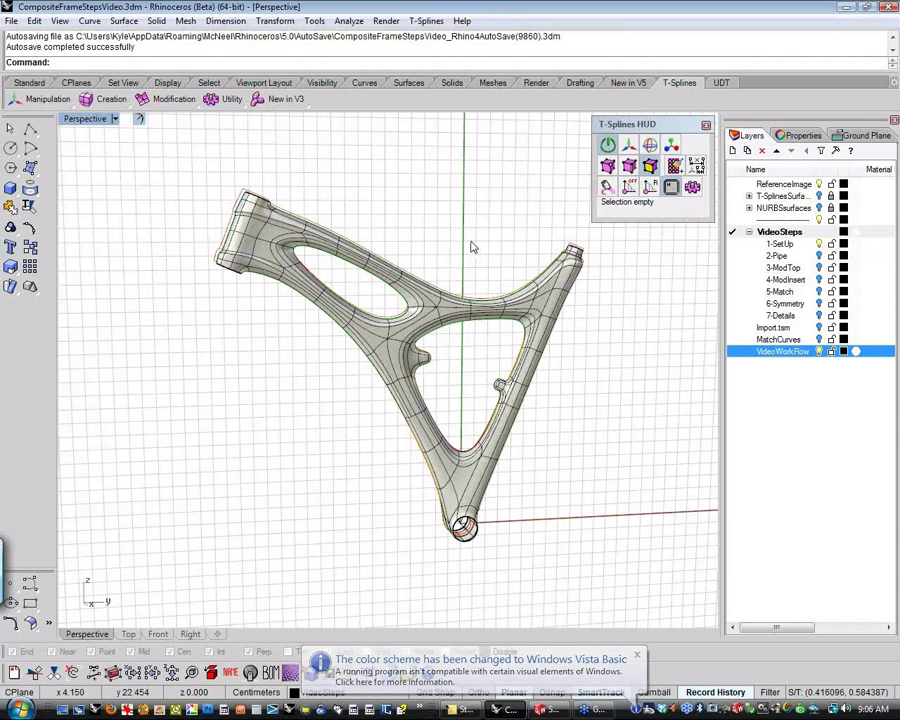
- Orbit around the finished bike frame to examine its tubes and openings from both sides
middle_click(473, 246)
right_drag(500, 240, 242, 426)
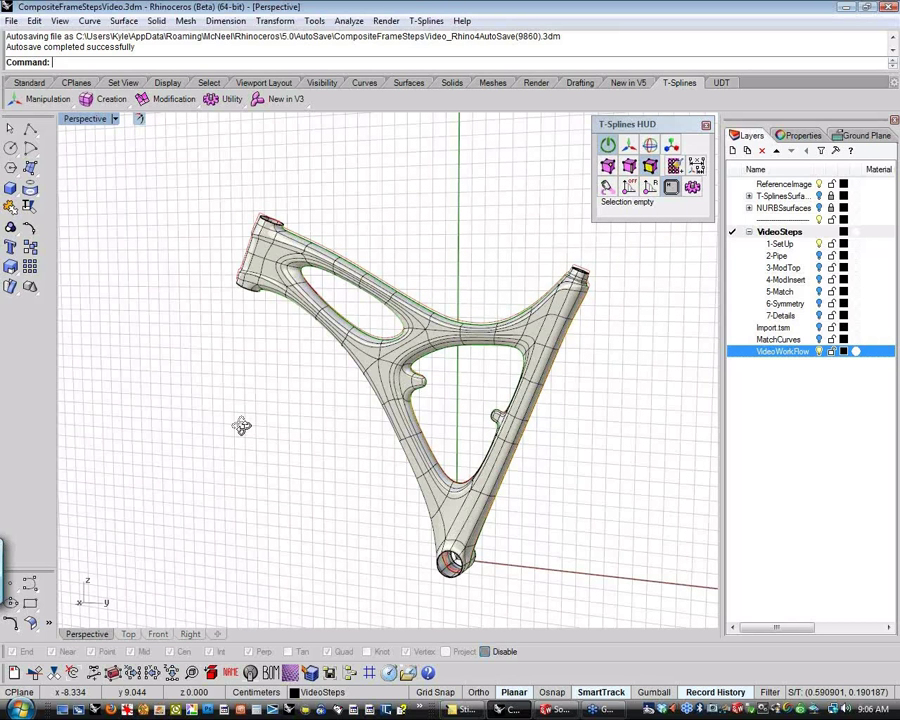
right_drag(242, 426, 310, 436)
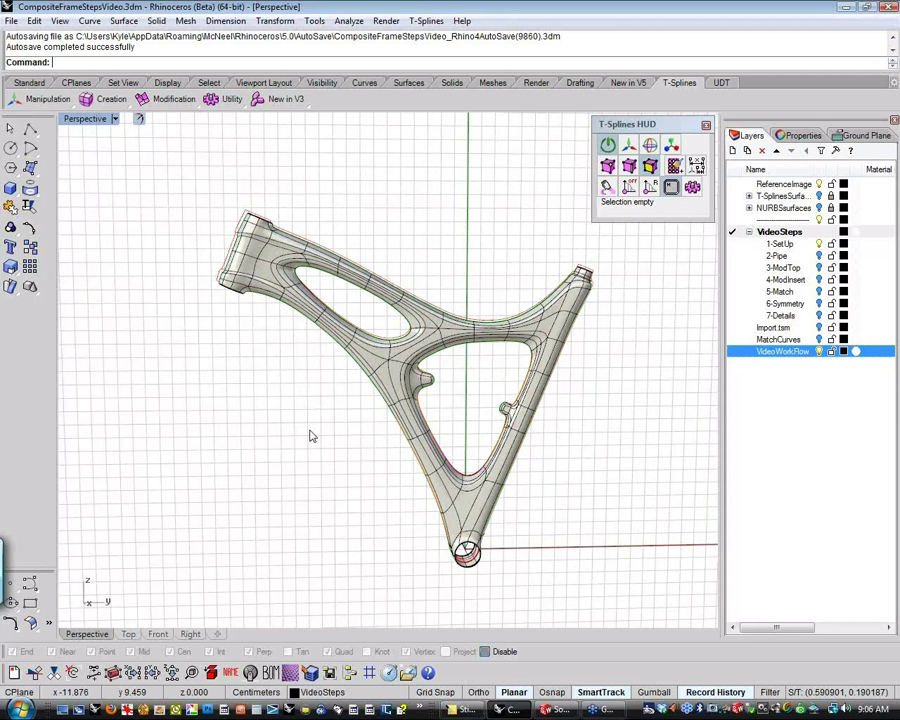
mouse_move(310, 434)
right_down()
mouse_move(295, 420)
mouse_move(326, 444)
right_up()
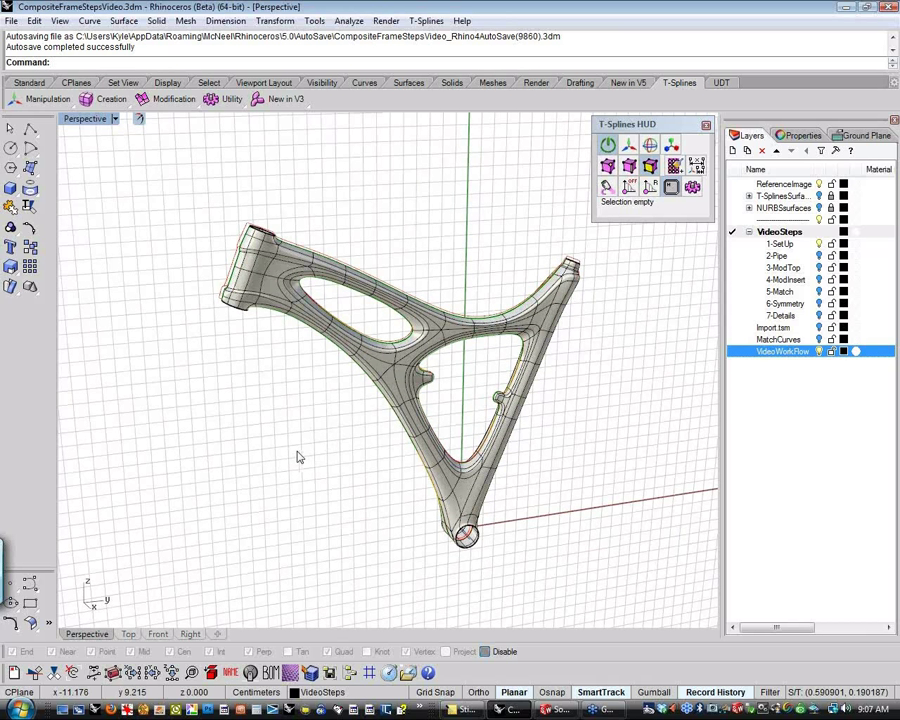
right_drag(283, 460, 230, 426)
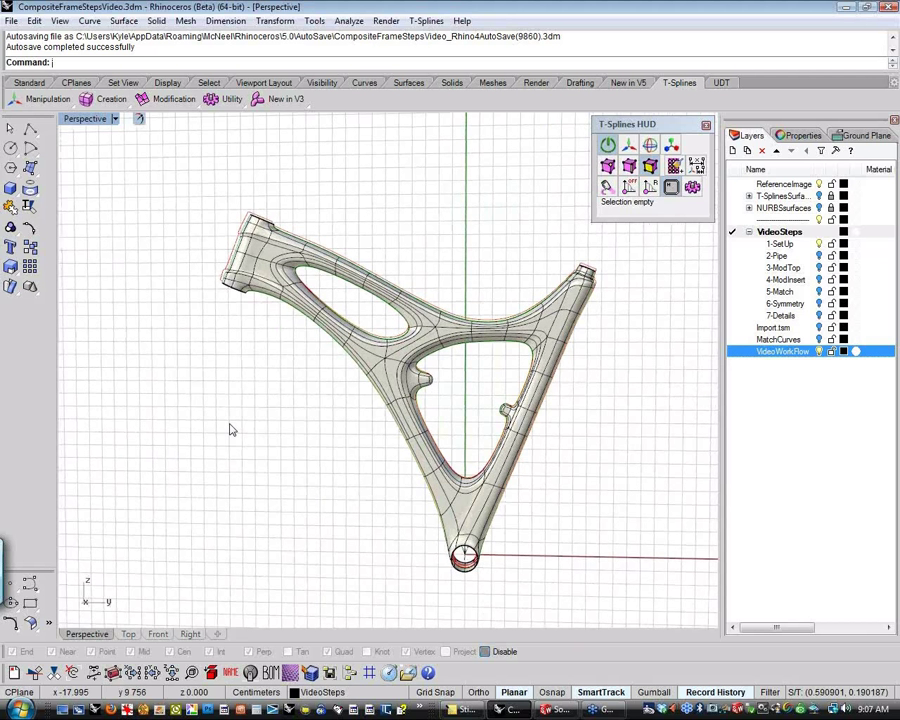
key(Home)
key(End)
key(Home)
key(End)
key(Home)
key(End)
key(Home)
key(End)
key(Home)
key(End)
key(Home)
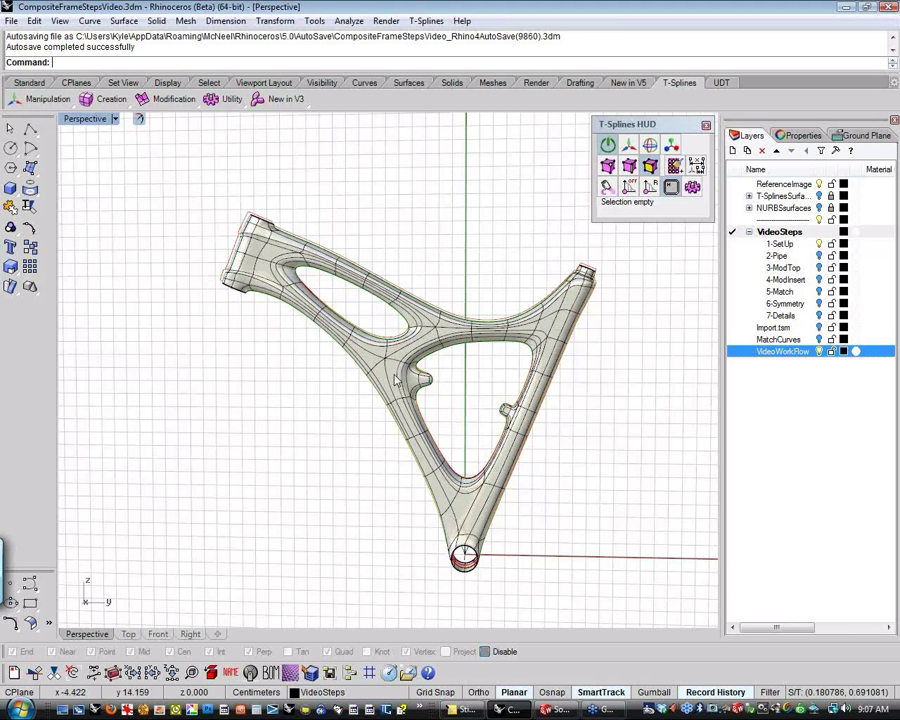
key(End)
key(Home)
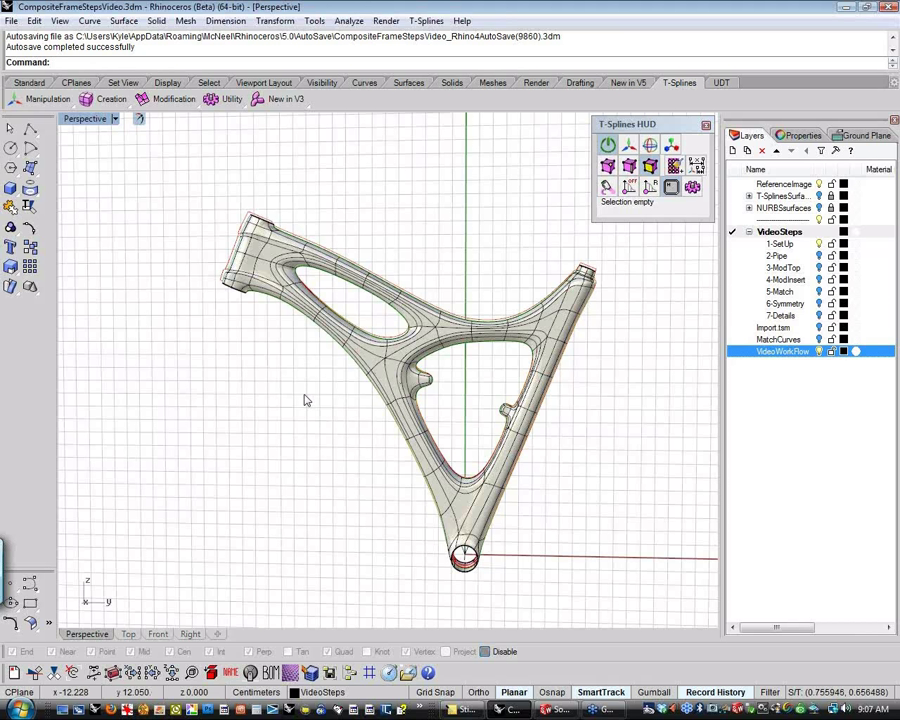
key(End)
key(Home)
key(End)
key(Home)
key(End)
key(Home)
key(End)
key(Home)
key(End)
key(Home)
key(End)
key(Home)
key(End)
key(Home)
key(End)
key(Home)
key(End)
- Hide the VideoWorkFlow layer and select the frame's setup curves, including the top tube centreline
right_drag(275, 392, 333, 420)
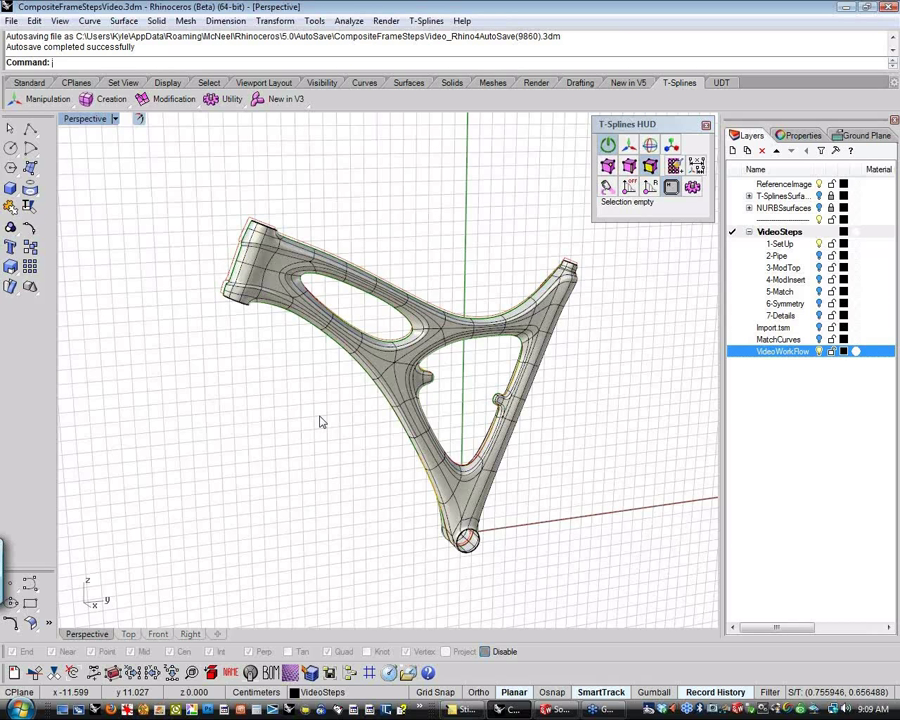
right_drag(321, 423, 157, 402)
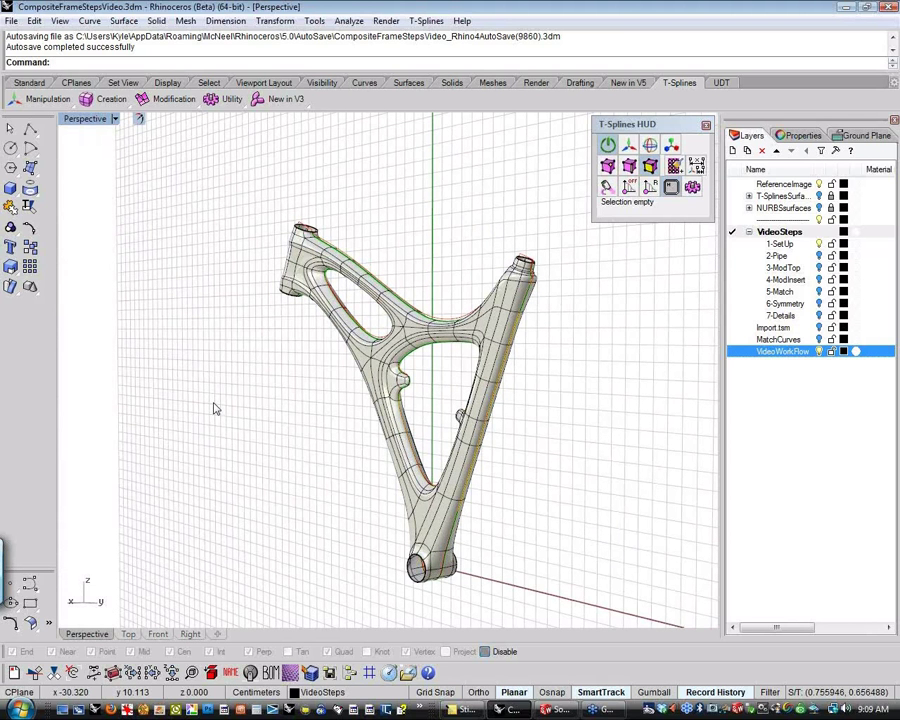
right_drag(221, 427, 292, 447)
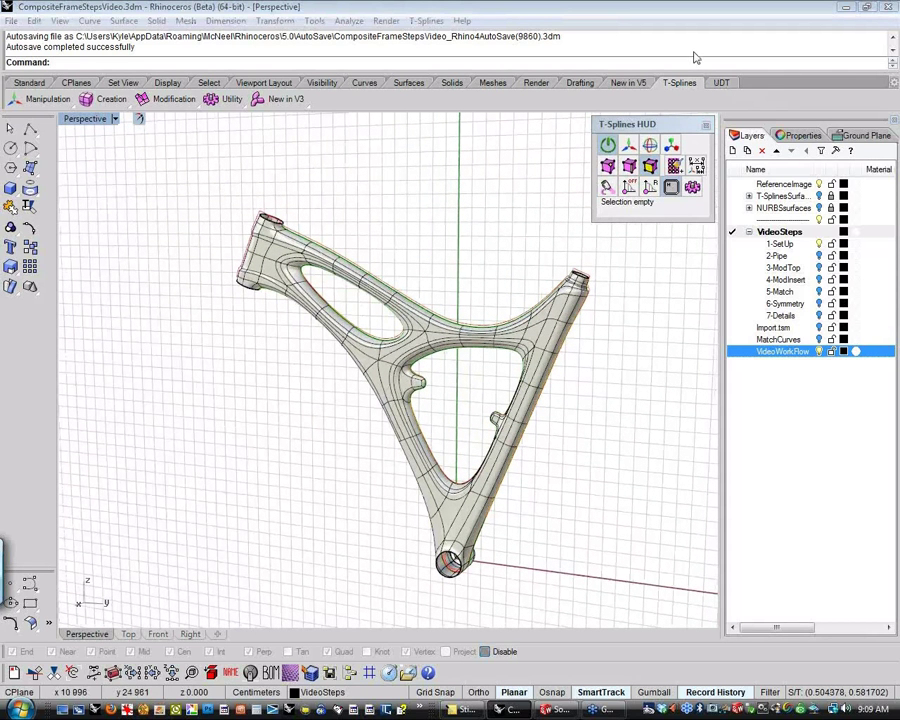
click(622, 20)
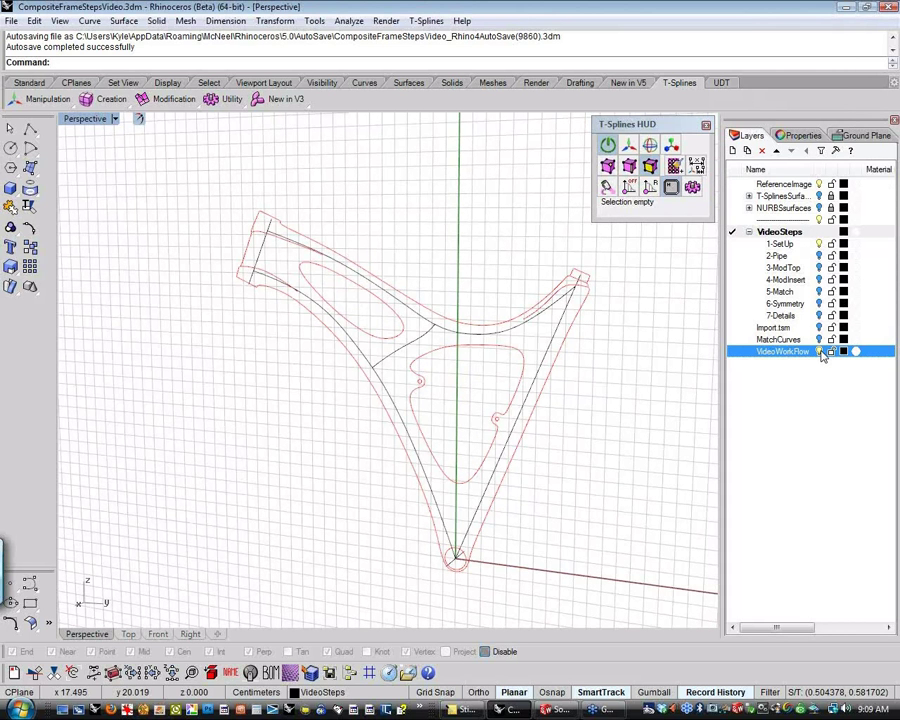
right_drag(582, 415, 629, 406)
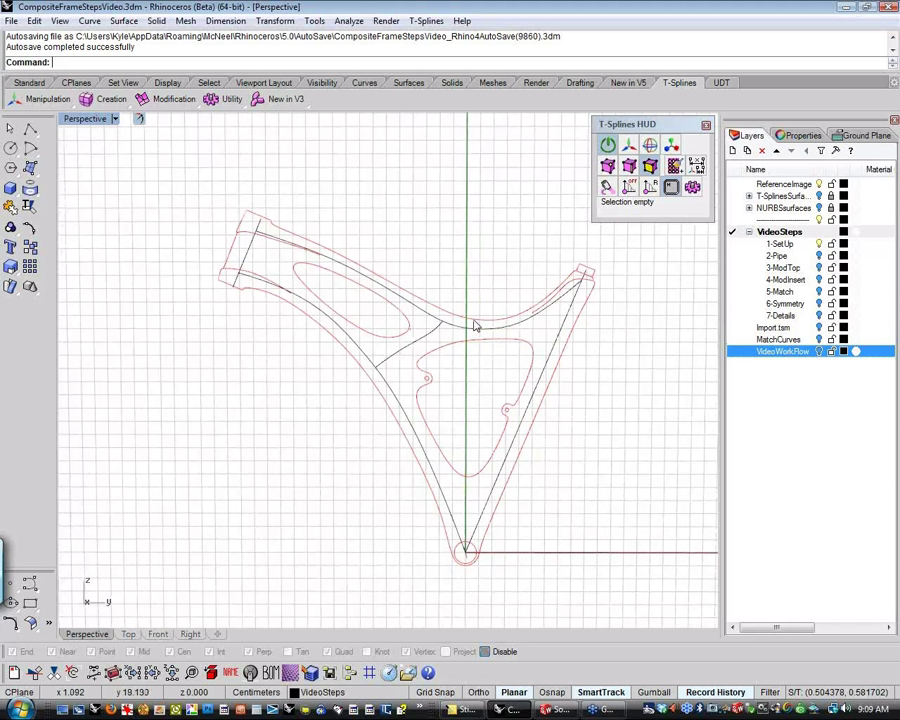
drag(138, 152, 657, 587)
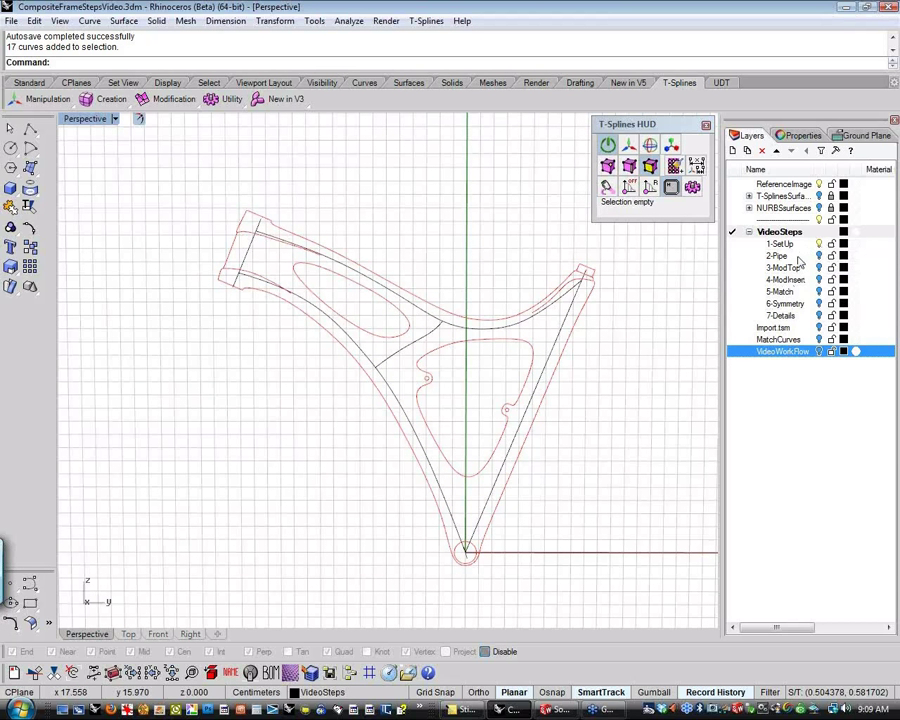
click(528, 319)
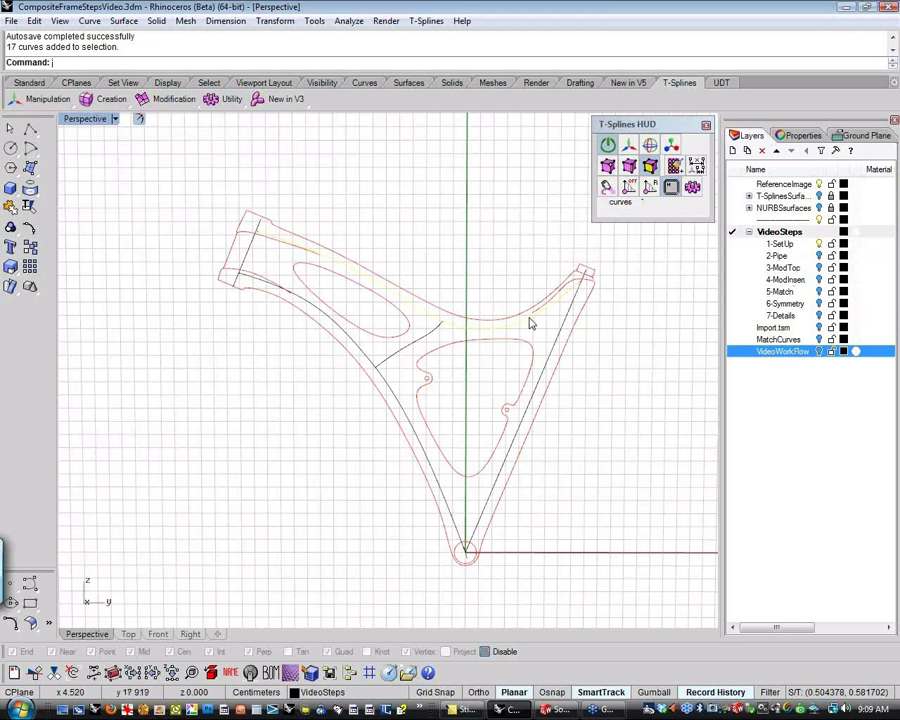
- Turn on the 2-Pipe layer and inspect the piped frame against the outline curves
click(811, 256)
click(635, 405)
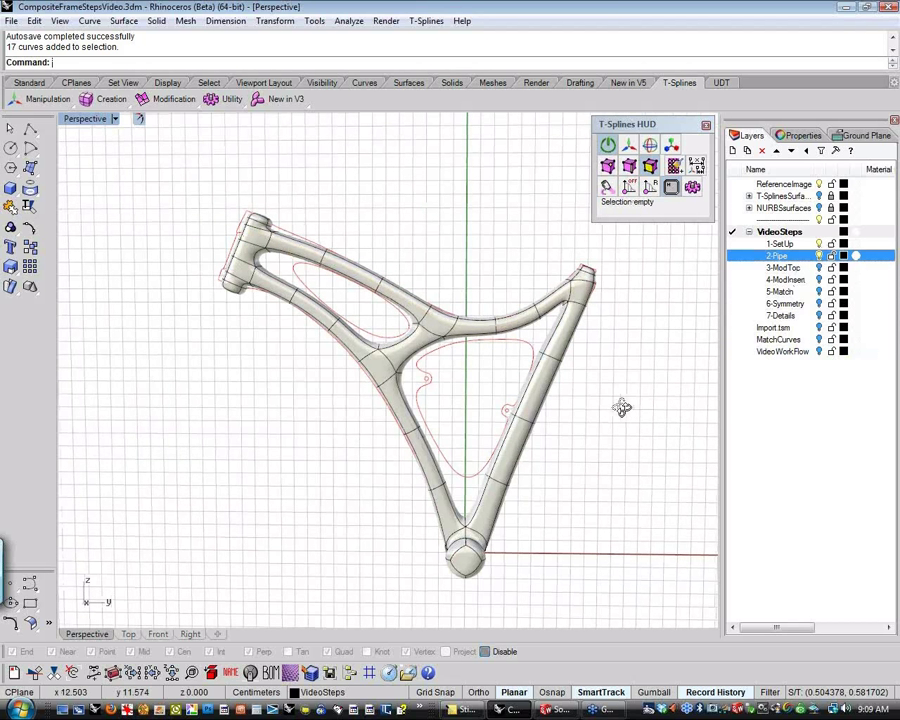
right_drag(622, 407, 640, 402)
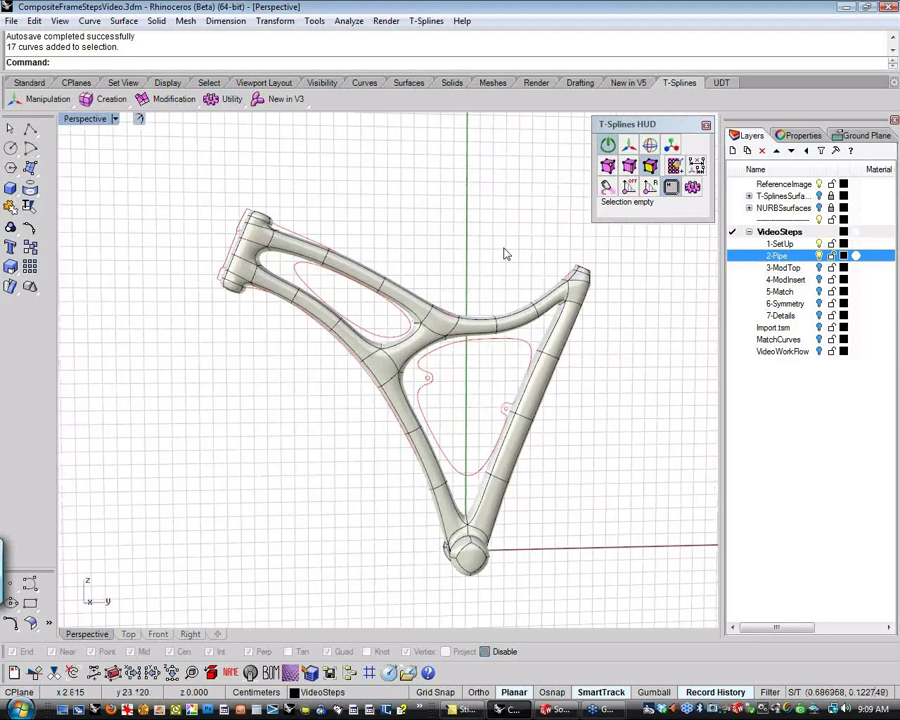
right_drag(504, 252, 470, 235)
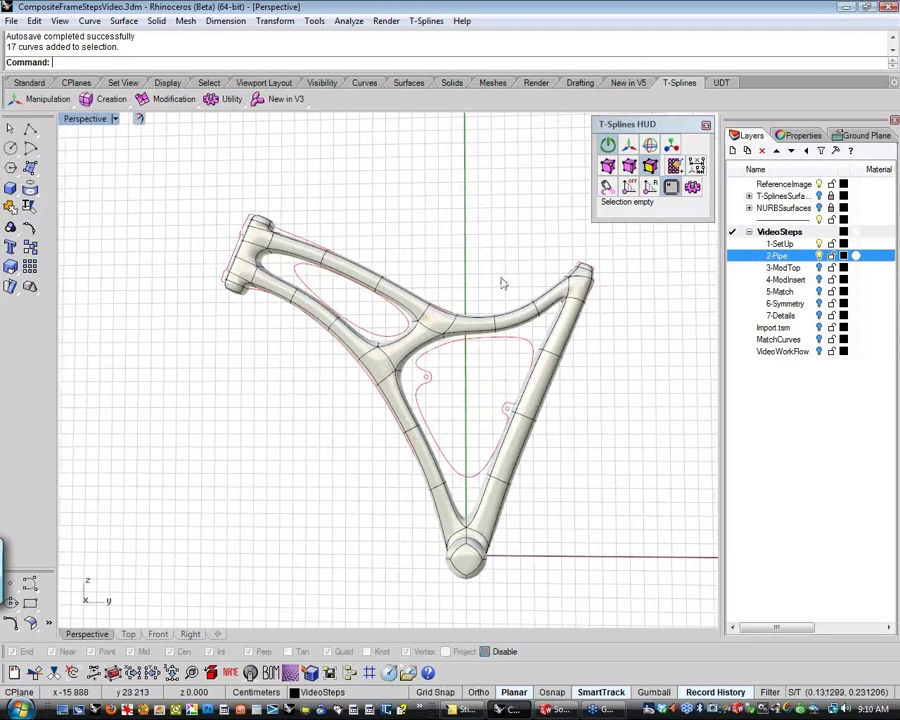
right_drag(559, 474, 603, 452)
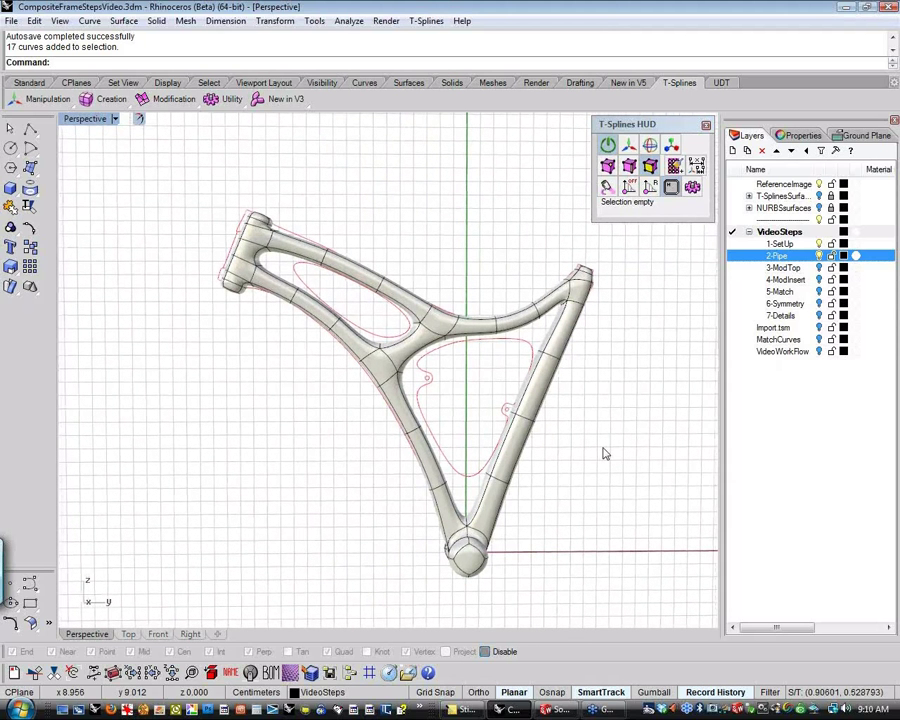
- Hide the 2-Pipe layer and show the 3-ModTop layer to view the modified frame topology
click(819, 256)
click(819, 268)
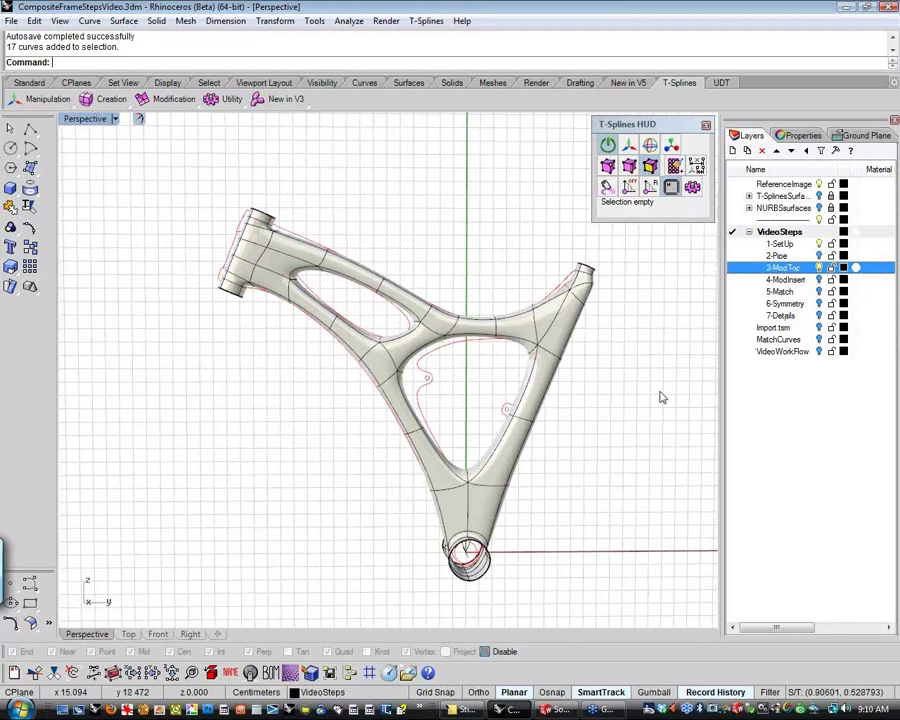
right_drag(647, 395, 630, 386)
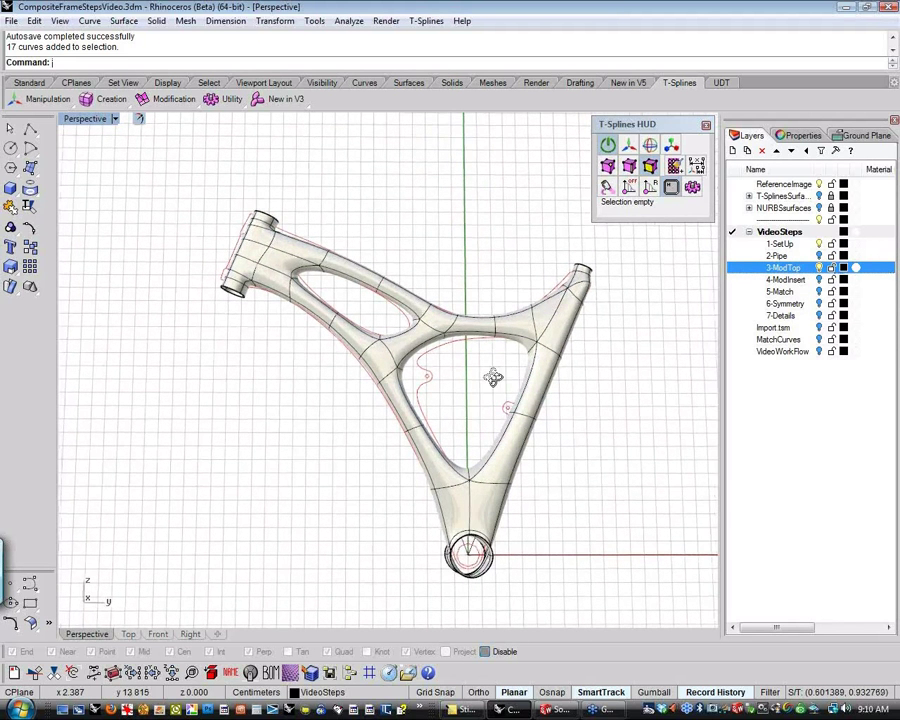
right_drag(493, 377, 483, 392)
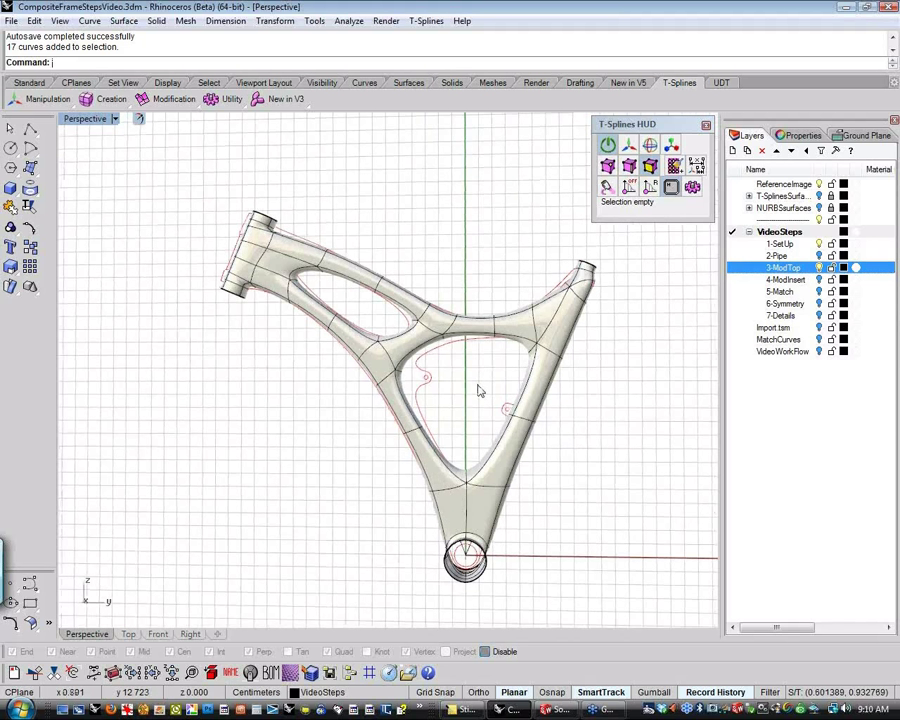
- Display the frame's T-spline vertices and shift pairs of them where the top tube meets the brace between the openings
key(F10)
drag(468, 330, 470, 334)
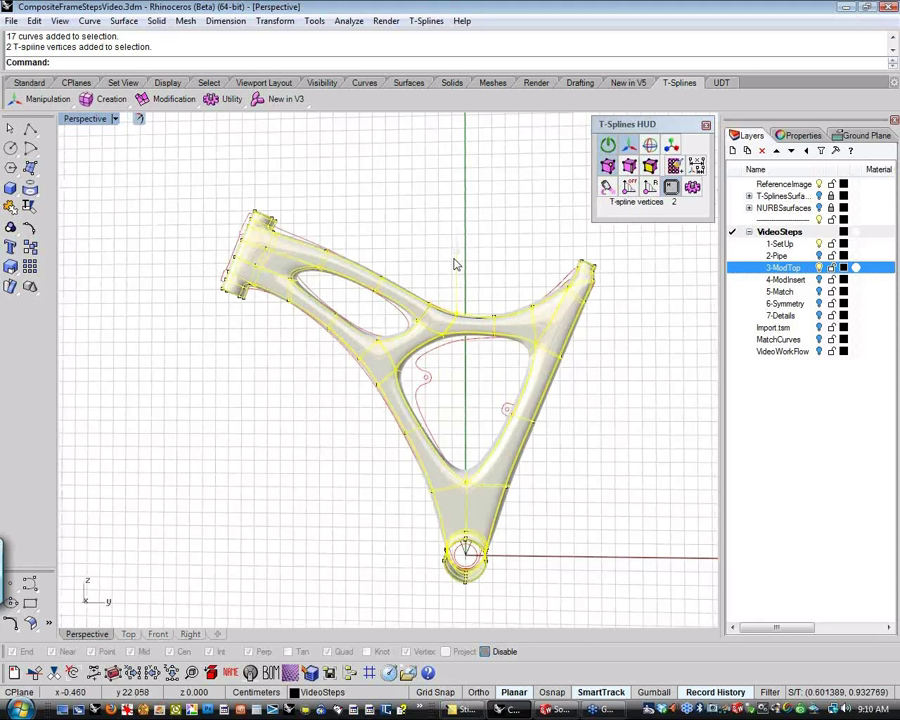
click(437, 362)
click(442, 334)
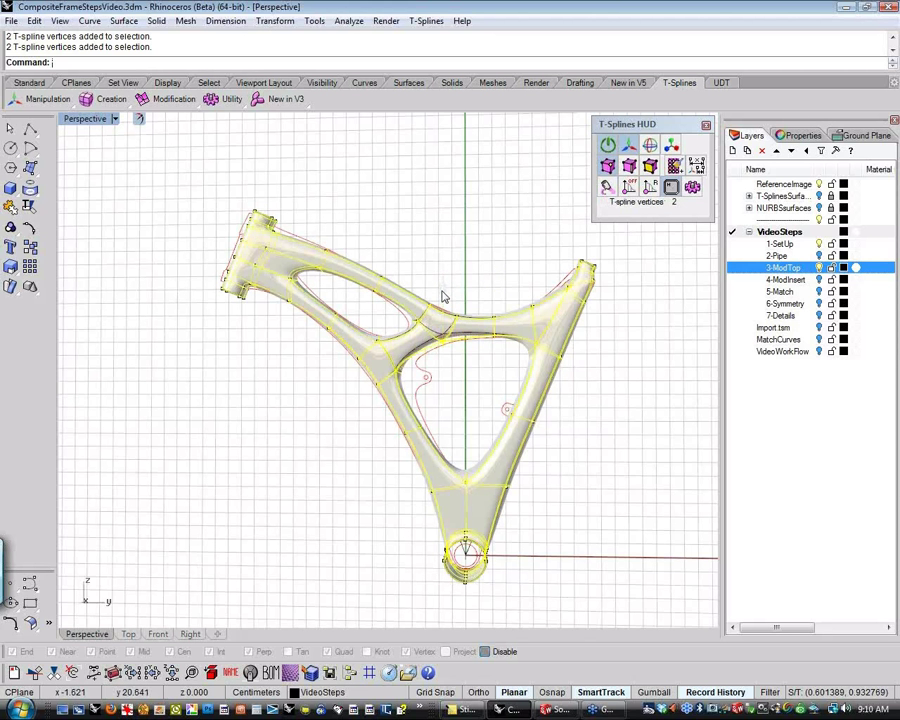
click(466, 263)
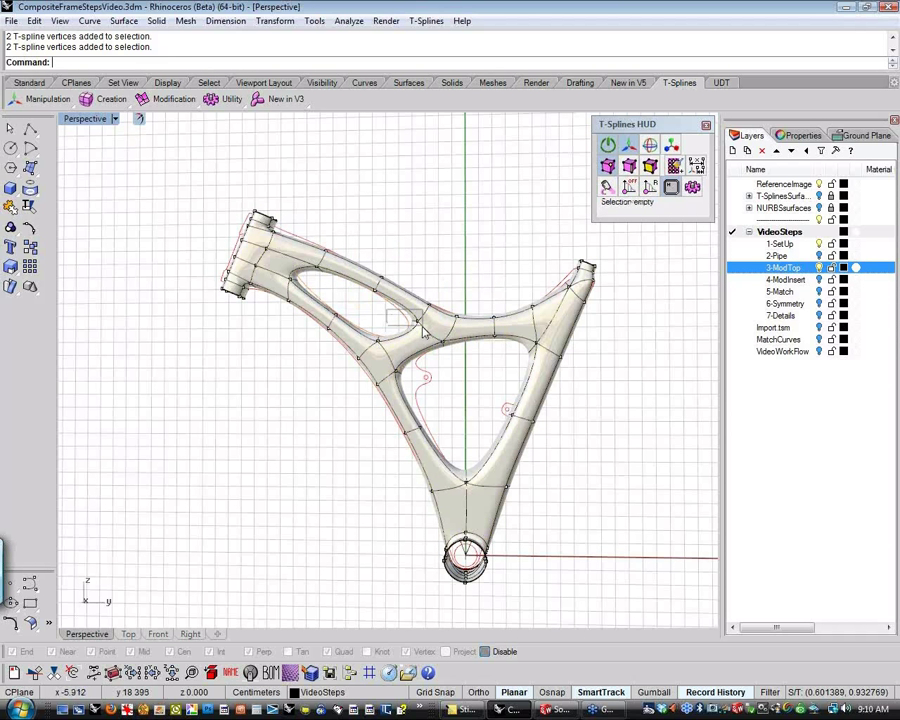
click(417, 320)
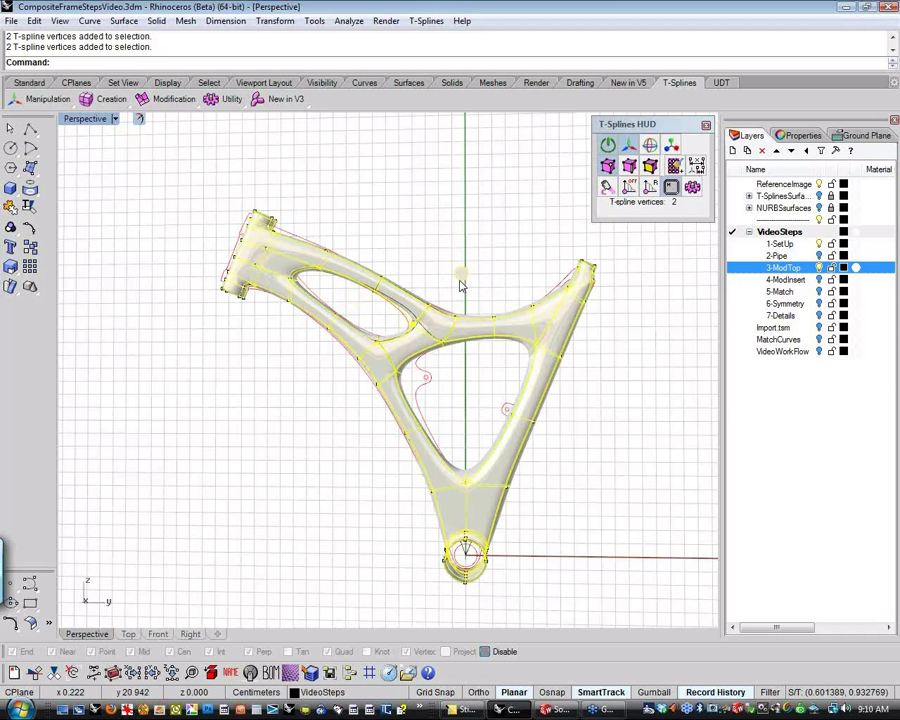
click(500, 257)
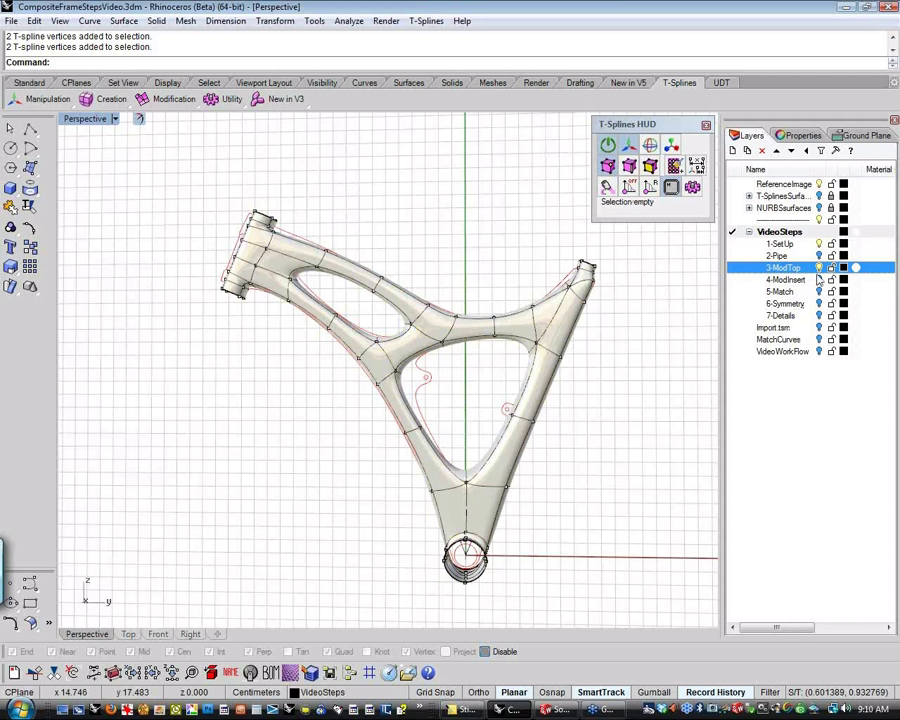
- Show the 4-ModInsert layer, hide 3-ModTop, and inspect the inserted edges around the frame's large triangular opening
click(819, 279)
click(819, 267)
click(785, 279)
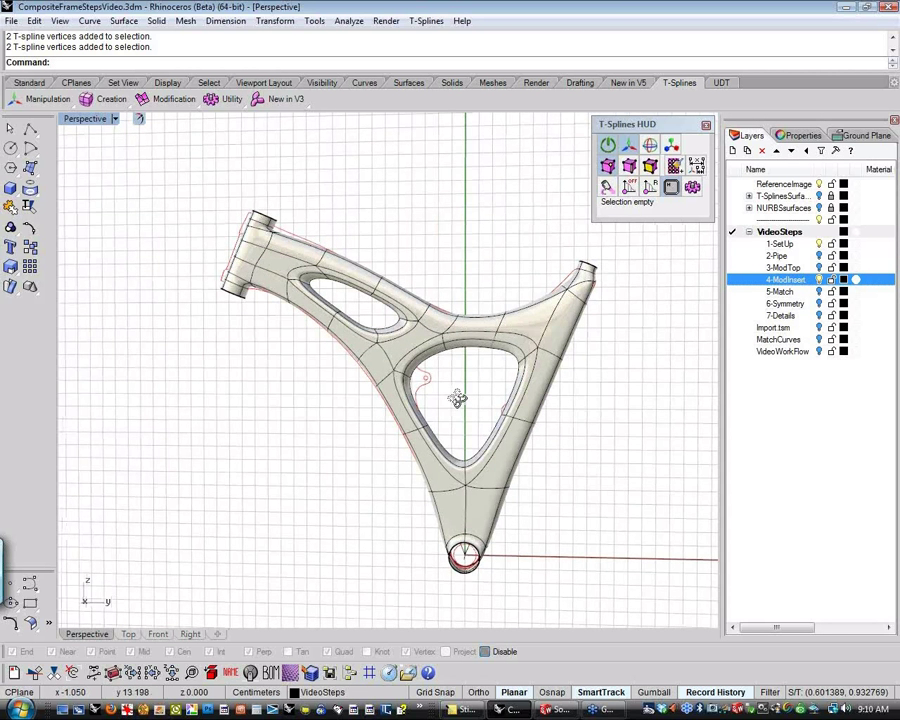
right_drag(456, 399, 444, 398)
scroll(440, 396, up, 5)
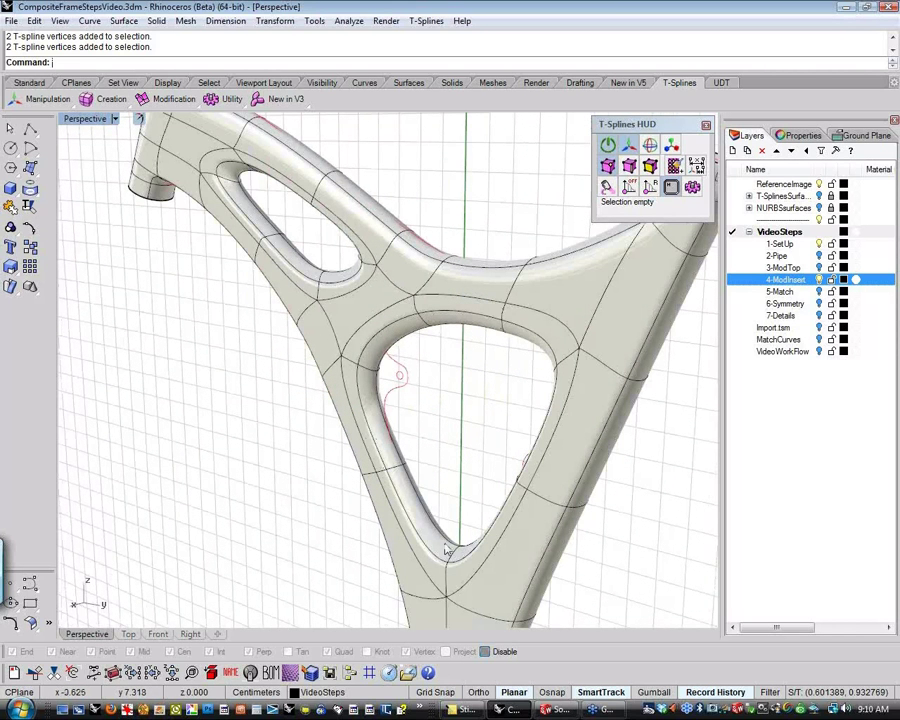
scroll(448, 560, up, 2)
scroll(448, 572, up, 2)
scroll(446, 527, down, 5)
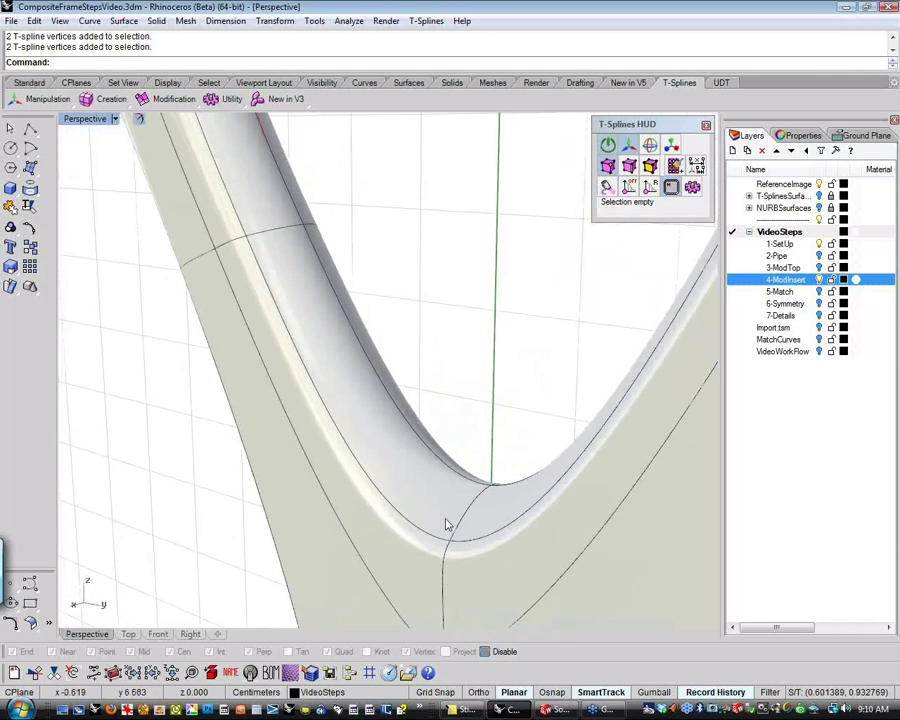
scroll(288, 448, down, 3)
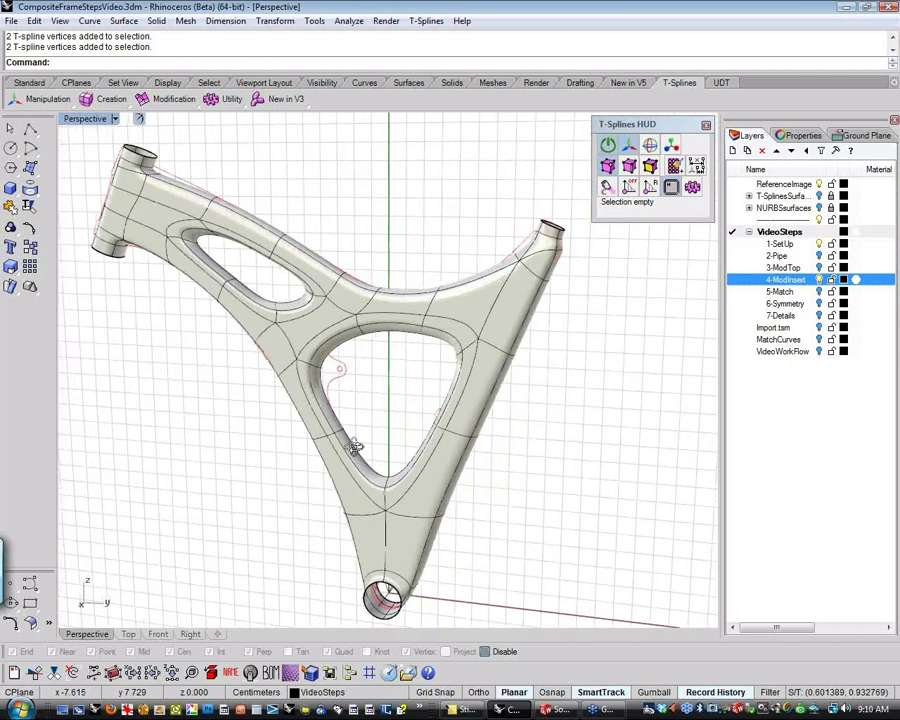
right_drag(355, 447, 385, 437)
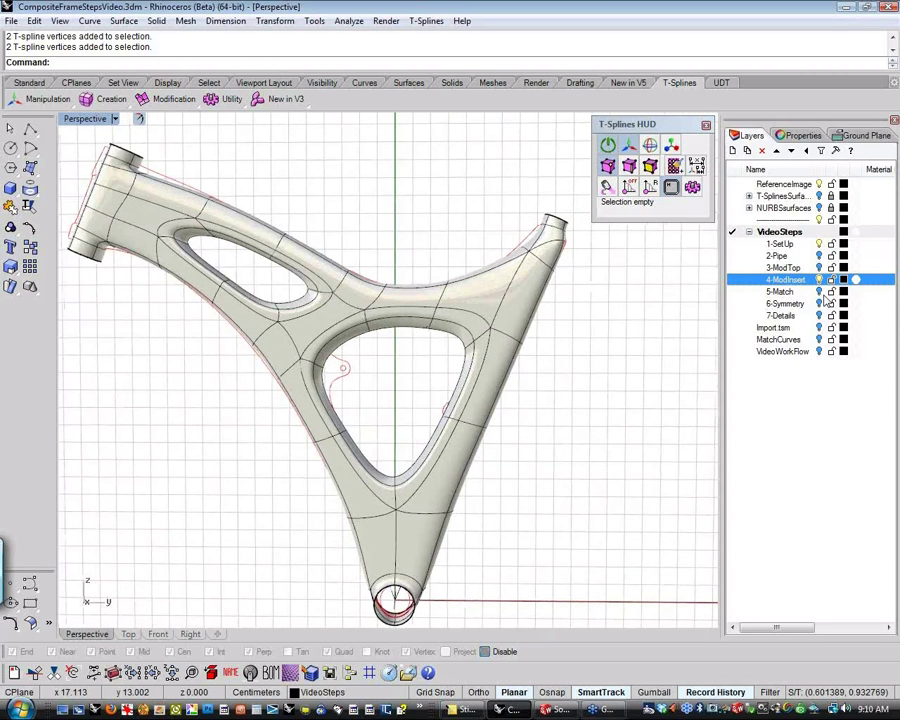
- Hide the 4-ModInsert layer and show the 5-Match layer to view the frame matched to the outline curves
click(819, 279)
click(819, 291)
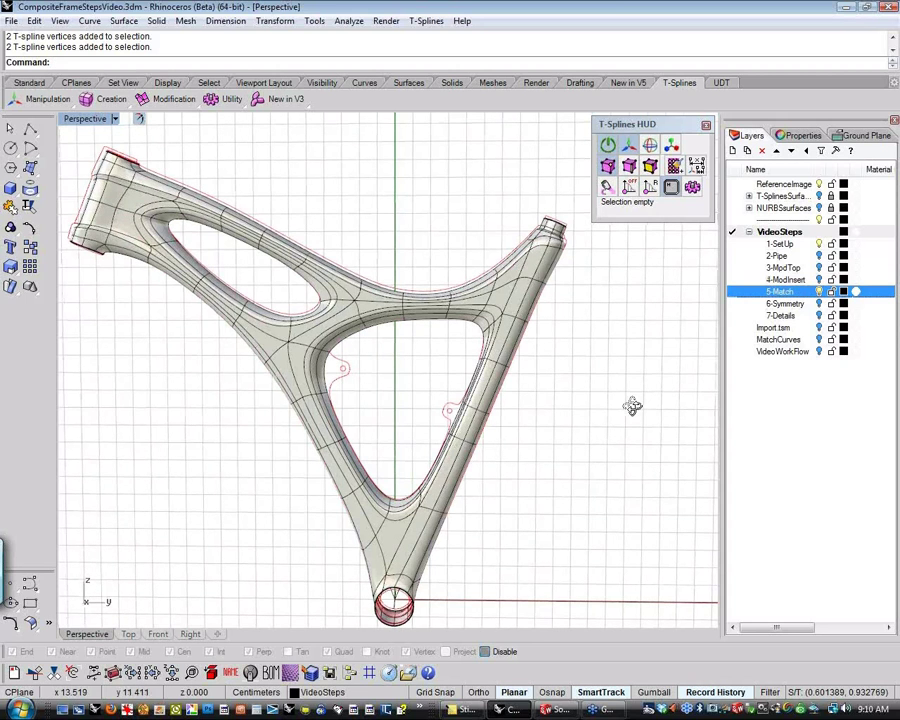
right_drag(632, 406, 599, 422)
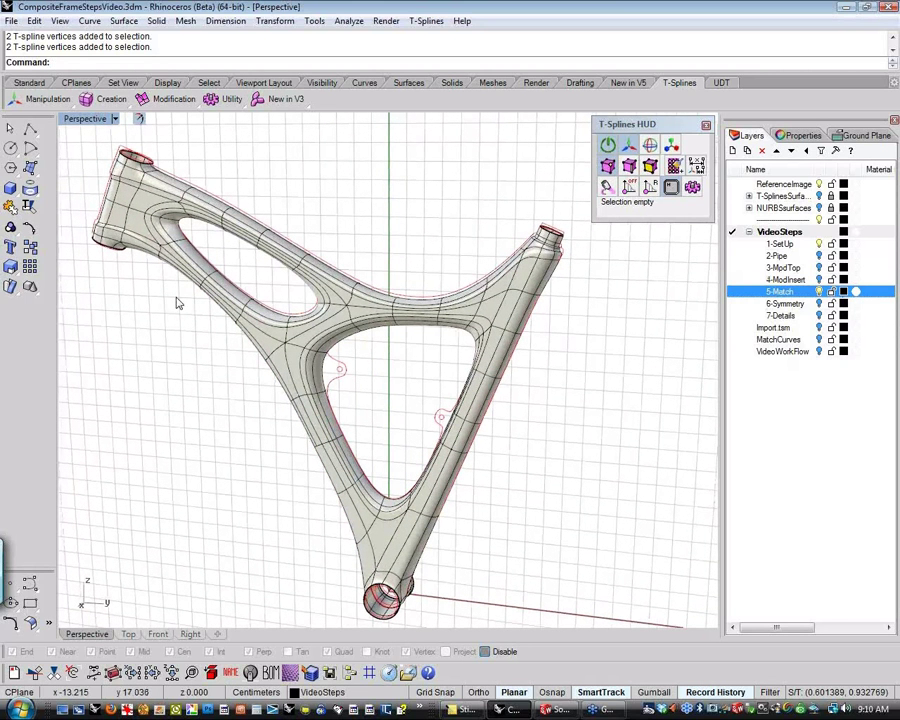
- Shade the matched frame in RenderedShadows mode and examine its surfaces down to the bottom bracket shell
right_drag(118, 283, 190, 215)
middle_click(190, 215)
click(206, 222)
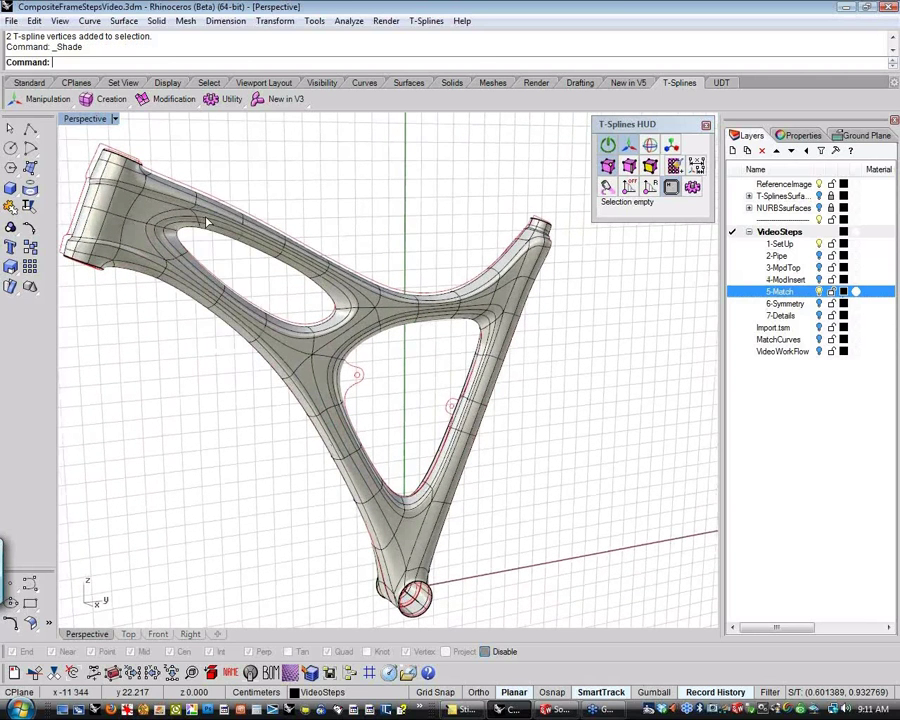
right_drag(313, 326, 320, 452)
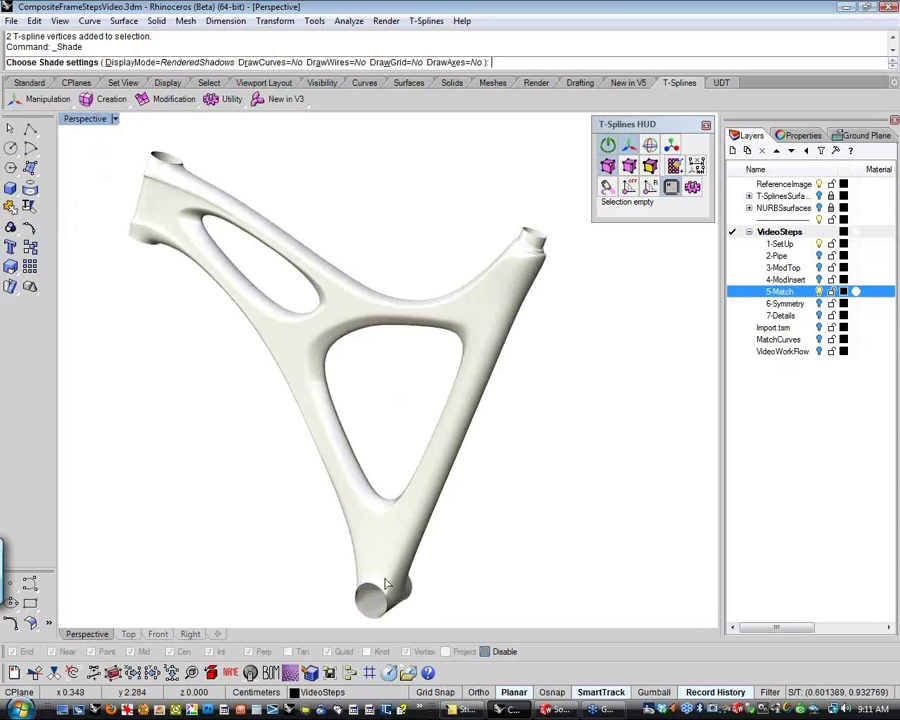
scroll(387, 585, up, 5)
right_drag(418, 592, 365, 601)
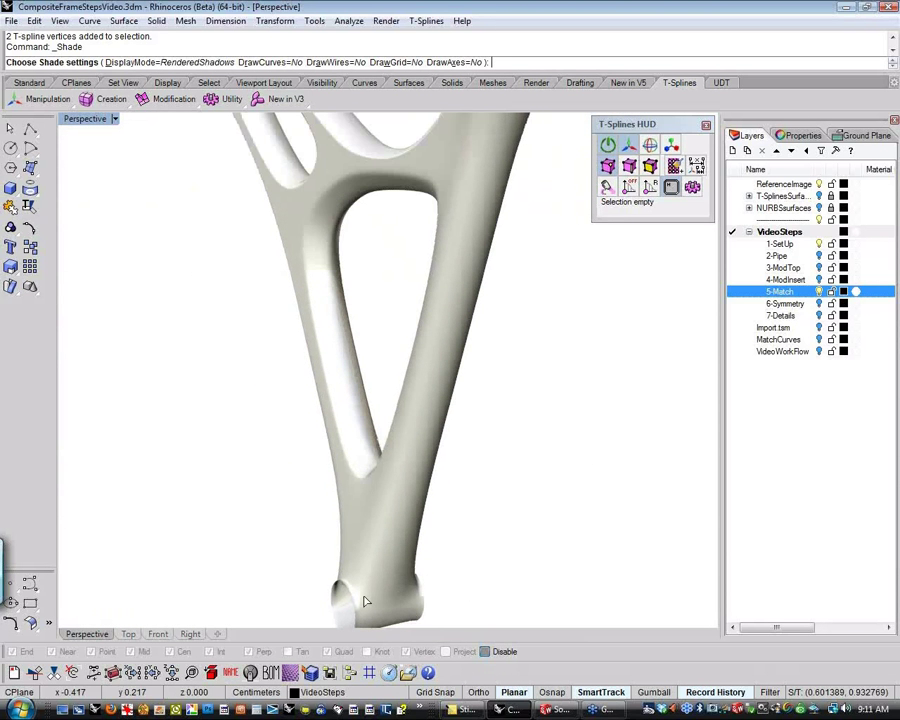
- Inspect the shaded bottom bracket shell of the matched frame up close and exit the shaded preview
scroll(365, 601, down, 5)
scroll(362, 590, up, 6)
mouse_move(402, 564)
shift+right_down()
mouse_move(416, 492)
mouse_move(408, 396)
mouse_move(368, 358)
mouse_move(246, 426)
mouse_move(314, 476)
mouse_move(455, 456)
mouse_move(510, 430)
mouse_move(400, 462)
mouse_move(170, 404)
mouse_move(235, 418)
shift+right_up()
key(Escape)
scroll(291, 410, down, 5)
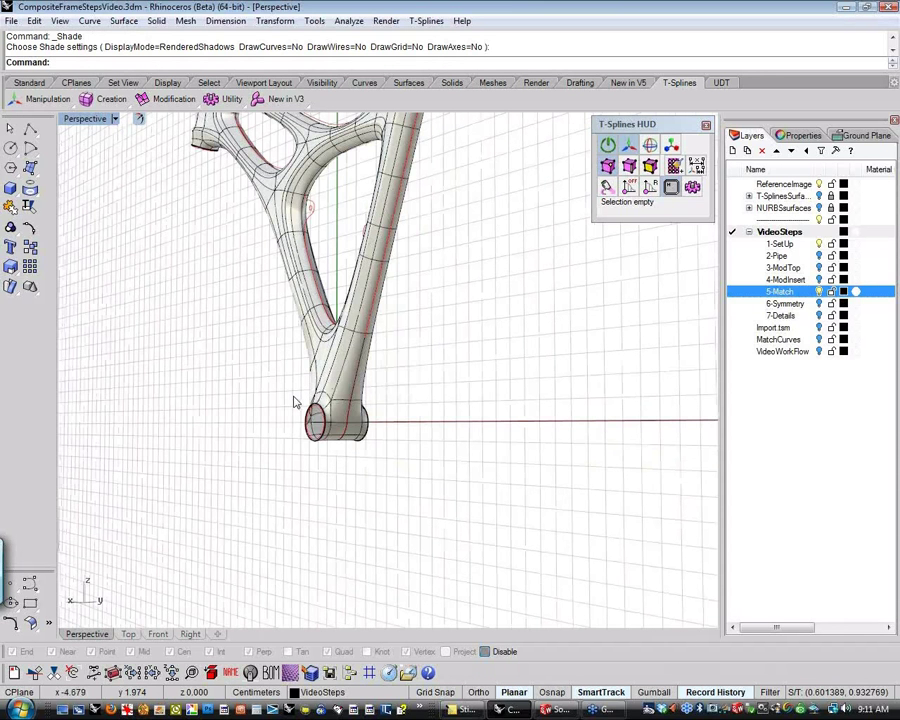
- Examine the matched frame from several sides to compare its surface with the outline curves
right_drag(294, 402, 490, 387)
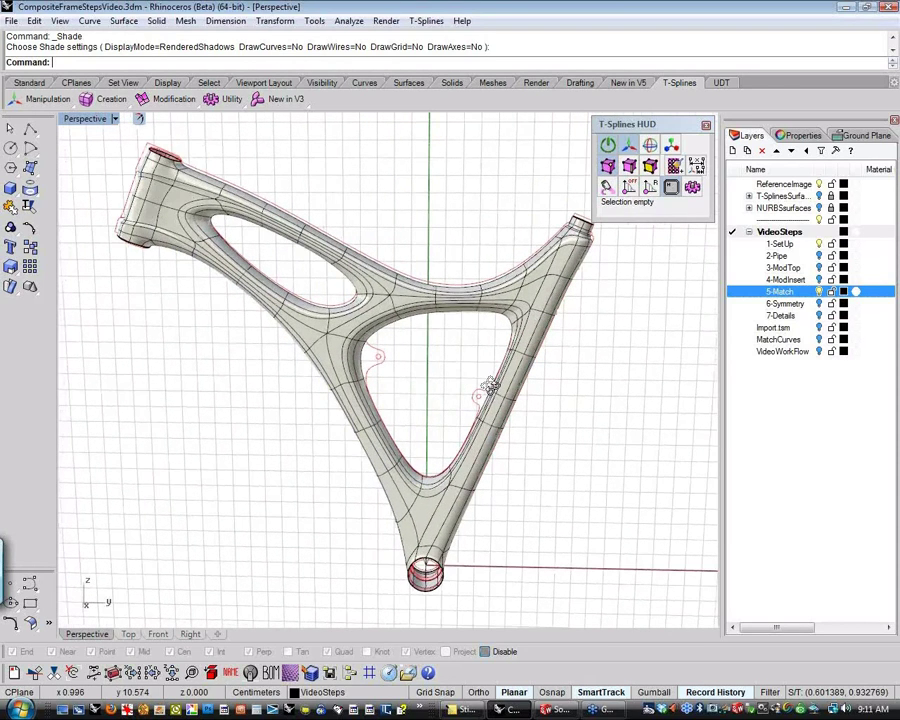
scroll(490, 387, up, 5)
scroll(424, 356, down, 5)
right_drag(424, 356, 447, 507)
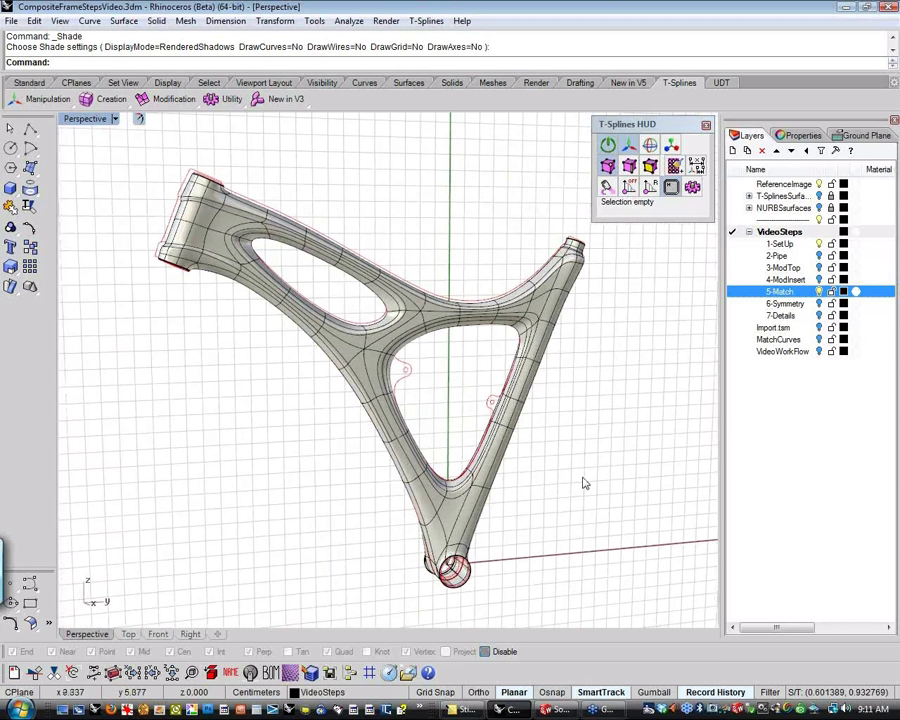
right_drag(585, 483, 505, 470)
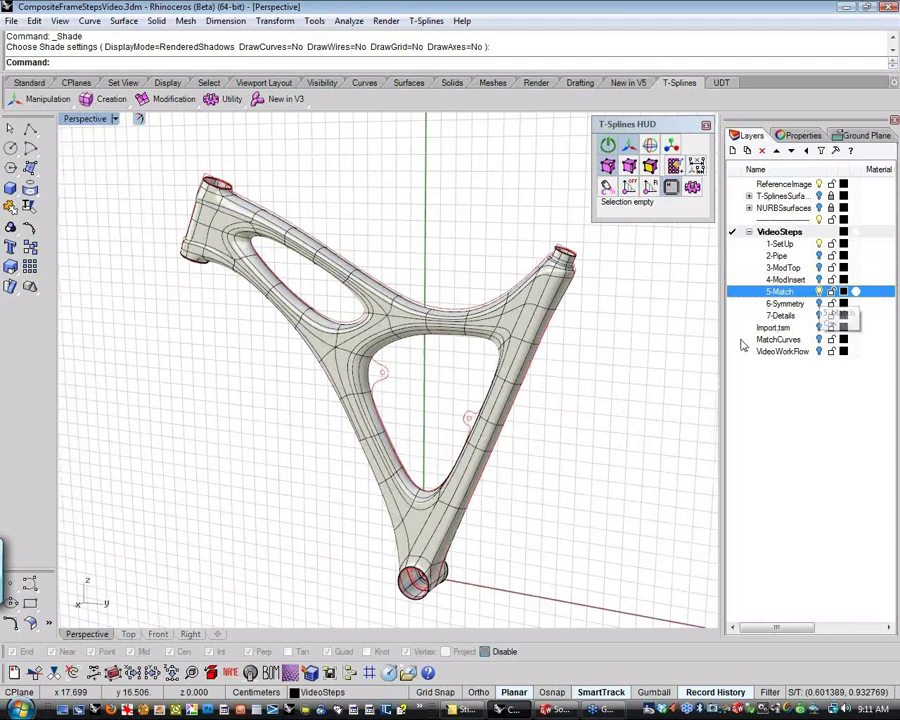
- Show the 6-Symmetry layer in place of 5-Match and view the symmetry line along the top tube
right_drag(696, 343, 560, 420)
click(784, 303)
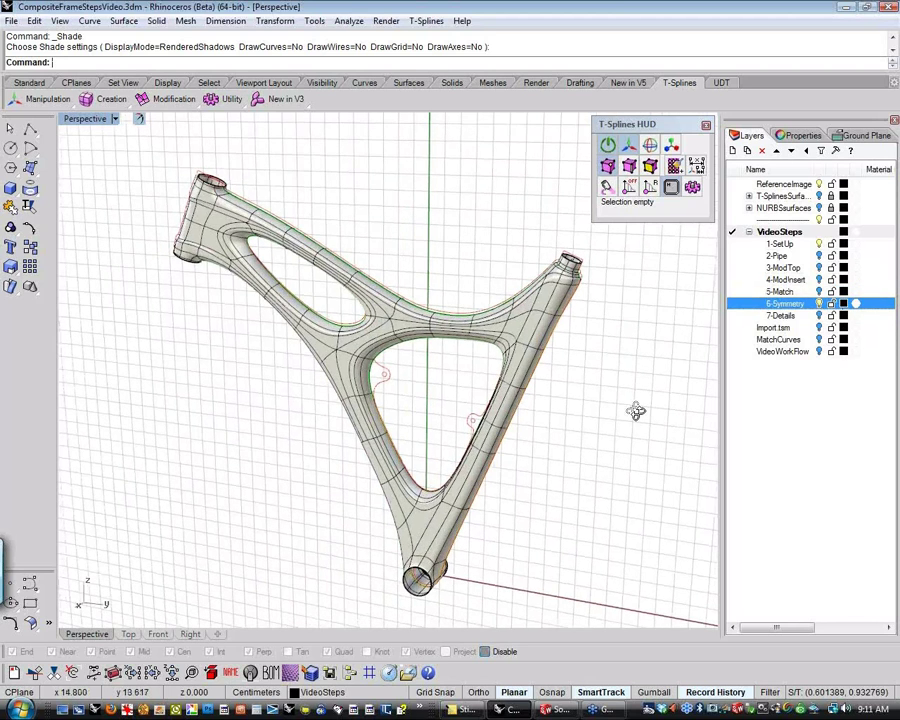
right_drag(636, 411, 527, 455)
scroll(328, 305, up, 5)
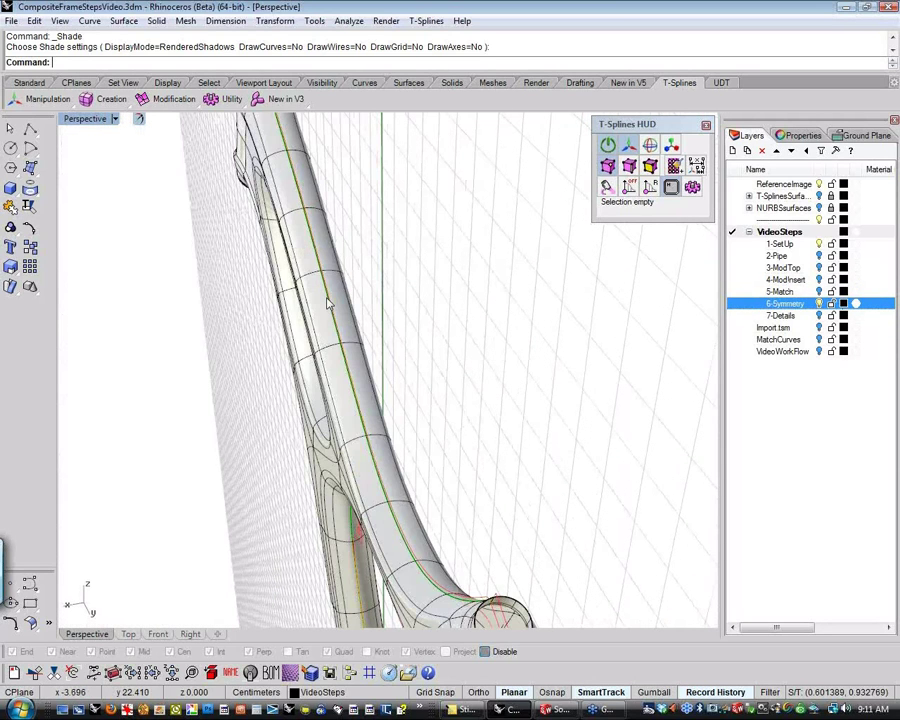
scroll(328, 305, down, 3)
- Try moving a T-spline edge on the top tube of the symmetric frame and undo the manipulation
click(321, 317)
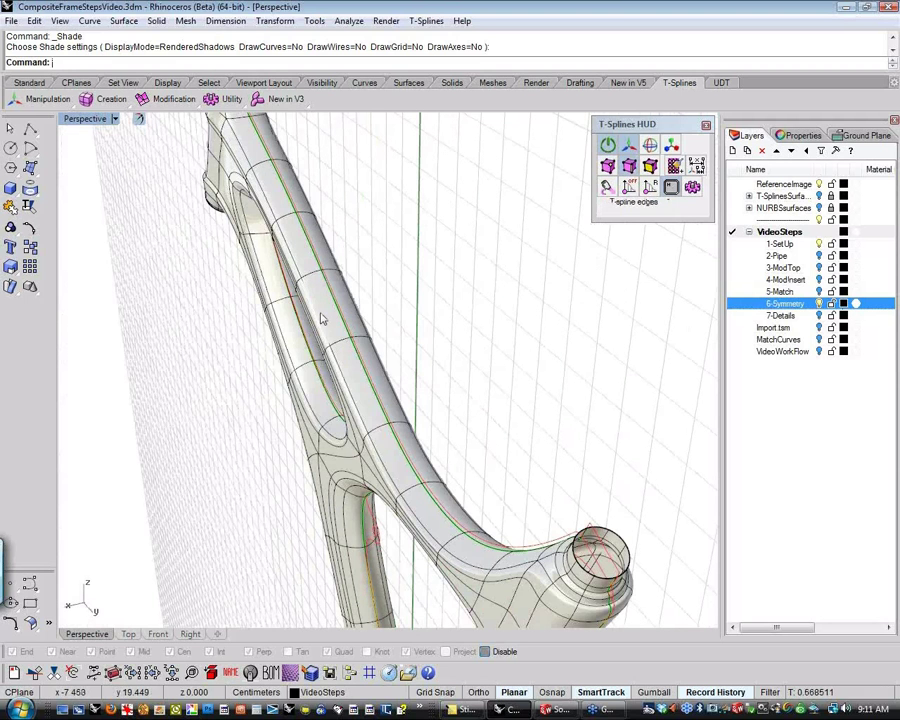
click(247, 332)
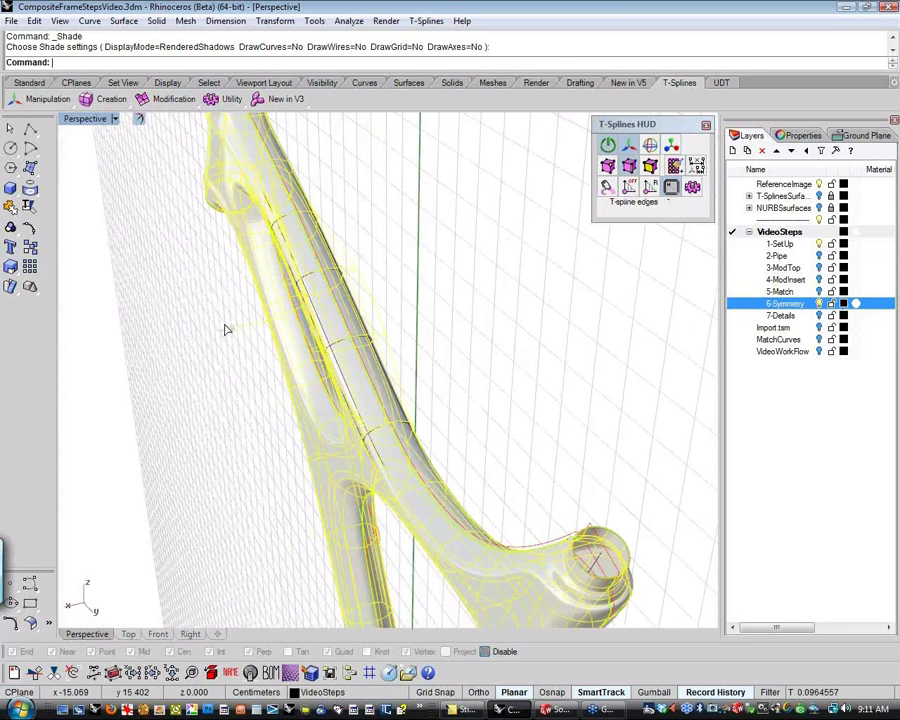
key(Escape)
mouse_move(455, 372)
right_down()
mouse_move(476, 376)
mouse_move(516, 277)
mouse_move(255, 277)
mouse_move(416, 326)
mouse_move(526, 338)
mouse_move(512, 304)
mouse_move(710, 361)
right_up()
key(ctrl+z)
key(Escape)
- Show the 7-Details layer in place of 6-Symmetry and inspect the mounting tabs and the seat tube collar
click(815, 316)
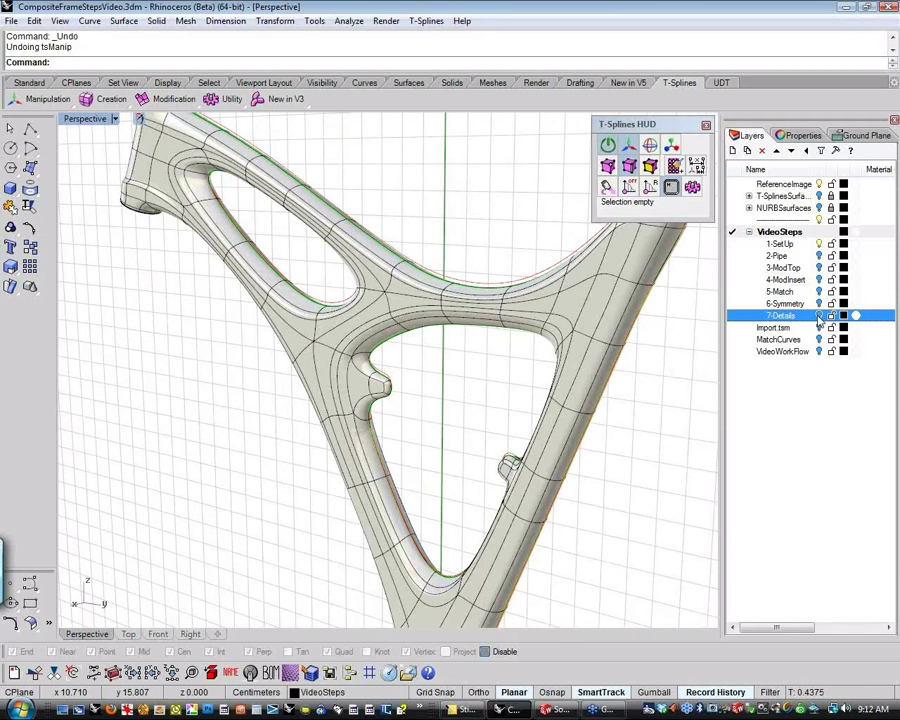
right_drag(548, 445, 370, 358)
scroll(569, 462, down, 5)
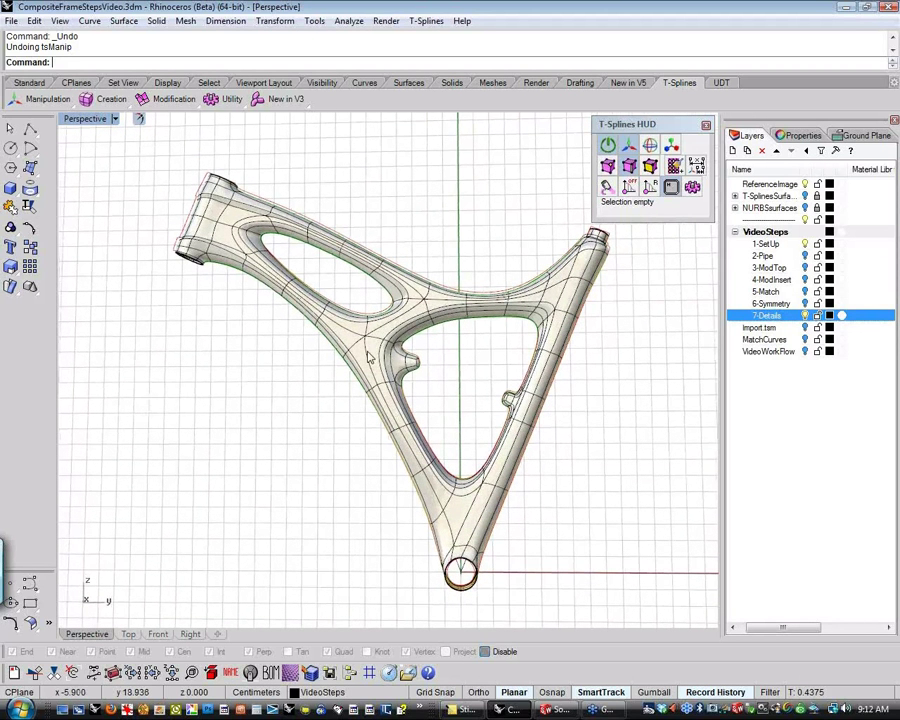
right_drag(556, 532, 508, 364)
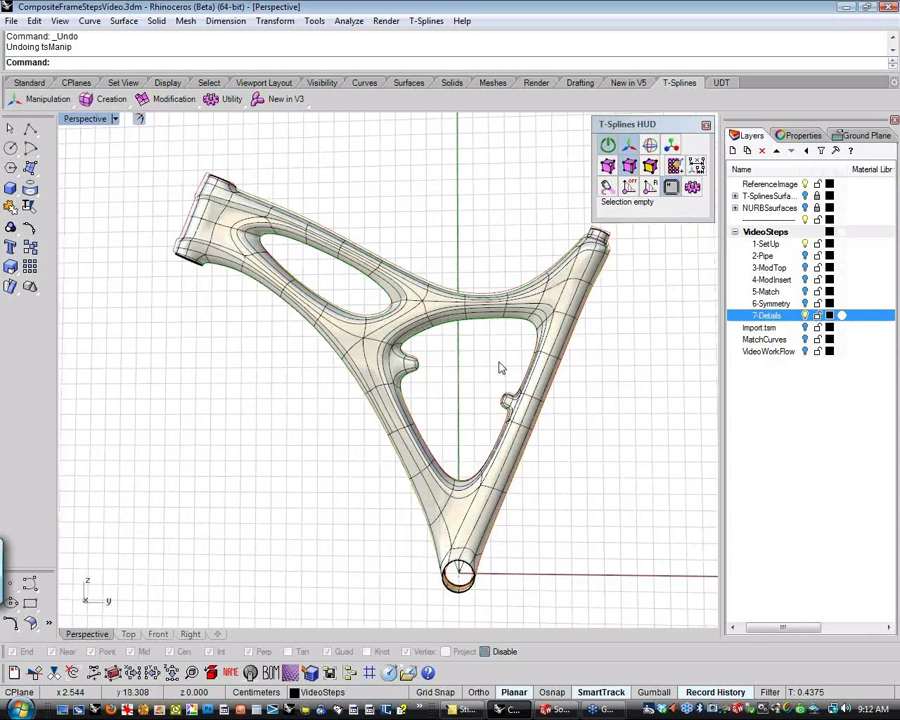
right_drag(483, 370, 498, 410)
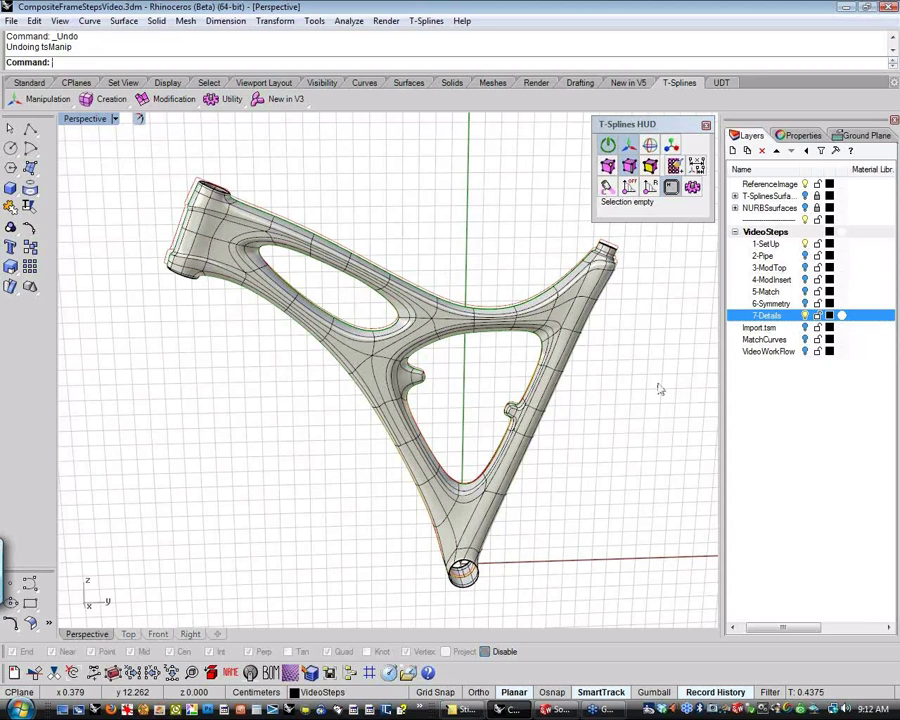
right_drag(660, 390, 618, 398)
scroll(614, 326, up, 5)
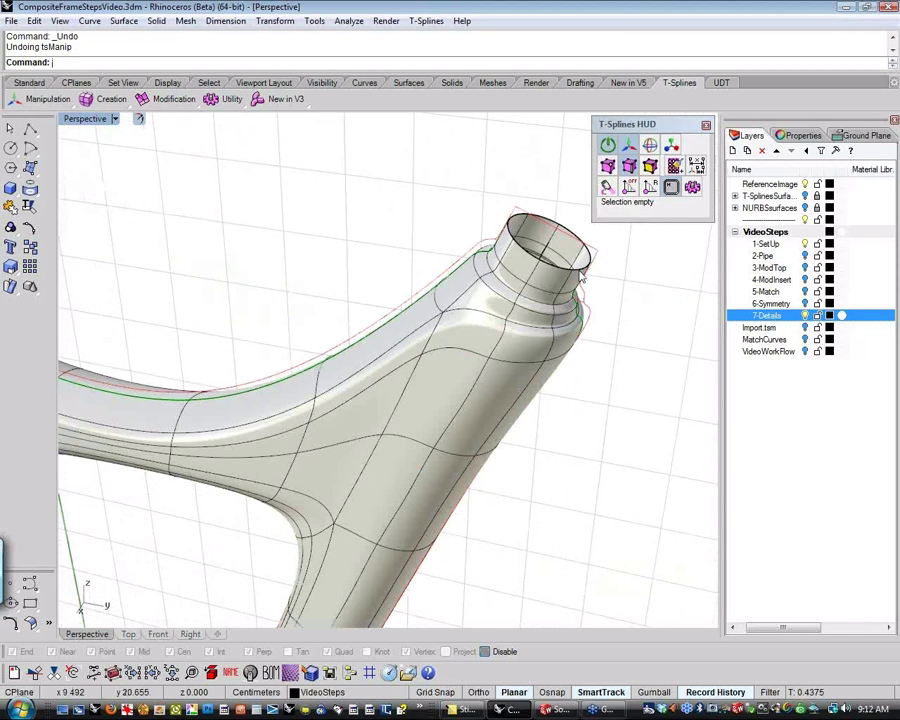
mouse_move(582, 276)
right_down()
mouse_move(595, 281)
mouse_move(575, 265)
right_up()
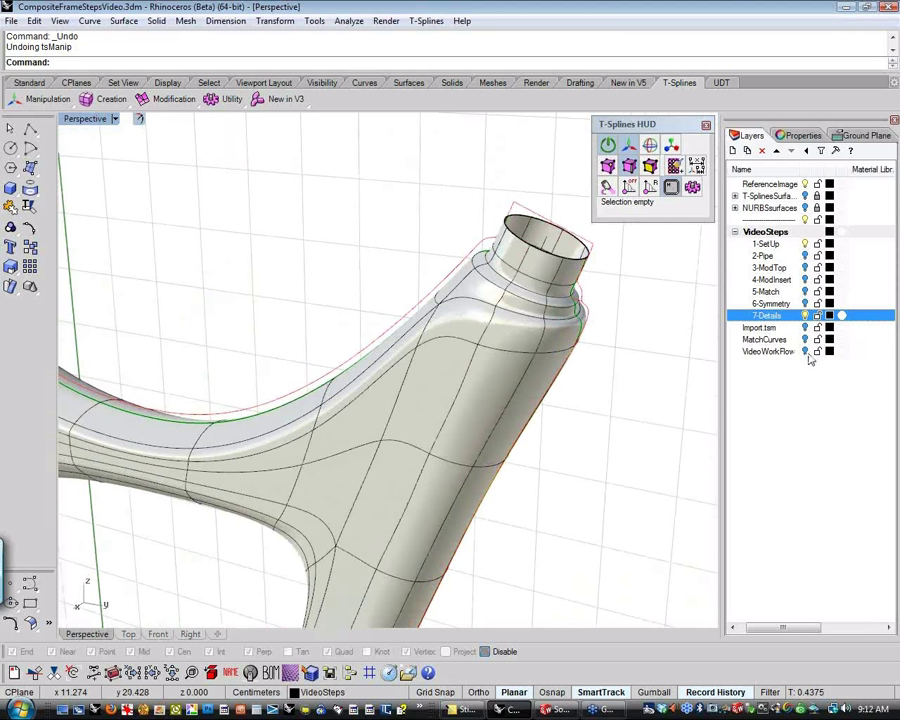
- Show the MatchCurves layer and select the circular curve at the seat tube opening to compare it with the surface edge
click(805, 339)
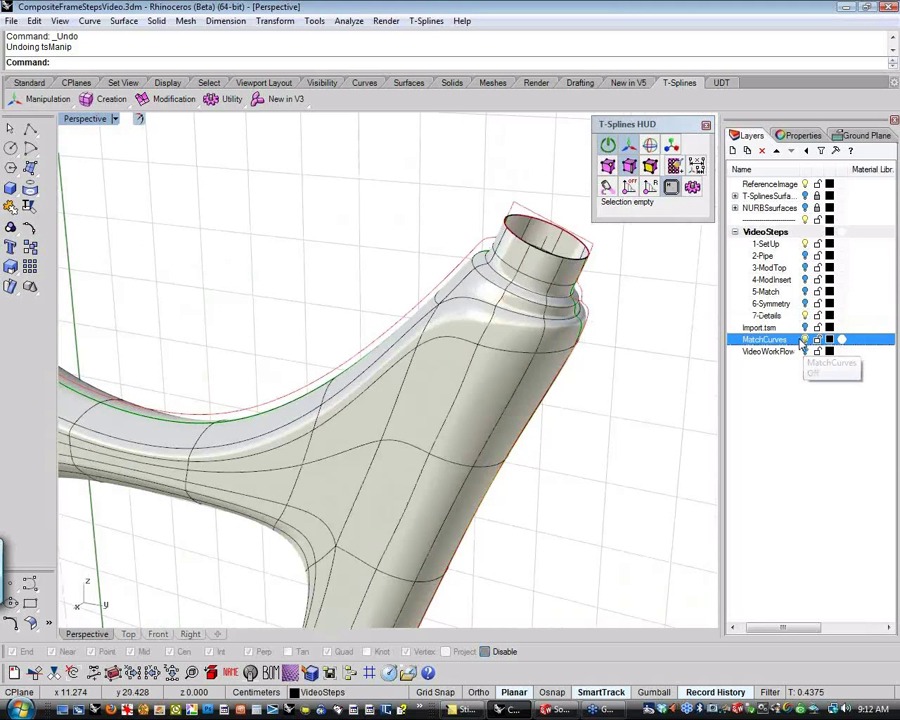
click(538, 222)
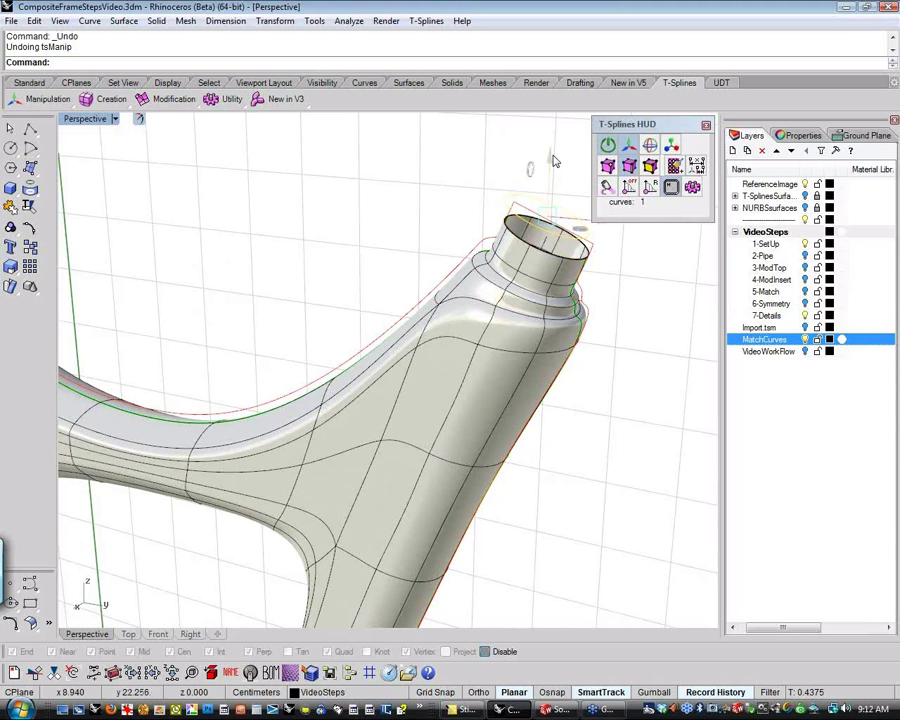
right_drag(620, 279, 530, 284)
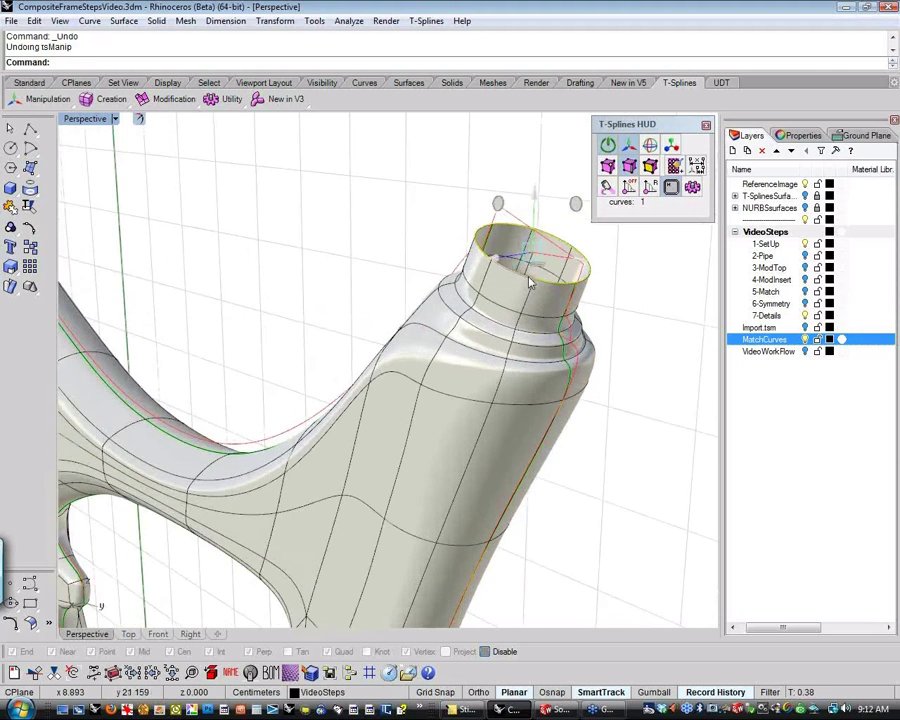
scroll(530, 284, up, 3)
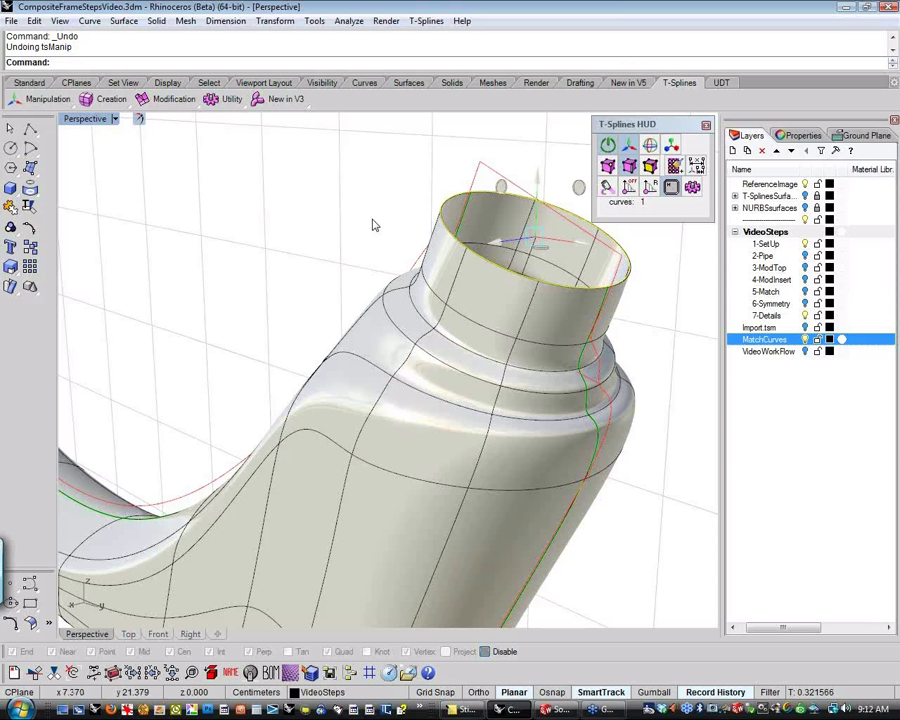
scroll(373, 225, down, 2)
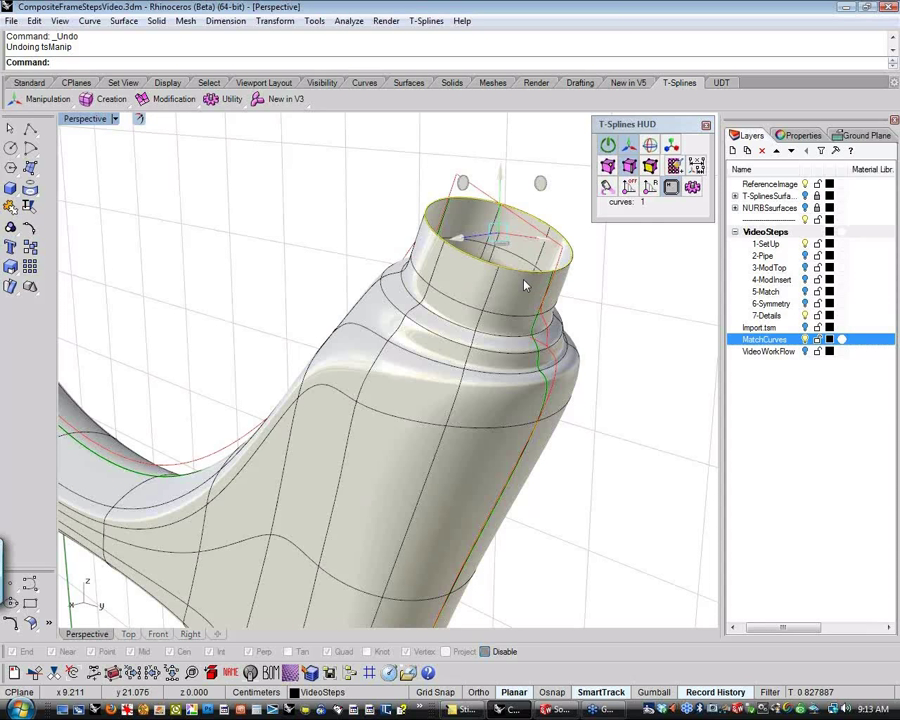
right_drag(524, 286, 585, 340)
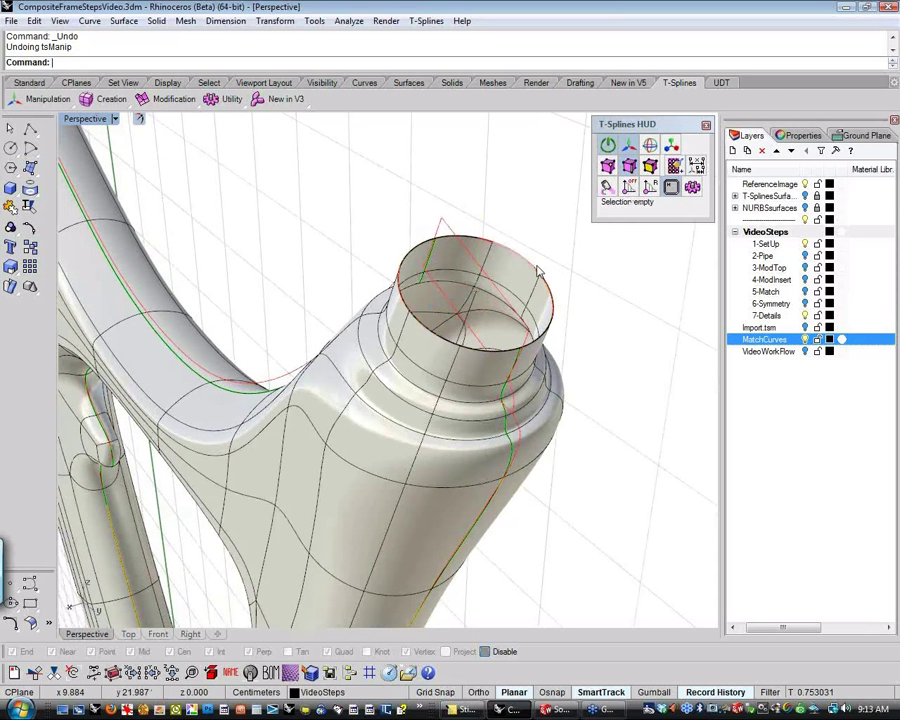
click(538, 268)
click(572, 309)
click(577, 272)
- Select the circular match curve at the bottom bracket shell's open end and examine how the surface edge follows it
right_drag(577, 272, 408, 450)
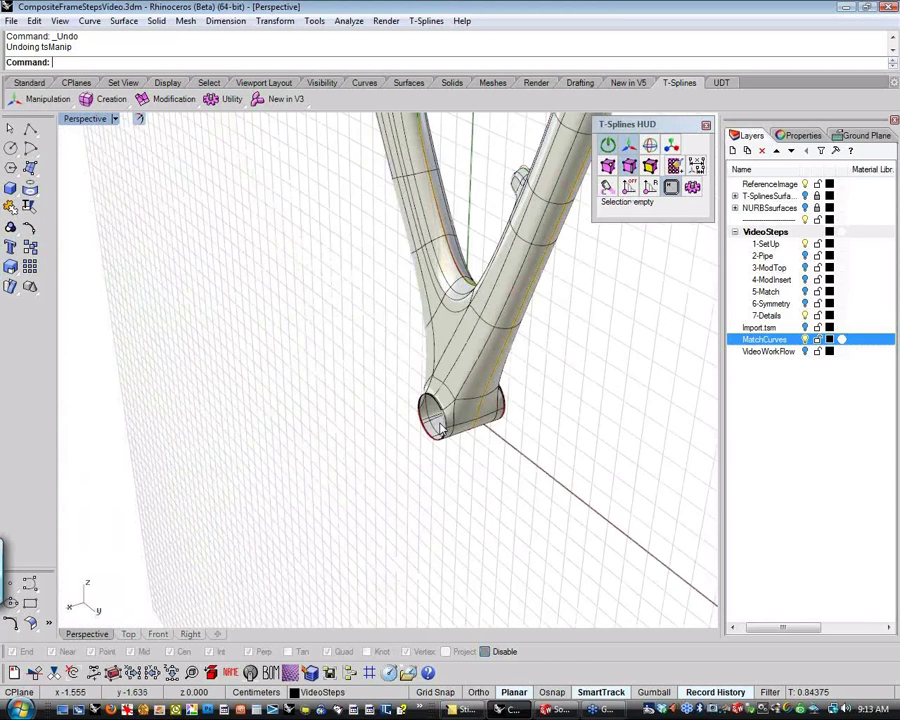
scroll(408, 450, up, 5)
click(408, 450)
click(458, 474)
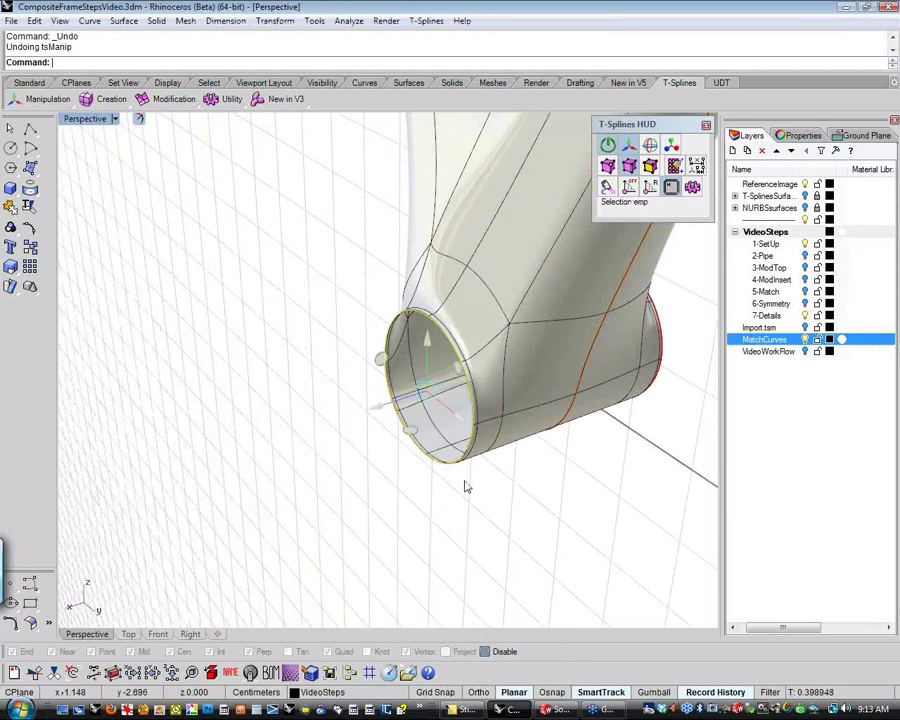
right_drag(486, 495, 436, 486)
click(396, 458)
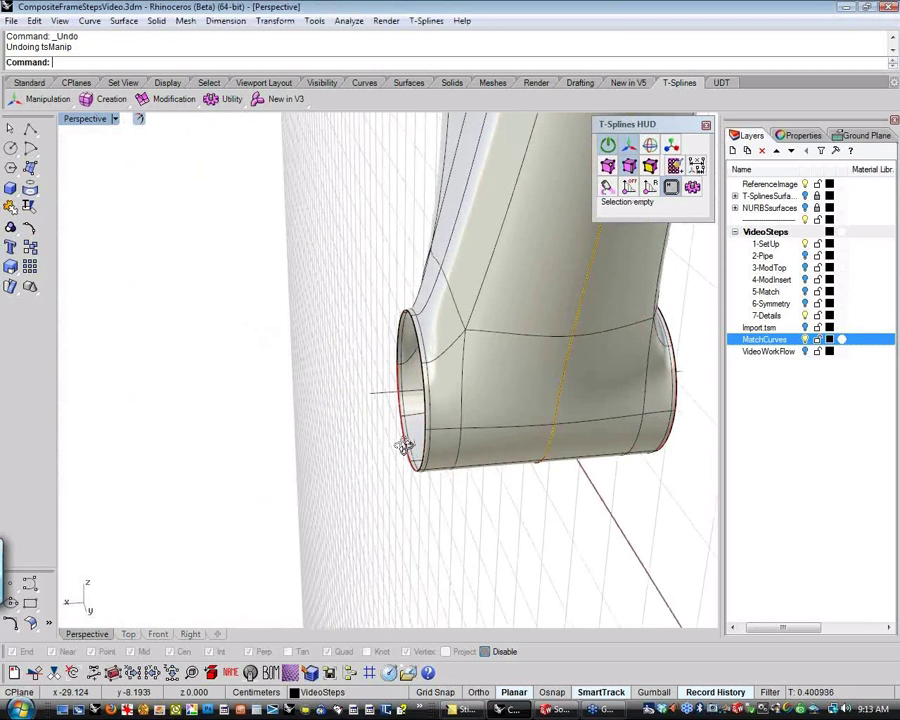
right_drag(402, 446, 429, 413)
scroll(446, 390, up, 4)
scroll(449, 393, down, 2)
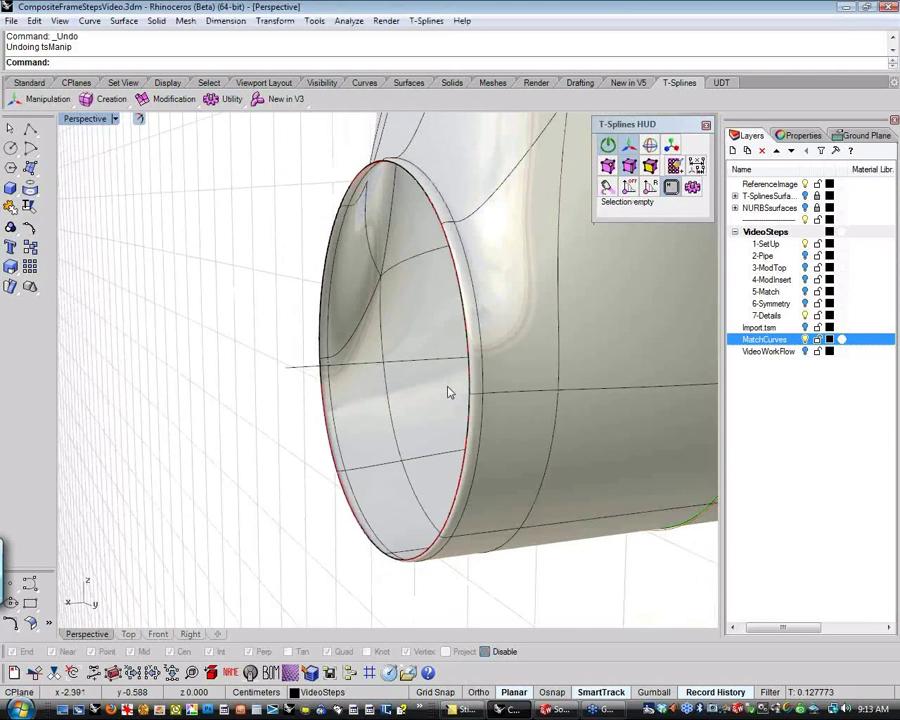
scroll(449, 393, down, 3)
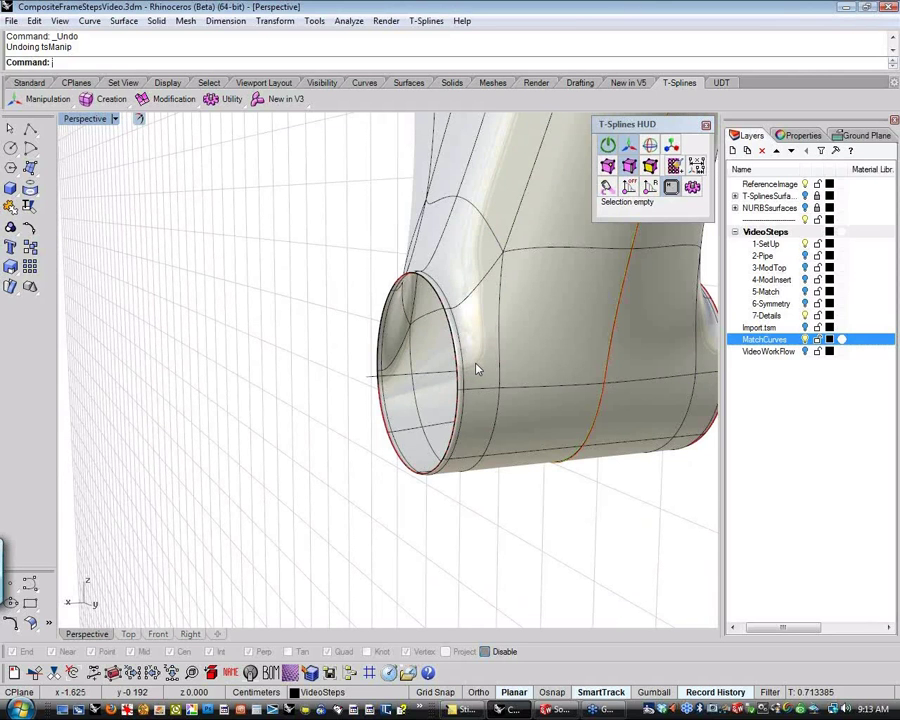
key(Left)
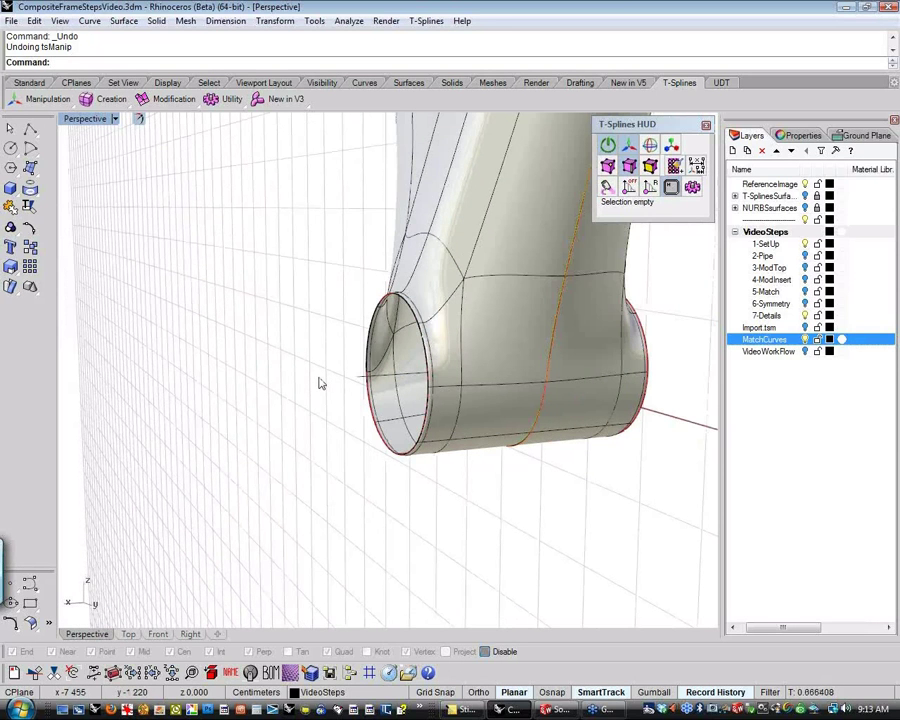
scroll(320, 388, down, 3)
- Select a T-spline edge on the head tube's upper opening to check it against the match curve, and clear the selection
right_drag(320, 392, 387, 456)
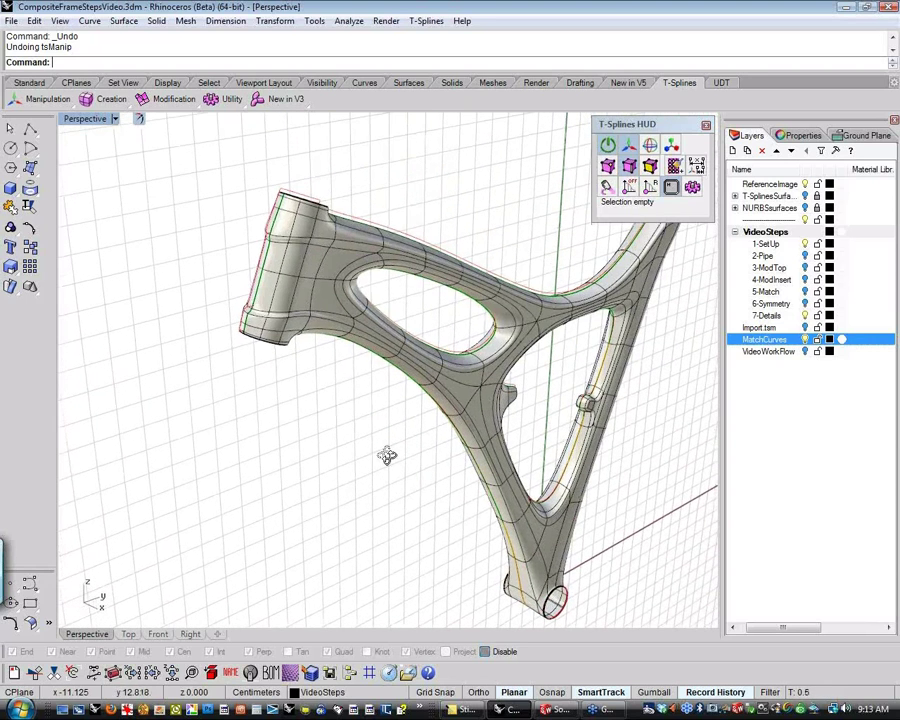
scroll(269, 349, up, 6)
key(Left)
key(Left)
key(Left)
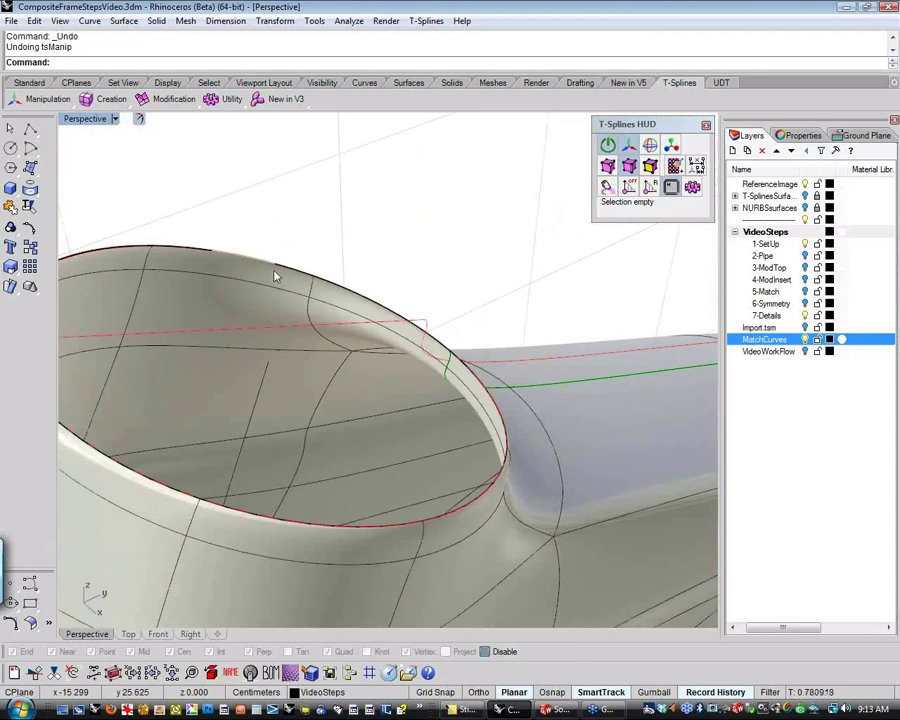
click(285, 290)
click(320, 358)
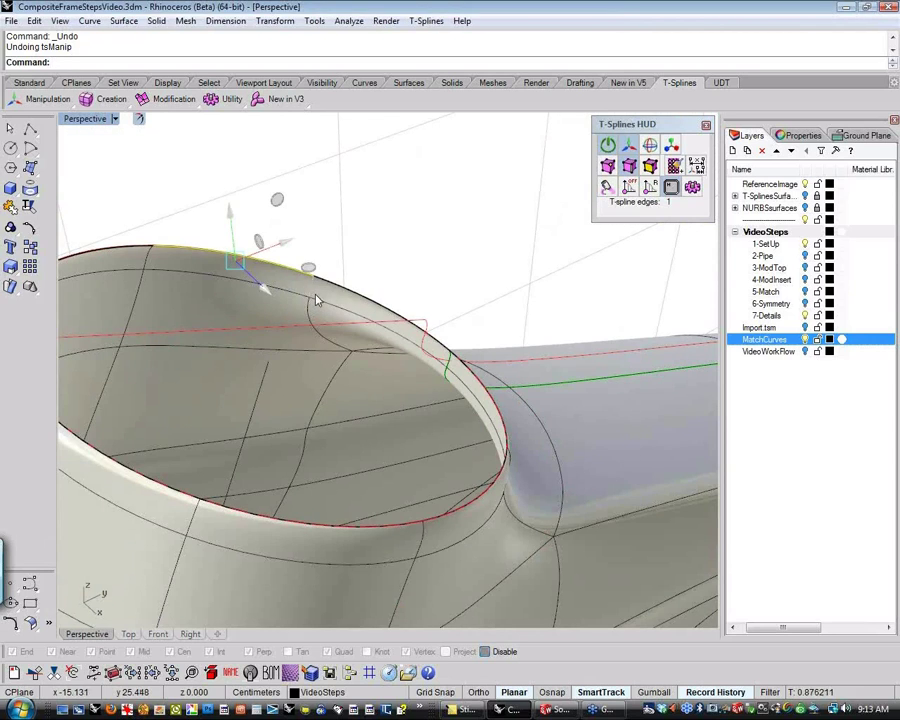
key(Escape)
key(Left)
- Shade the whole detailed frame in RenderedShadows mode, view it, and exit the shaded preview
scroll(361, 257, down, 3)
right_drag(460, 554, 346, 457)
scroll(437, 430, down, 3)
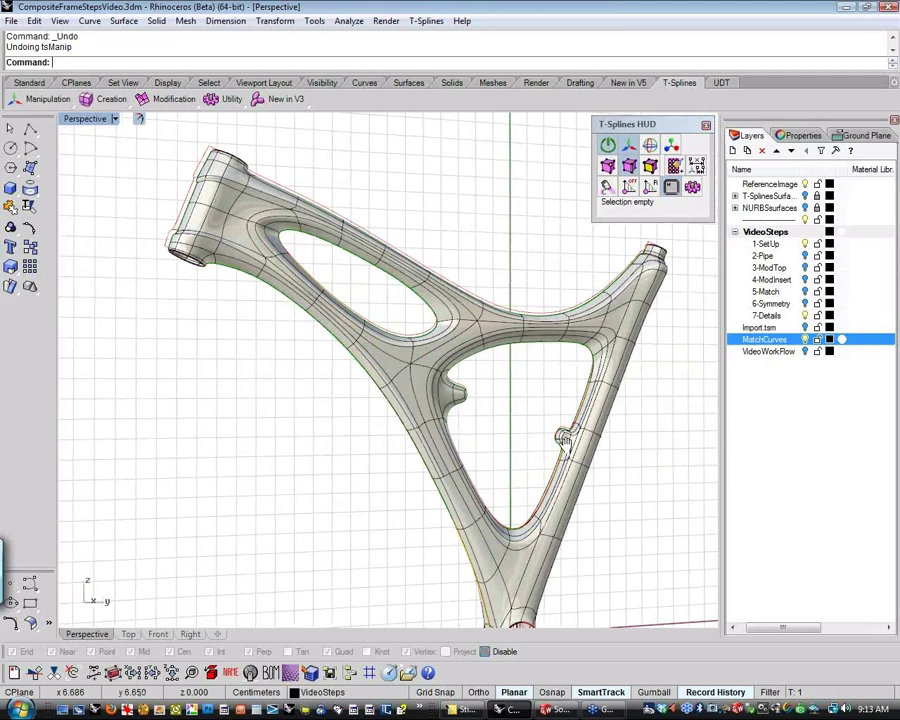
right_drag(565, 440, 578, 478)
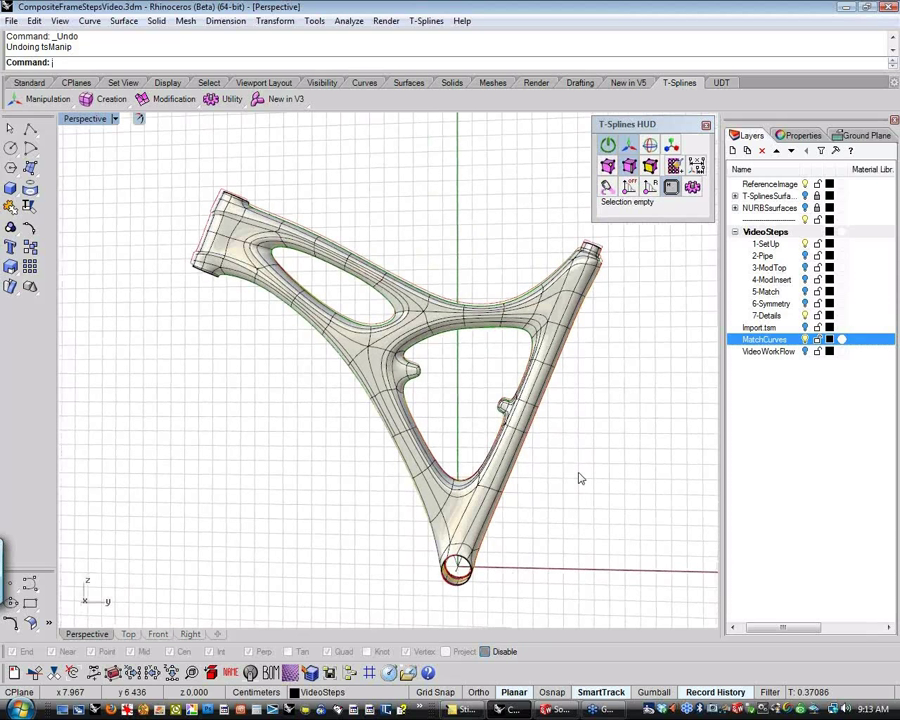
middle_click(255, 355)
click(276, 366)
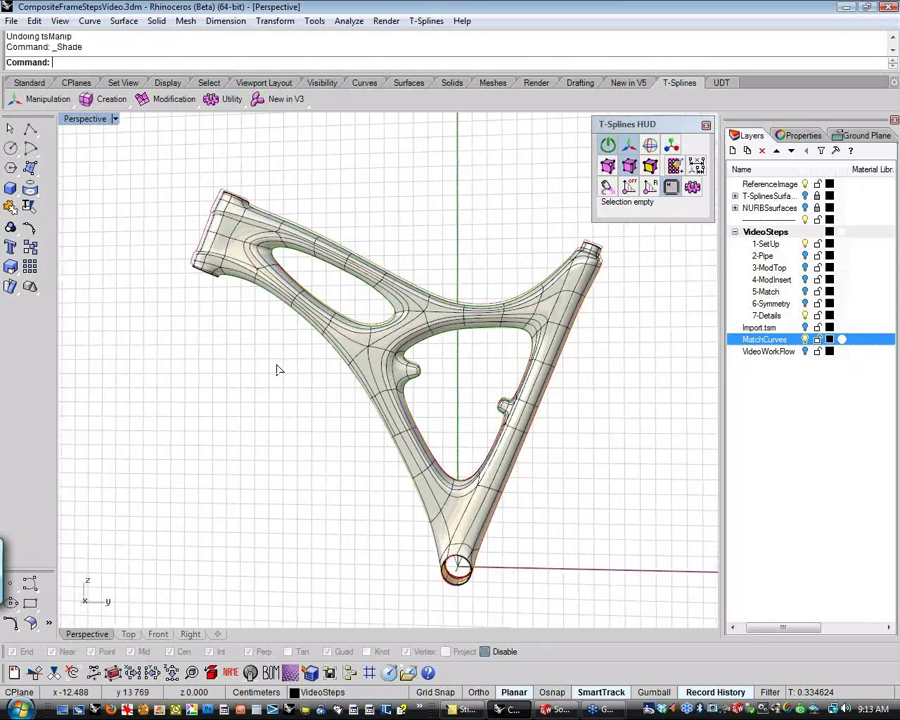
mouse_move(277, 406)
right_down()
mouse_move(335, 458)
mouse_move(372, 470)
mouse_move(342, 494)
mouse_move(342, 532)
mouse_move(321, 476)
mouse_move(281, 462)
mouse_move(264, 395)
mouse_move(340, 364)
mouse_move(684, 466)
mouse_move(679, 474)
mouse_move(458, 460)
mouse_move(296, 438)
right_up()
key(Return)
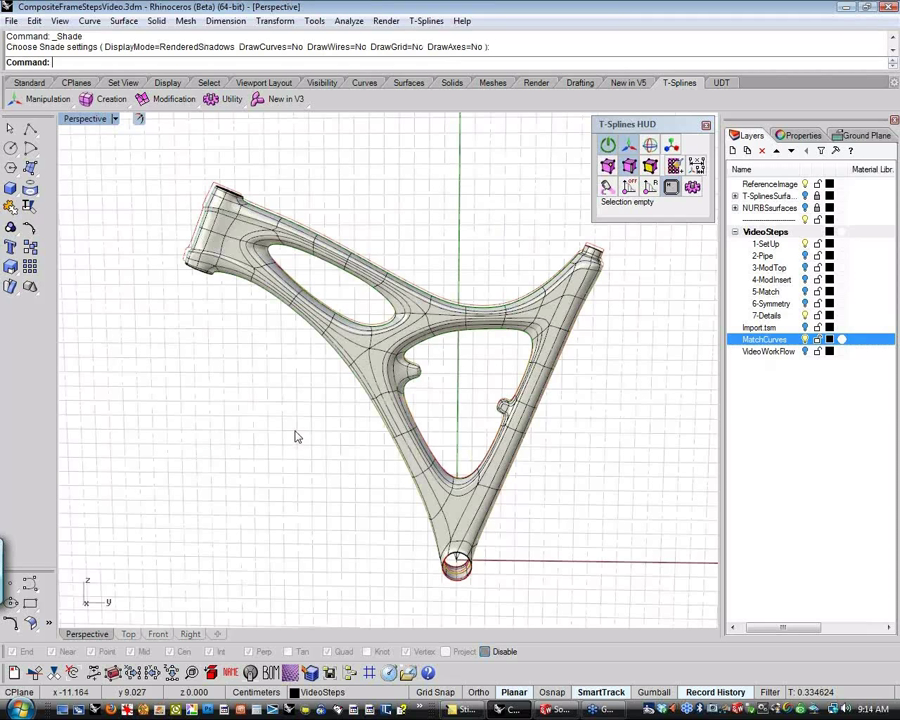
click(372, 366)
click(10, 21)
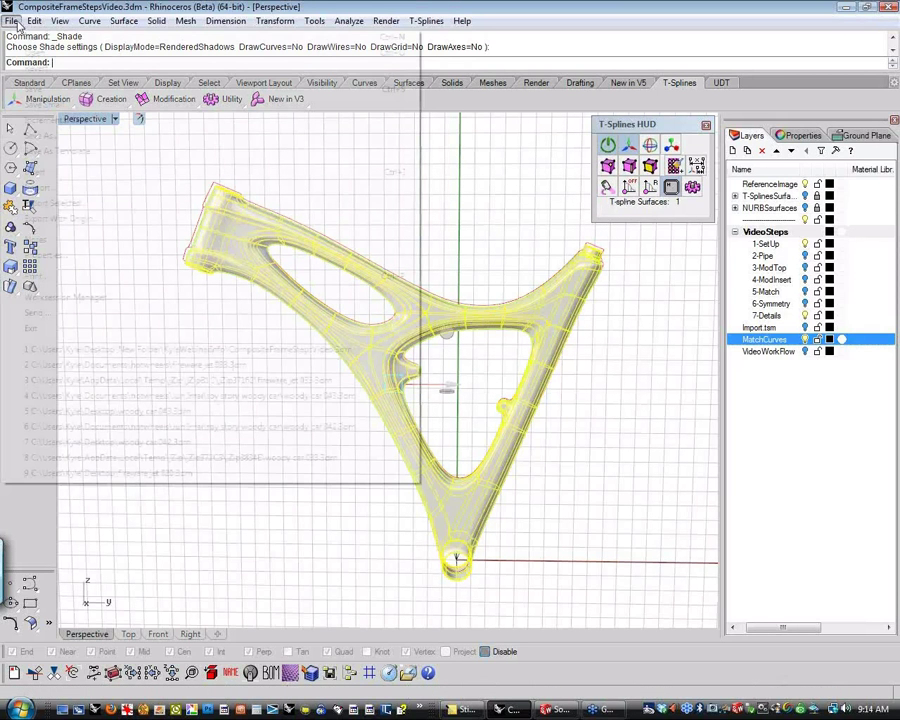
click(63, 204)
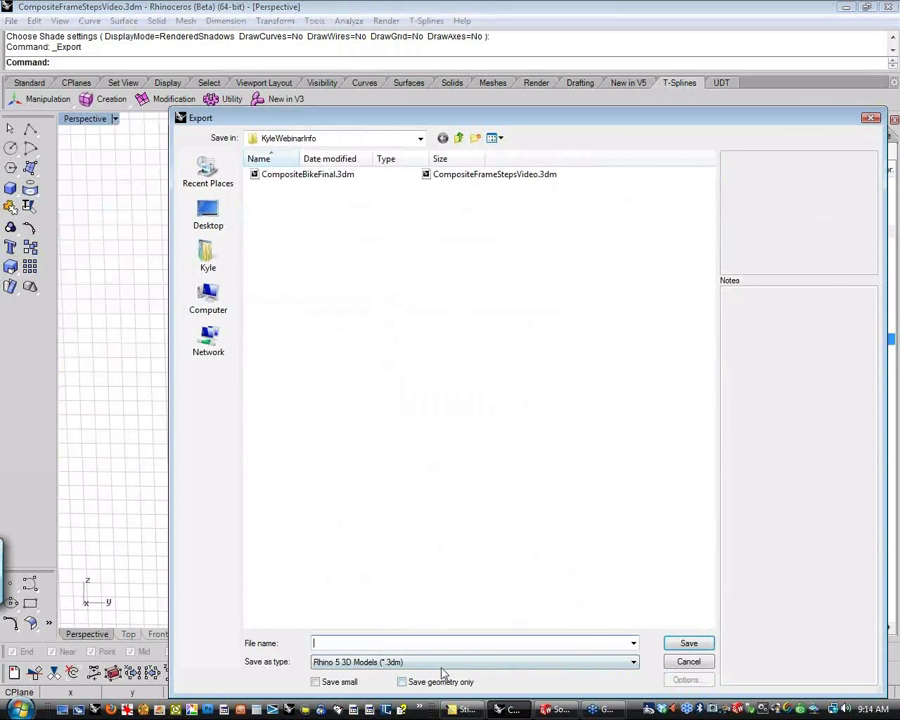
click(440, 662)
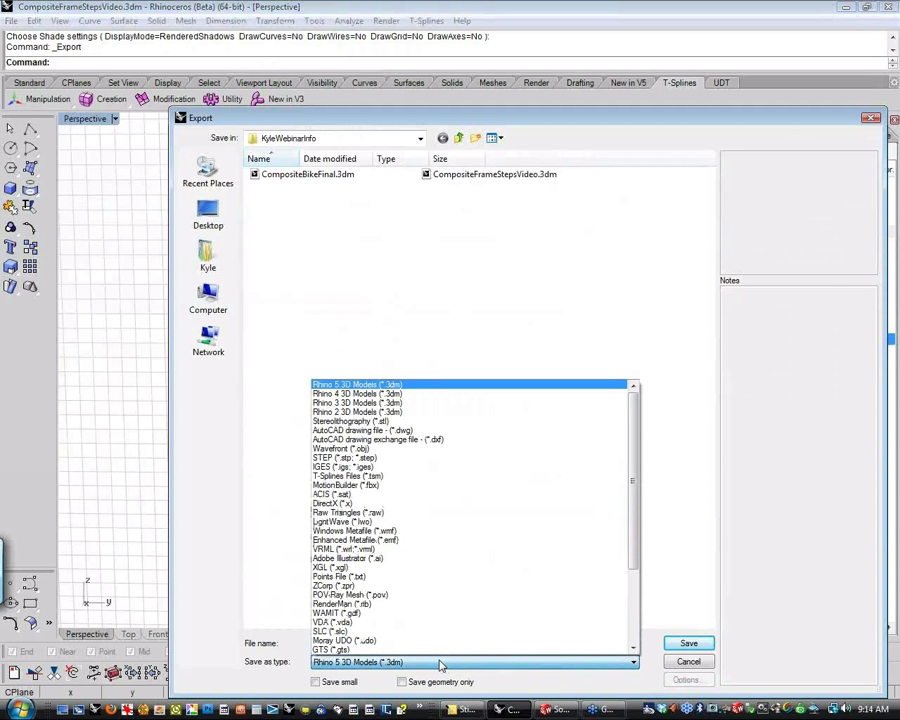
key(t)
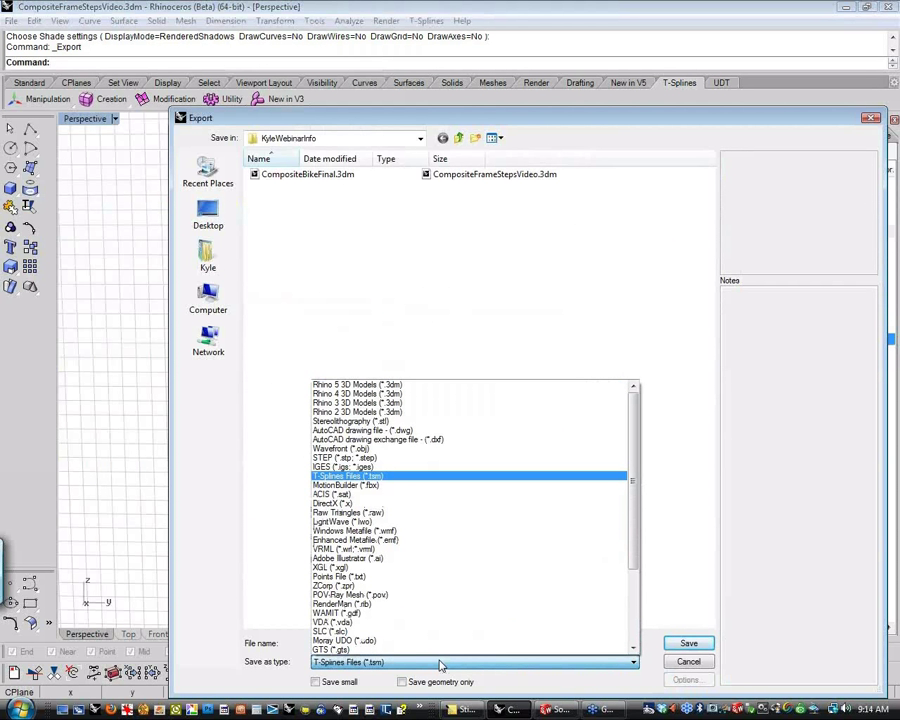
click(389, 665)
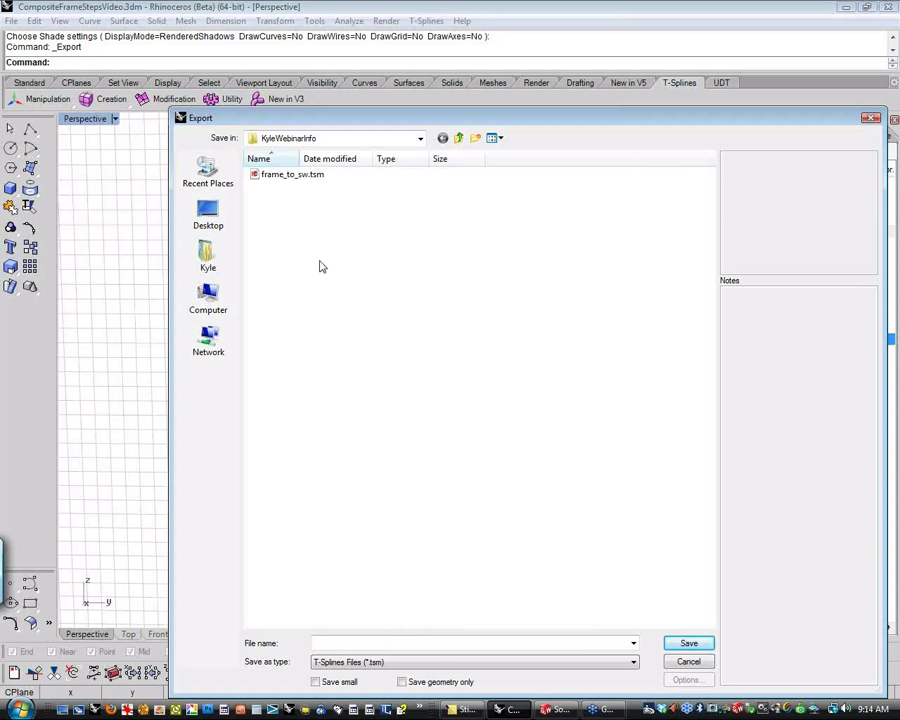
click(290, 174)
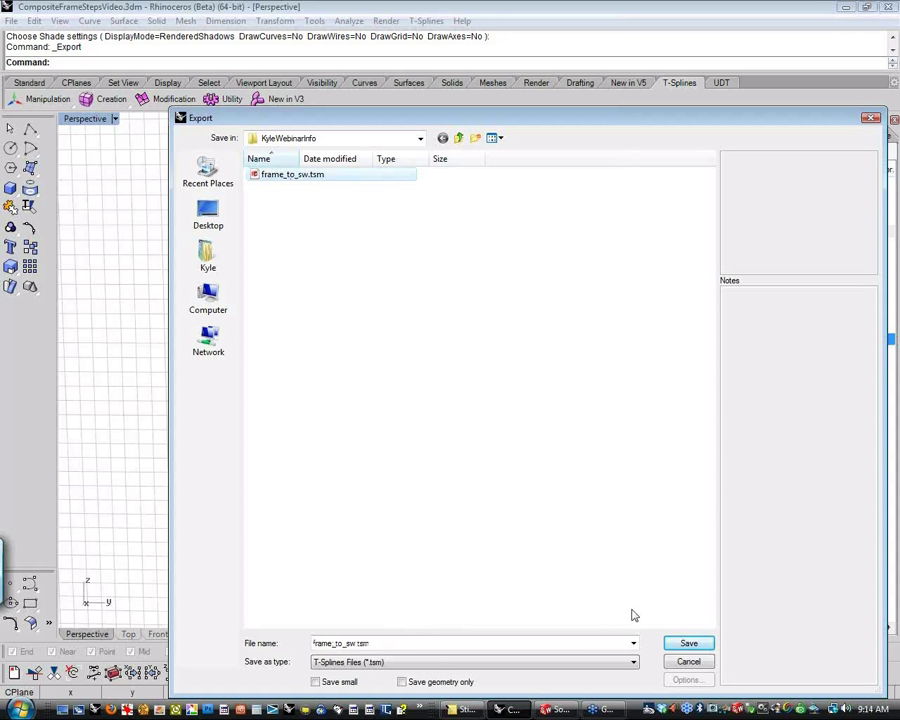
click(689, 662)
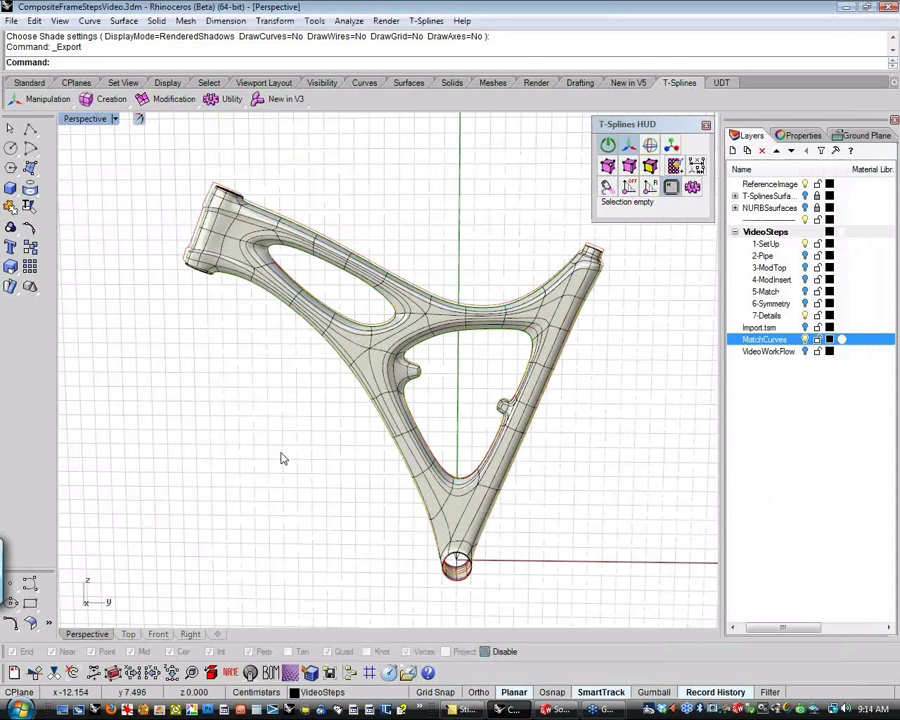
- In the Right view, turn T-Splines editing mode off and select the T-spline surface of the whole frame
key(ctrl+F4)
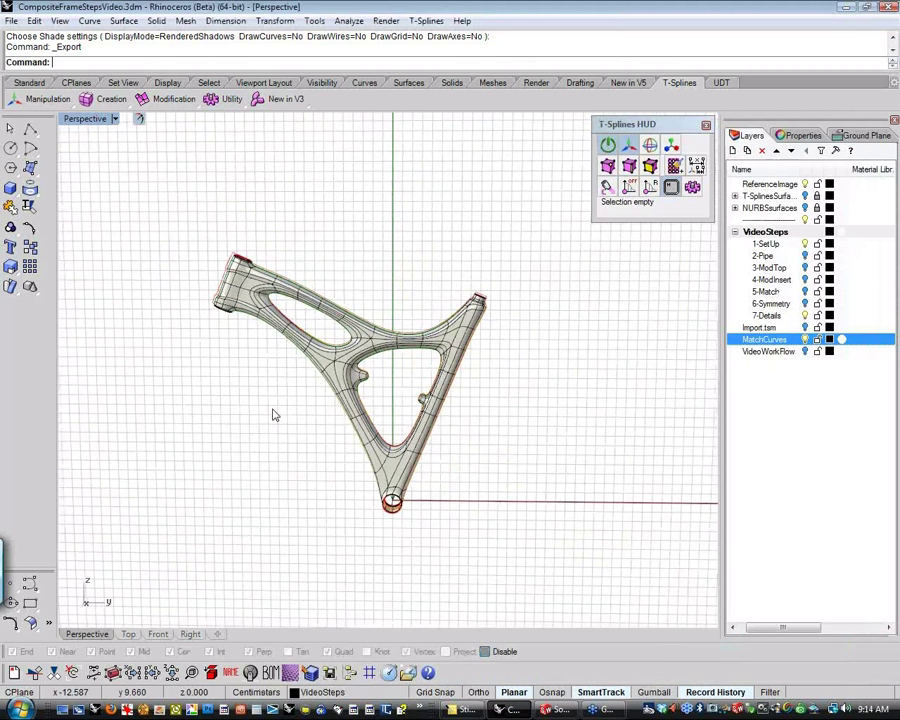
key(ctrl+F2)
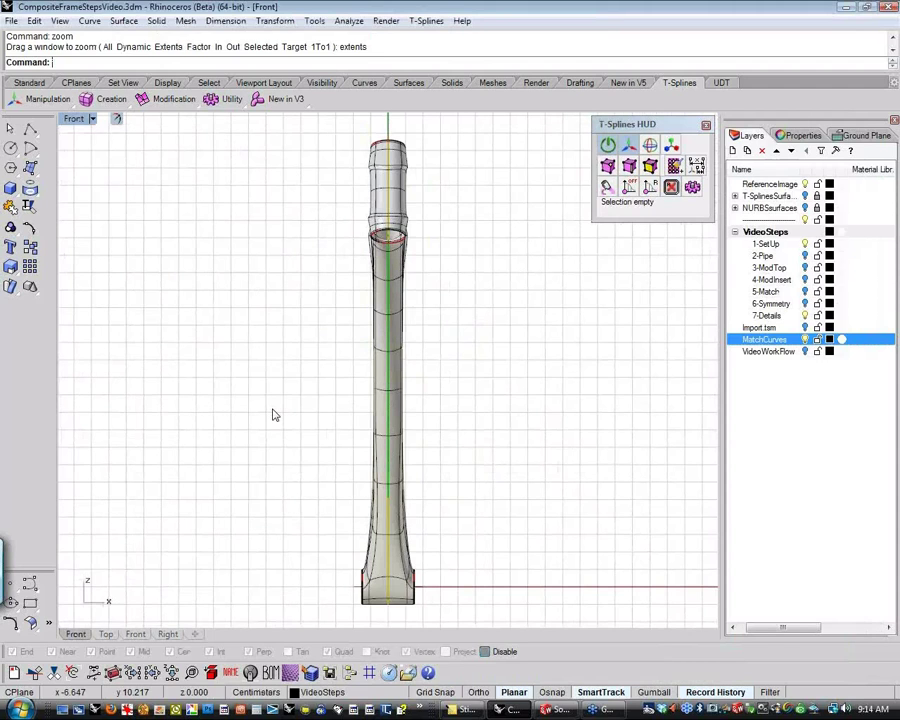
key(ctrl+F3)
scroll(296, 376, up, 5)
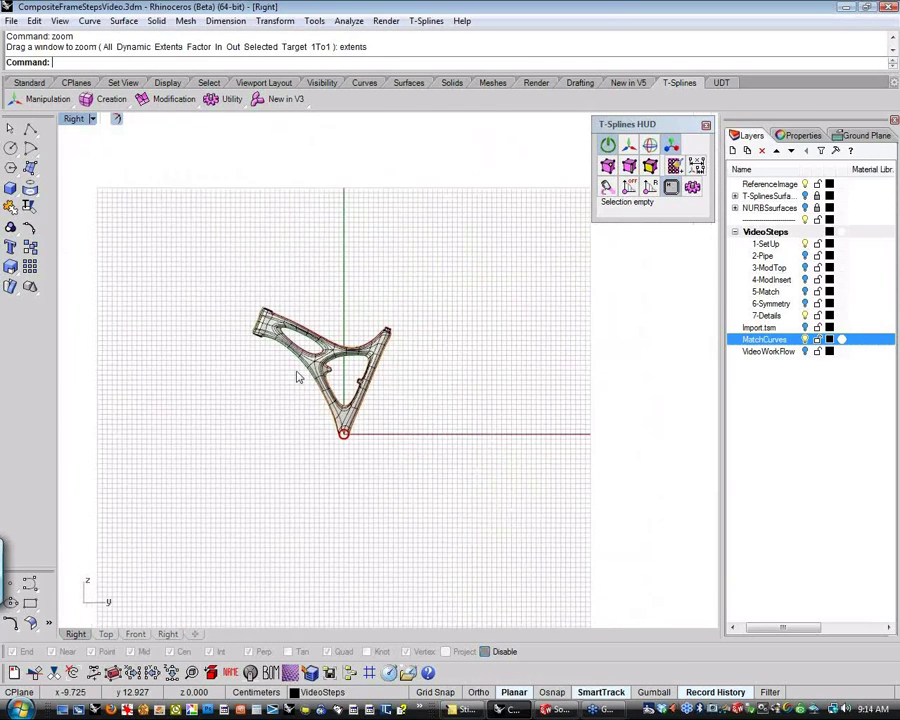
scroll(330, 352, up, 2)
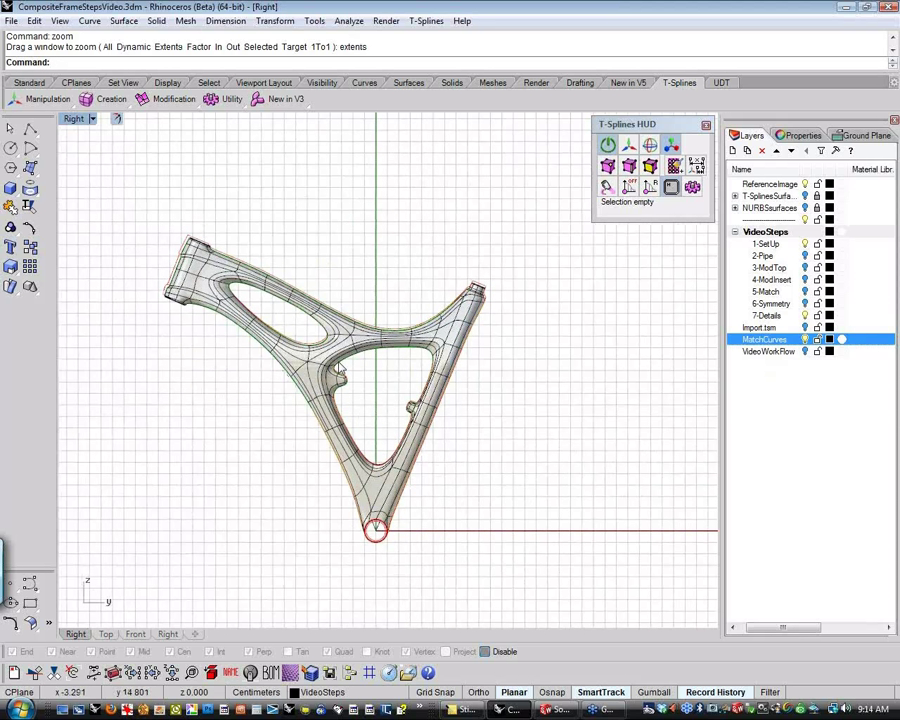
right_click(328, 384)
click(338, 402)
click(369, 334)
click(398, 381)
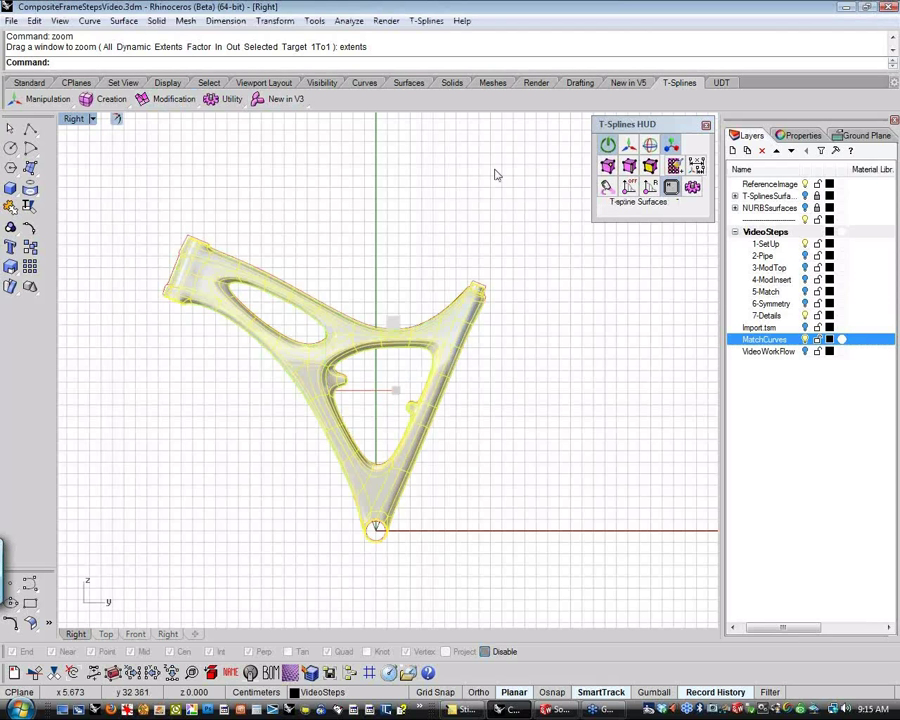
click(606, 145)
click(366, 358)
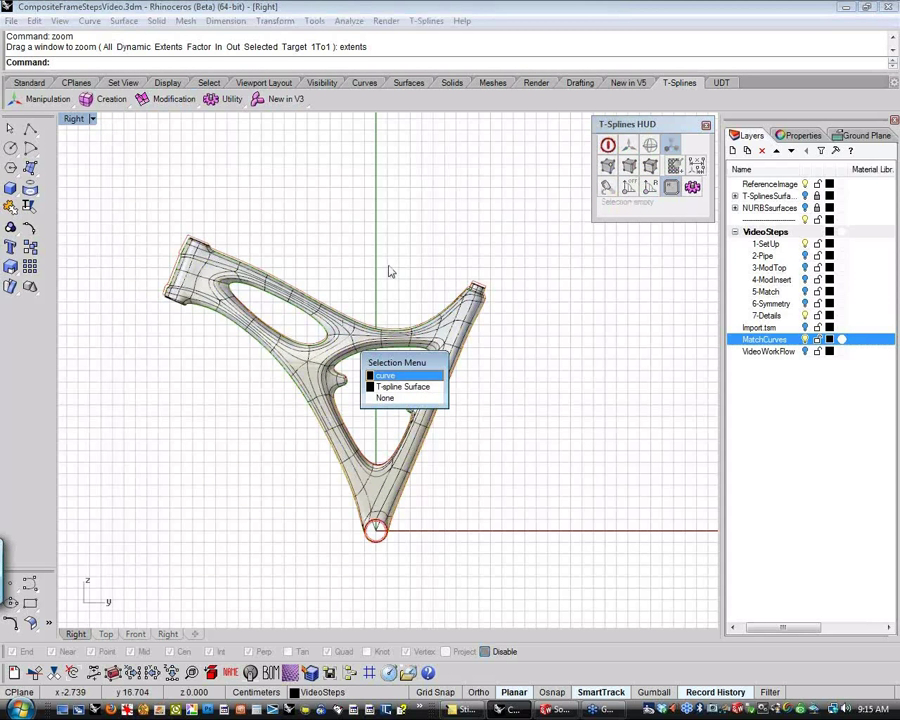
click(399, 387)
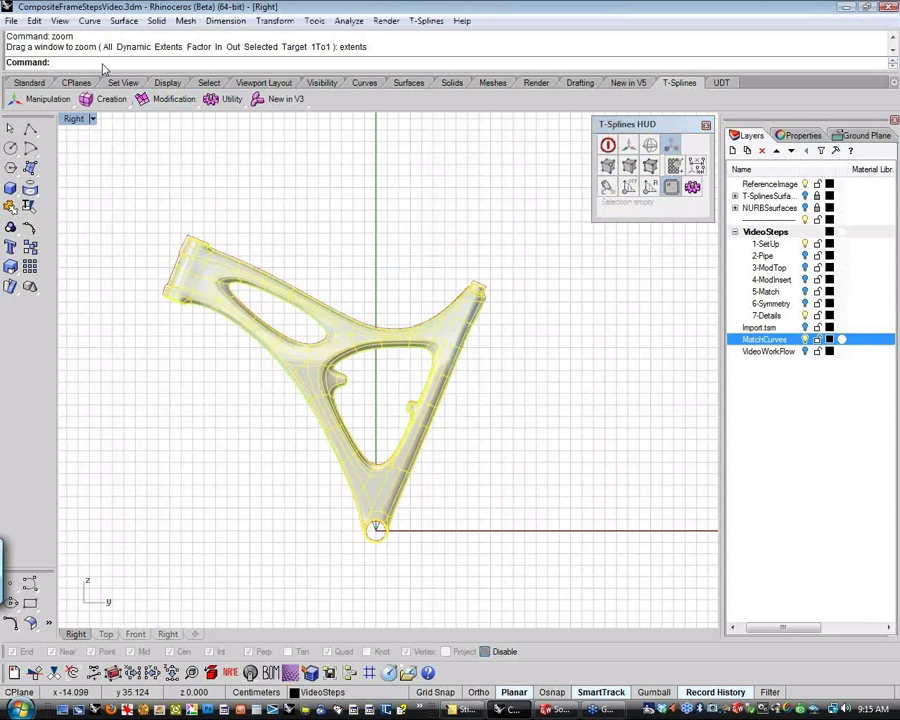
- Rotate the selected frame surface 270 degrees (a quarter turn clockwise) about the origin, without making a copy
text(rr)
key(Return)
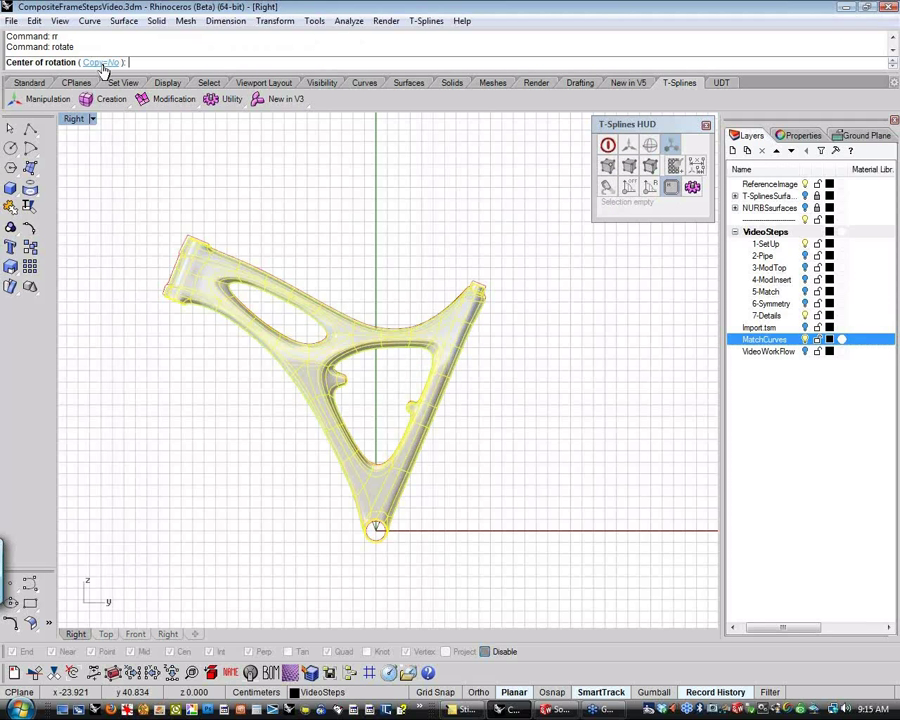
text(0)
key(Return)
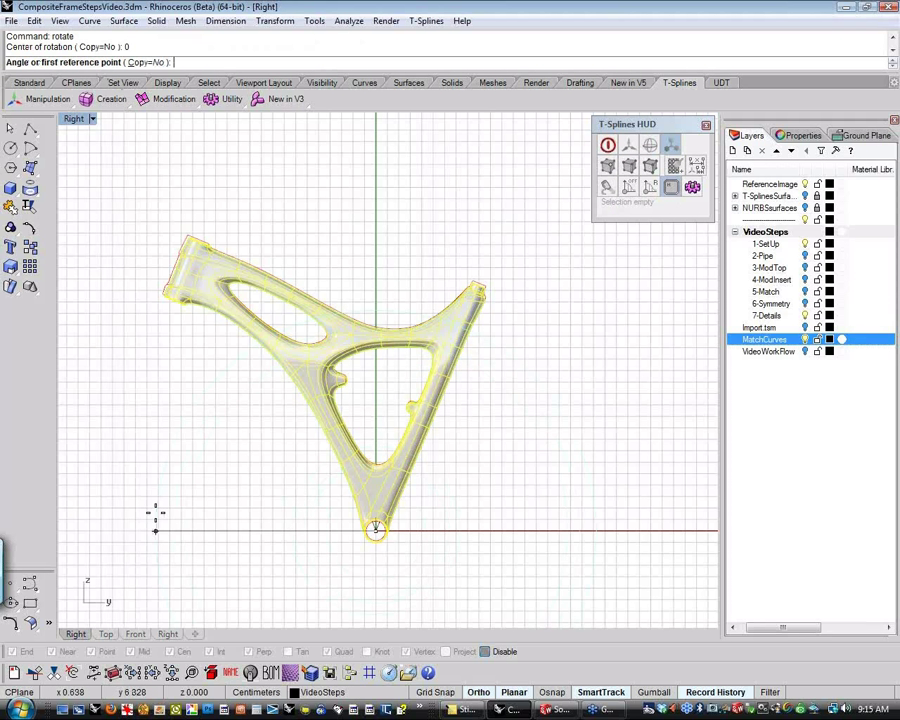
shift+click(125, 504)
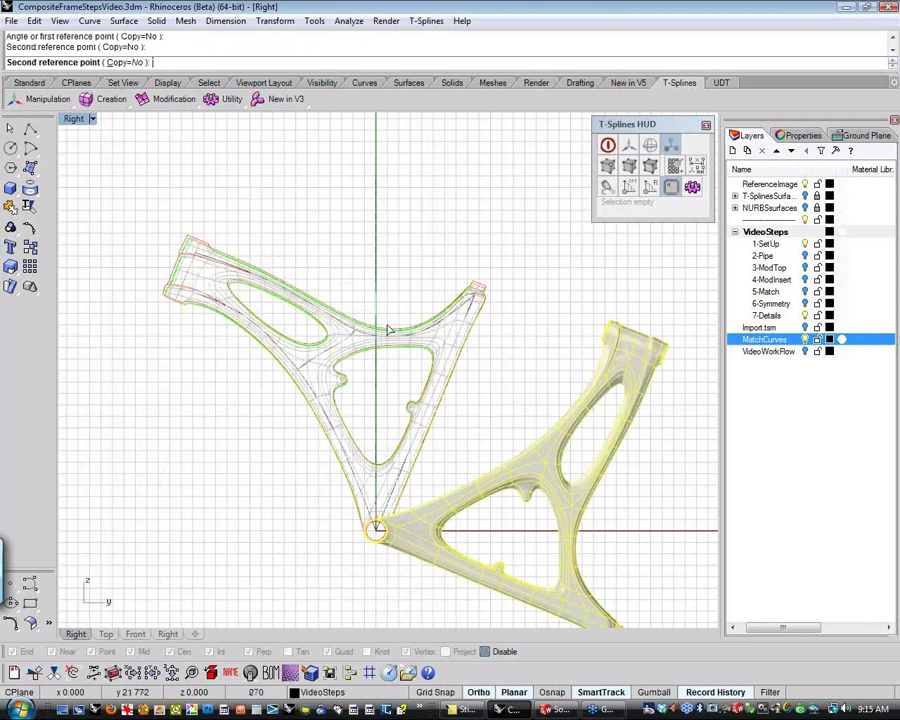
click(386, 326)
- Export the rotated frame surface as a T-Splines file (*.tsm), using the existing file name frame_to_sw.tsm
right_drag(466, 394, 371, 313)
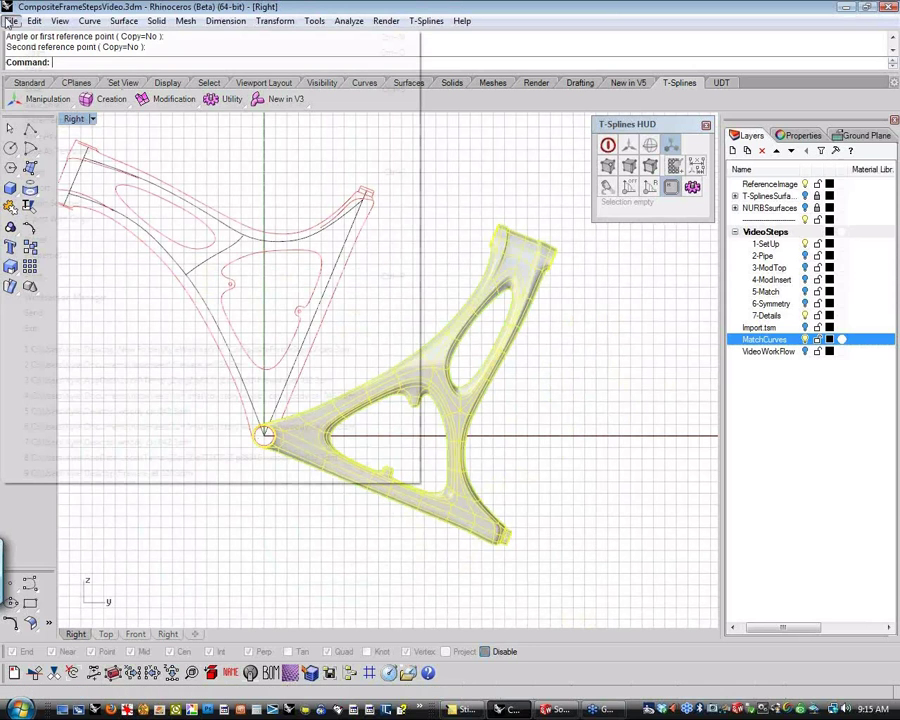
click(10, 20)
click(114, 204)
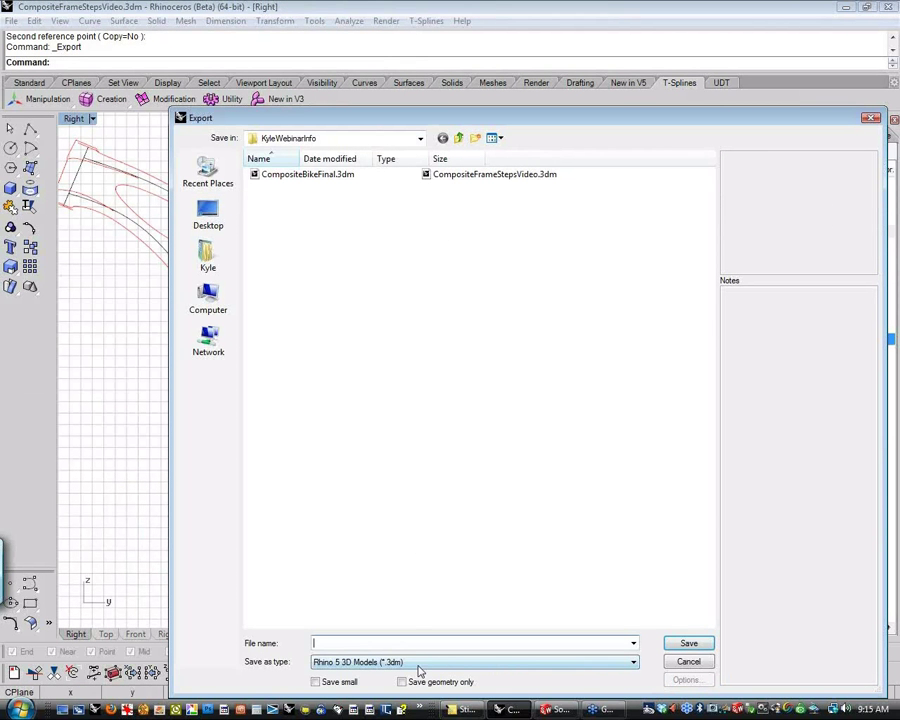
click(420, 662)
key(t)
key(Return)
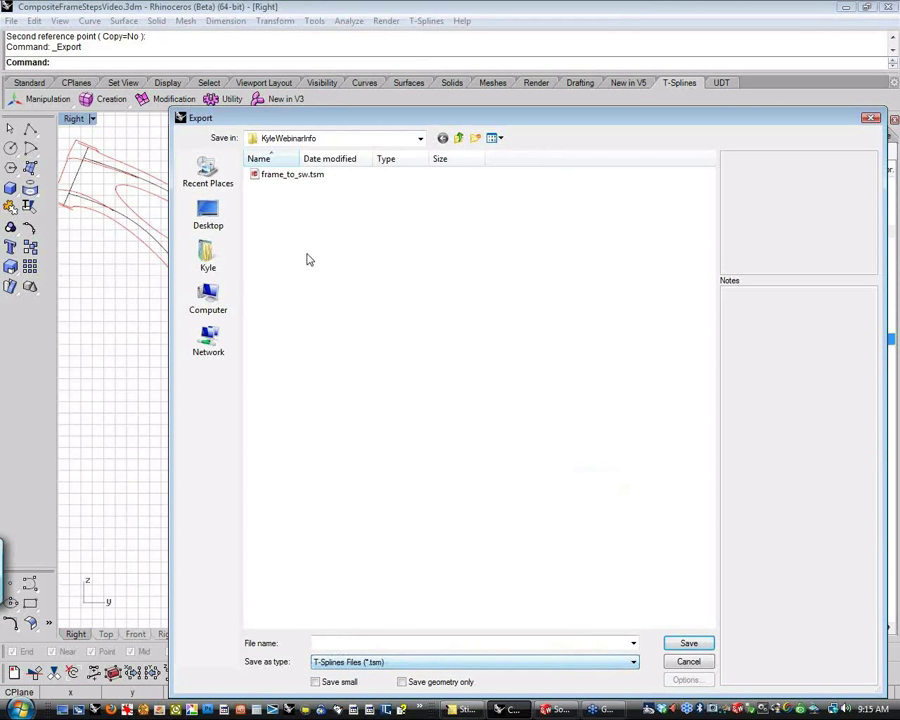
click(289, 175)
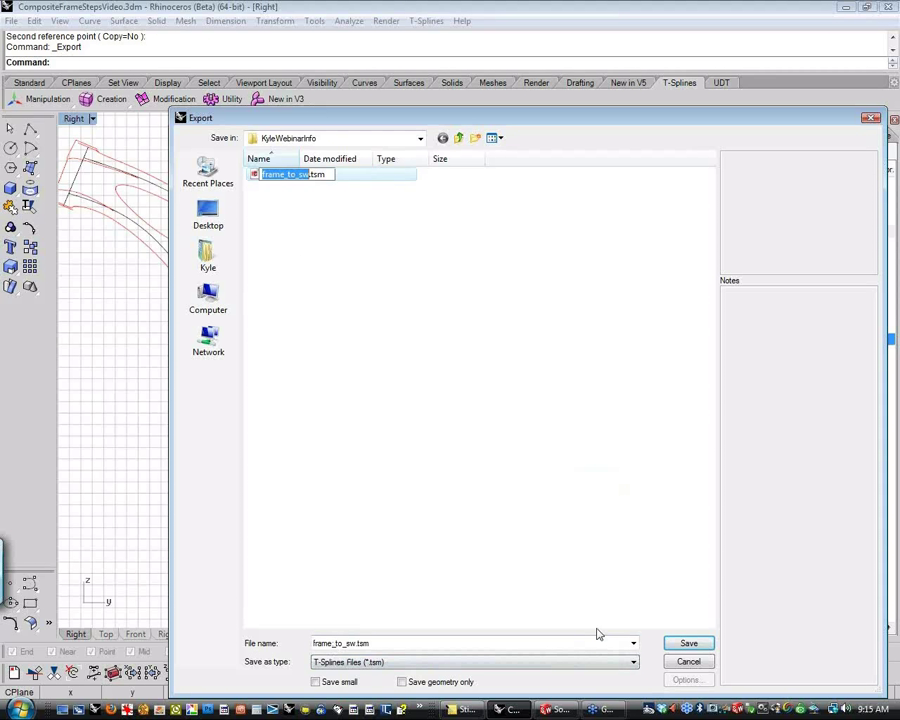
click(688, 645)
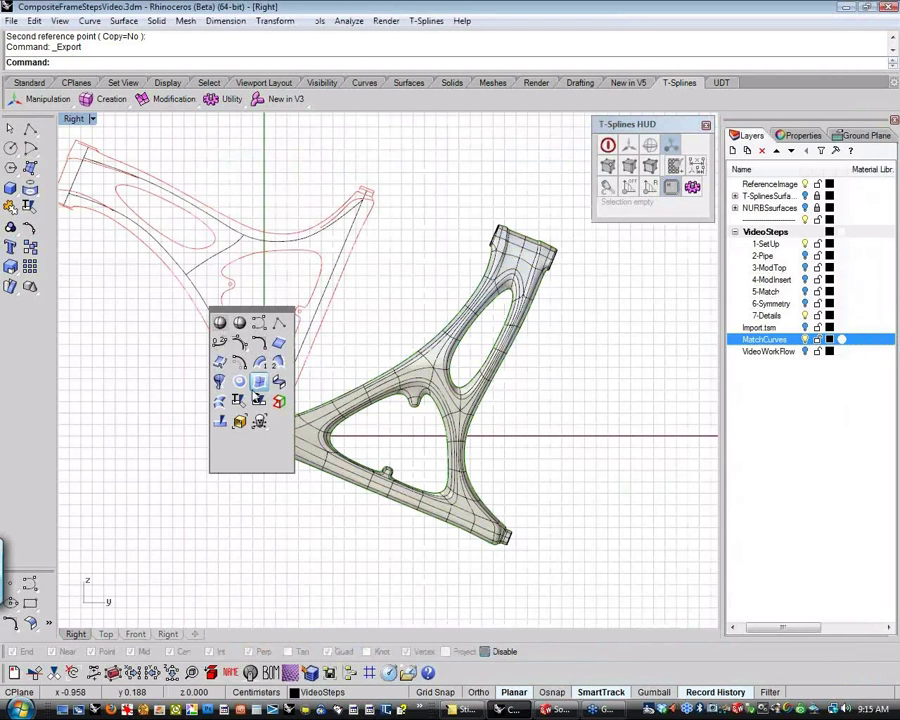
- Apply the tsShiny display mode to the Right view and shade the rotated frame with RenderedShadows
click(75, 119)
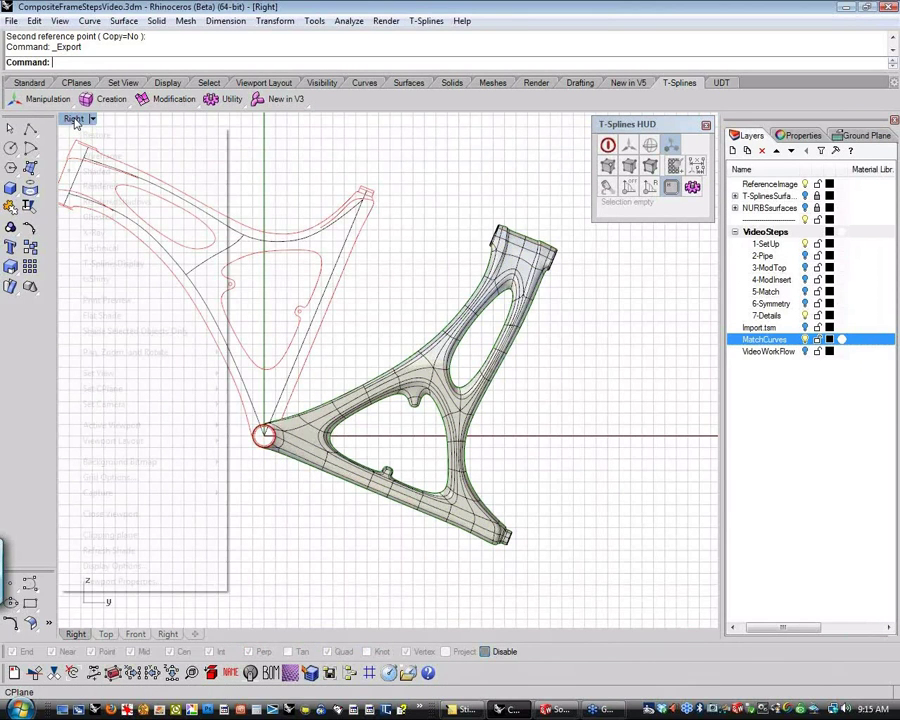
click(100, 279)
middle_click(430, 298)
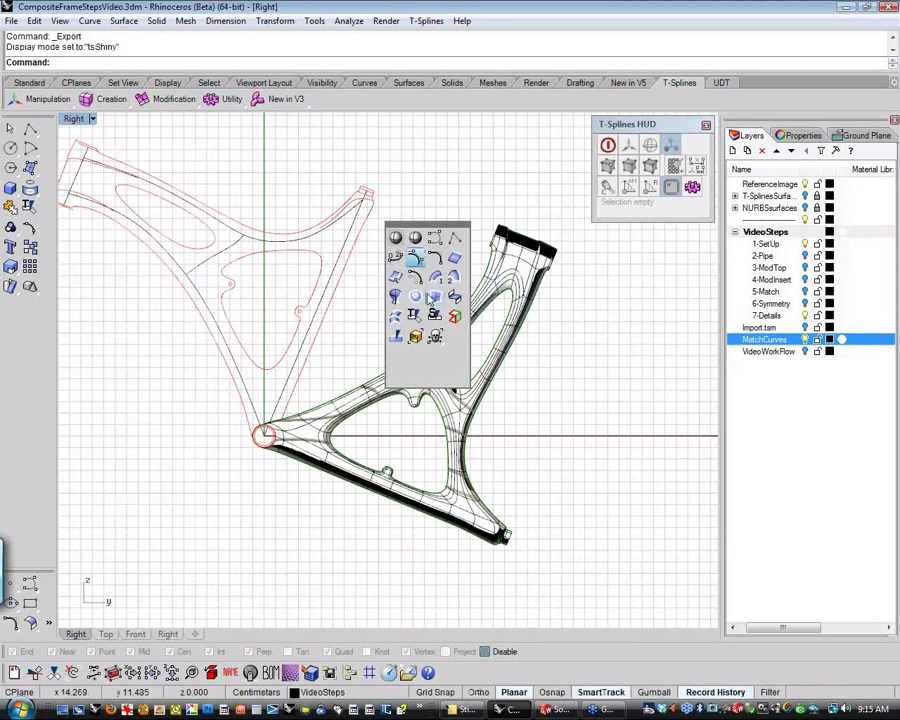
click(414, 237)
- Switch to the Perspective view, examine the shaded rotated frame from several angles, and exit the shaded preview
text(perspective)
key(Return)
text(p)
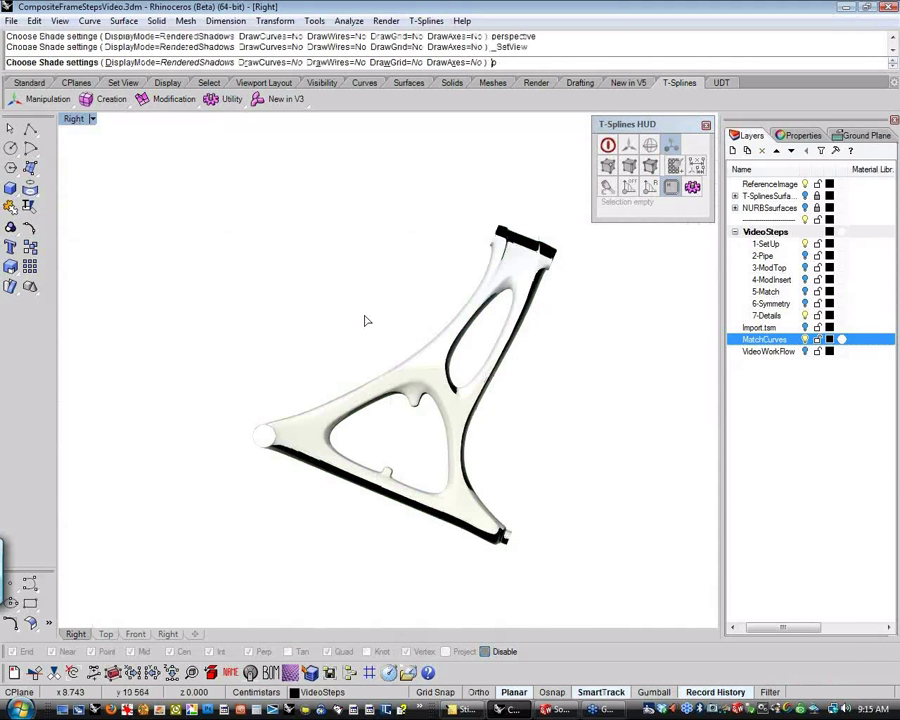
key(Return)
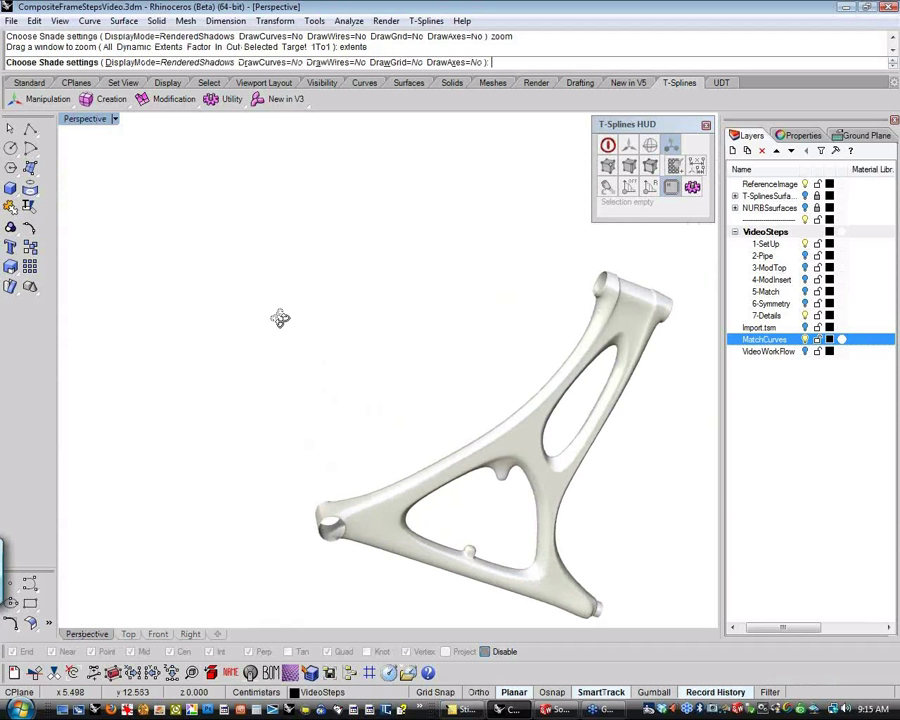
right_drag(280, 318, 452, 337)
key(Return)
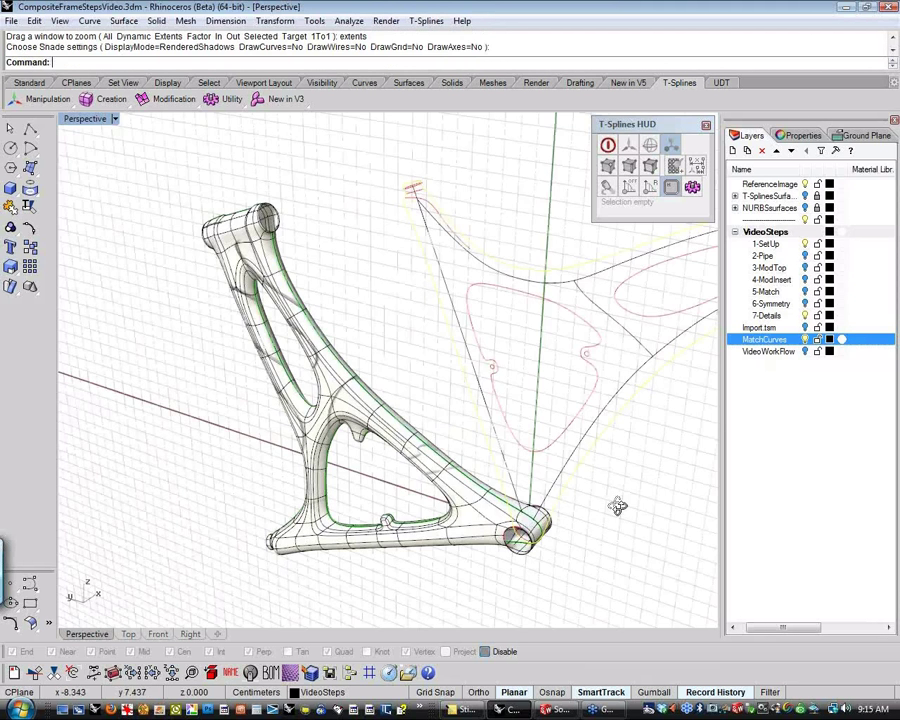
mouse_move(618, 506)
right_down()
mouse_move(371, 490)
mouse_move(562, 466)
mouse_move(496, 462)
mouse_move(602, 466)
right_up()
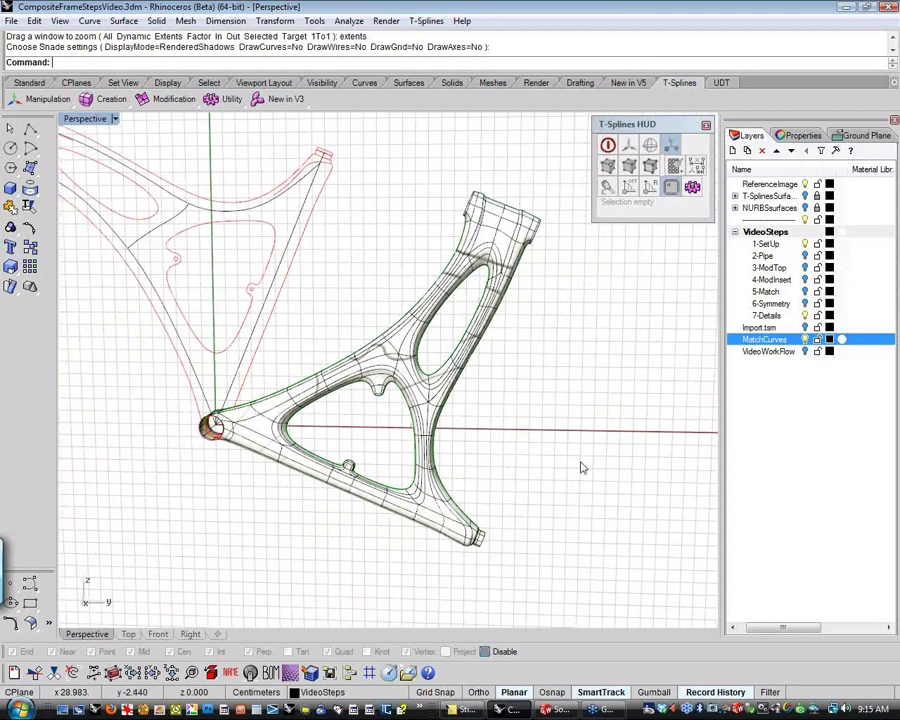
click(372, 285)
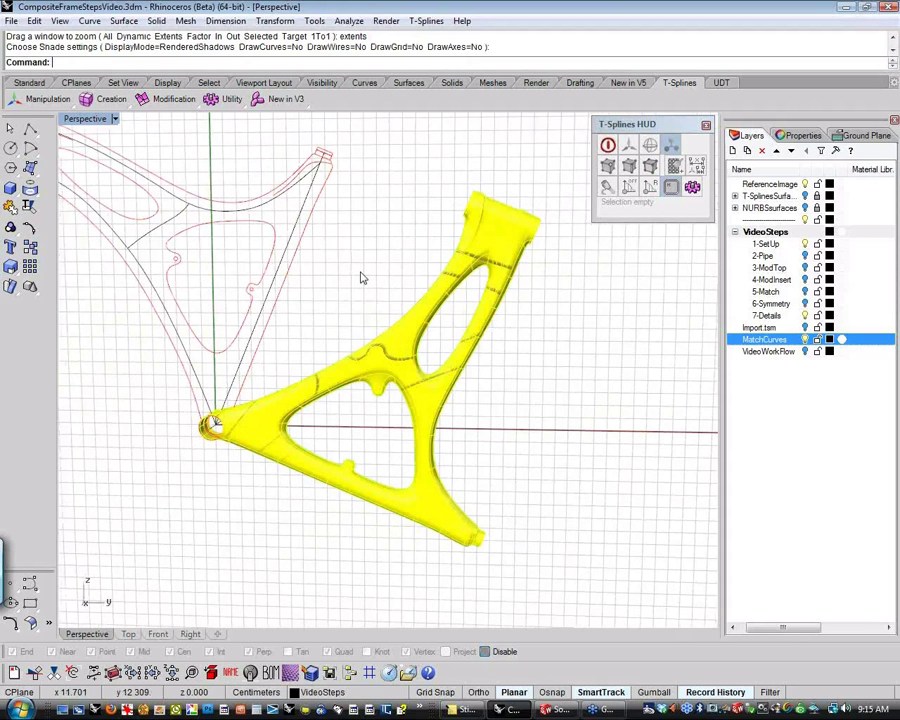
click(12, 21)
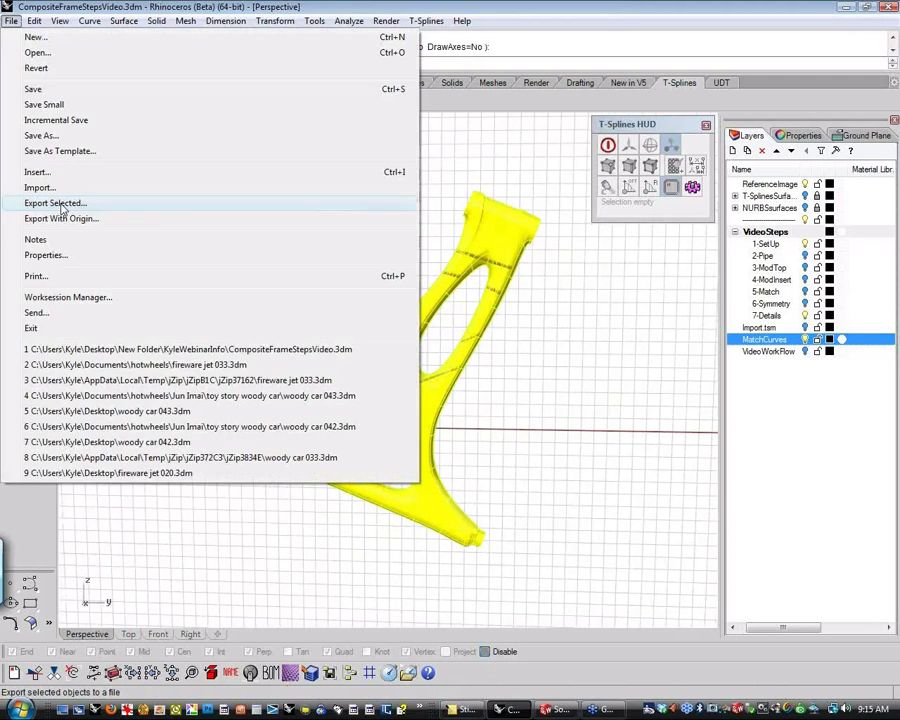
click(58, 205)
click(424, 663)
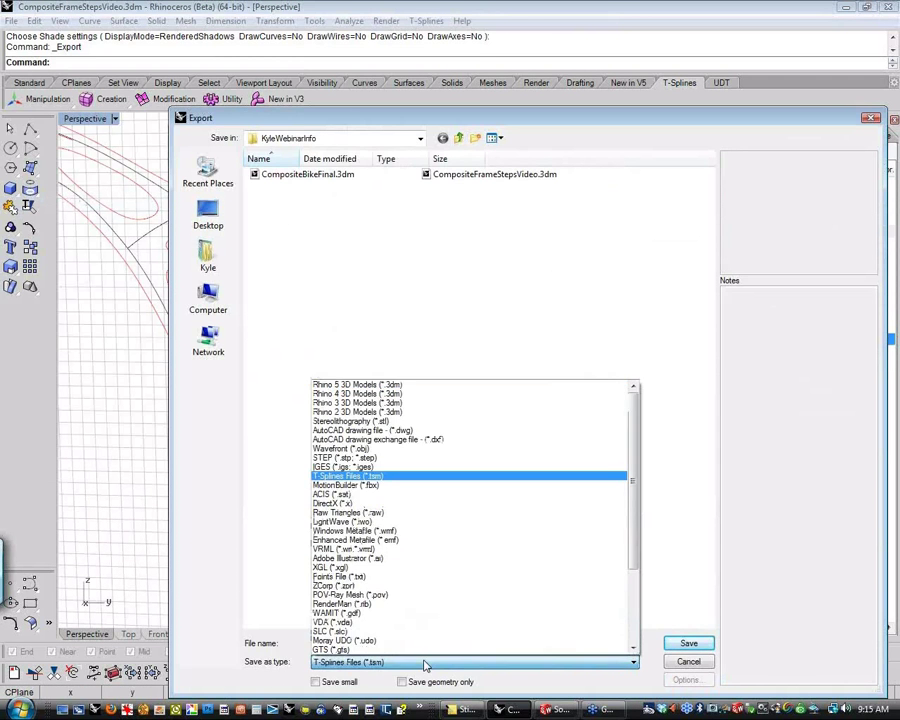
click(340, 472)
click(290, 175)
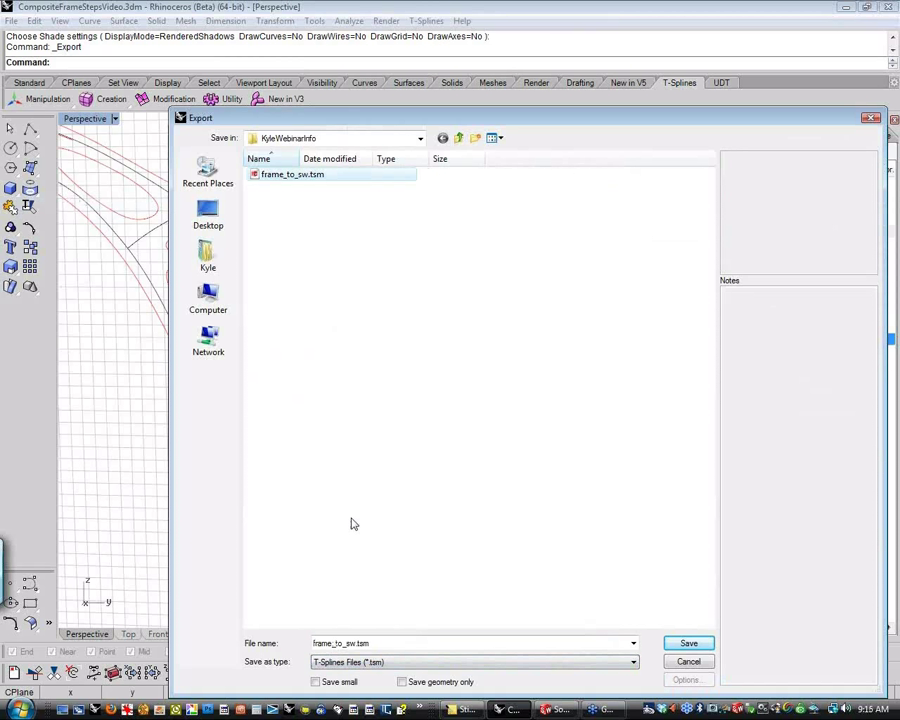
click(689, 662)
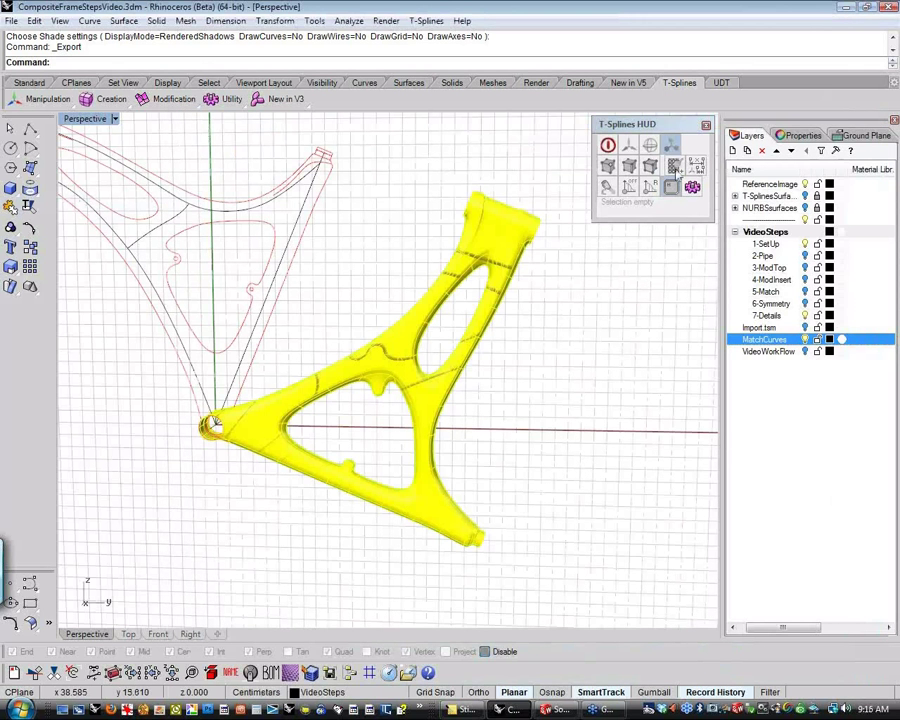
- Switch to SolidWorks and open frame_to_sw.tsm from the KyleWebinarInfo folder as a T-Splines file (*.tsm)
click(846, 8)
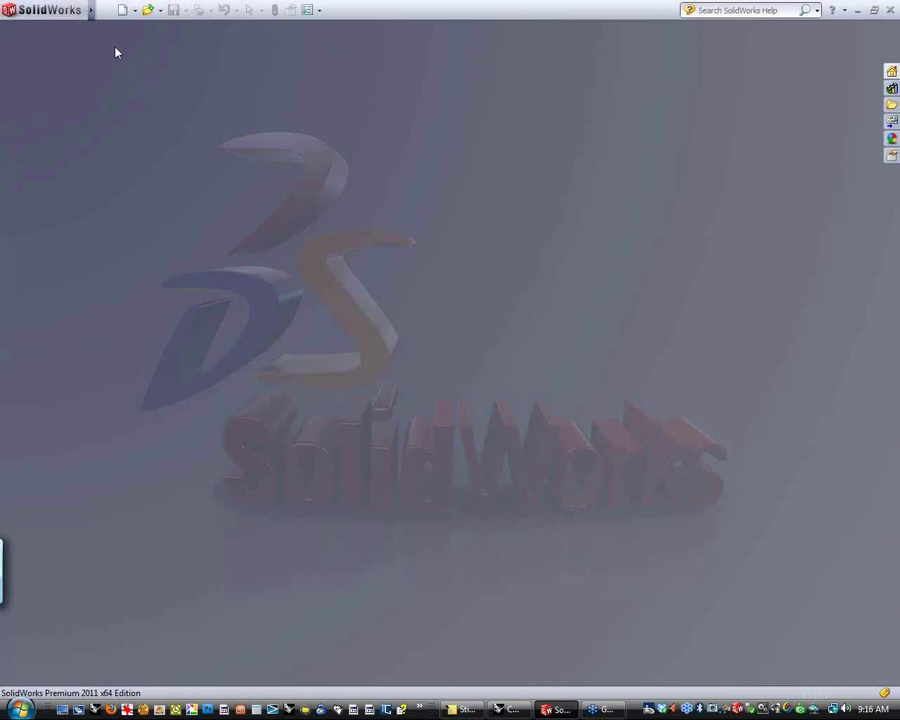
click(160, 12)
click(170, 24)
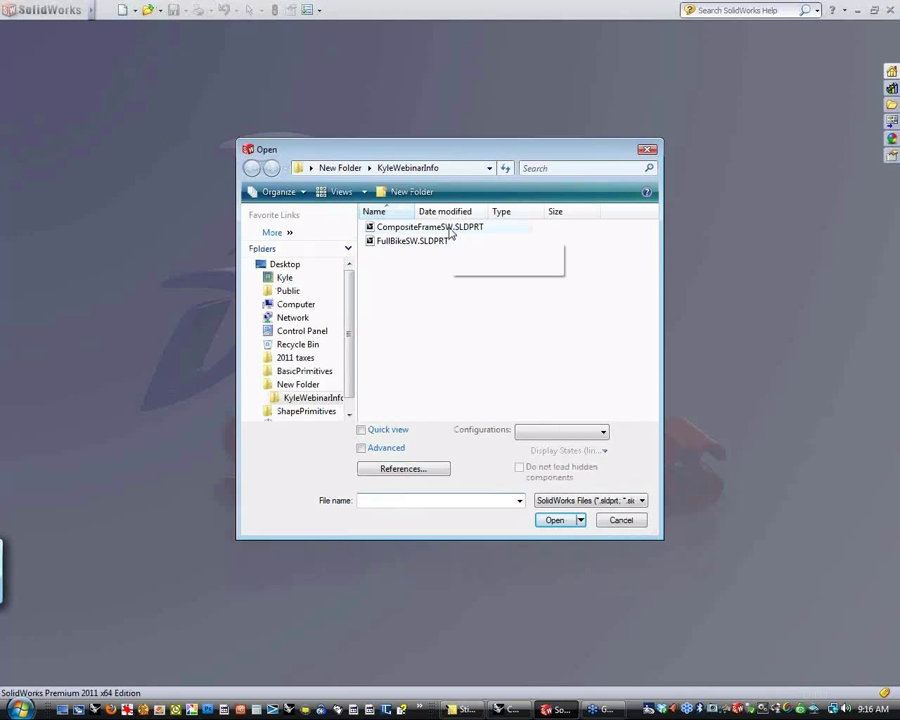
click(430, 227)
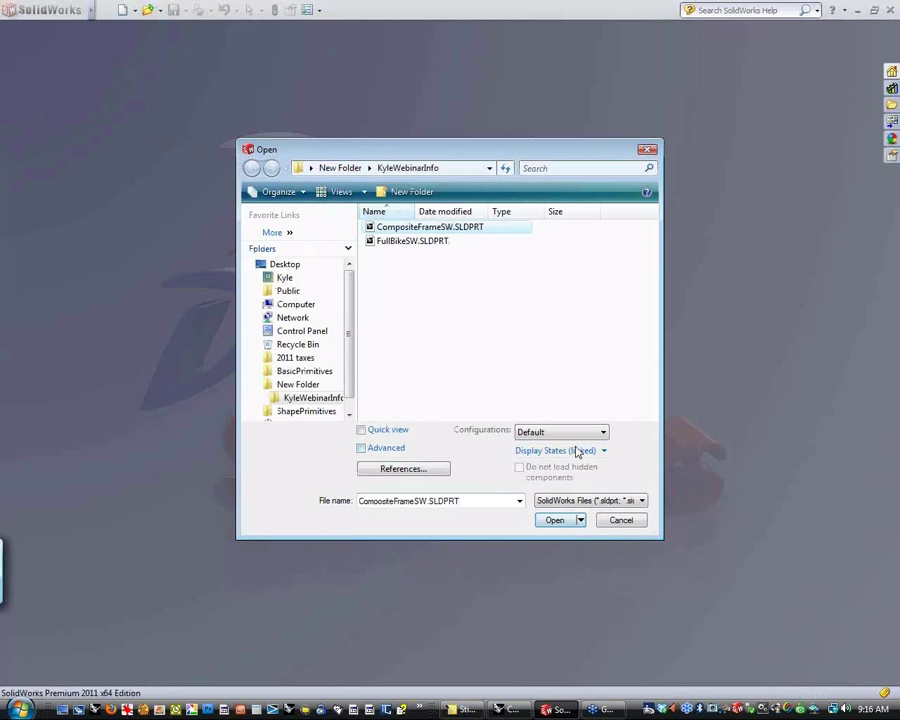
click(580, 500)
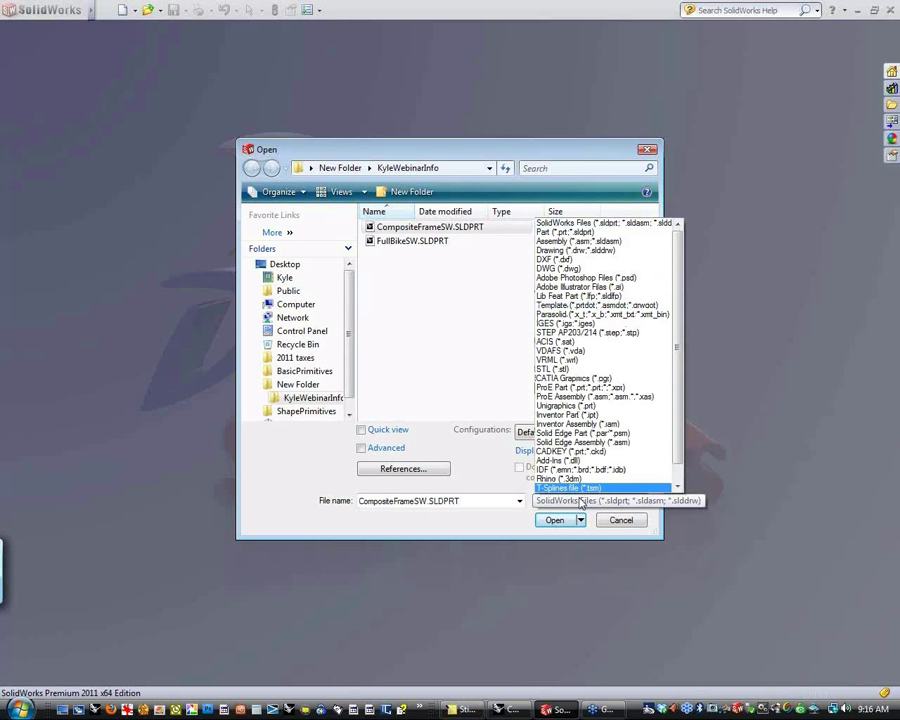
click(575, 487)
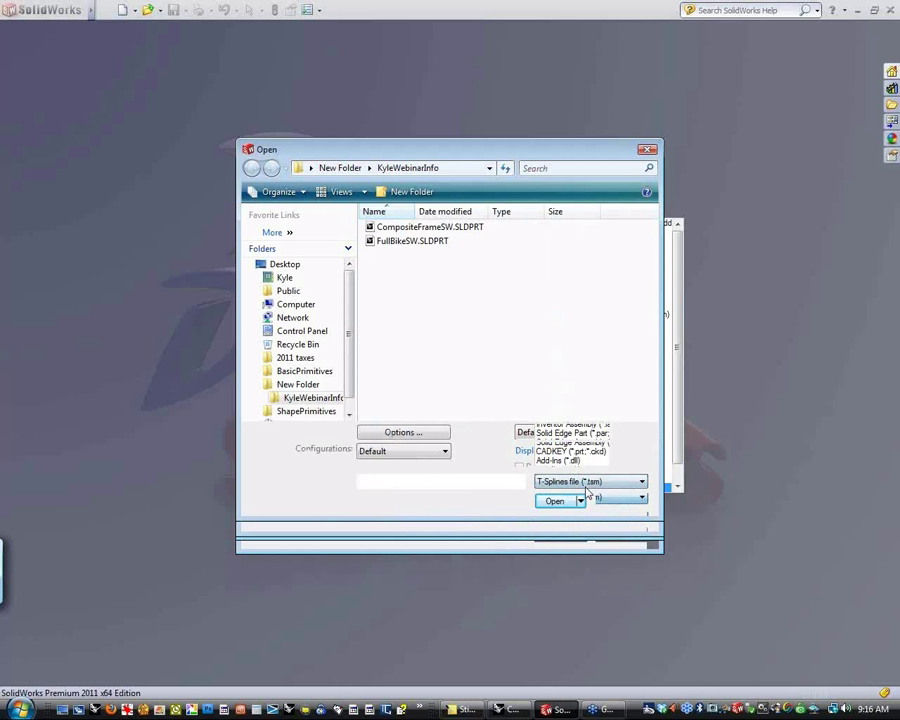
click(409, 229)
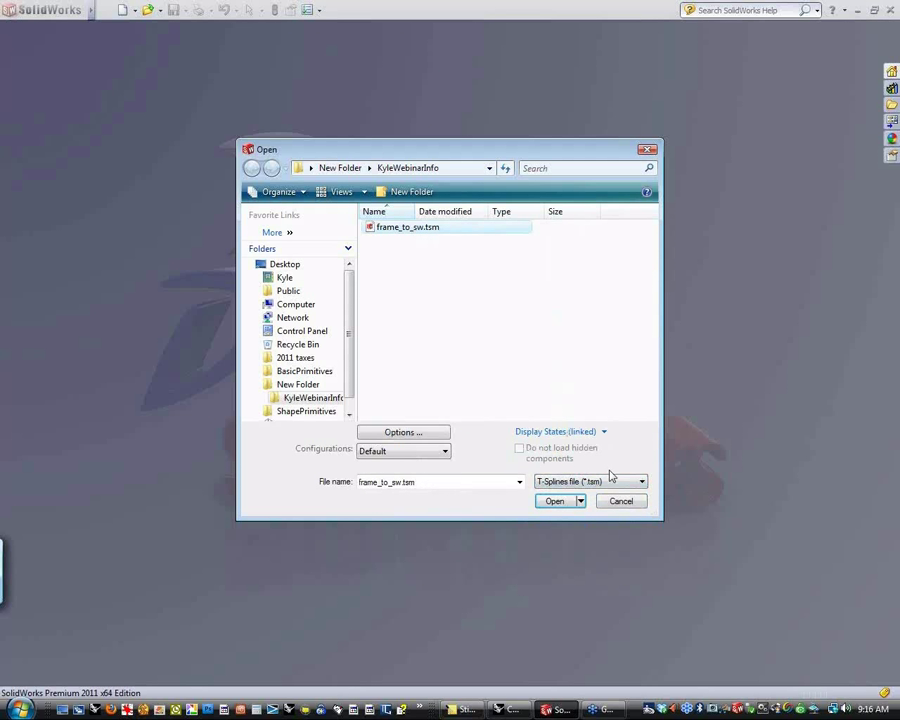
click(555, 502)
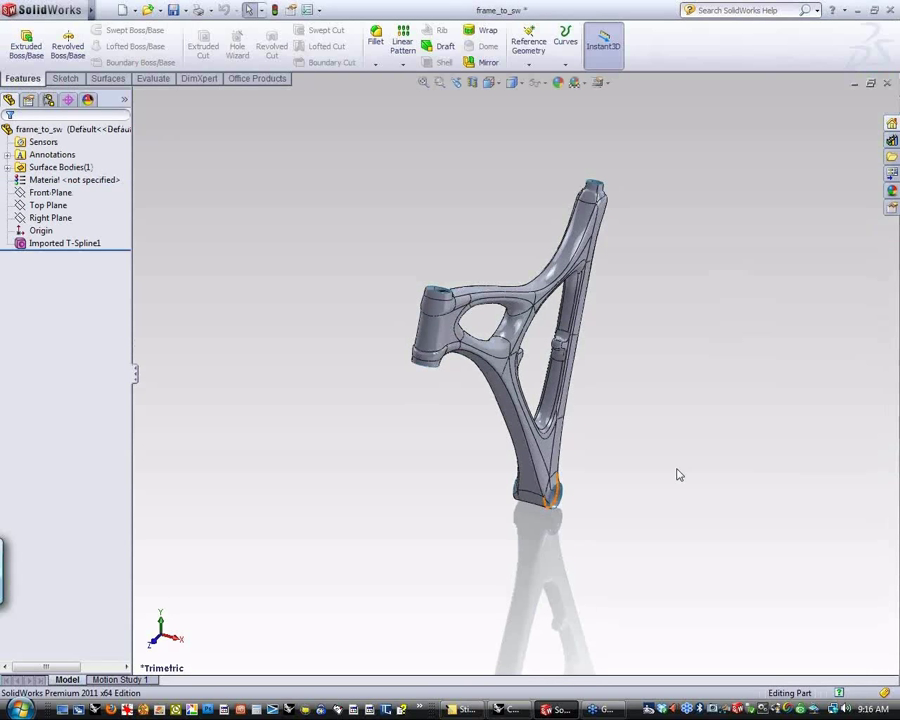
- Examine the imported frame surface in the Right view and from slightly rotated angles
middle_drag(677, 474, 575, 481)
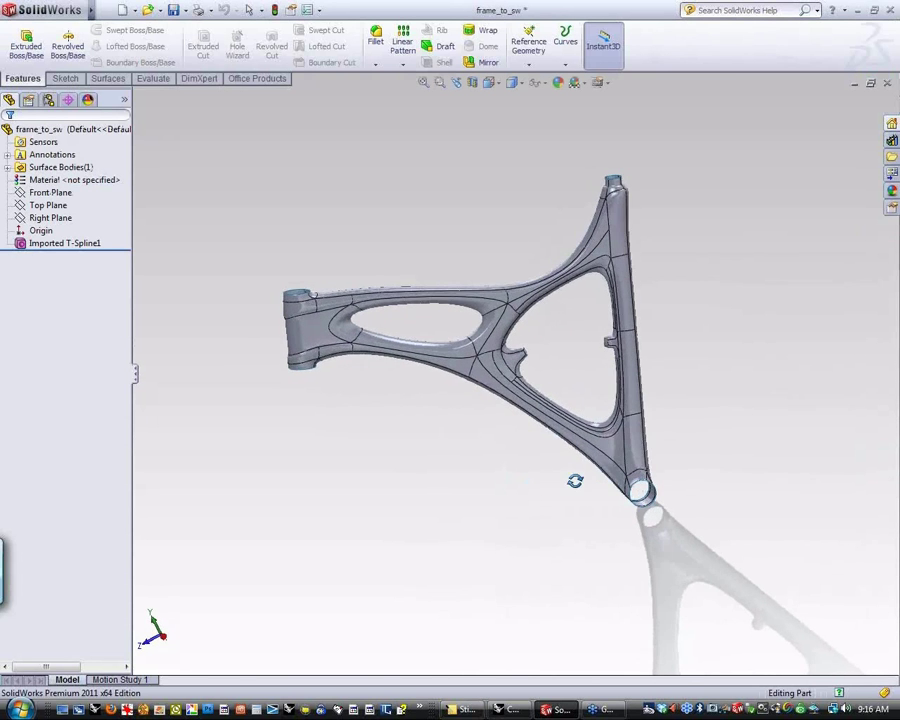
key(ctrl+4)
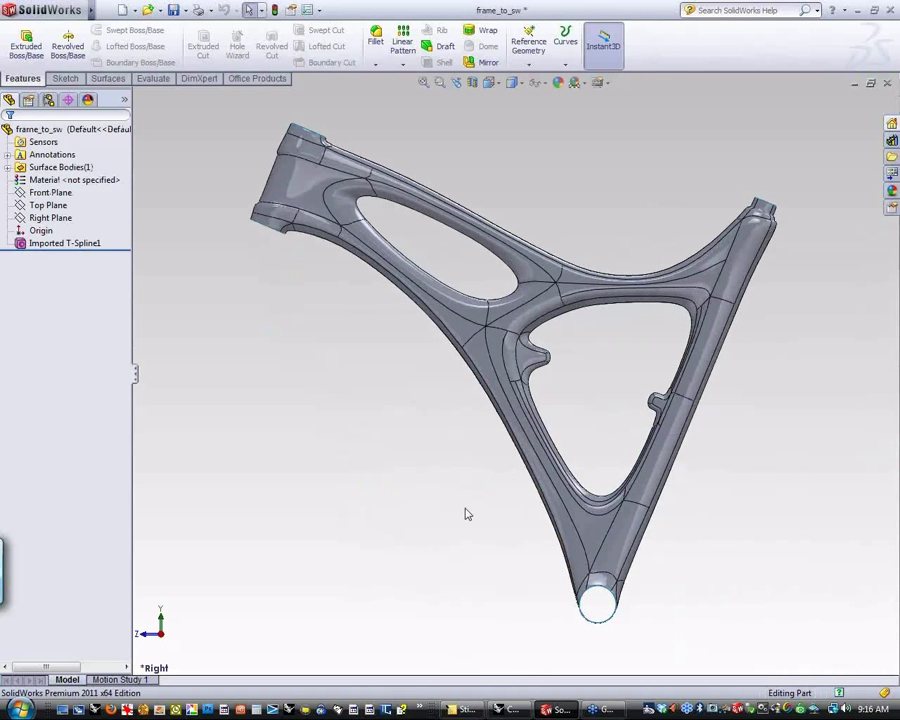
middle_drag(474, 496, 426, 520)
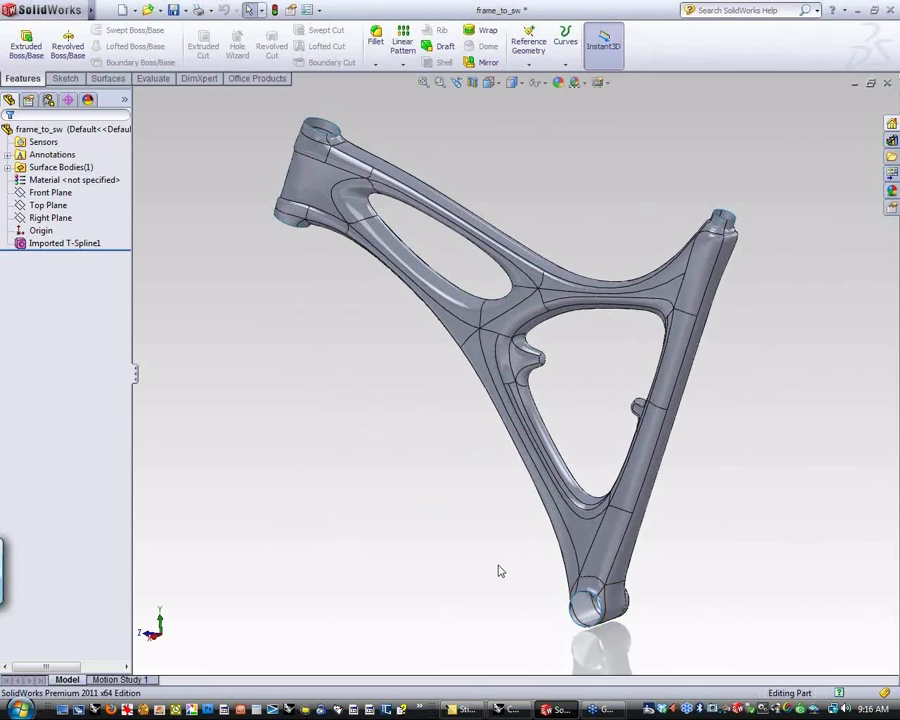
right_drag(352, 342, 358, 408)
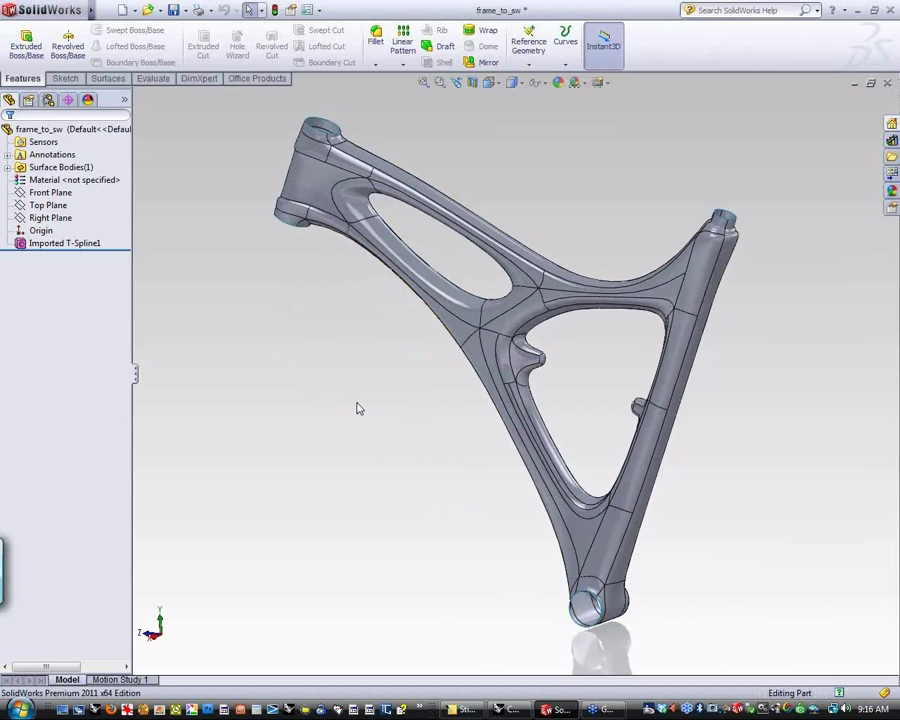
key(ctrl+4)
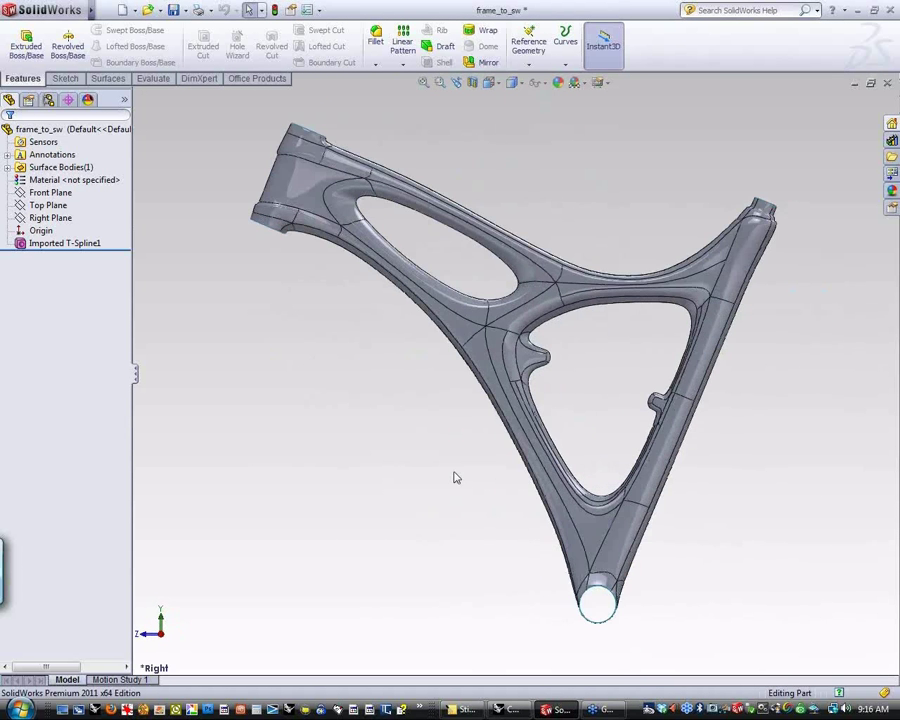
middle_drag(454, 476, 415, 490)
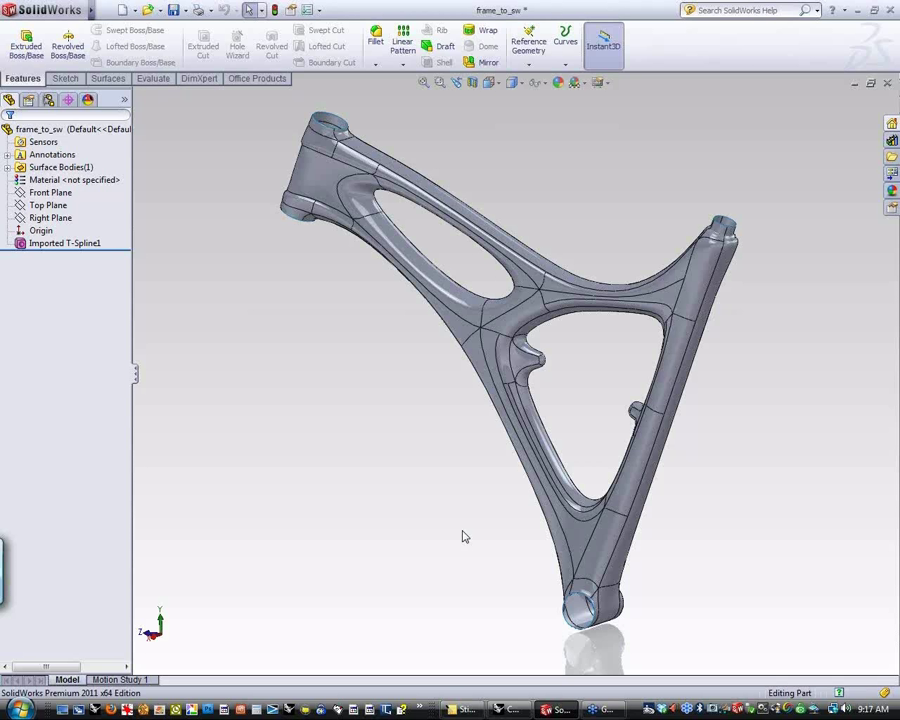
- Cap the near open end of the cylindrical shell at the frame's lower tip with a Planar Surface bounded by its circular edges
scroll(590, 612, down, 10)
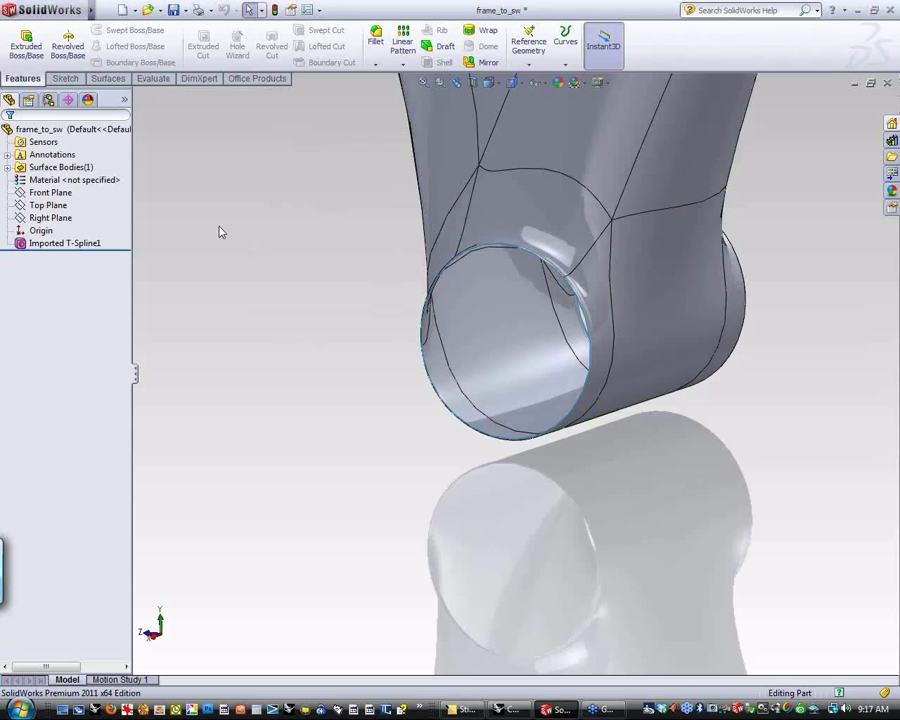
click(118, 81)
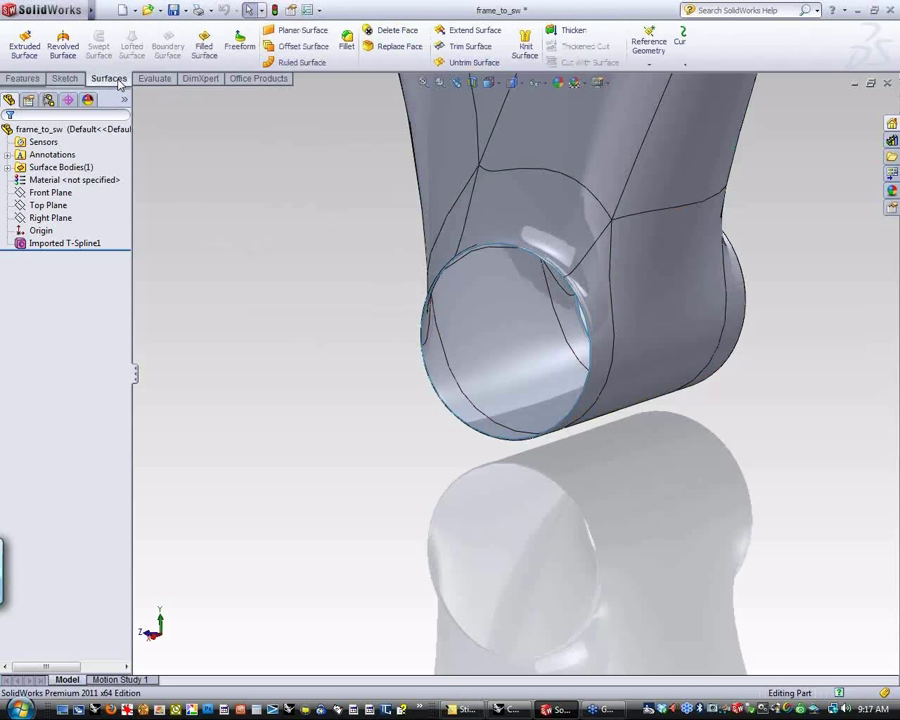
click(298, 31)
drag(378, 476, 648, 199)
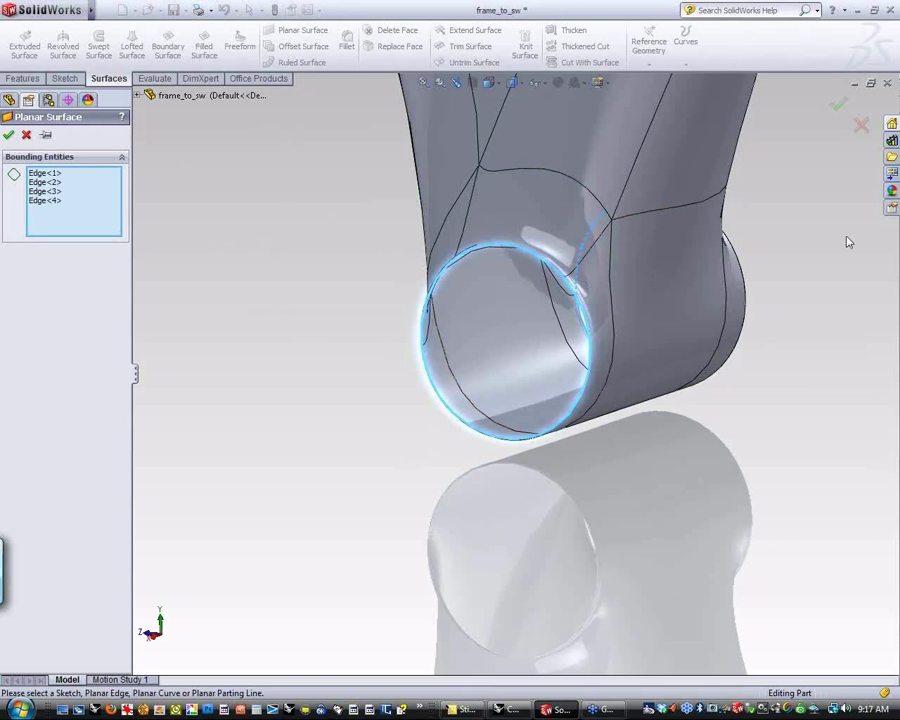
click(627, 250)
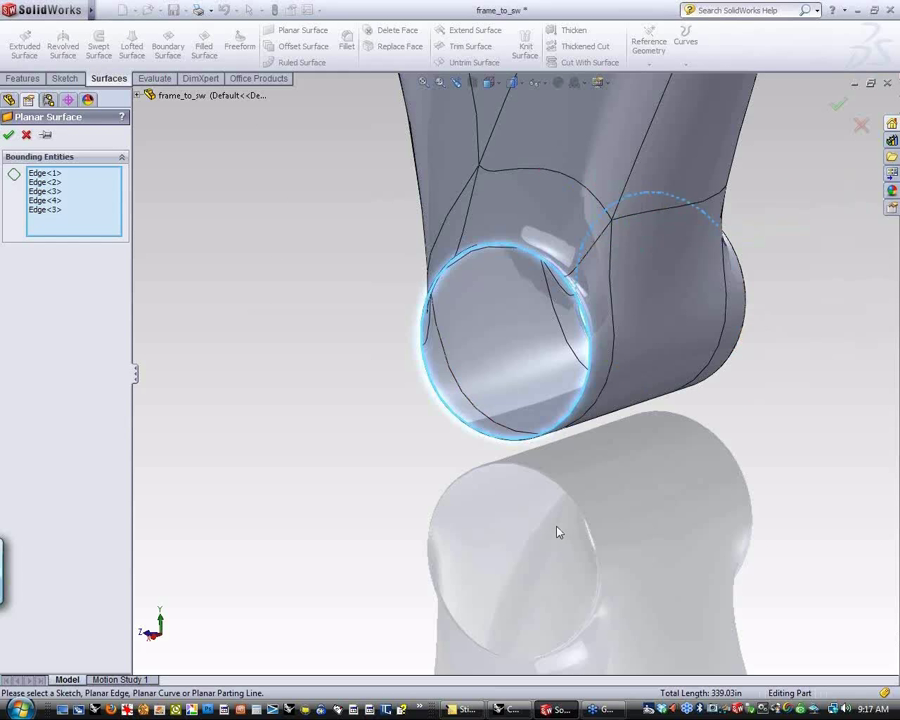
right_click(82, 221)
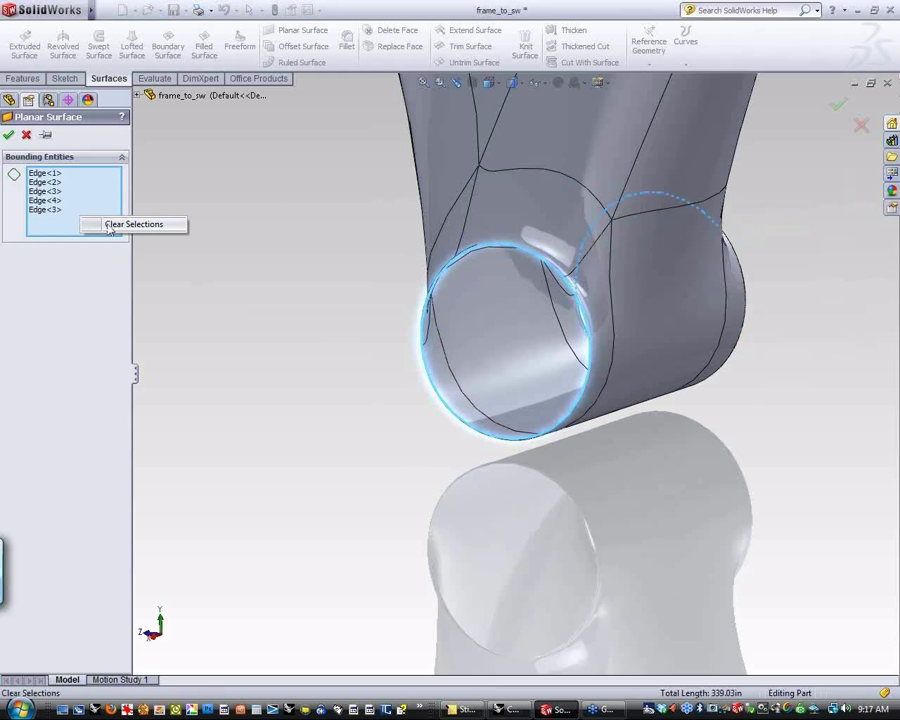
click(130, 222)
drag(361, 474, 604, 242)
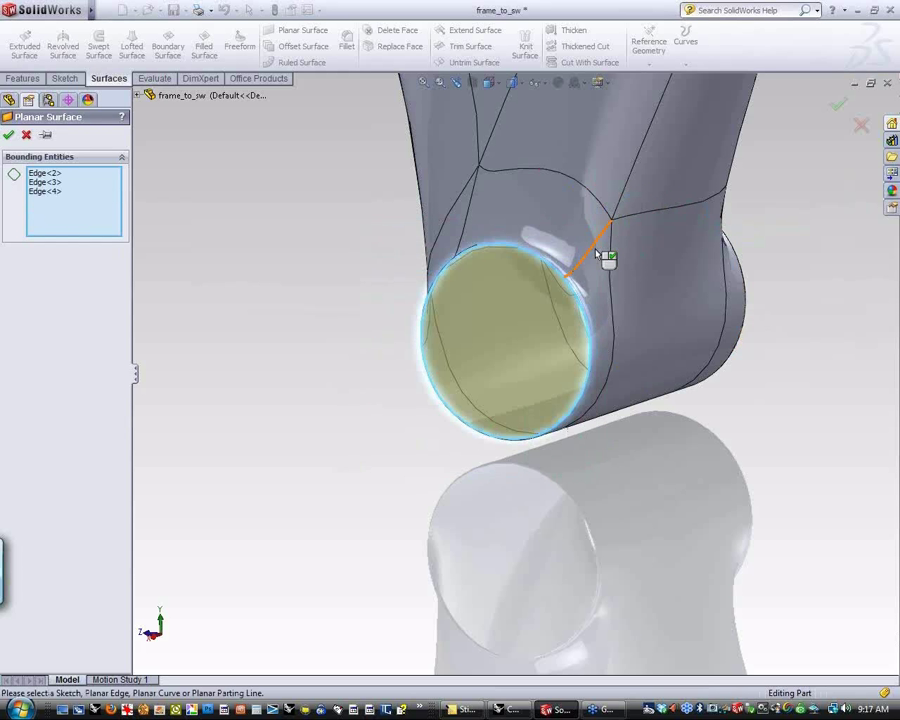
right_click(362, 398)
click(395, 447)
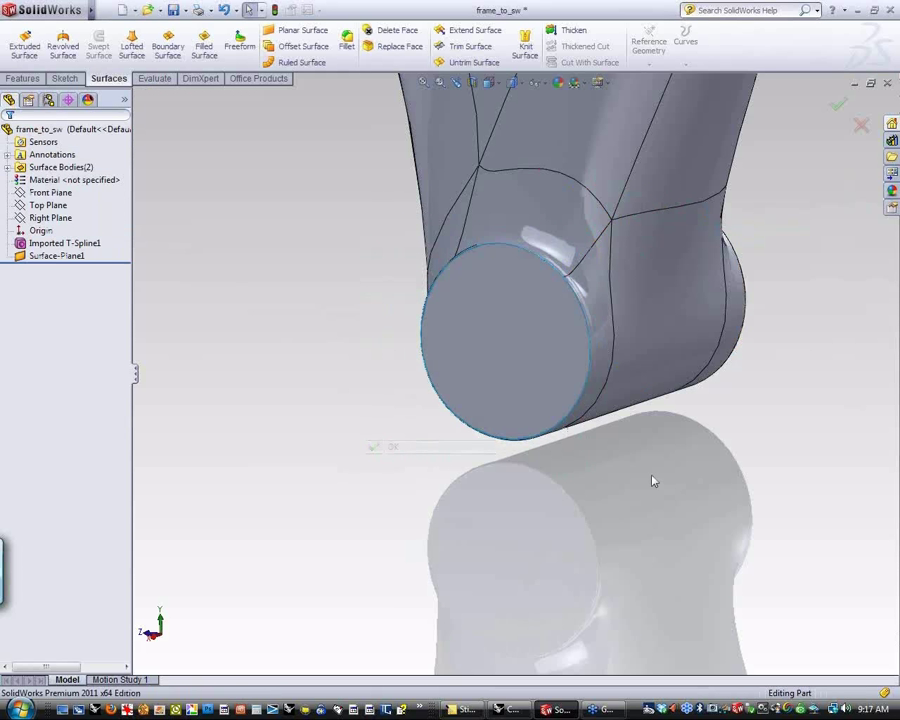
- Cap the opposite open end of the lower cylindrical shell with a Planar Surface bounded by its three edges
middle_drag(727, 476, 408, 569)
drag(563, 468, 697, 195)
right_drag(562, 322, 535, 340)
middle_drag(530, 548, 695, 573)
scroll(416, 606, down, 4)
scroll(416, 606, down, 3)
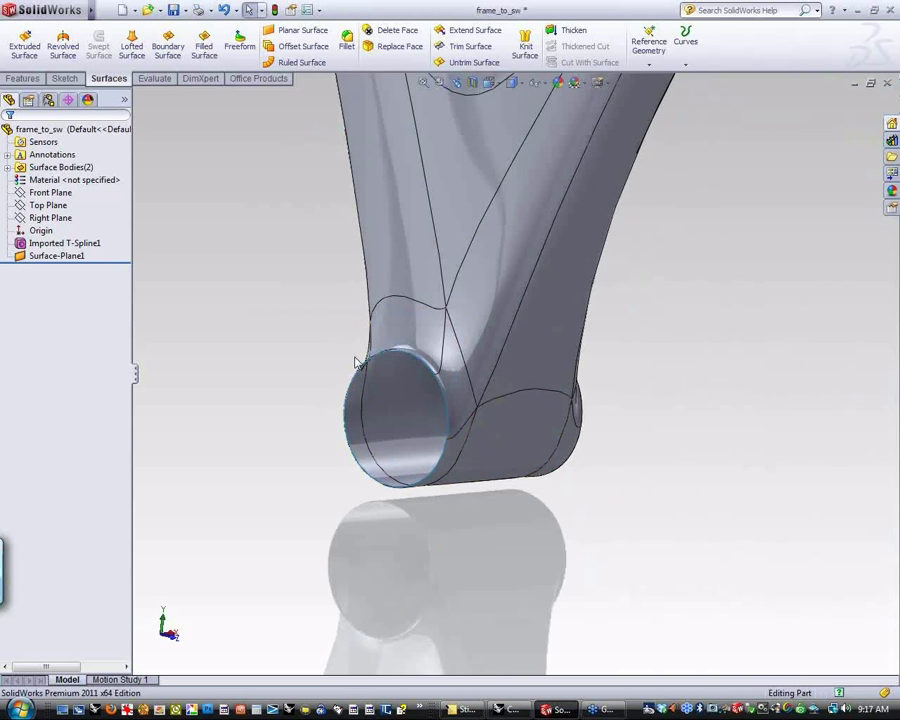
drag(331, 331, 465, 543)
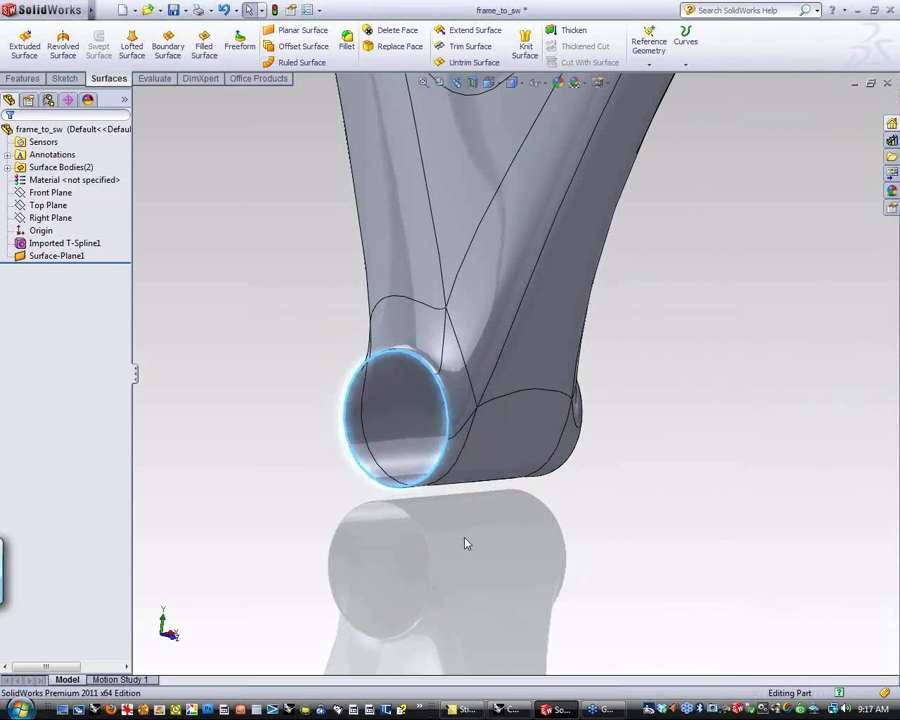
click(298, 30)
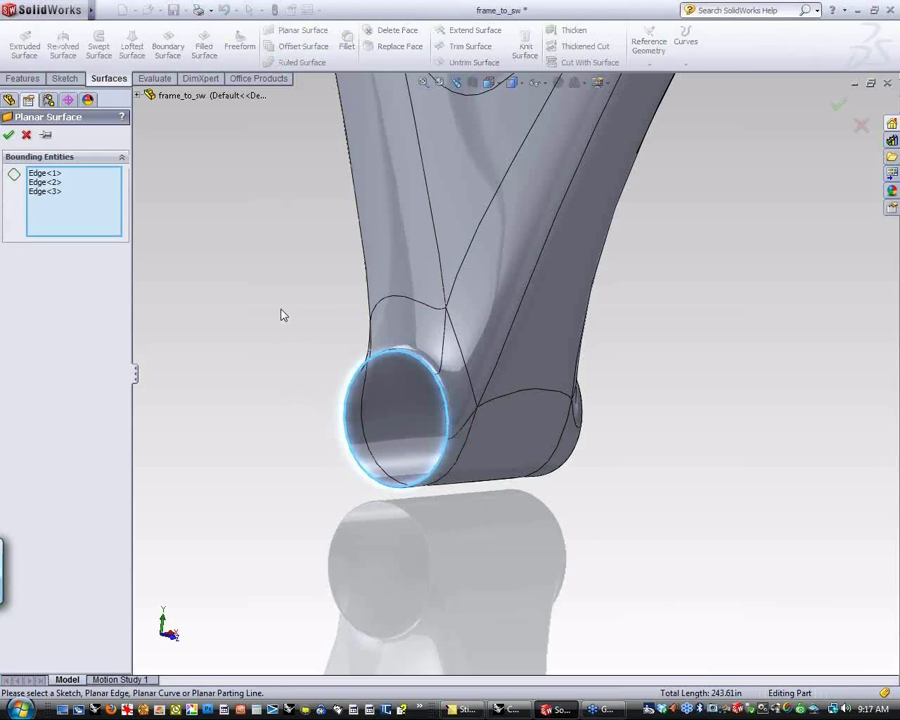
drag(307, 306, 500, 555)
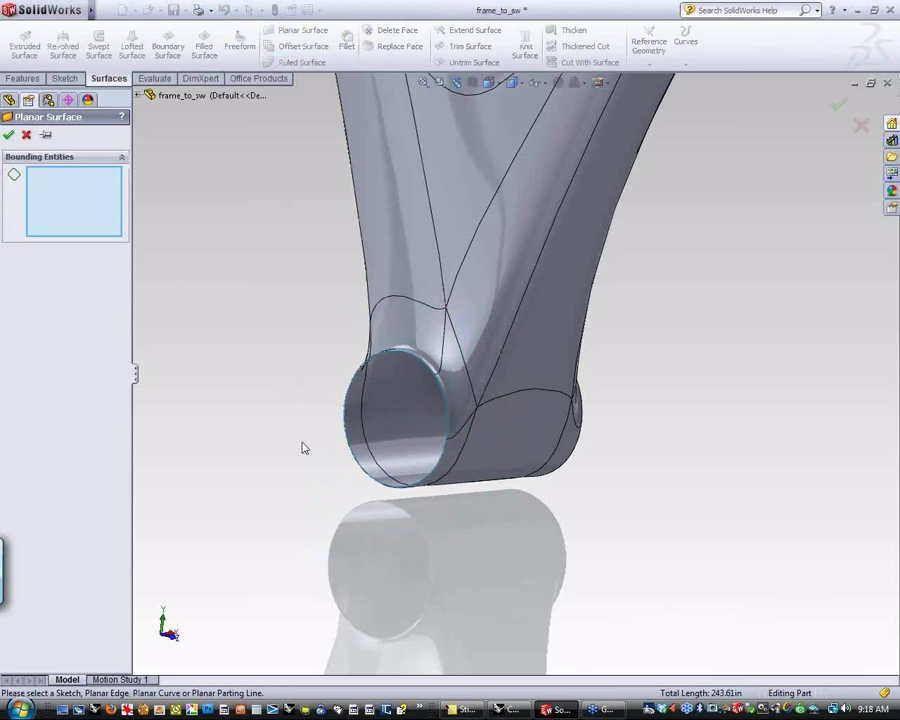
drag(303, 336, 460, 524)
right_click(333, 470)
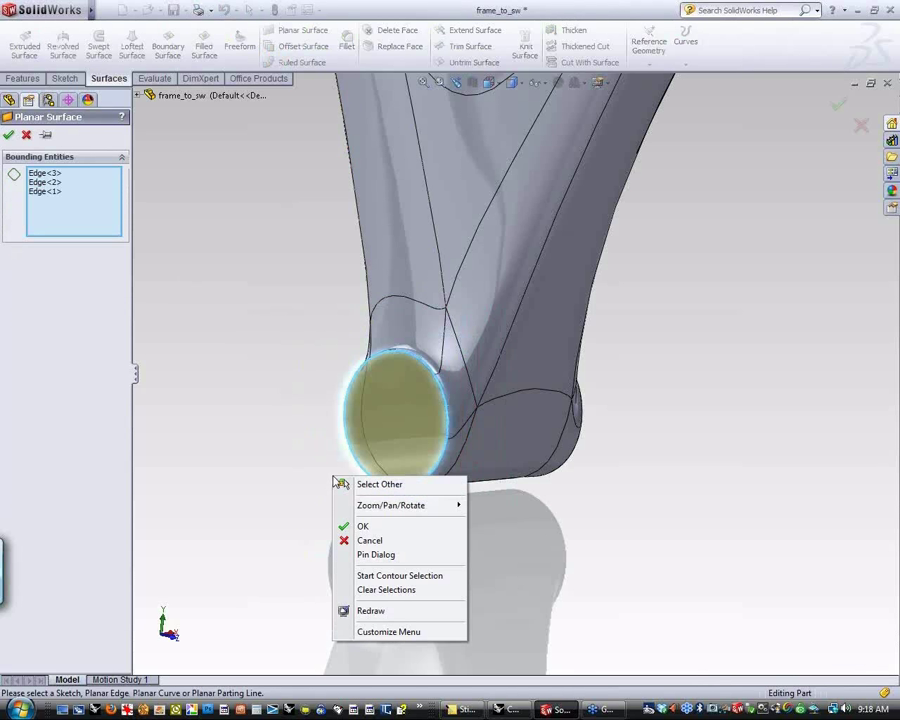
click(362, 526)
- Close the opening at the upper end of the seat tube with a Planar Surface bounded by its four edges
scroll(346, 464, down, 3)
scroll(366, 456, up, 8)
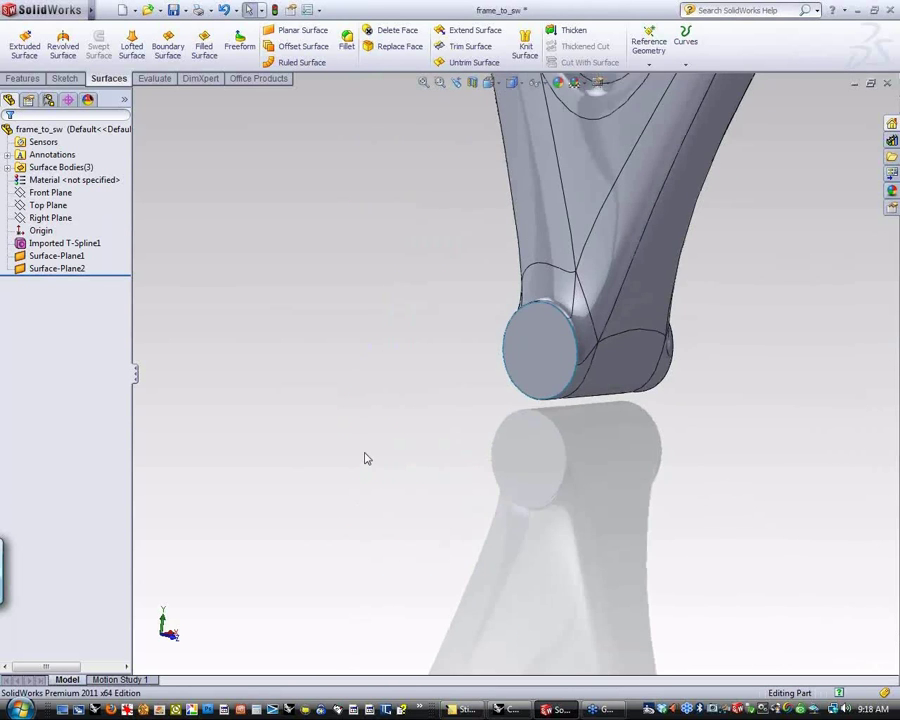
middle_drag(529, 335, 525, 548)
scroll(522, 545, down, 10)
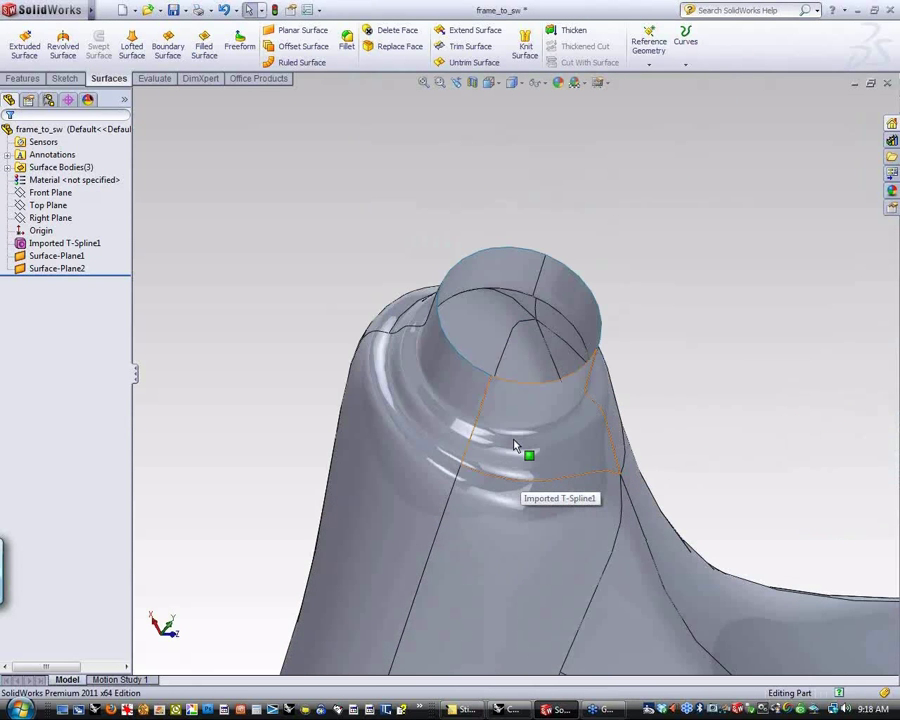
click(331, 35)
drag(384, 141, 653, 400)
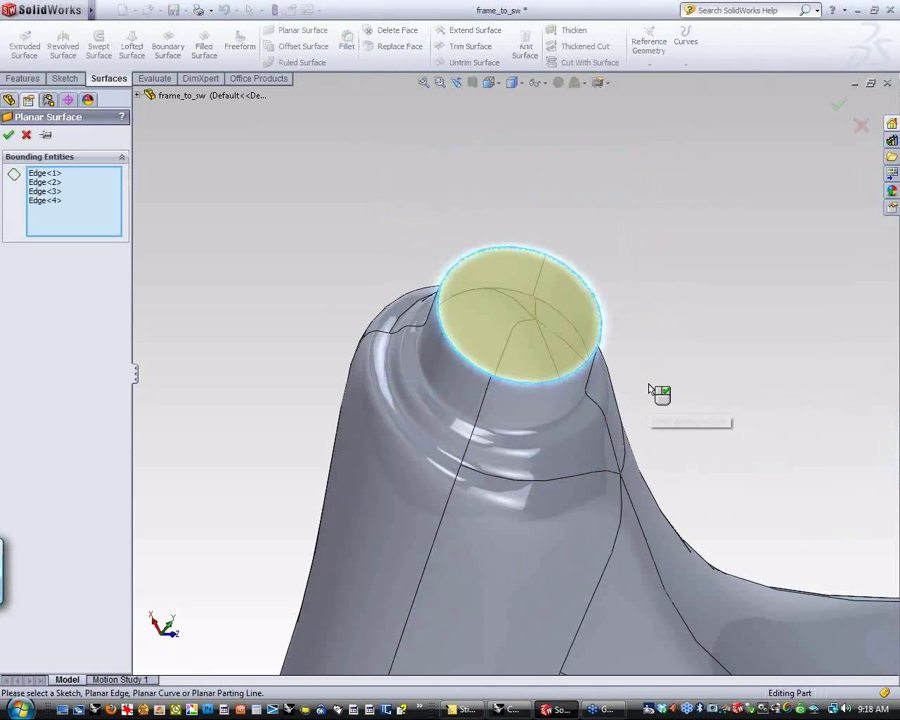
right_click(658, 363)
click(670, 410)
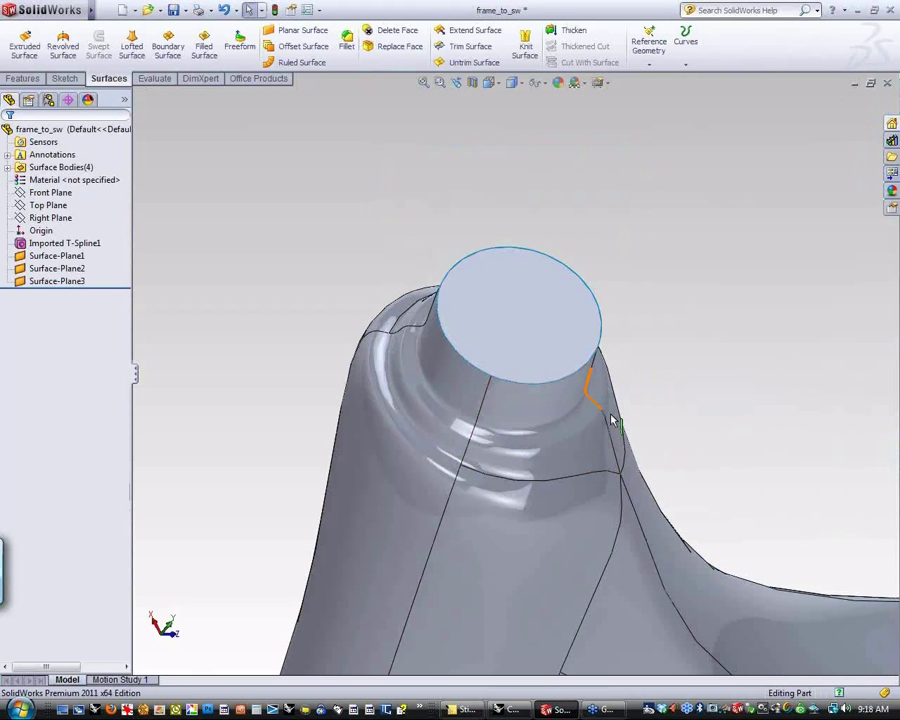
- Close the upper opening of the head tube with a Filled Surface, selecting its two boundary edges with Contact edge settings
scroll(663, 402, down, 3)
scroll(663, 400, up, 8)
middle_drag(580, 410, 679, 596)
scroll(528, 446, down, 3)
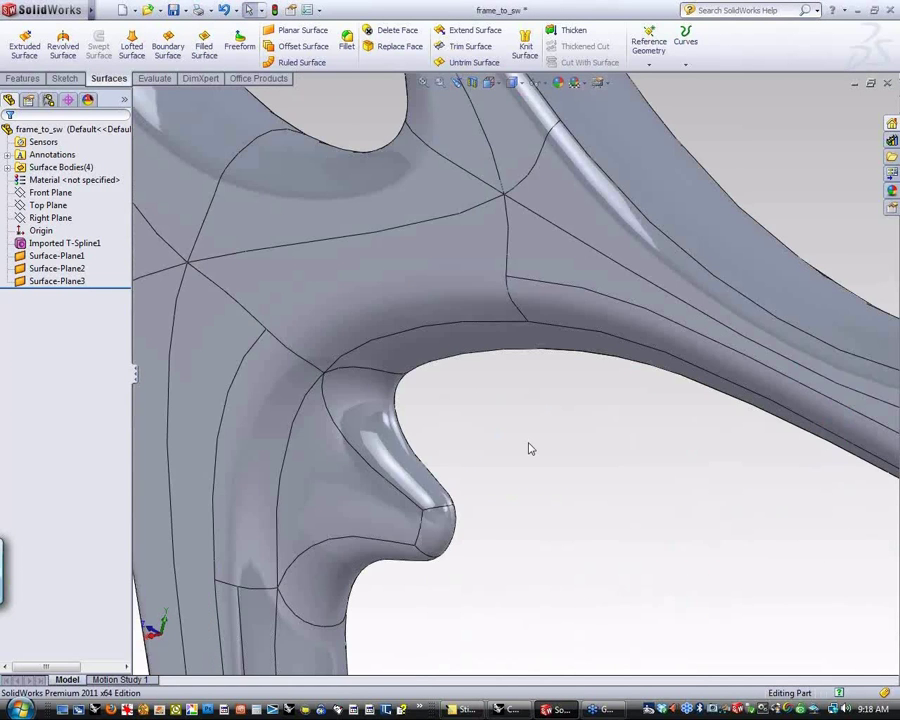
scroll(528, 446, up, 6)
scroll(416, 217, down, 5)
middle_drag(416, 217, 592, 544)
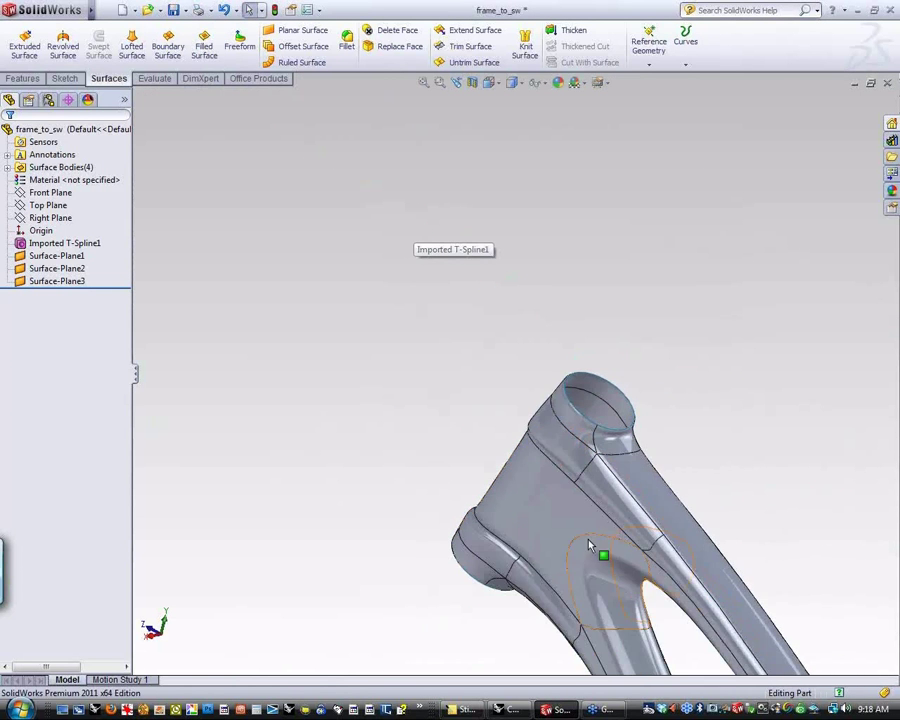
middle_drag(597, 588, 574, 604)
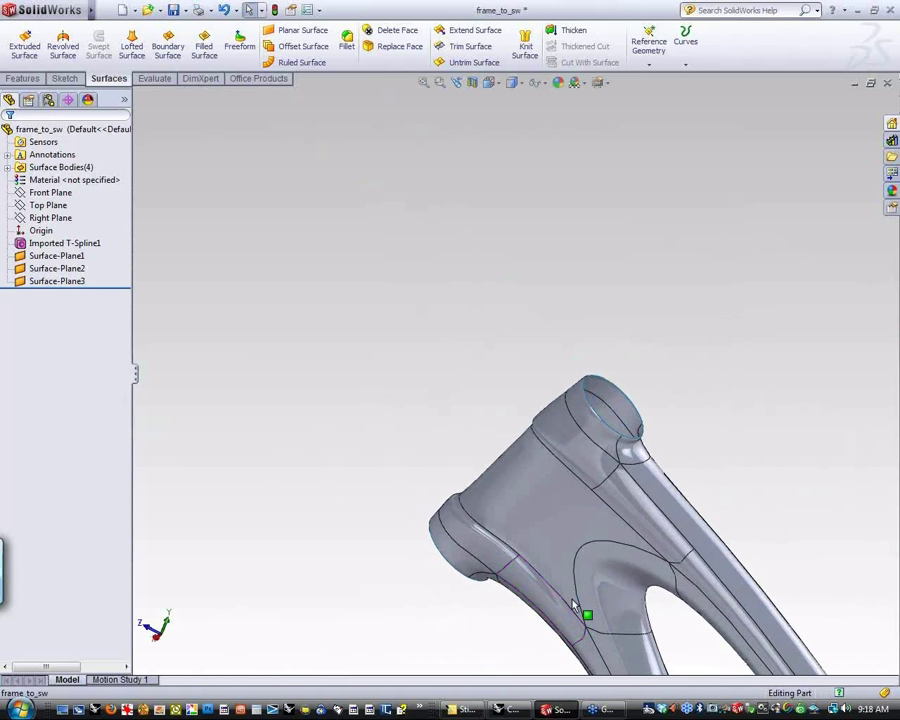
click(204, 44)
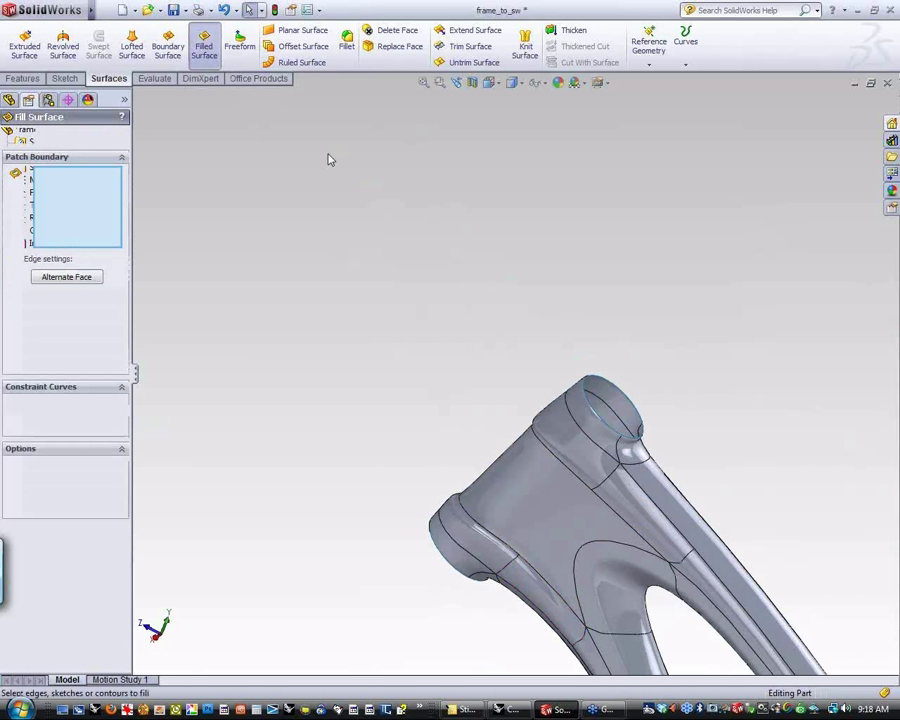
click(633, 420)
click(643, 440)
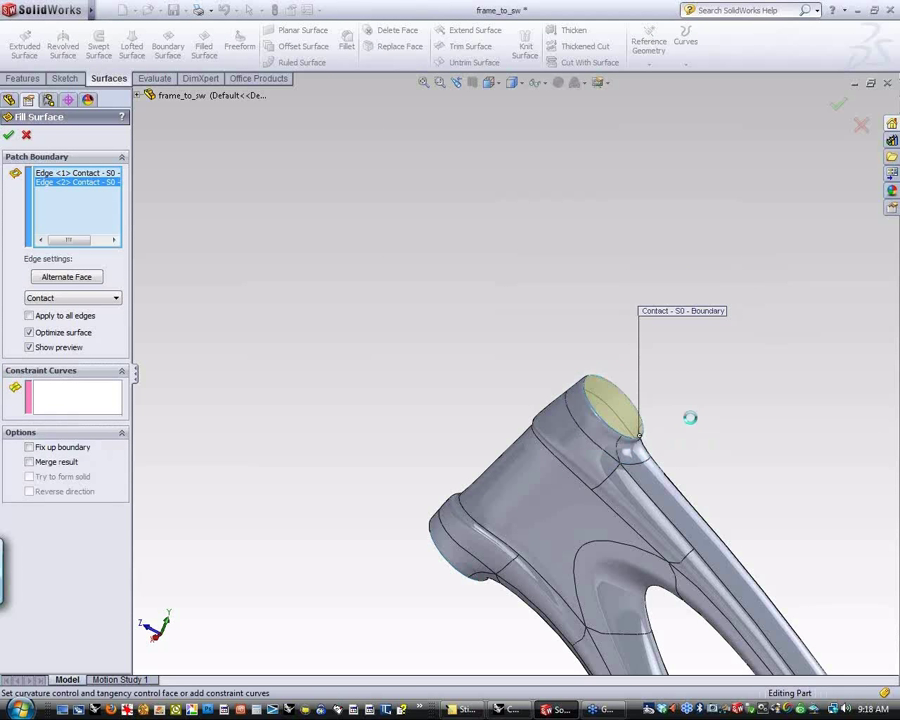
right_click(690, 422)
- Close the lower opening of the head tube with a Filled Surface, selecting its two boundary edges with Contact edge settings
middle_drag(507, 557, 520, 500)
click(204, 46)
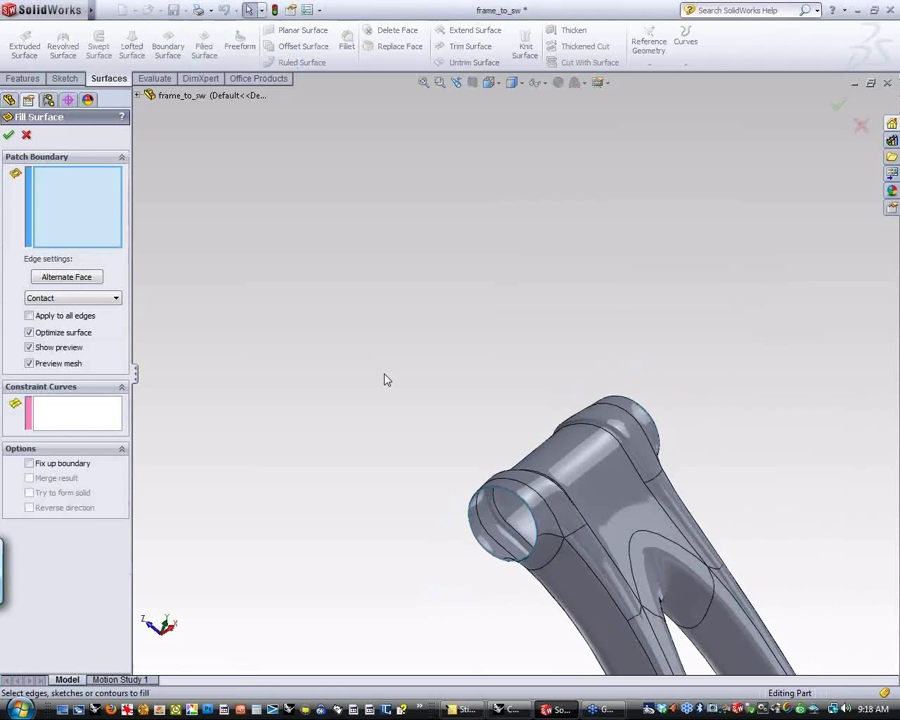
click(478, 542)
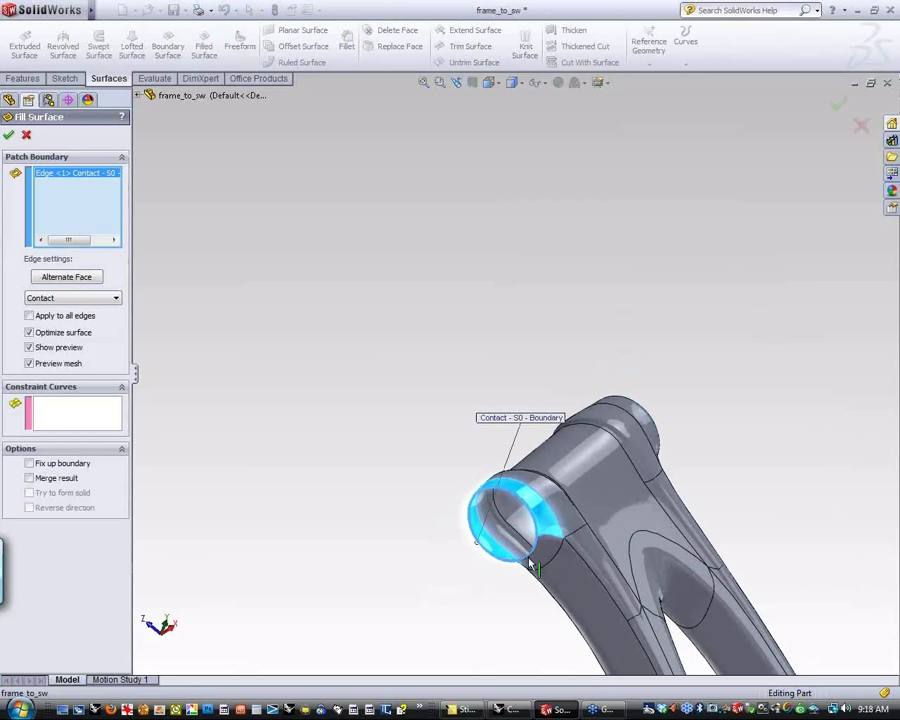
click(530, 563)
right_click(437, 516)
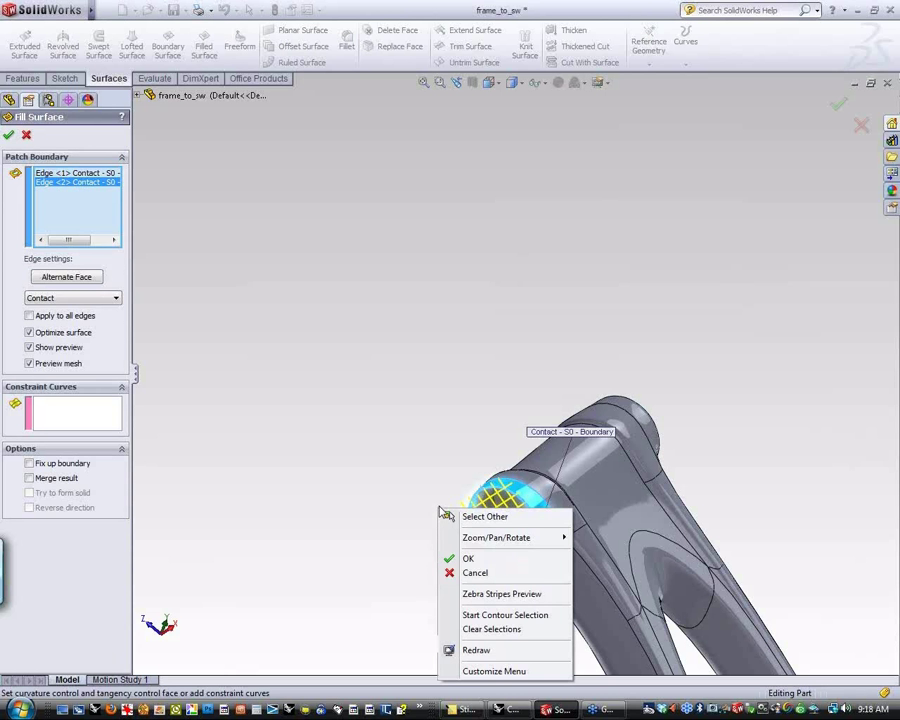
click(452, 556)
- Knit the imported T-Spline frame with all planar and filled cap surfaces, with Try to form solid enabled
key(f)
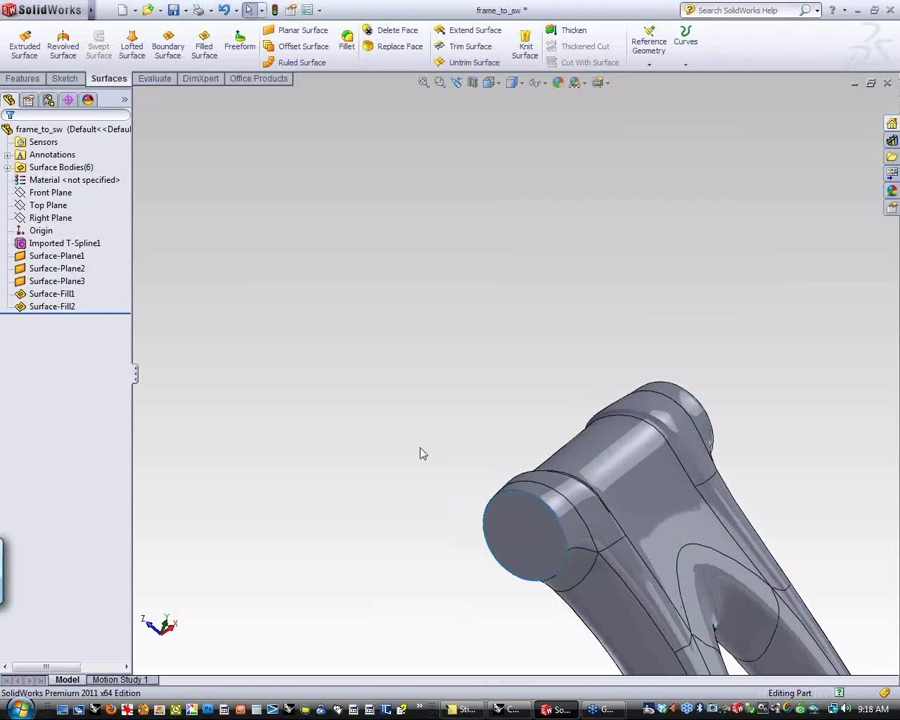
middle_drag(511, 492, 507, 352)
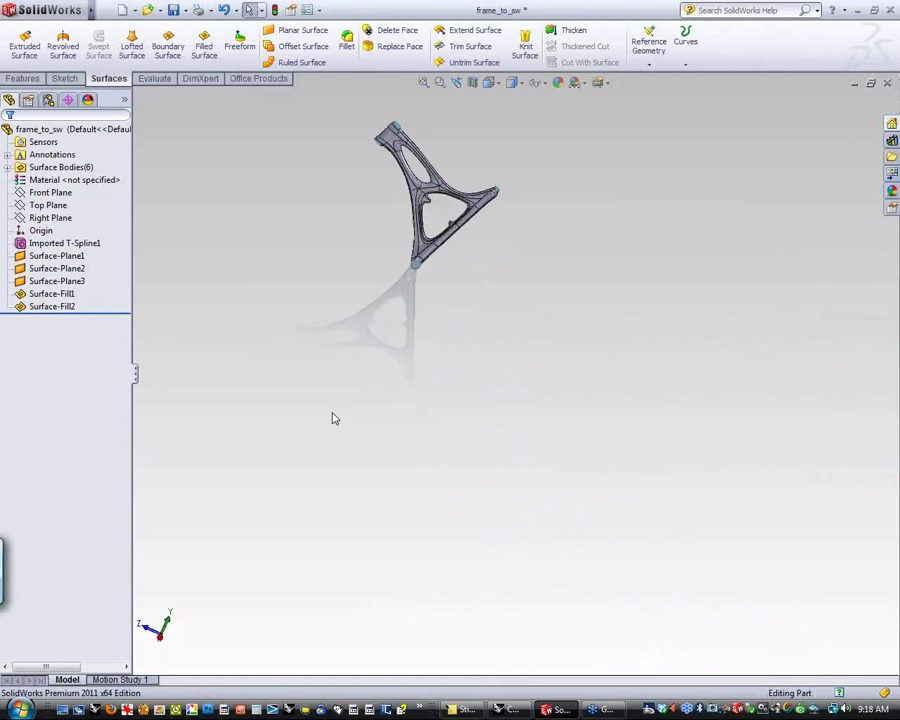
scroll(335, 416, down, 6)
middle_drag(392, 392, 363, 413)
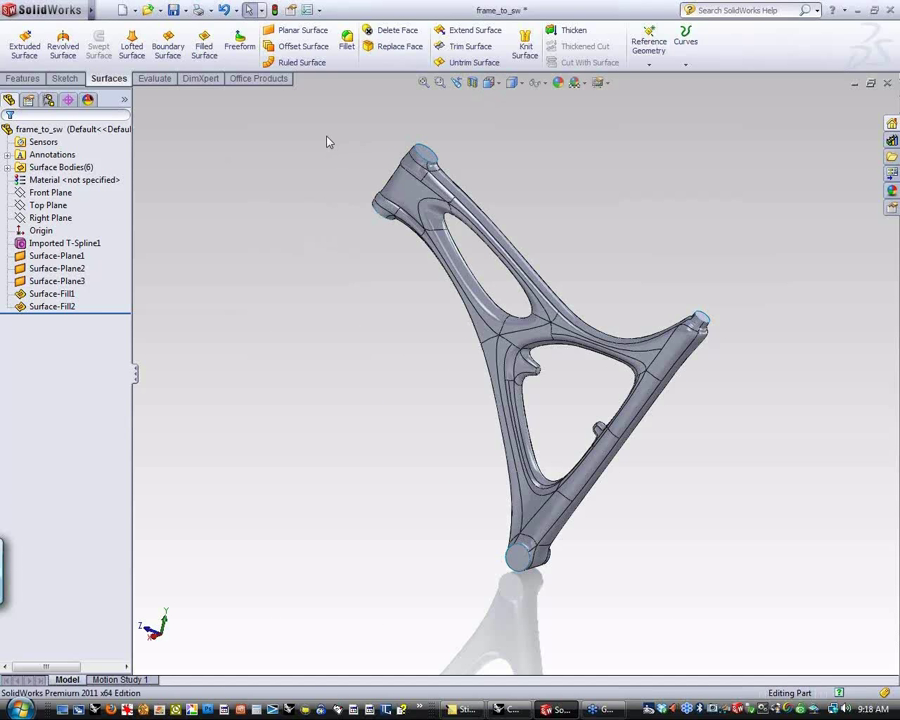
click(525, 45)
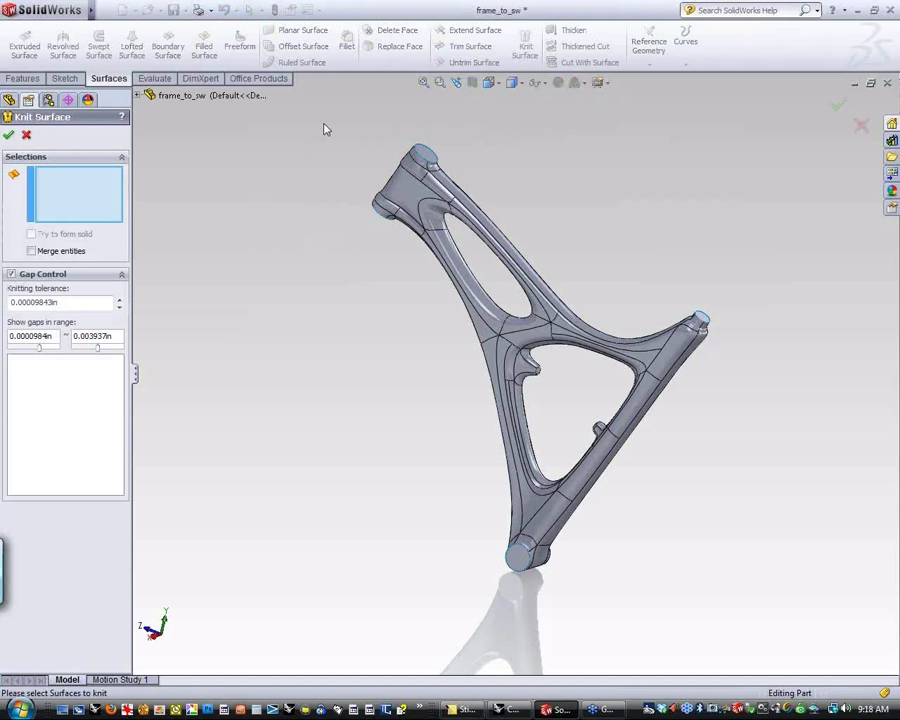
drag(321, 116, 802, 639)
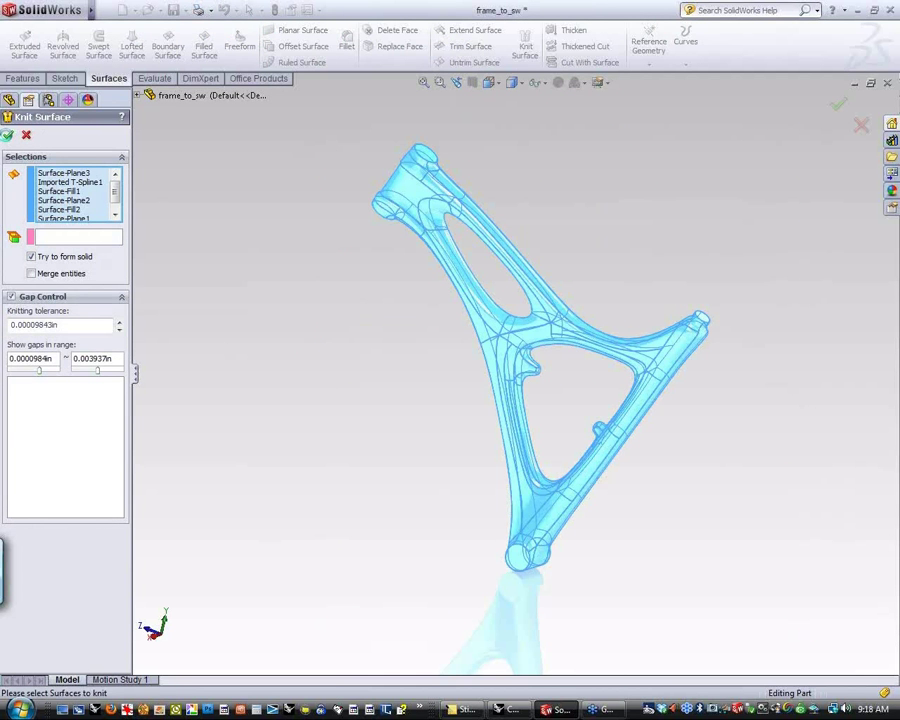
key(Return)
- Start a sketch on the planar end face of the cylindrical shell at the frame's lower tip
middle_drag(433, 475, 500, 495)
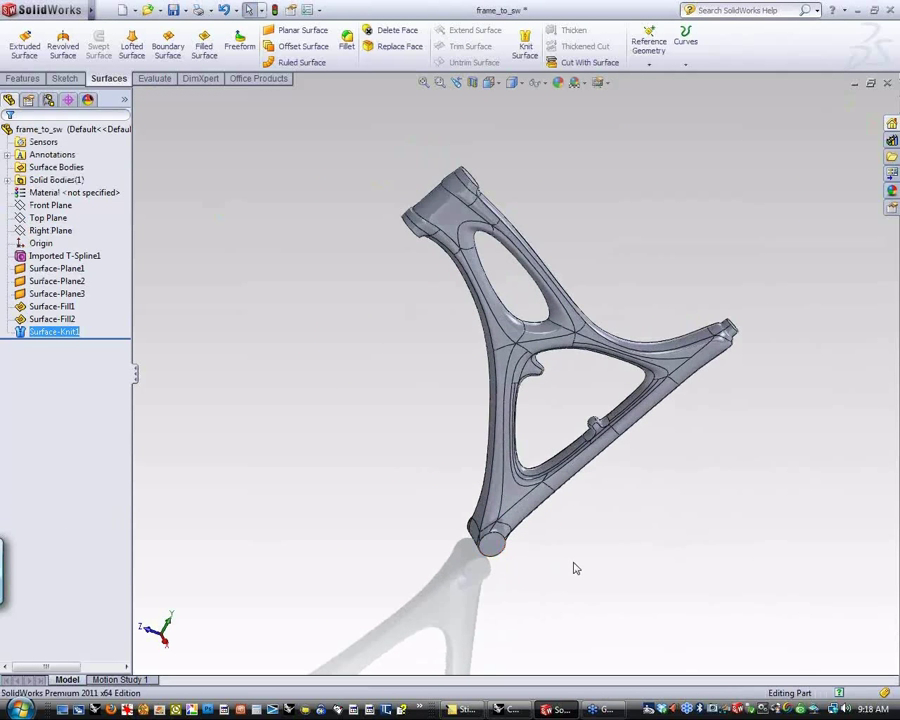
middle_drag(640, 547, 615, 520)
scroll(516, 572, down, 5)
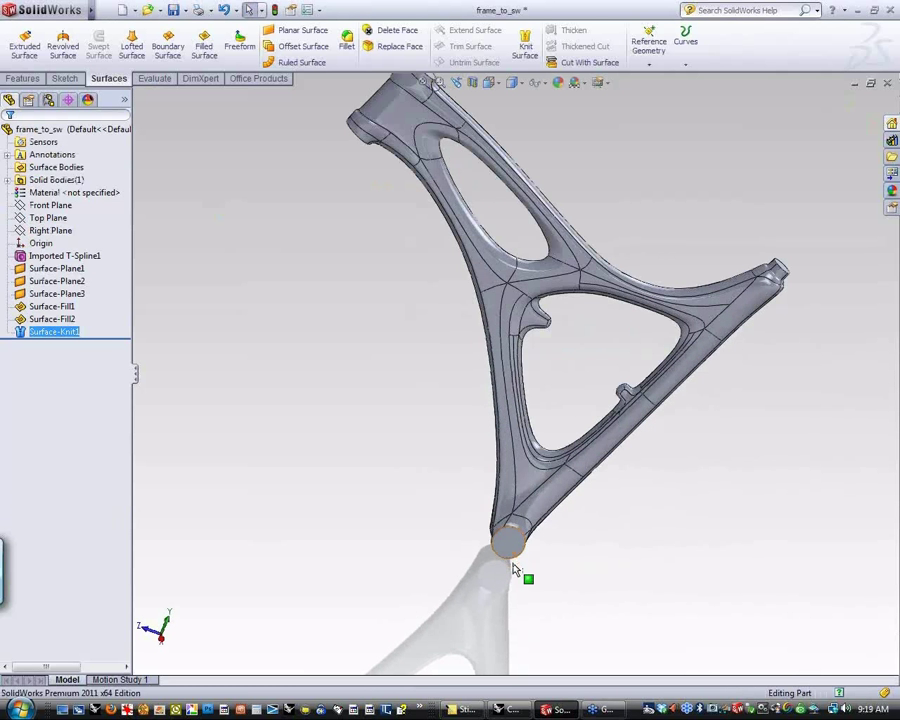
scroll(513, 570, down, 3)
middle_drag(513, 570, 558, 368)
mouse_move(555, 381)
right_down()
mouse_move(558, 365)
mouse_move(554, 390)
mouse_move(551, 358)
right_up()
middle_drag(552, 358, 548, 404)
click(542, 255)
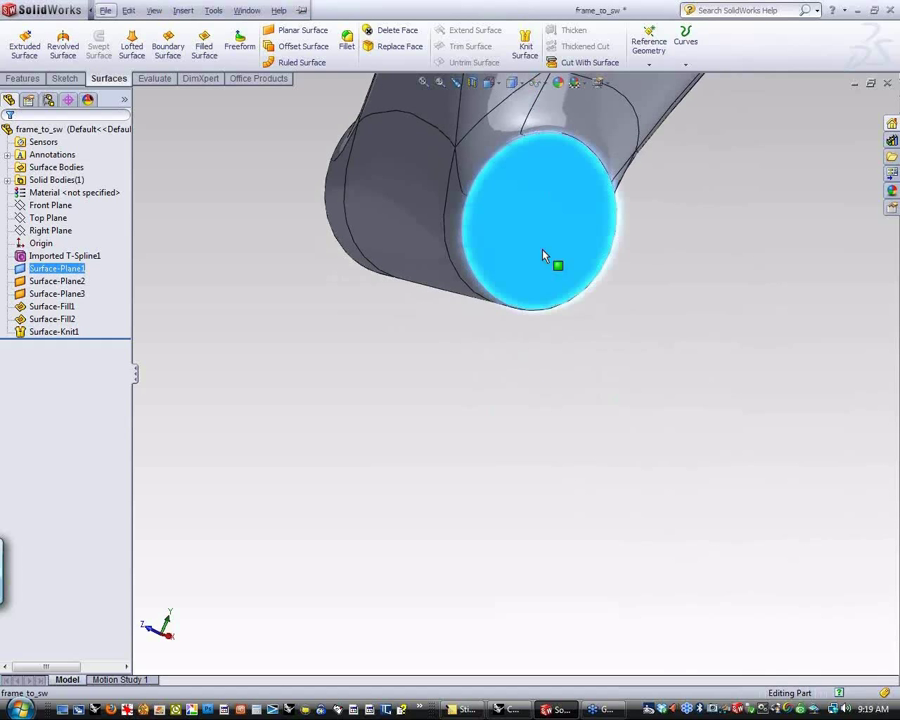
right_click(544, 255)
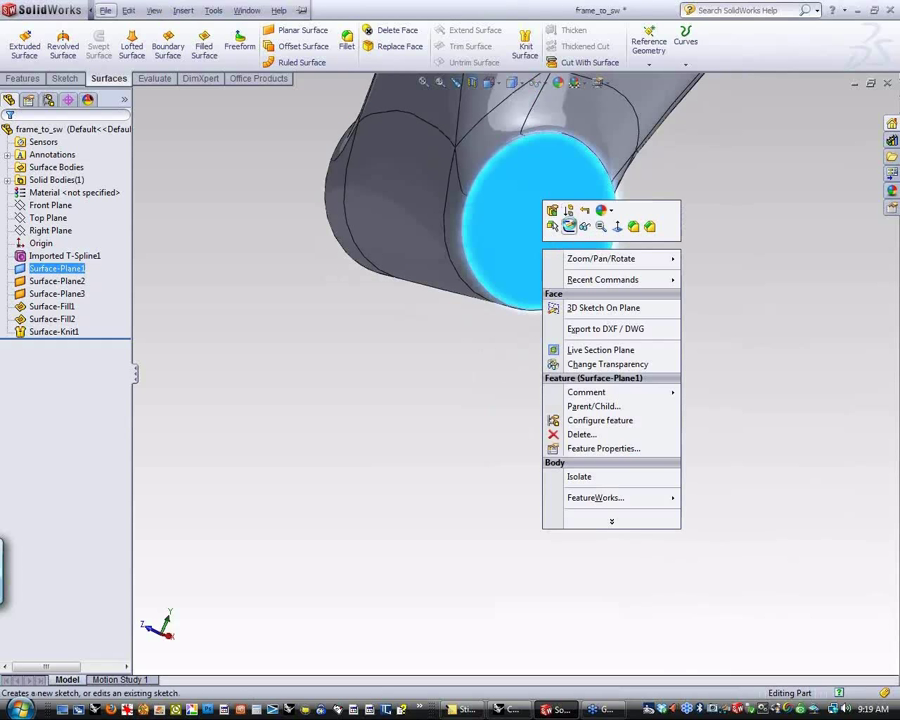
click(569, 226)
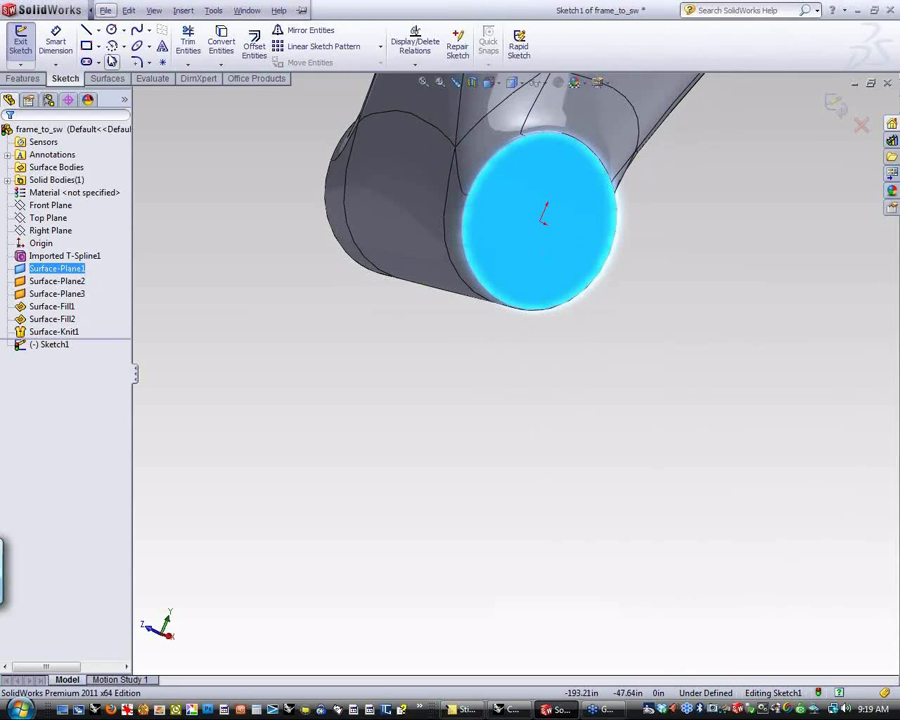
- Draw a centerline across the end face between the two vertices on the upper part of its circular edge
click(98, 32)
click(88, 44)
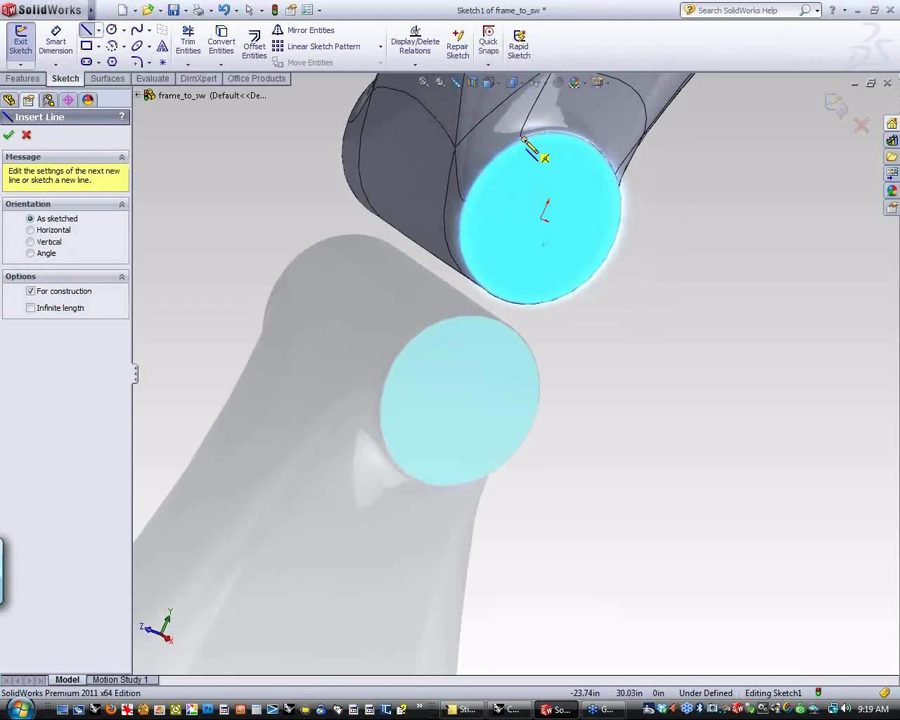
click(525, 140)
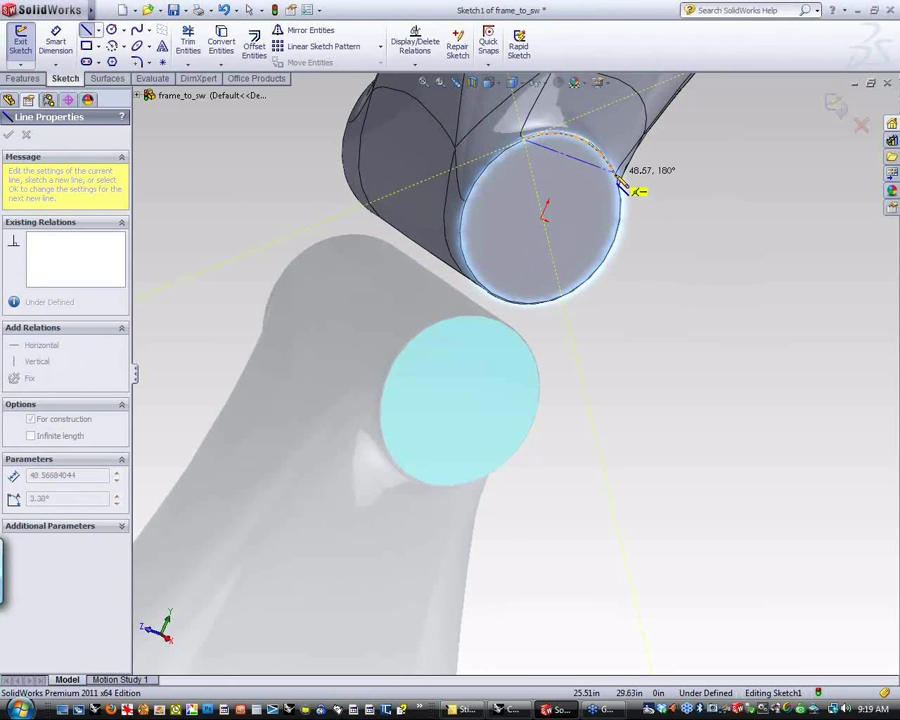
mouse_move(630, 193)
middle_down()
mouse_move(684, 222)
mouse_move(662, 211)
mouse_move(632, 230)
mouse_move(632, 195)
middle_up()
click(617, 186)
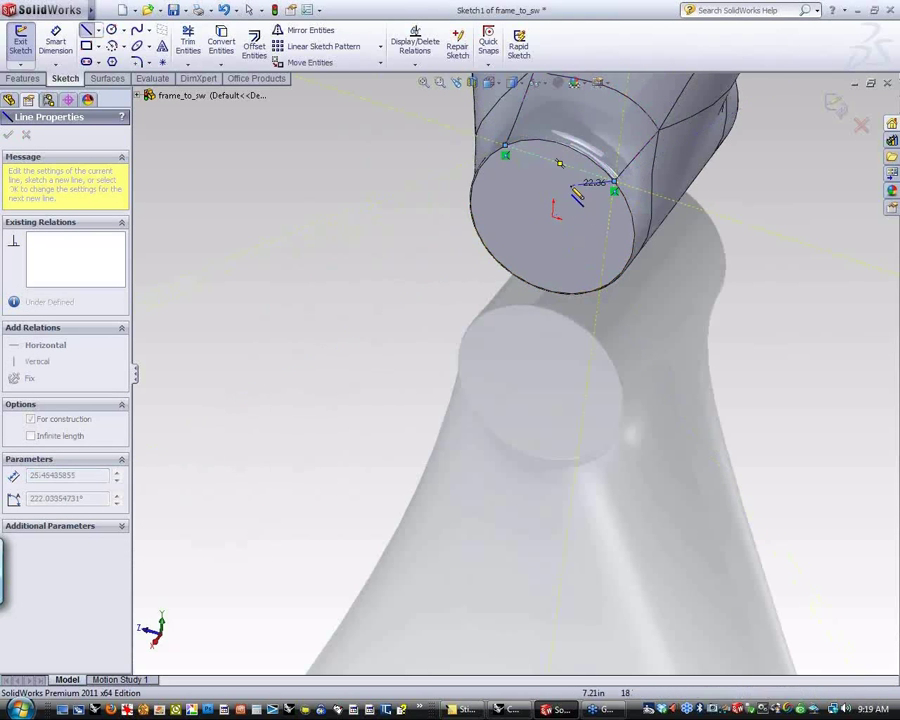
right_click(598, 207)
click(645, 236)
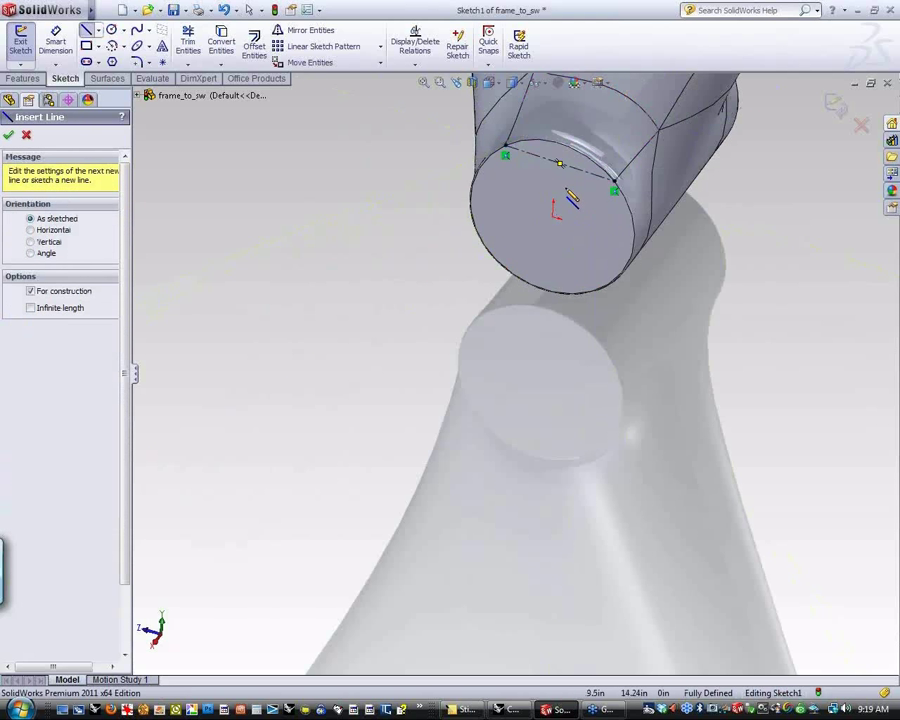
- Draw a perpendicular centerline about 38.5 in long from the first centerline's midpoint towards the middle of the end face
click(560, 164)
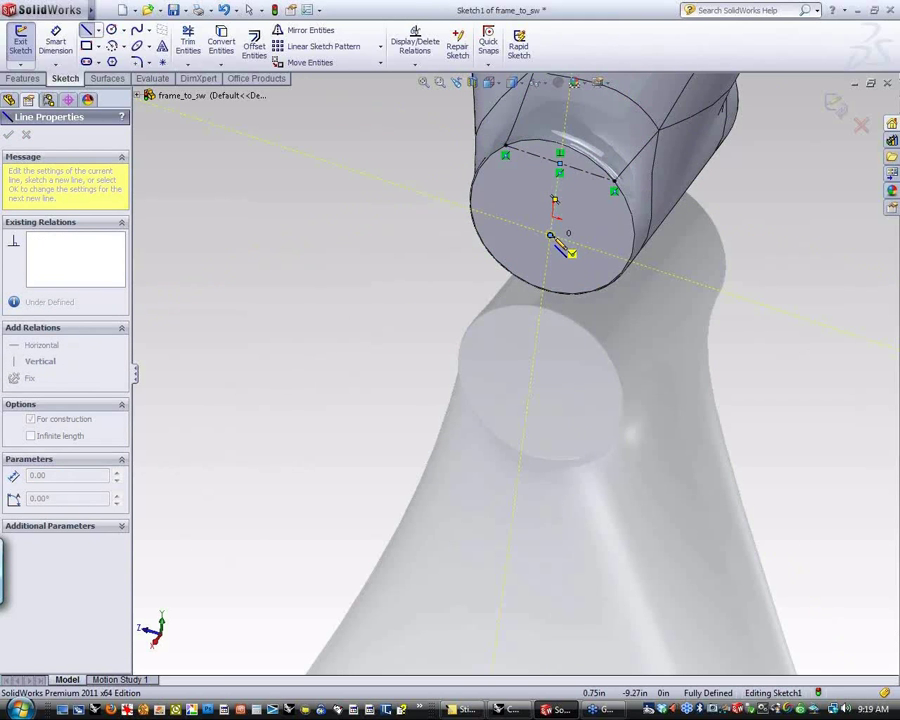
right_click(551, 236)
click(600, 267)
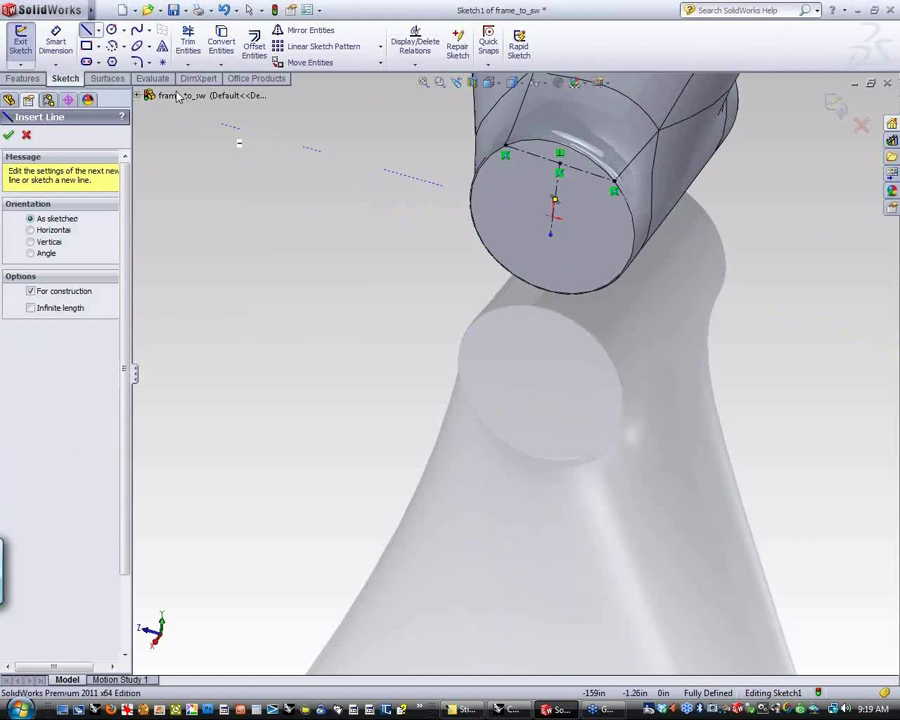
- Sketch a circle with a radius of about 34.6 in, centred on the free end of the perpendicular centerline
click(111, 30)
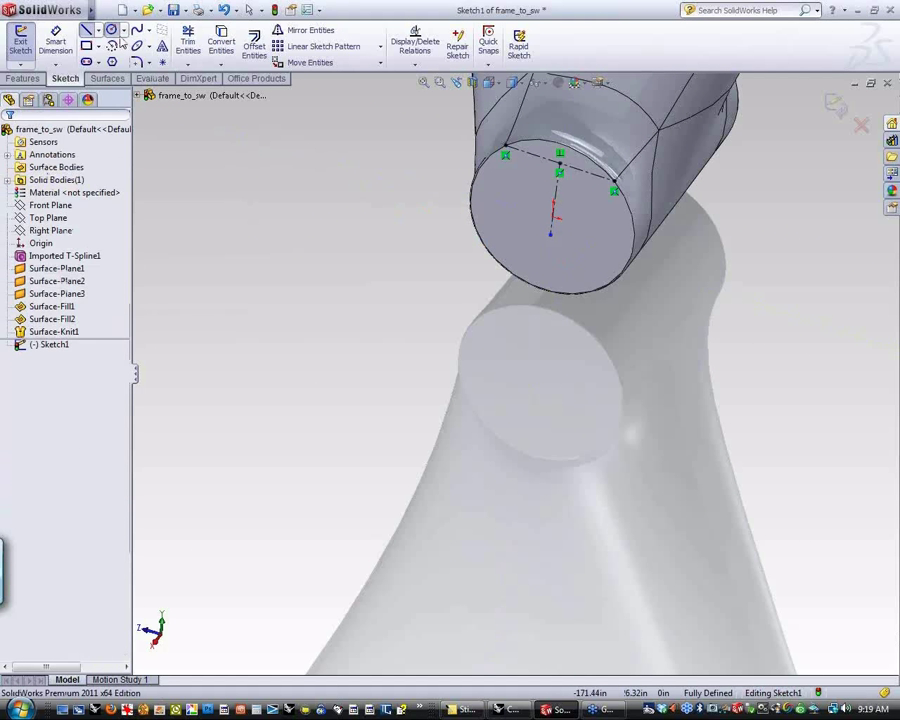
click(550, 235)
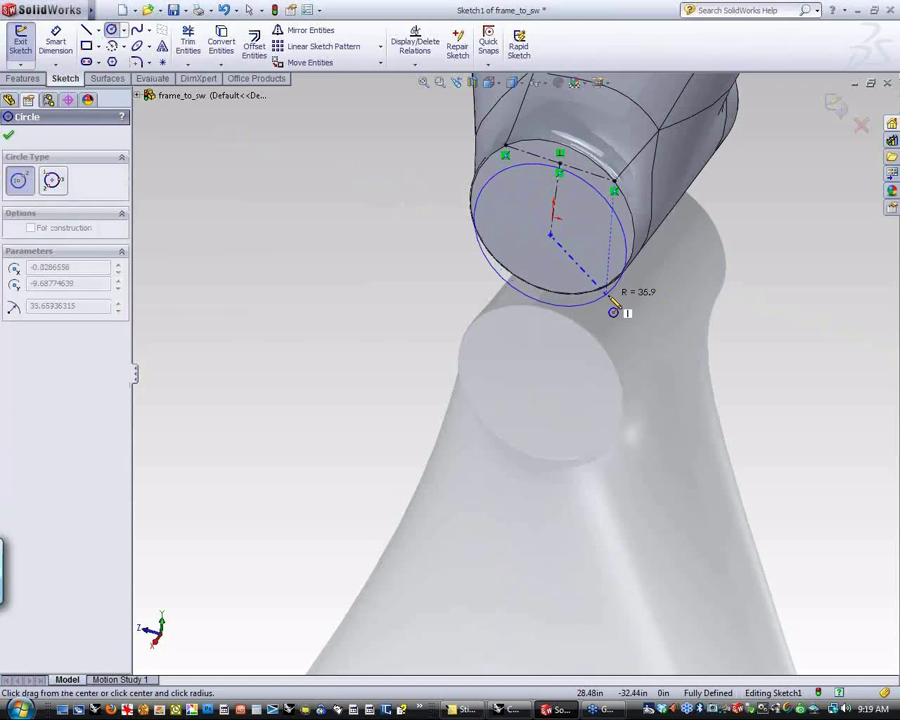
click(613, 307)
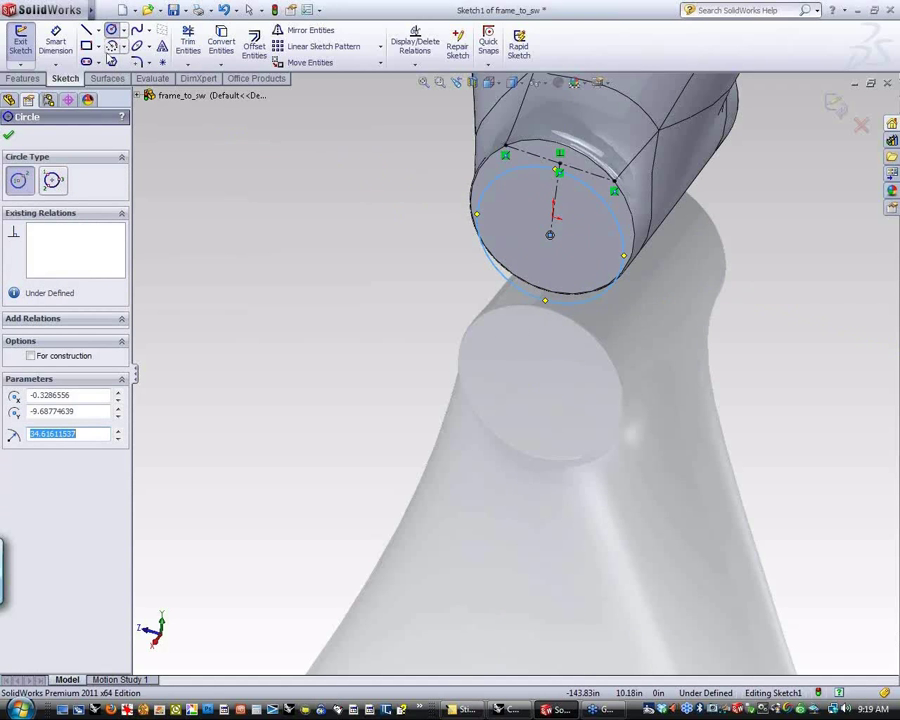
- Dimension the perpendicular centerline and set it to about 29.161 in so the circle sits inside the end face
click(57, 40)
click(557, 200)
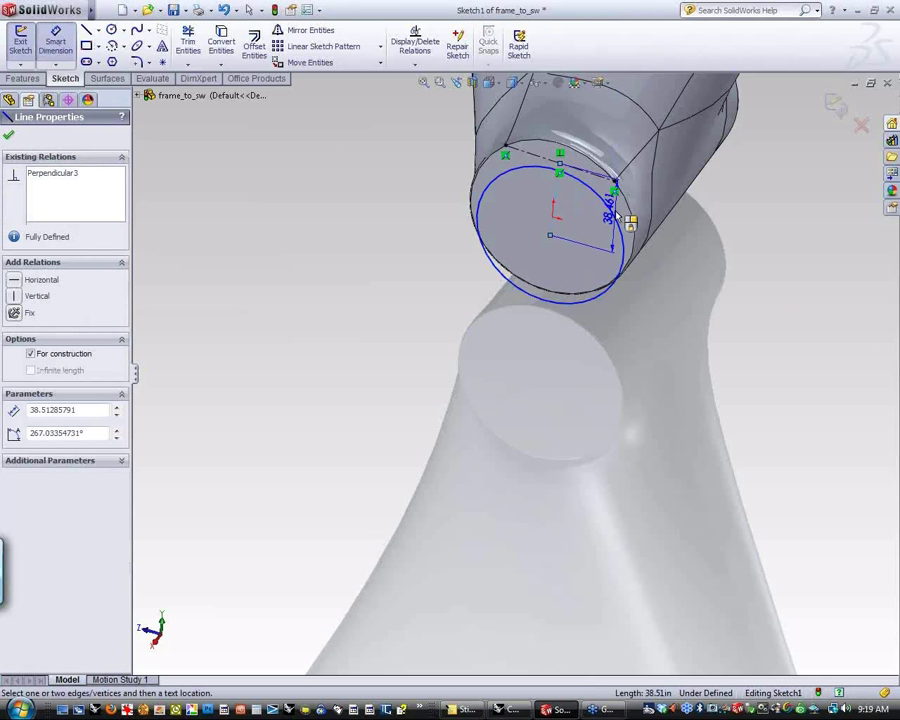
click(770, 260)
mouse_move(780, 254)
mouse_down()
mouse_move(749, 254)
mouse_move(773, 257)
mouse_move(760, 260)
mouse_up()
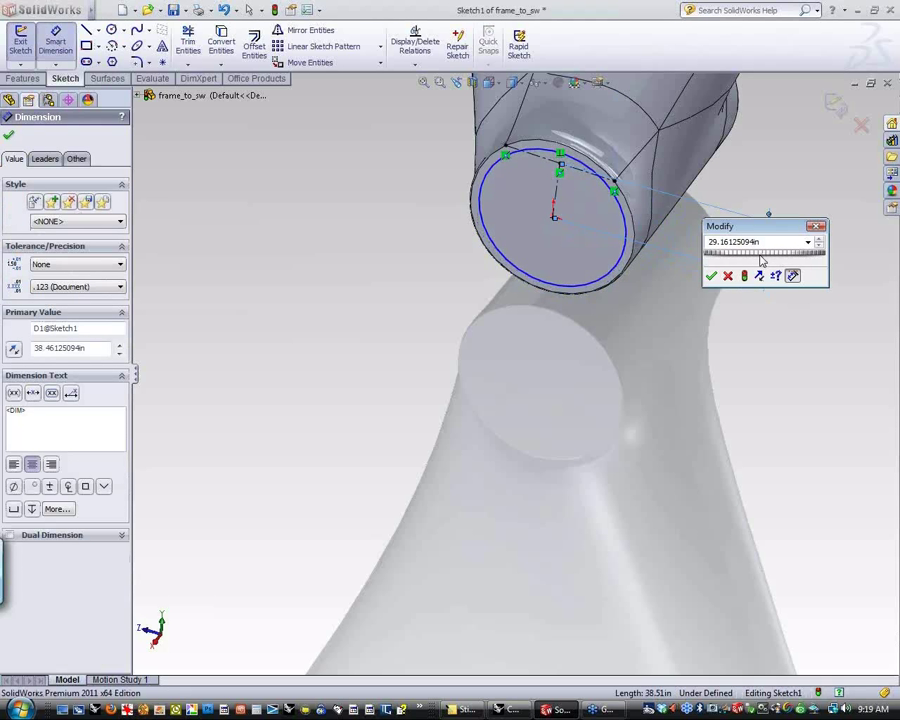
click(711, 275)
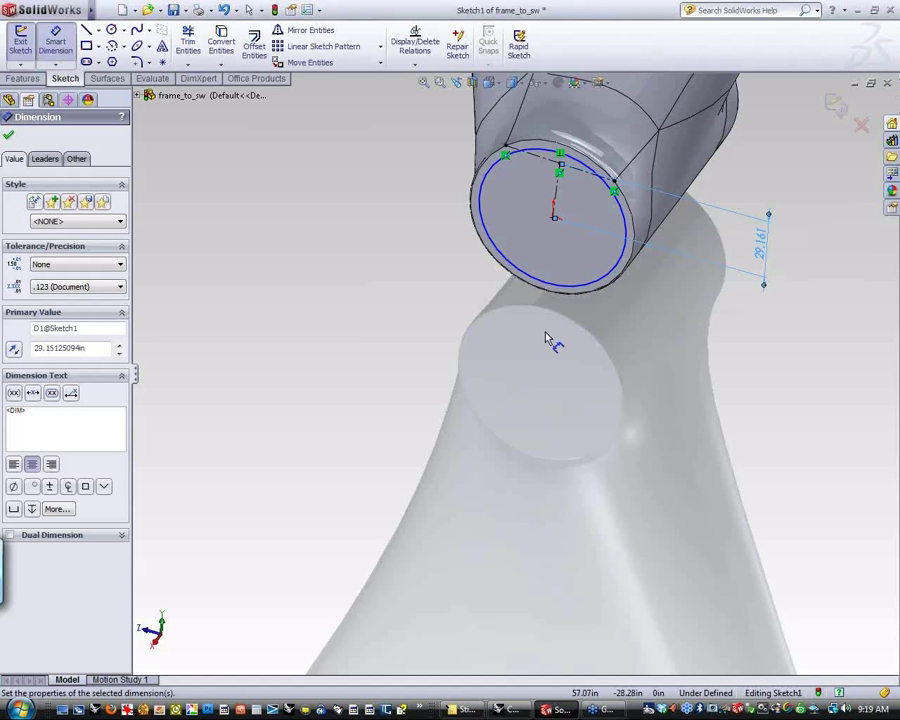
- Exit the sketch and cut the circle Through All along the lower cylindrical shell with Extruded Cut
right_drag(486, 324, 500, 341)
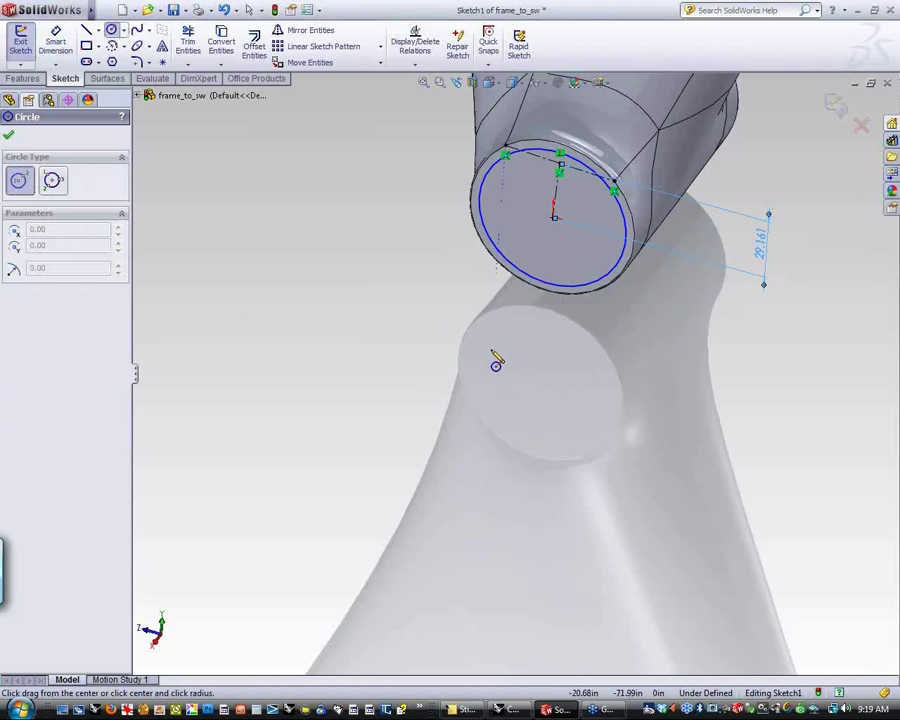
mouse_move(460, 365)
middle_down()
mouse_move(446, 366)
mouse_move(496, 348)
mouse_move(489, 366)
middle_up()
scroll(489, 366, up, 8)
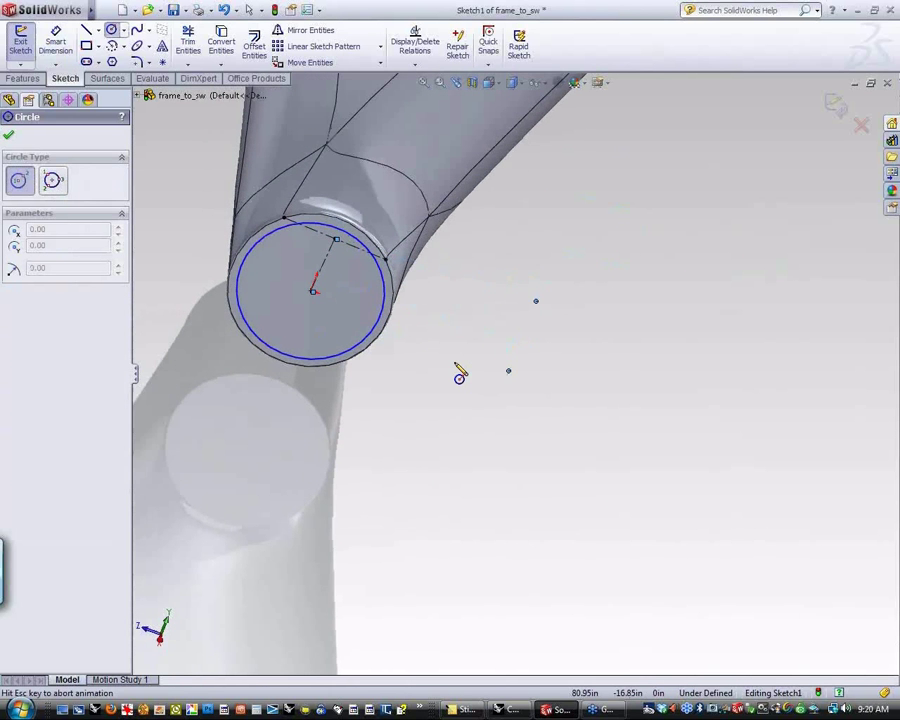
right_drag(490, 580, 545, 590)
scroll(505, 565, down, 2)
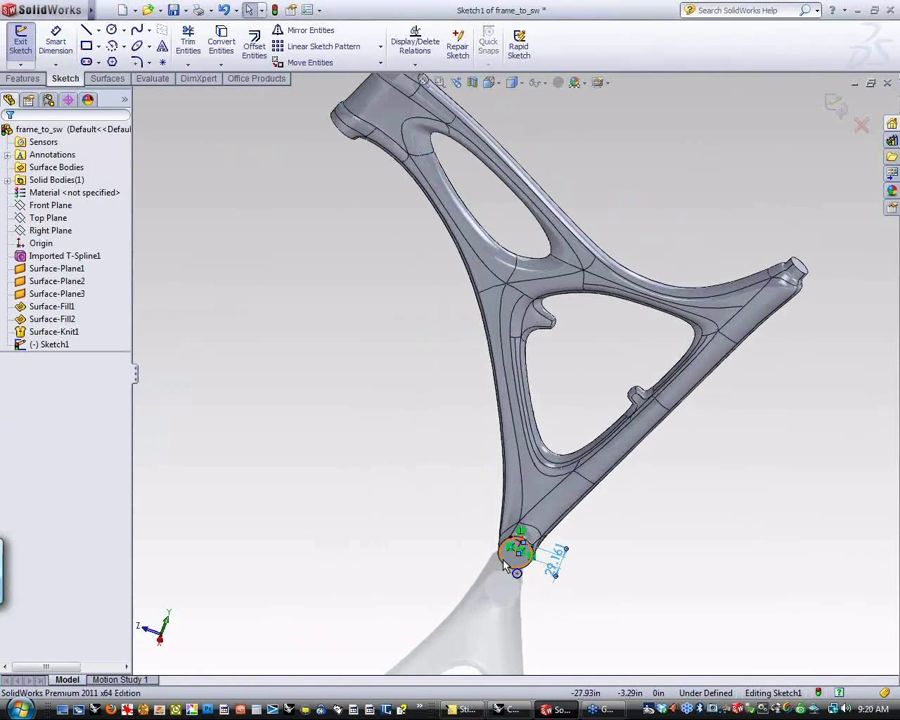
mouse_move(505, 565)
middle_down()
mouse_move(563, 402)
mouse_move(641, 387)
middle_up()
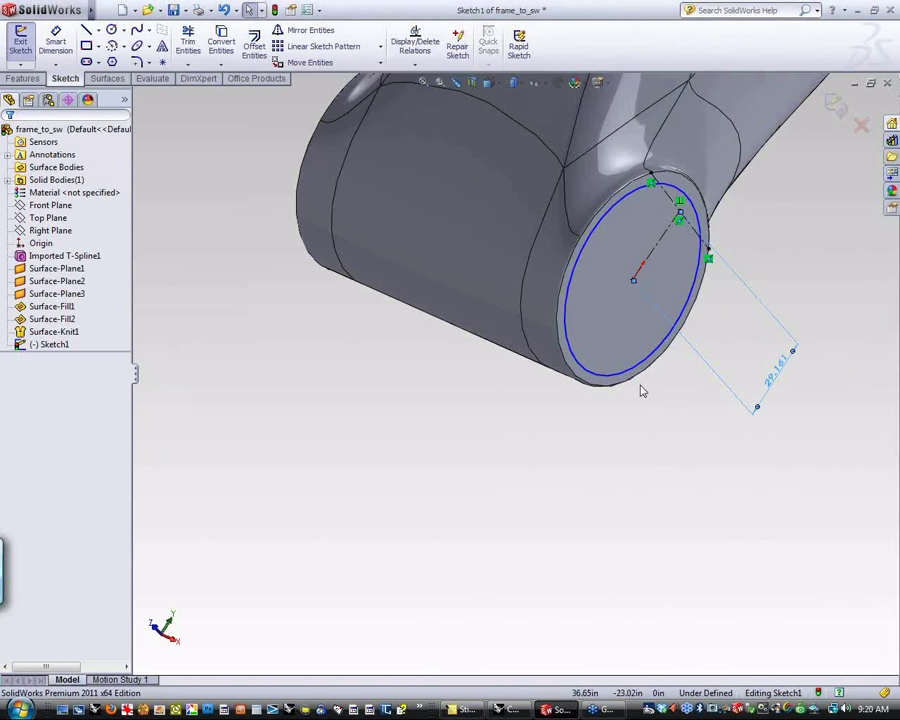
click(20, 42)
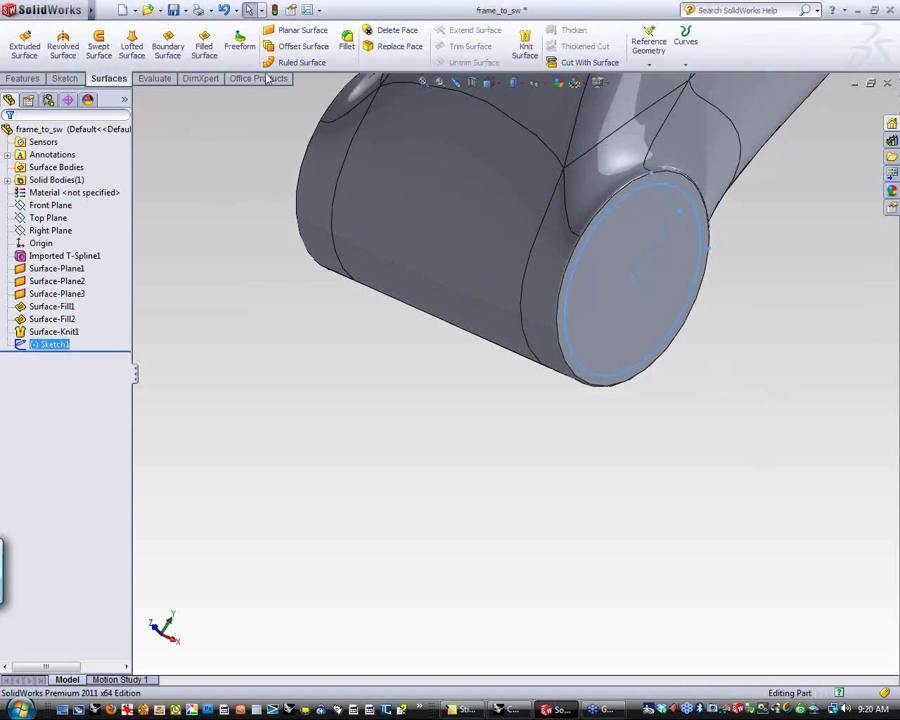
click(28, 78)
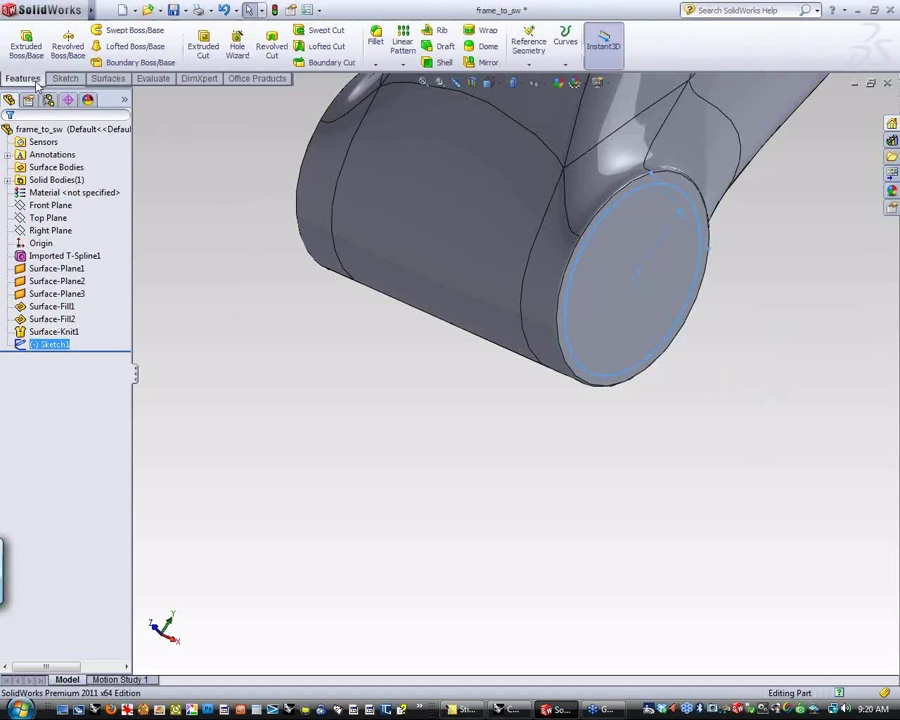
click(203, 44)
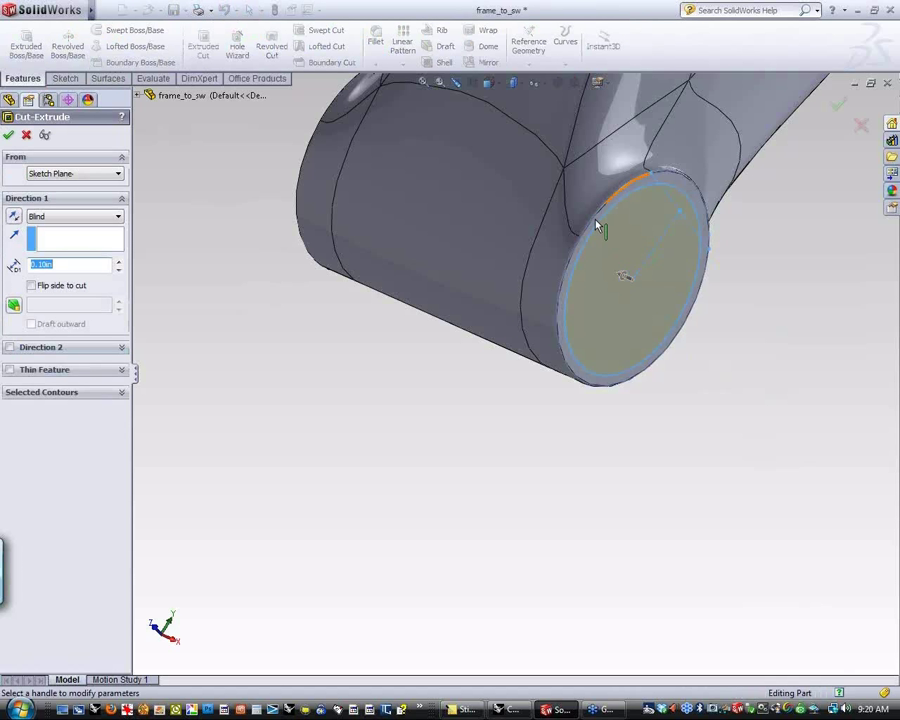
click(80, 216)
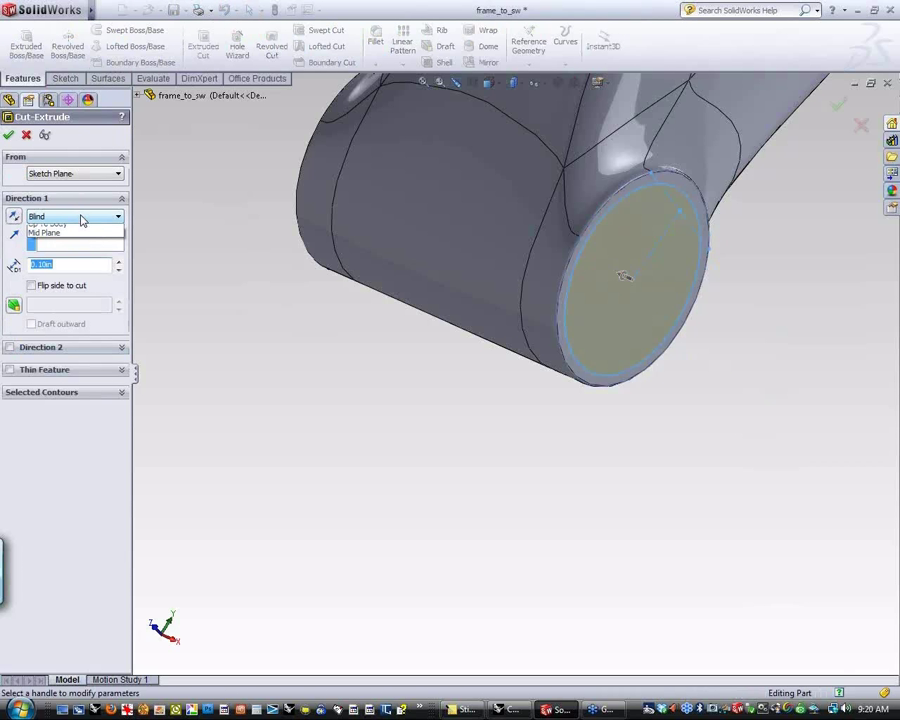
click(80, 240)
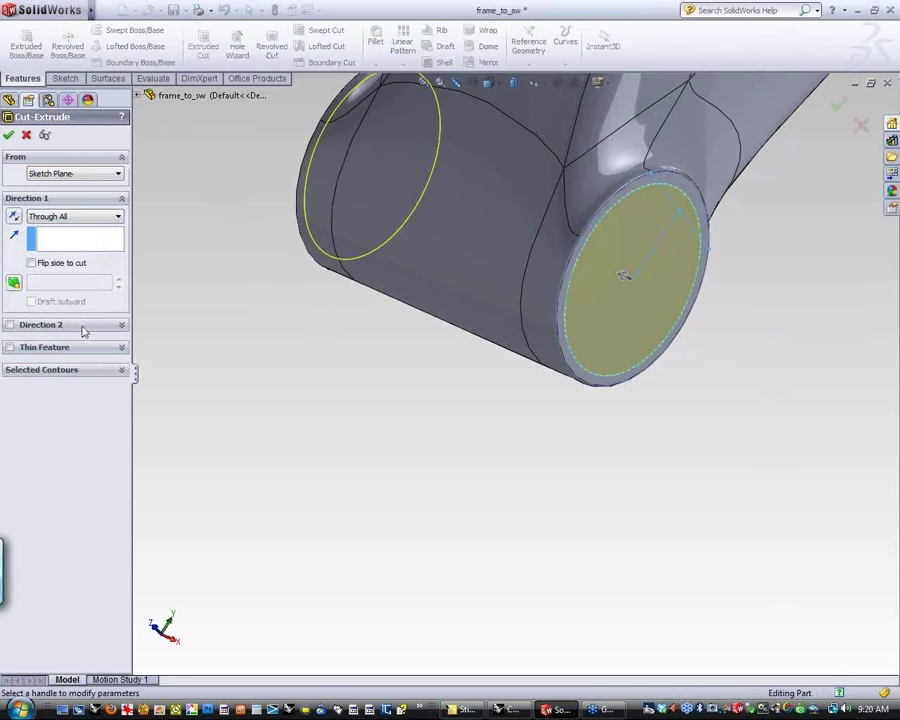
key(Return)
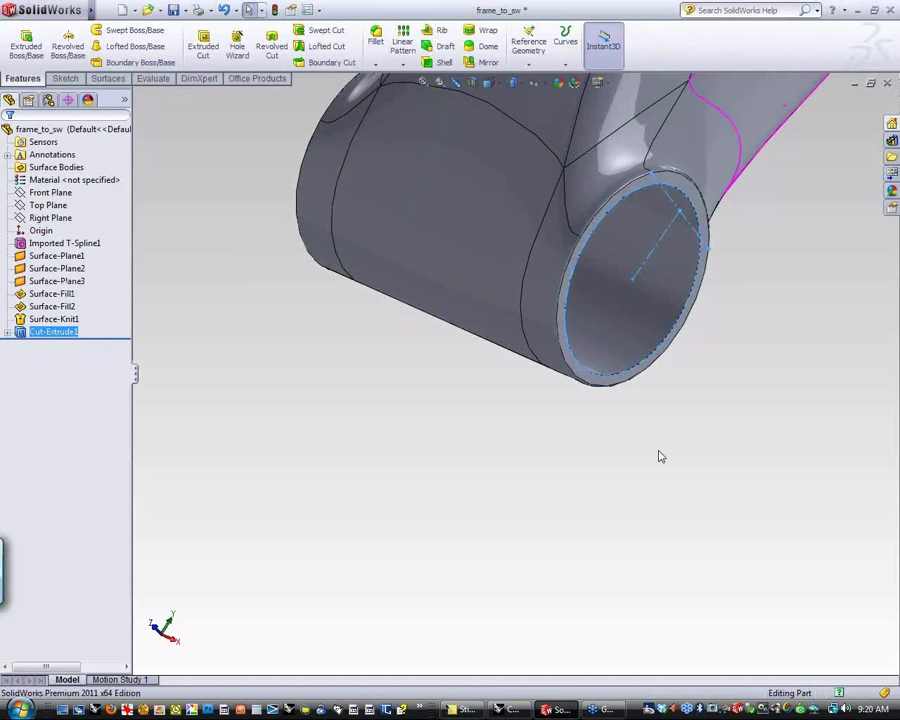
- Fillet the inner and outer edges of the lower cylindrical shell's end face with a constant radius of 2 in
middle_drag(659, 457, 565, 417)
scroll(582, 392, down, 3)
scroll(574, 372, up, 5)
scroll(570, 420, down, 2)
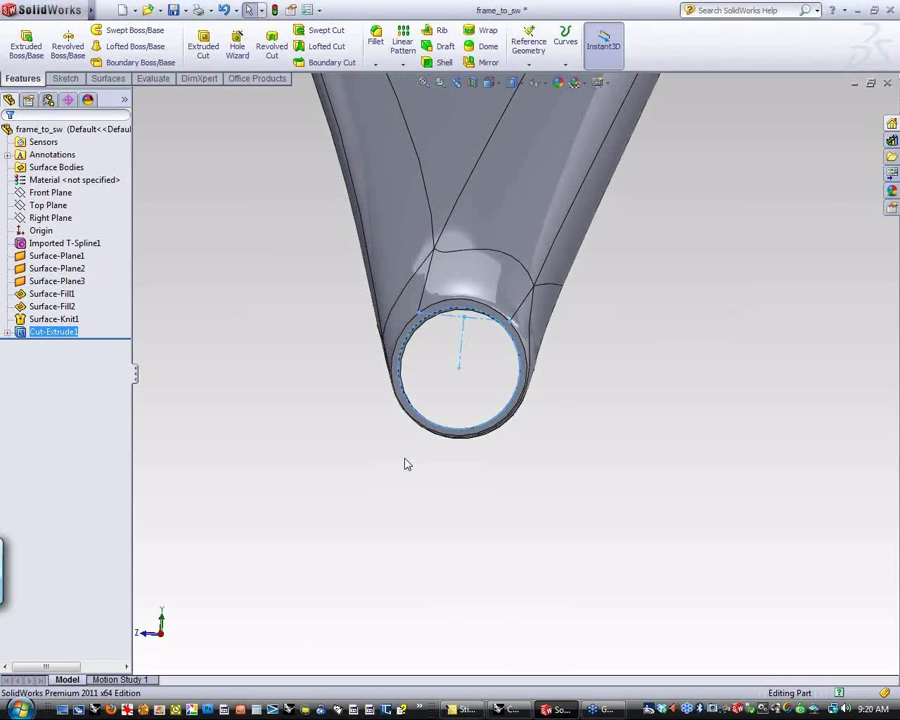
scroll(406, 462, up, 5)
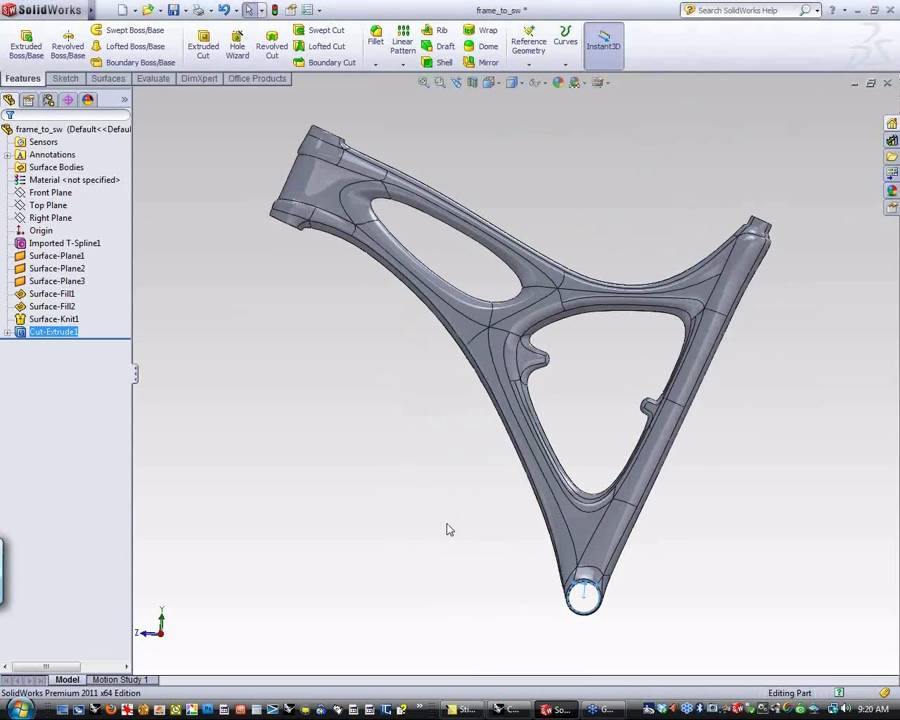
scroll(564, 619, down, 4)
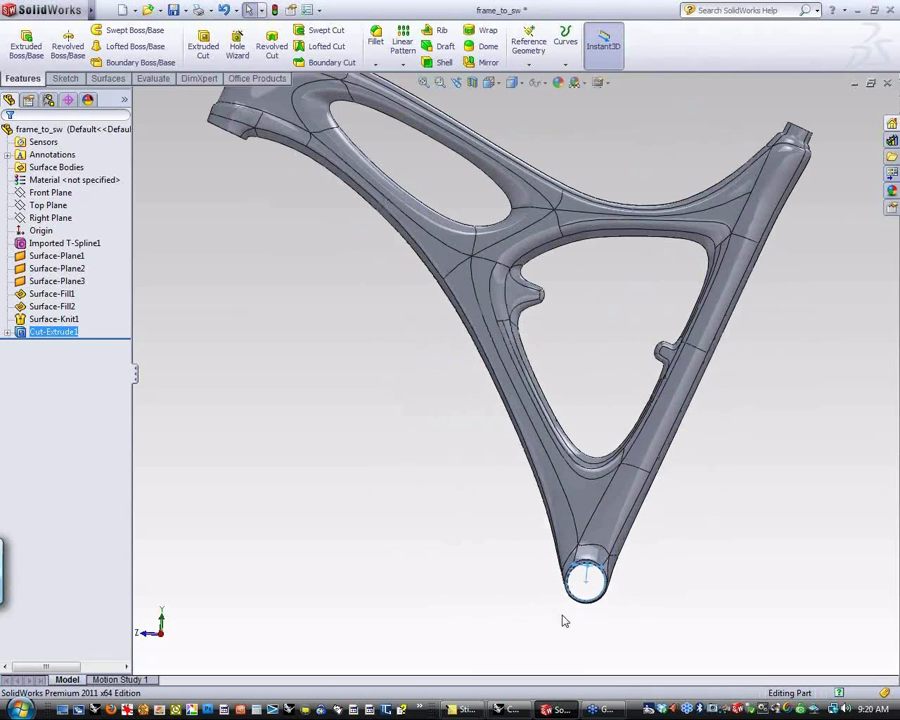
scroll(587, 567, down, 5)
middle_drag(572, 498, 455, 340)
click(376, 44)
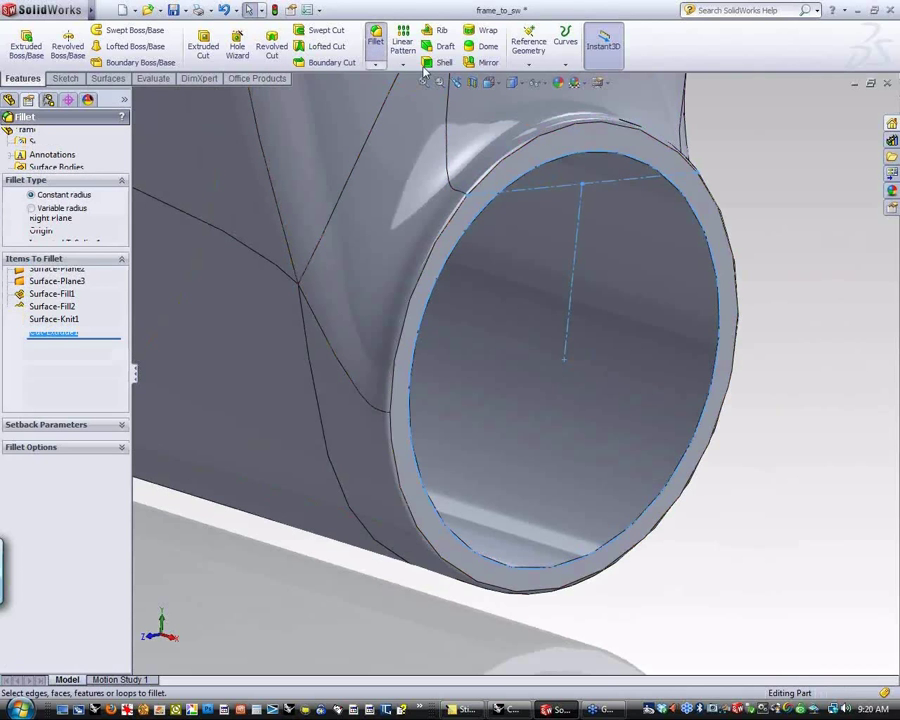
click(494, 205)
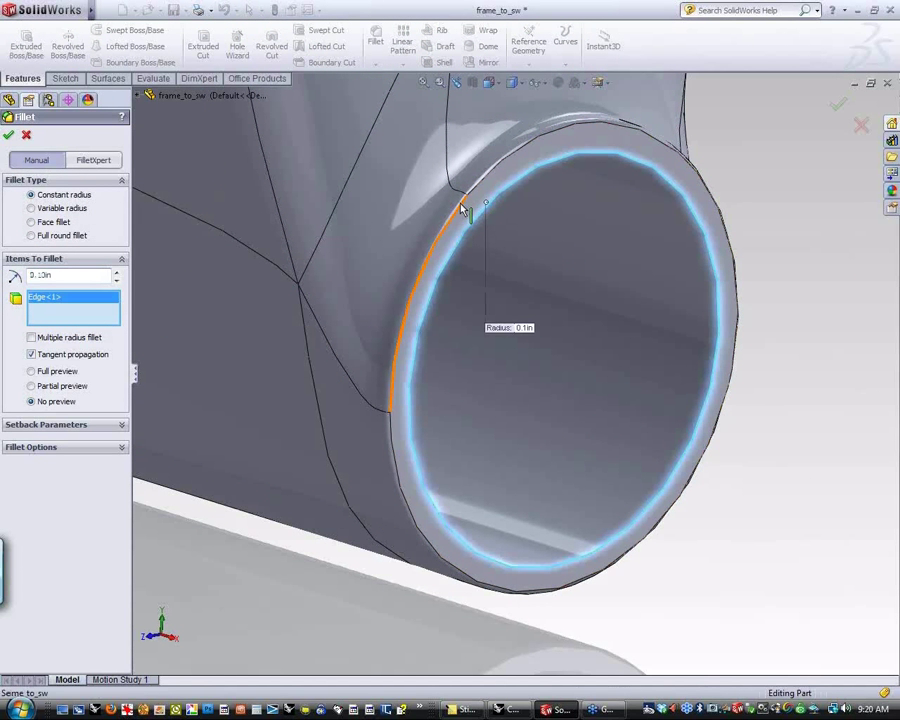
click(463, 209)
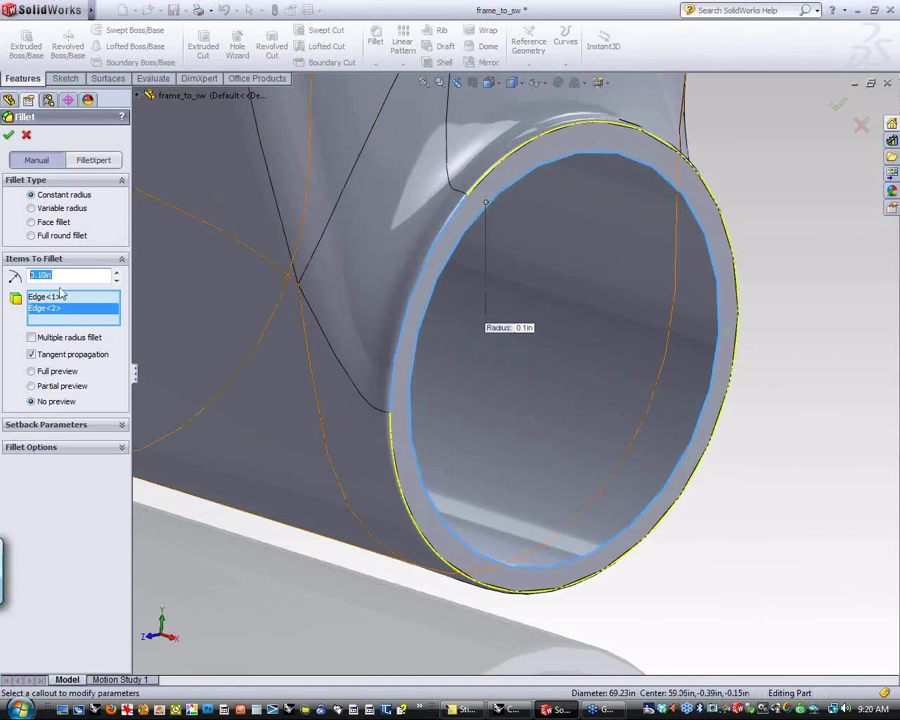
text(2)
key(Return)
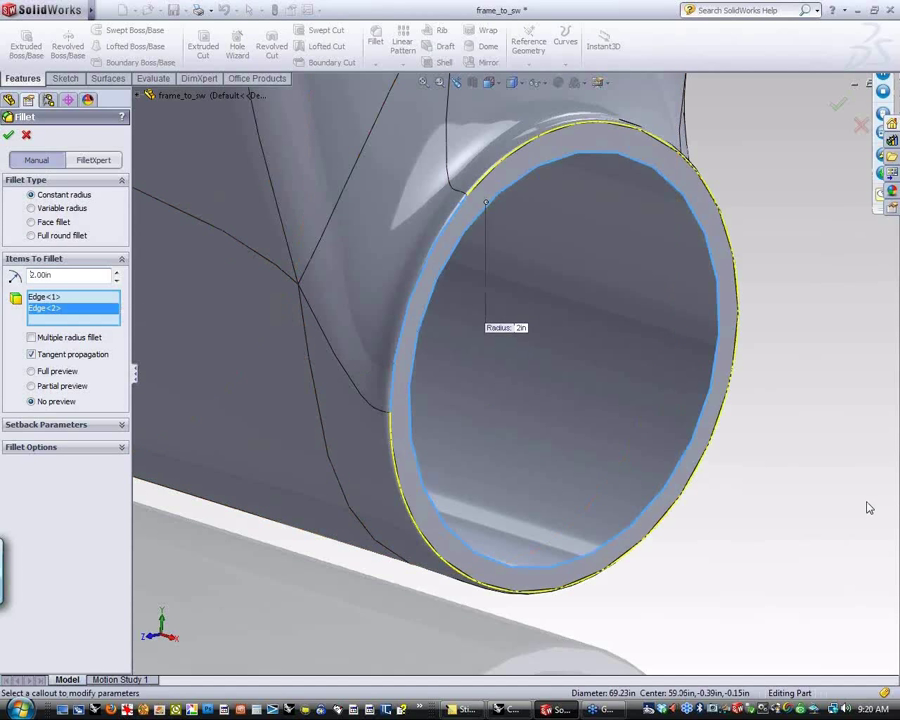
right_click(660, 470)
click(743, 530)
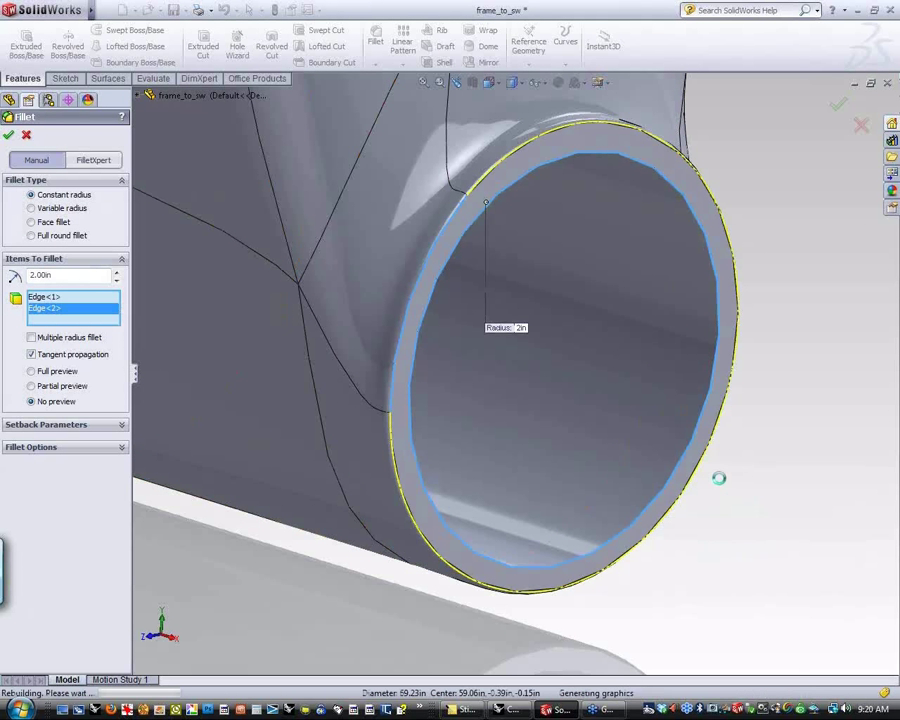
- Edit the imported T-Spline in the right view, shift the control vertices around the lower cylindrical shell slightly upward, and accept the change
middle_drag(725, 458, 669, 498)
scroll(589, 470, up, 5)
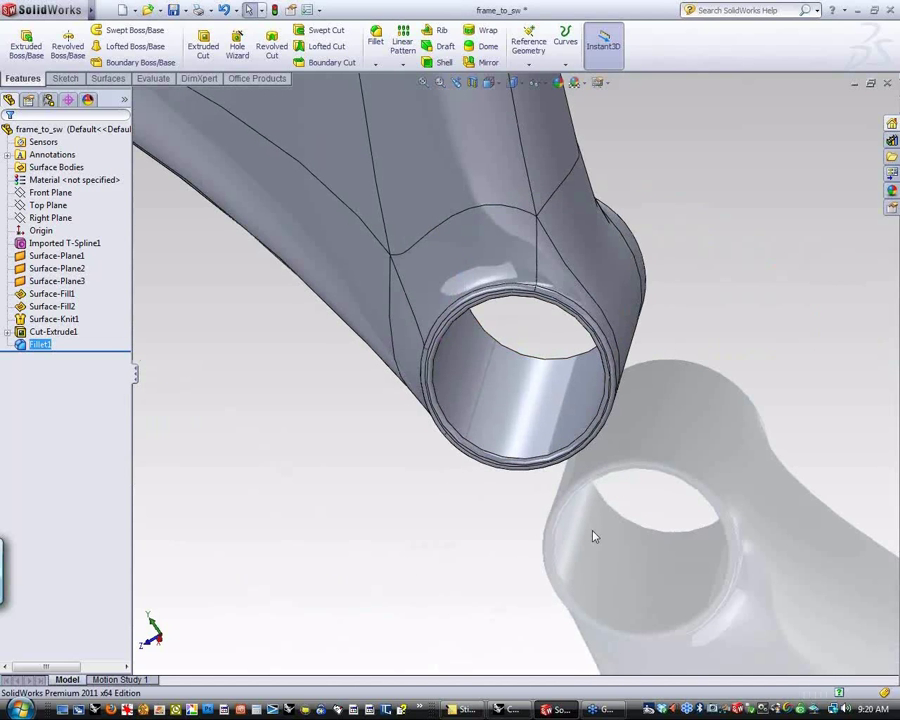
key(ctrl+4)
scroll(650, 592, down, 3)
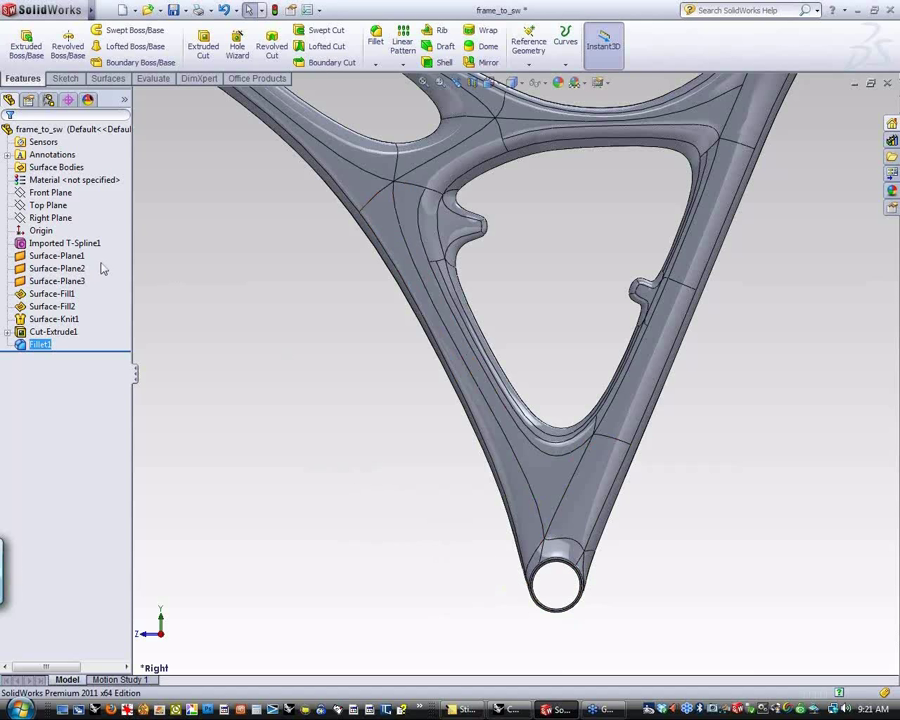
right_click(62, 243)
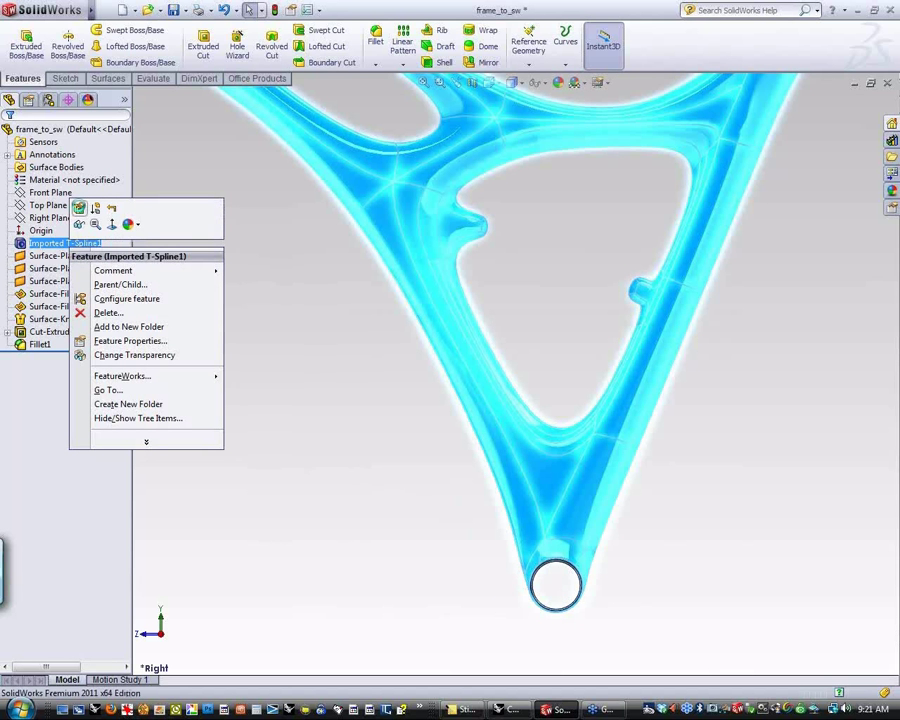
click(112, 224)
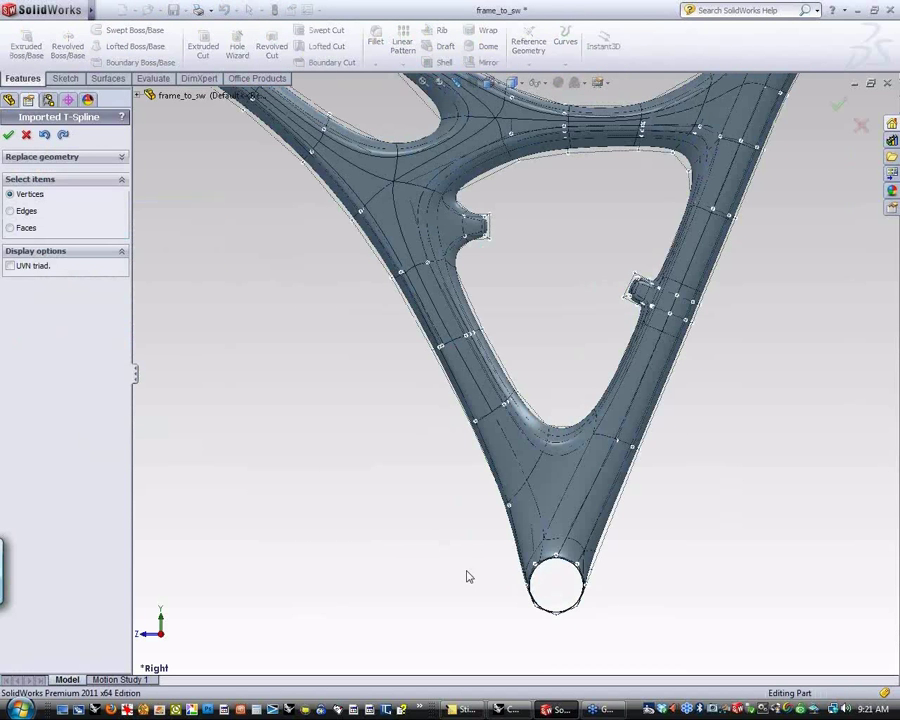
drag(456, 609, 600, 645)
click(489, 649)
drag(448, 644, 731, 487)
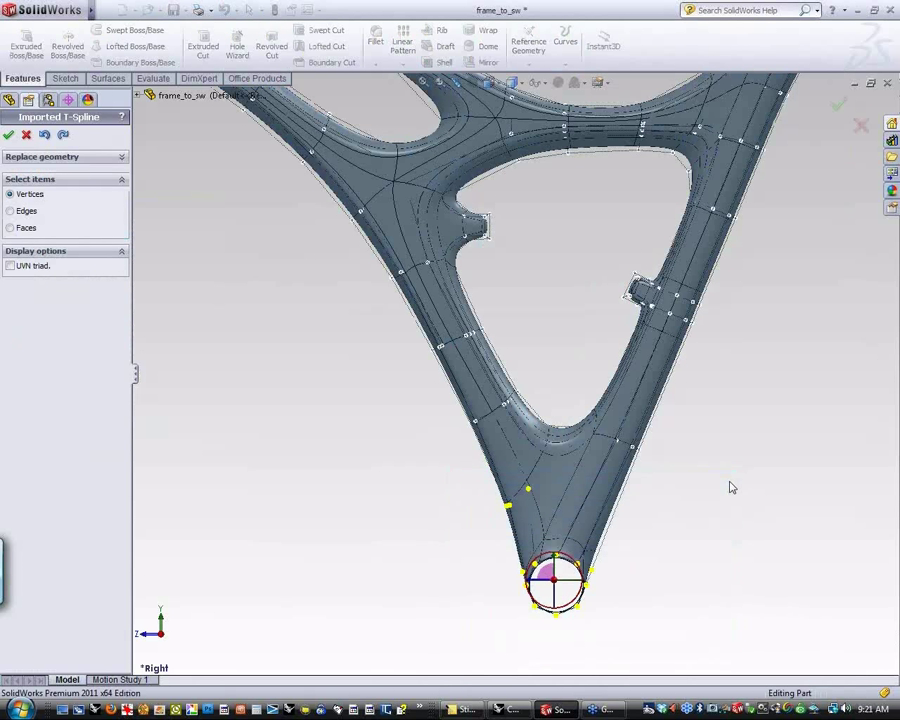
middle_drag(631, 591, 543, 538)
scroll(534, 496, down, 6)
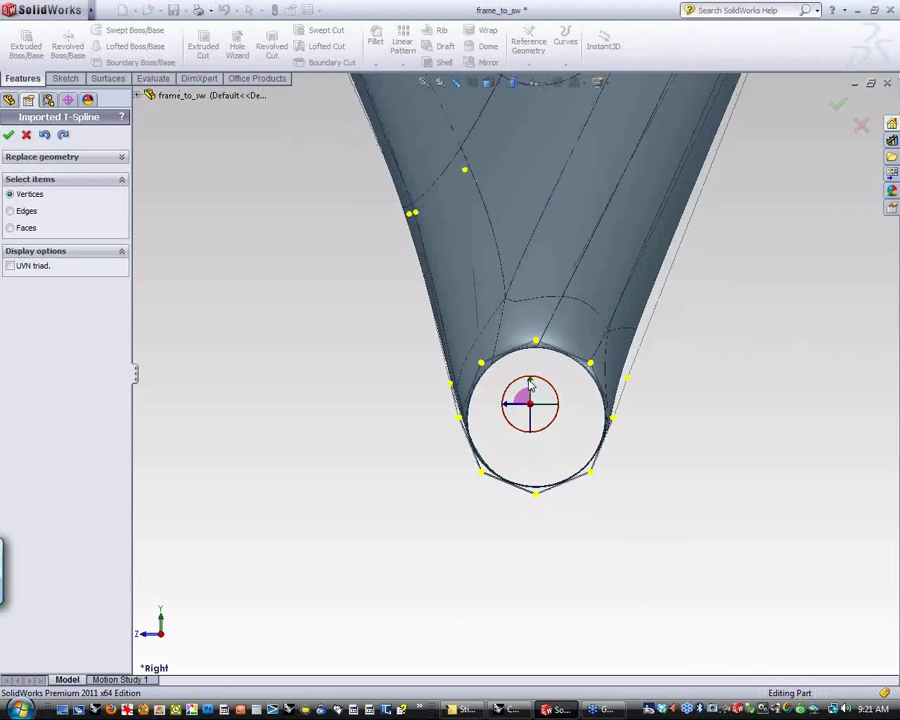
drag(530, 379, 531, 360)
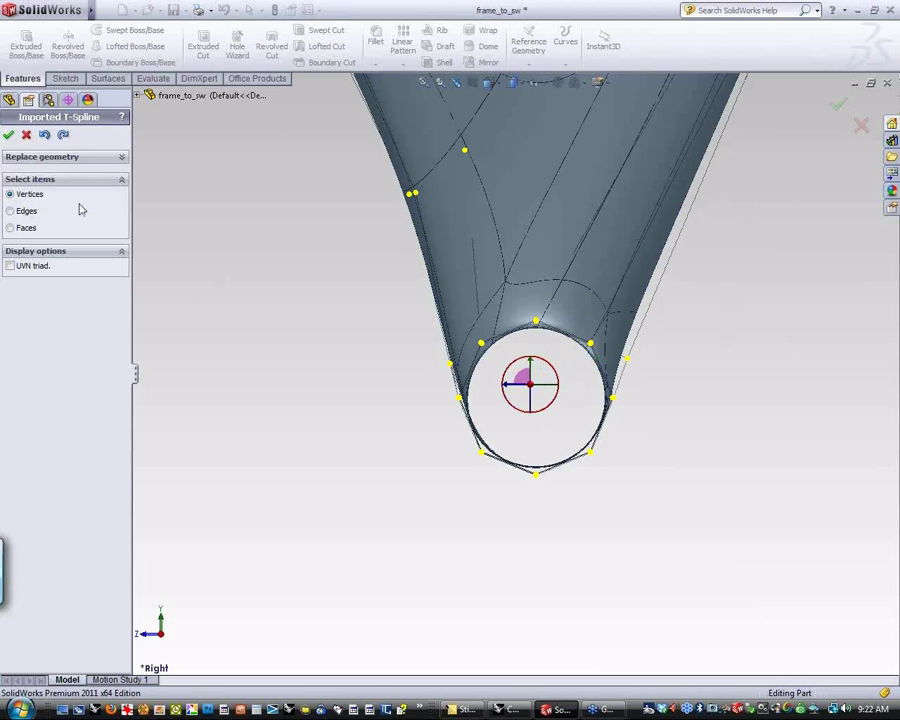
click(9, 135)
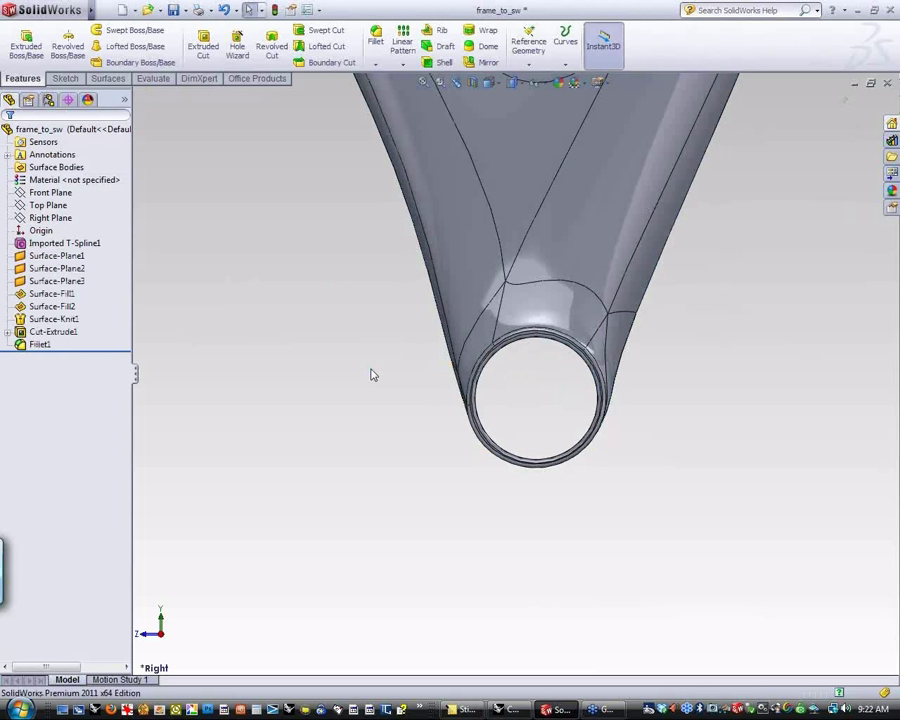
- Reopen the imported T-Spline for editing and shift the vertices around the rear tube's small lug slightly towards the frame's front
middle_drag(325, 367, 378, 412)
key(ctrl+4)
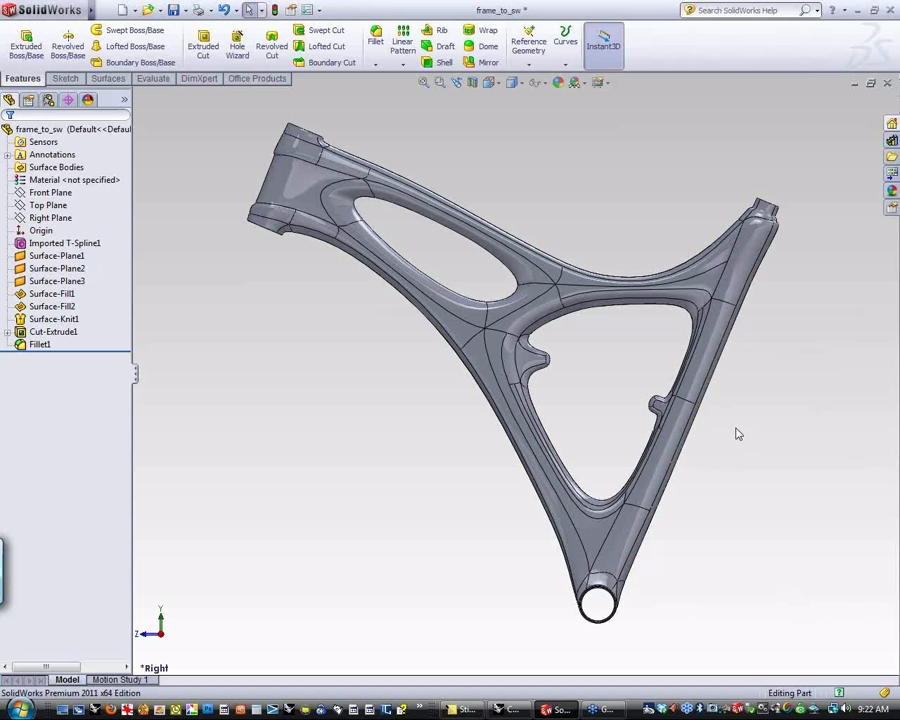
scroll(722, 432, down, 4)
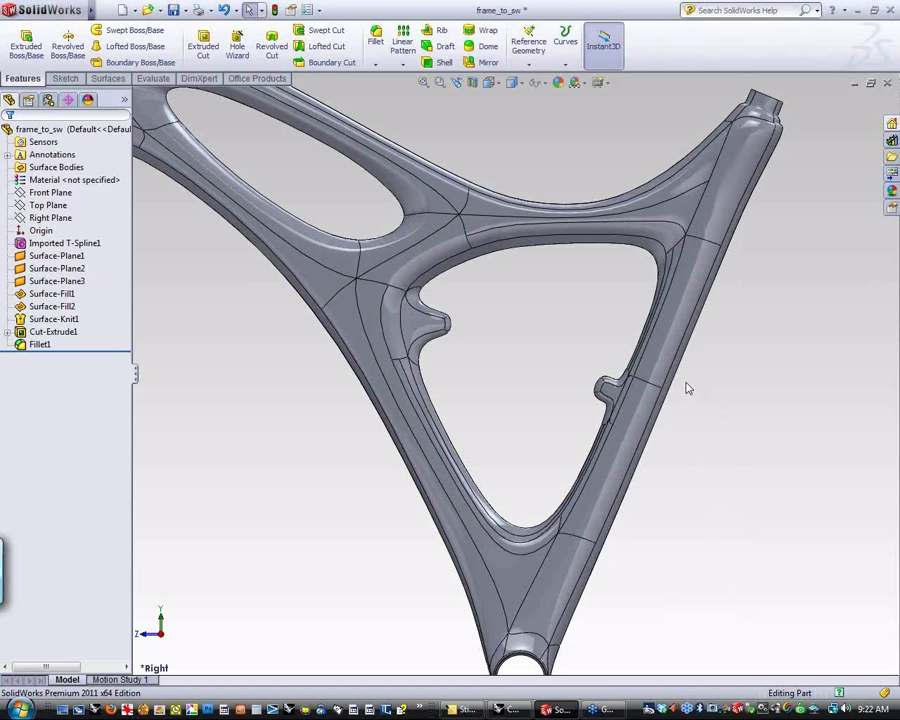
right_click(40, 243)
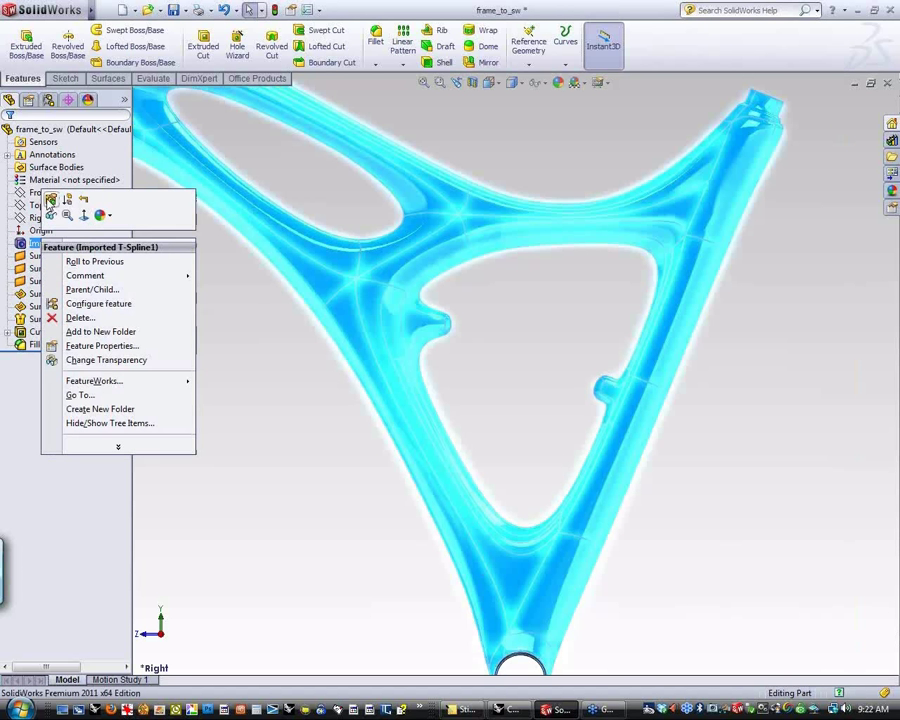
double_click(564, 556)
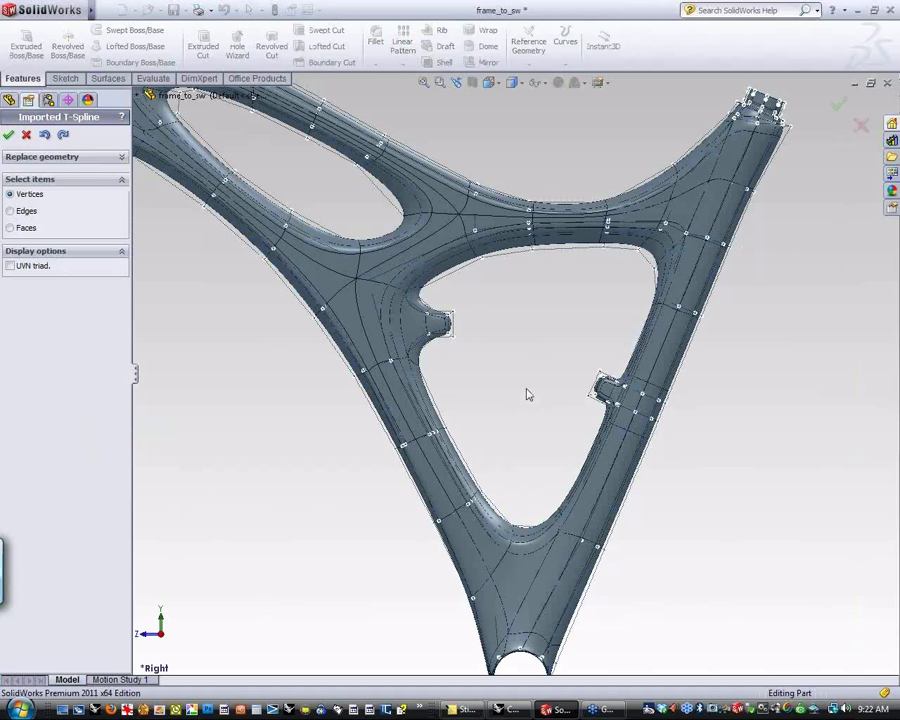
drag(613, 364, 717, 454)
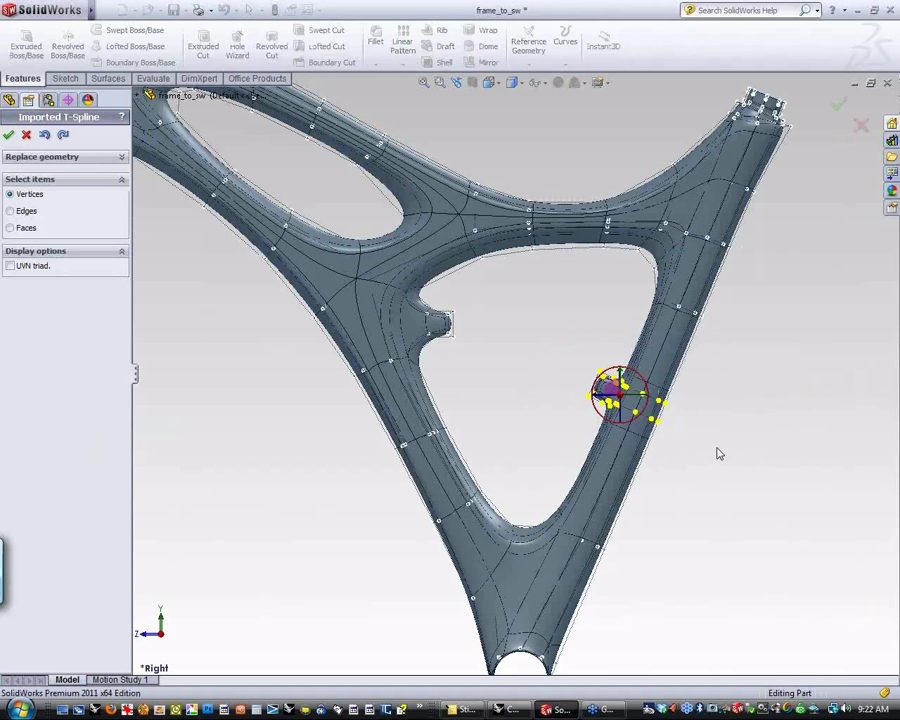
drag(605, 398, 592, 394)
click(510, 455)
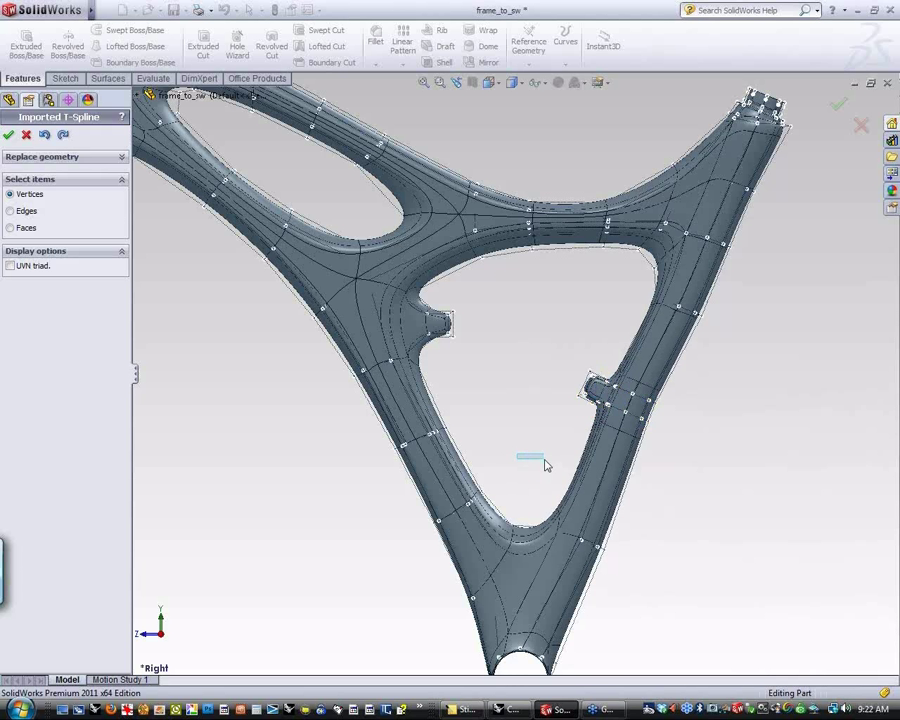
- Shift the row of control vertices on the rear tube above the small lug slightly towards the frame's front
drag(677, 318, 621, 337)
drag(617, 286, 753, 336)
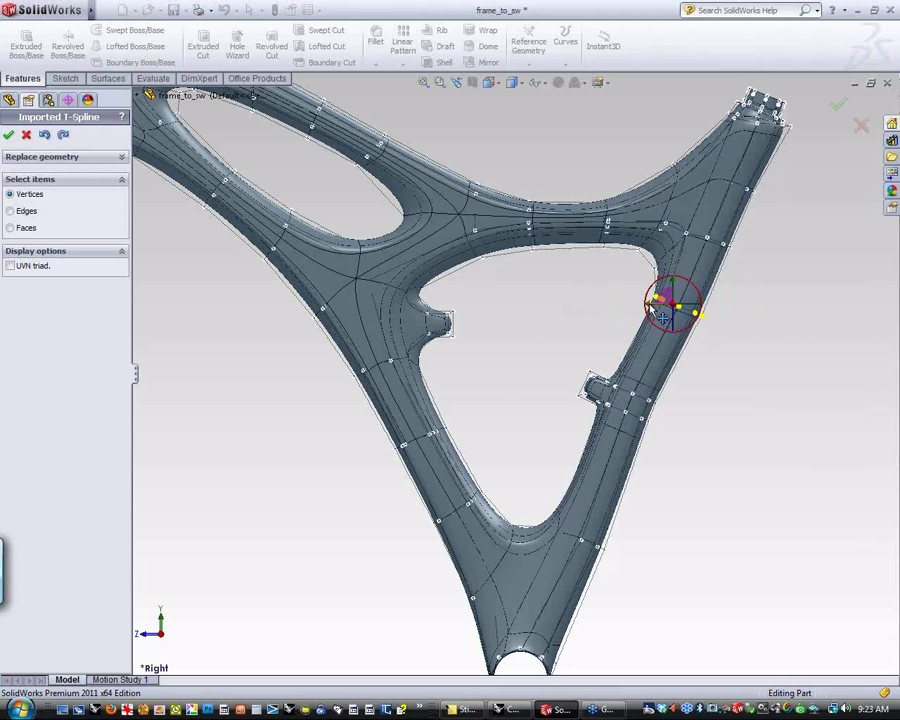
click(600, 317)
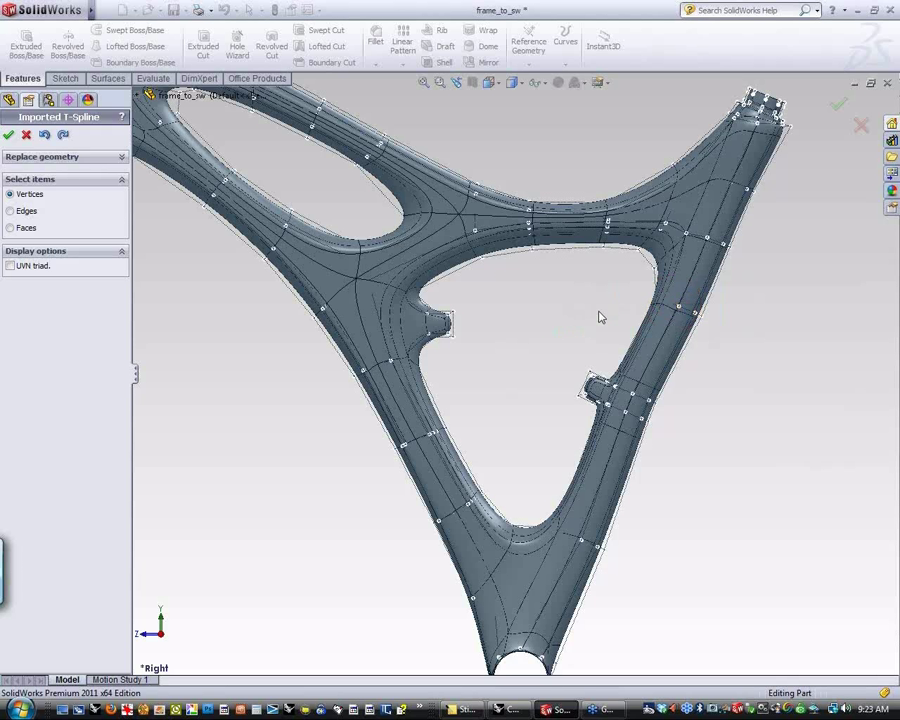
drag(609, 277, 771, 344)
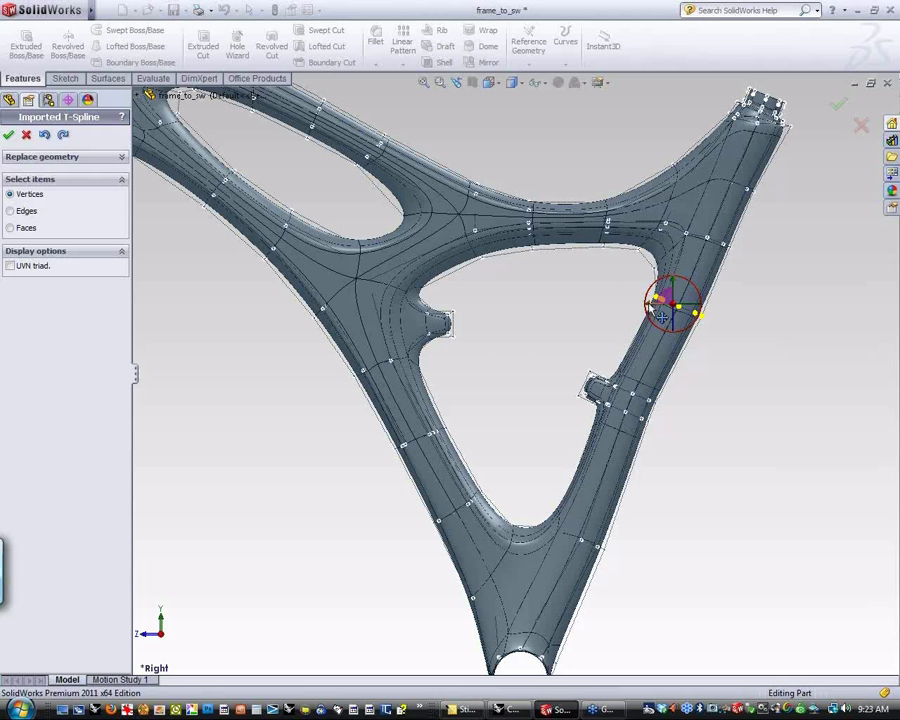
mouse_move(662, 316)
mouse_down()
mouse_move(650, 309)
mouse_move(655, 316)
mouse_move(658, 304)
mouse_up()
click(540, 388)
- Shift the row of control vertices at the rear tube's lower end slightly towards the frame's front
drag(535, 477, 639, 575)
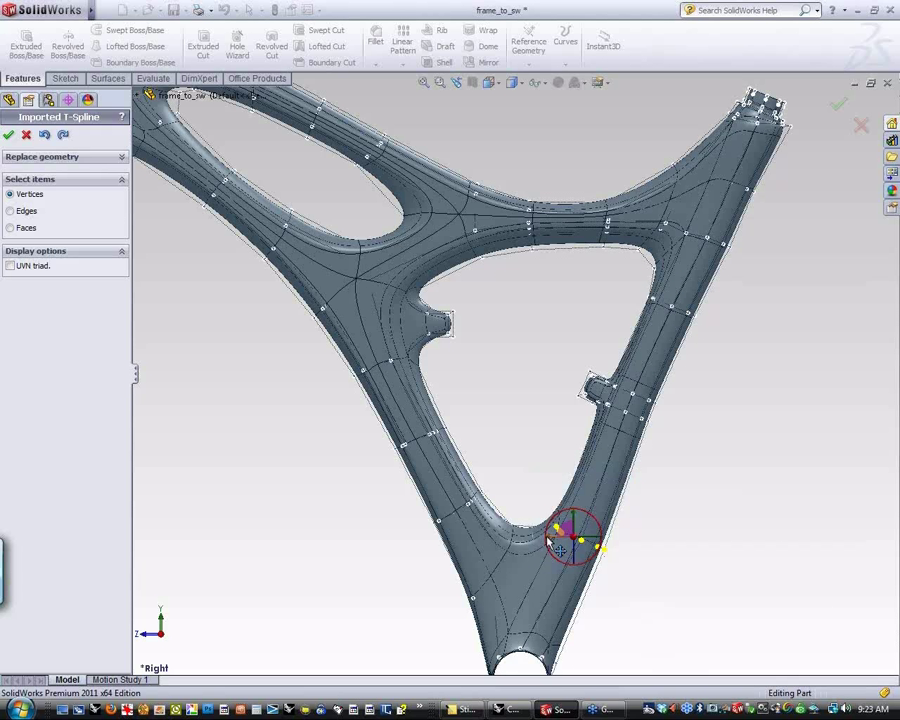
mouse_move(547, 538)
mouse_down()
mouse_move(540, 541)
mouse_move(547, 530)
mouse_up()
click(758, 445)
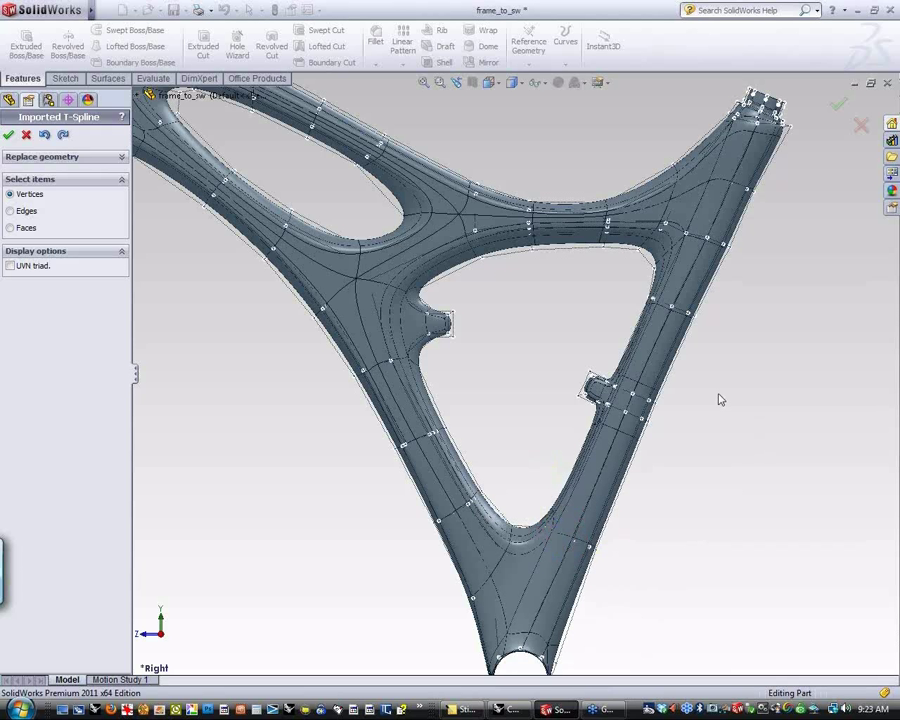
- Nudge the vertex row above the lug slightly more and accept the T-Spline edit so the downstream features rebuild
drag(614, 282, 757, 336)
drag(646, 304, 652, 301)
click(602, 315)
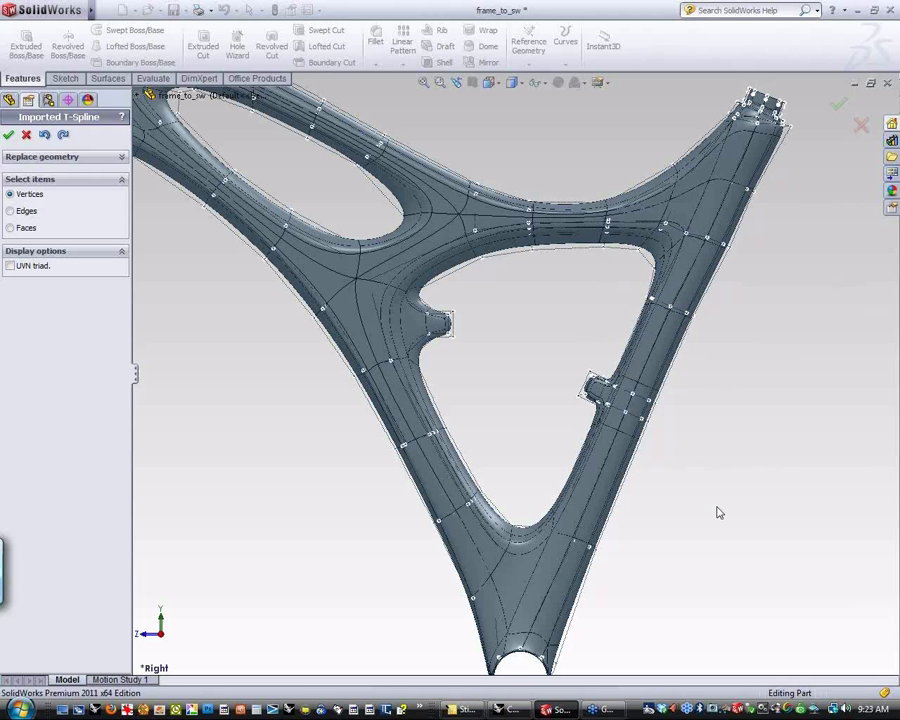
click(838, 104)
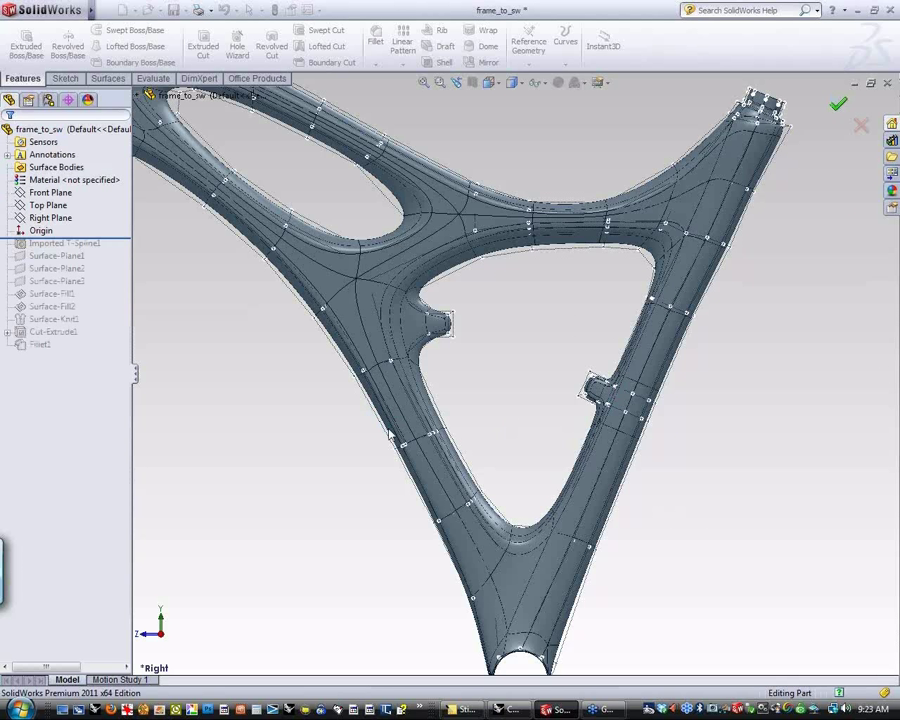
scroll(320, 473, down, 3)
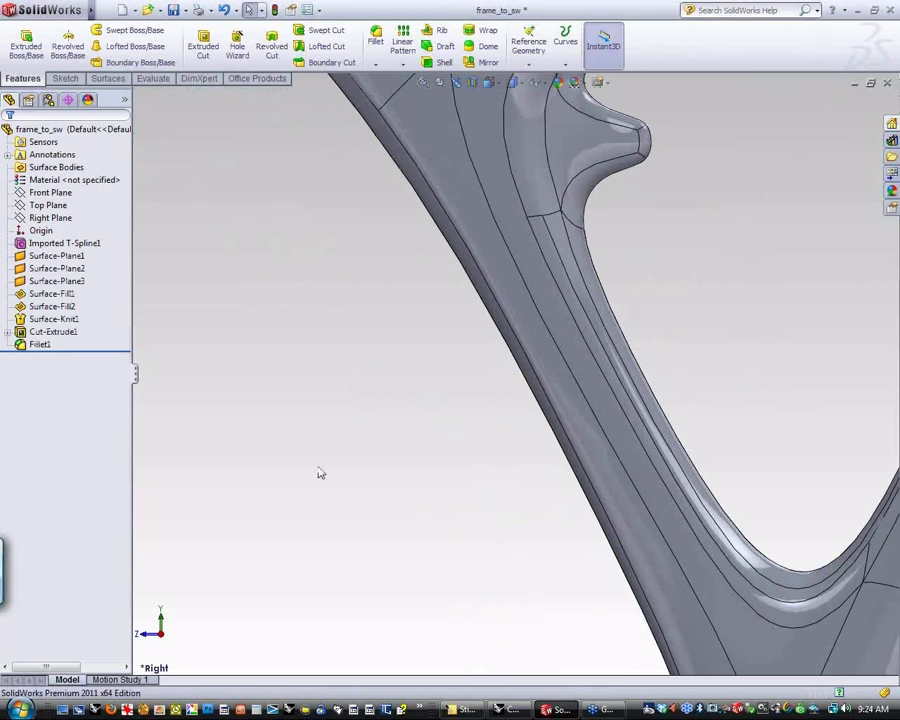
key(f)
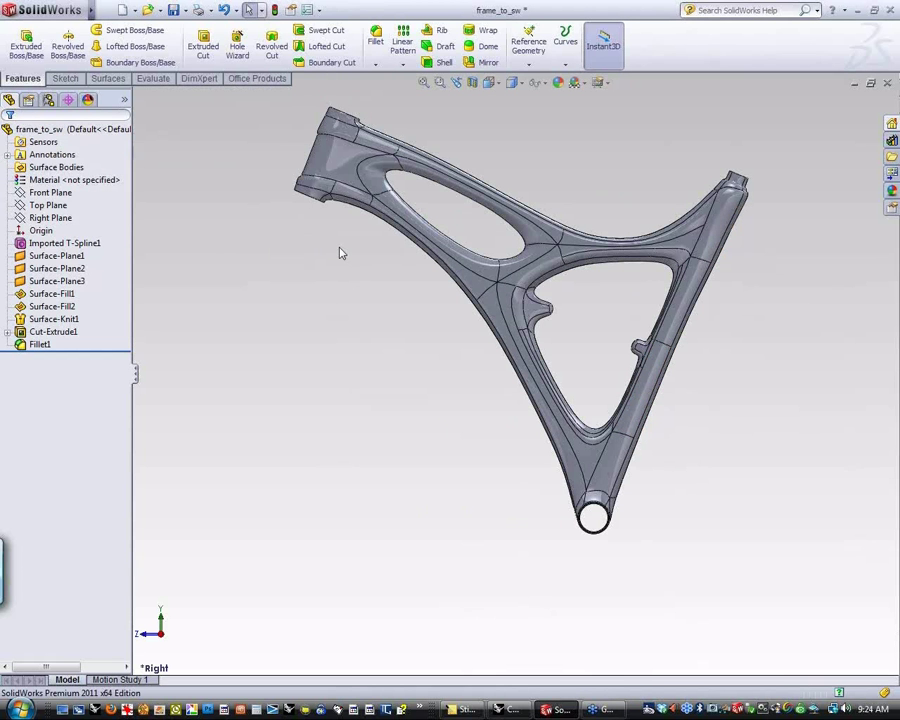
middle_drag(340, 251, 304, 153)
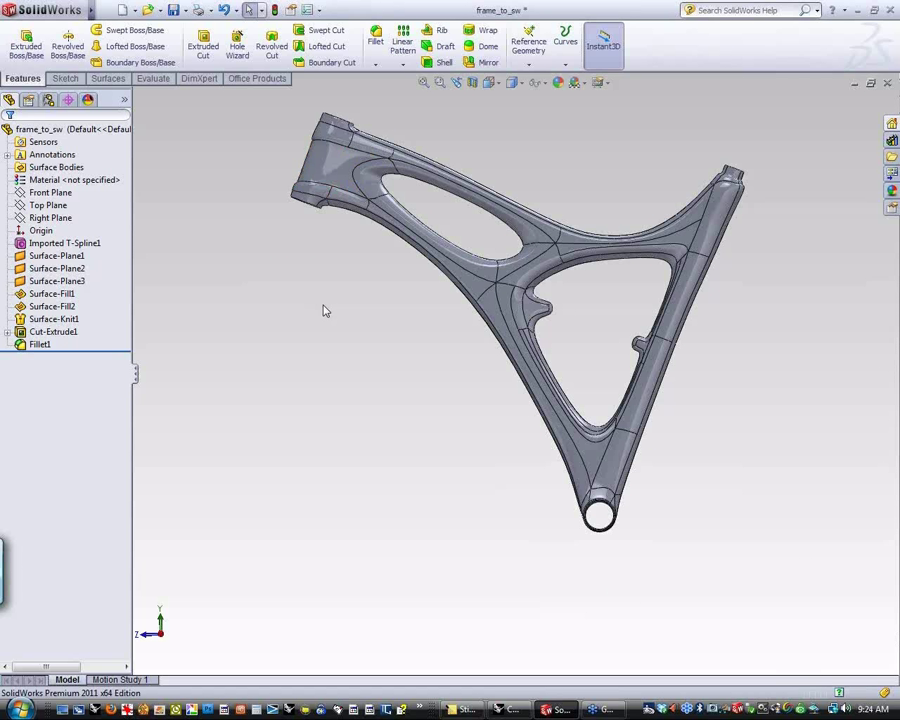
right_drag(415, 347, 486, 358)
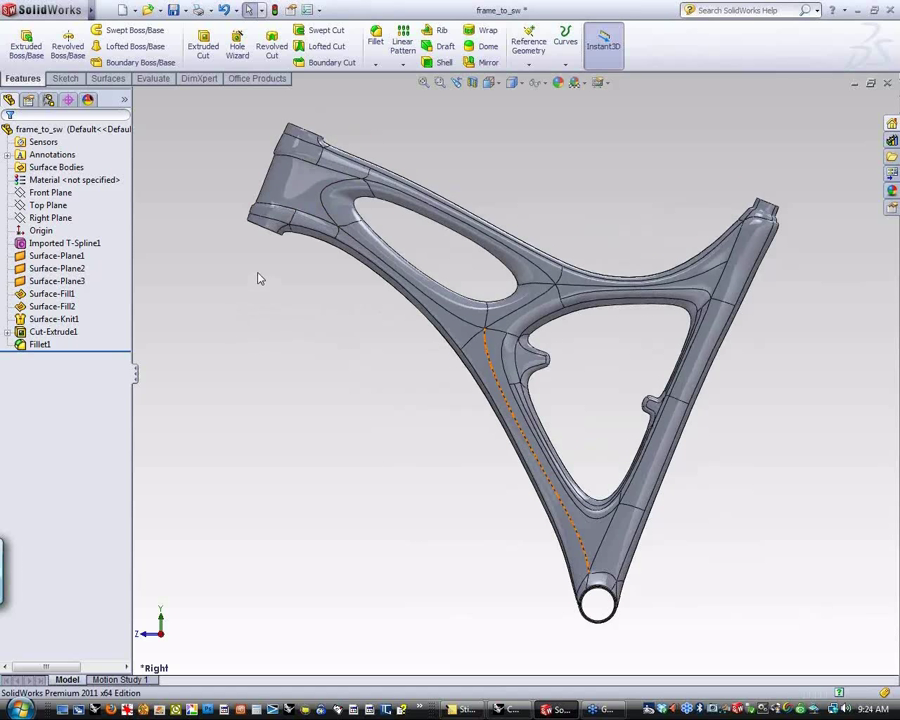
right_click(62, 243)
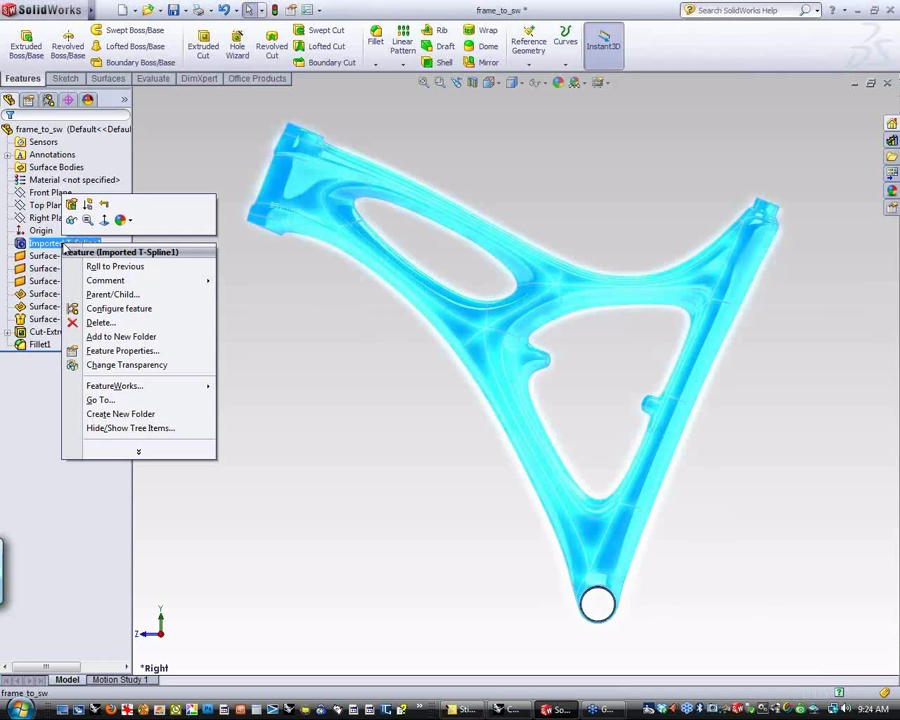
click(301, 327)
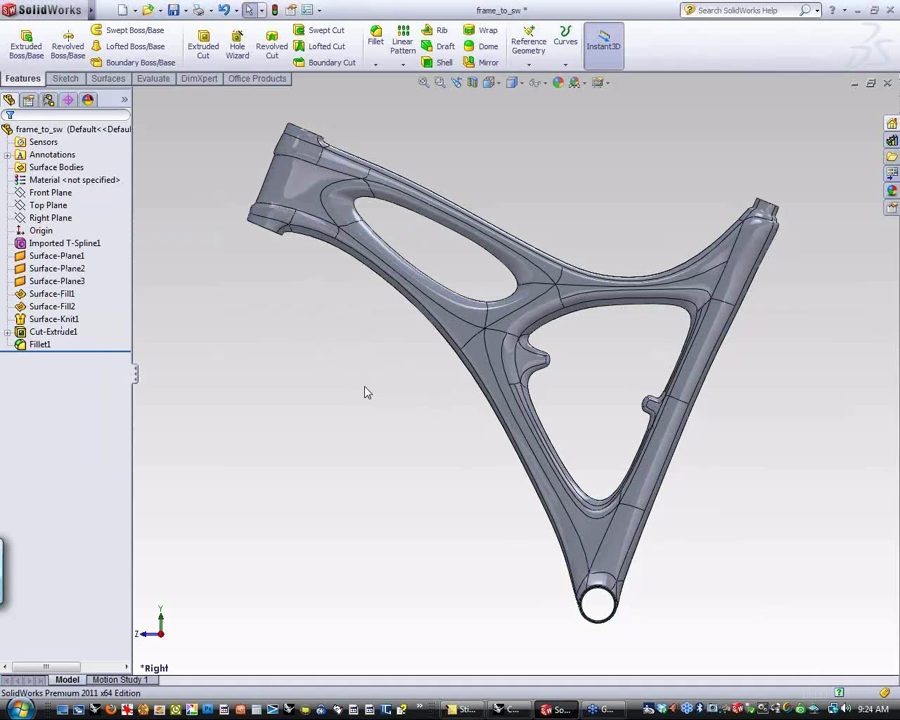
- Reopen the imported T-Spline for editing, select the head tube's vertices, rotate them slightly counterclockwise and lower them slightly
right_click(85, 243)
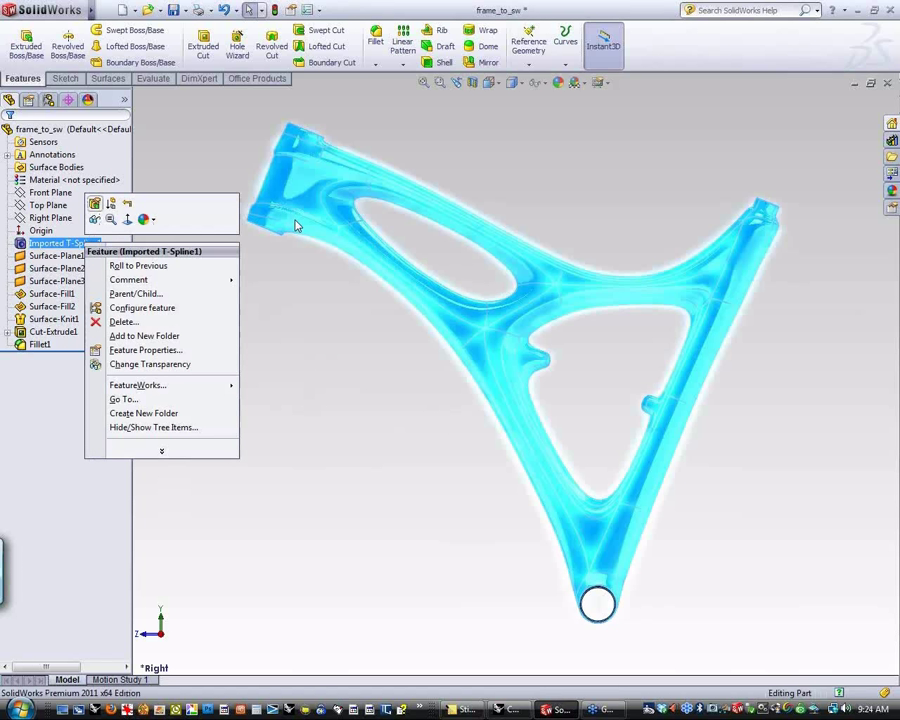
double_click(295, 226)
drag(202, 107, 401, 255)
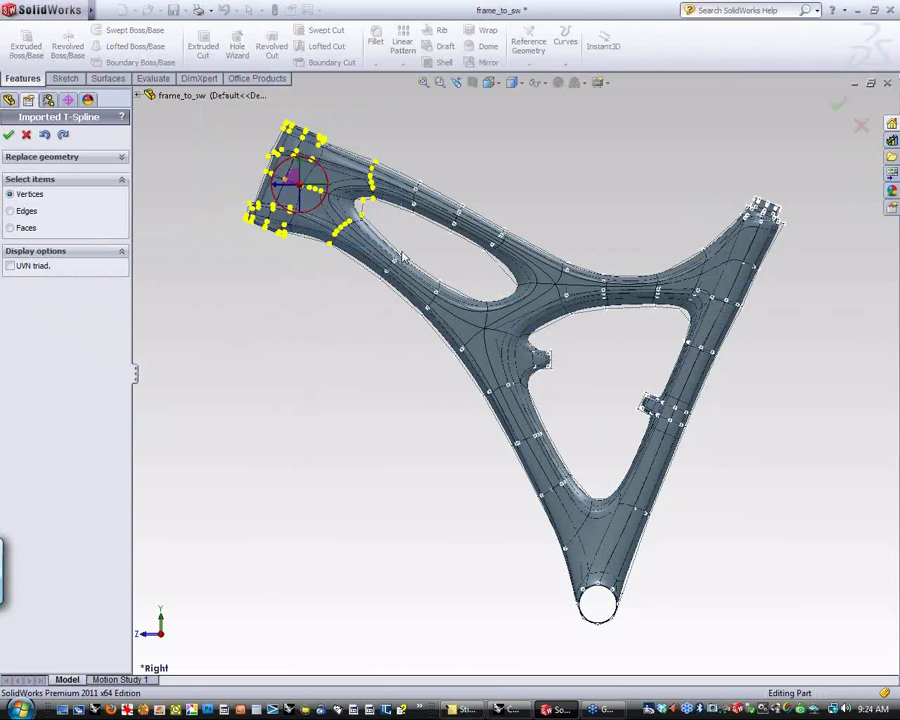
click(316, 209)
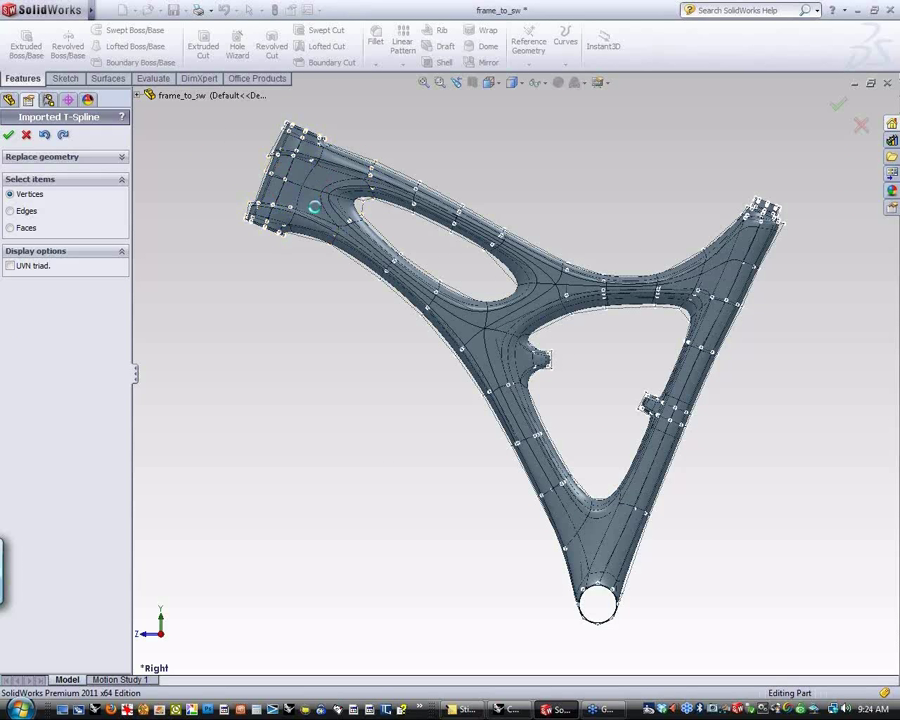
drag(219, 114, 394, 258)
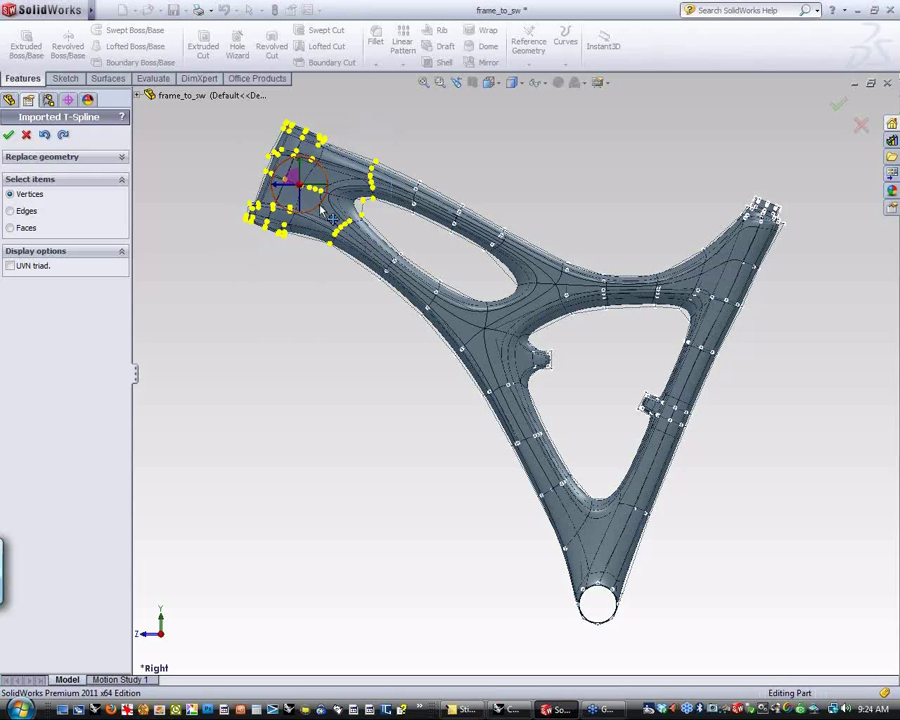
drag(322, 207, 316, 183)
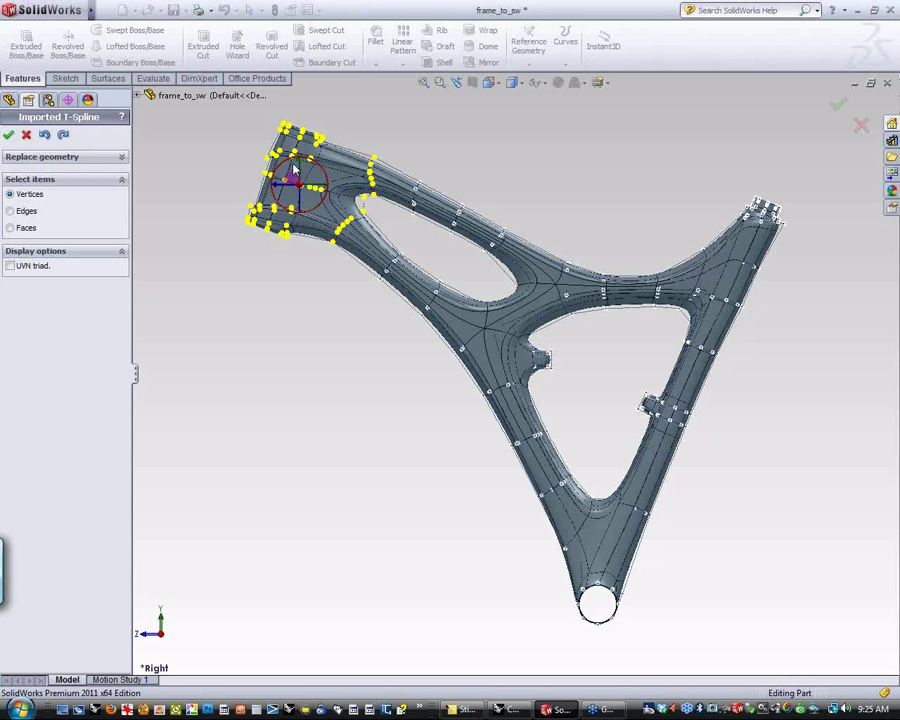
drag(301, 168, 299, 175)
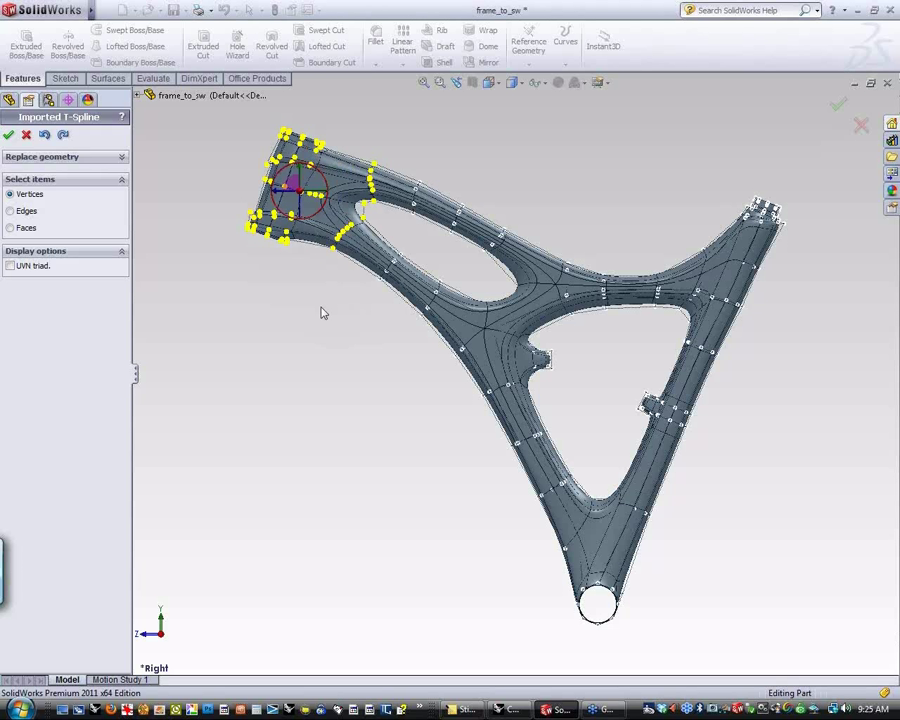
click(316, 347)
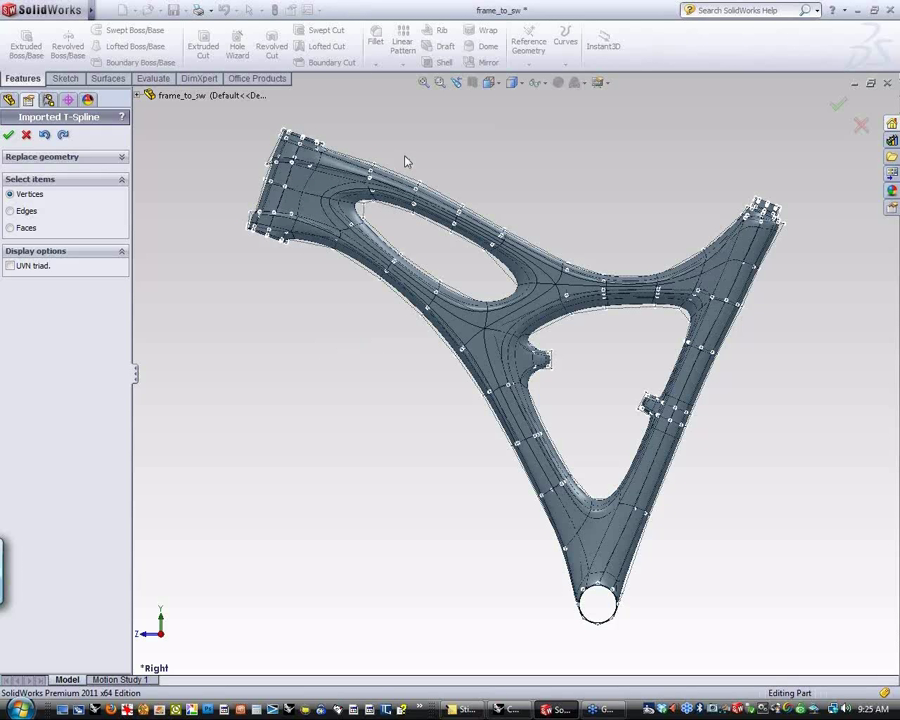
- Slightly adjust the control vertex rows along the frame's top tube above the front opening
drag(406, 161, 436, 237)
drag(428, 188, 472, 246)
click(479, 169)
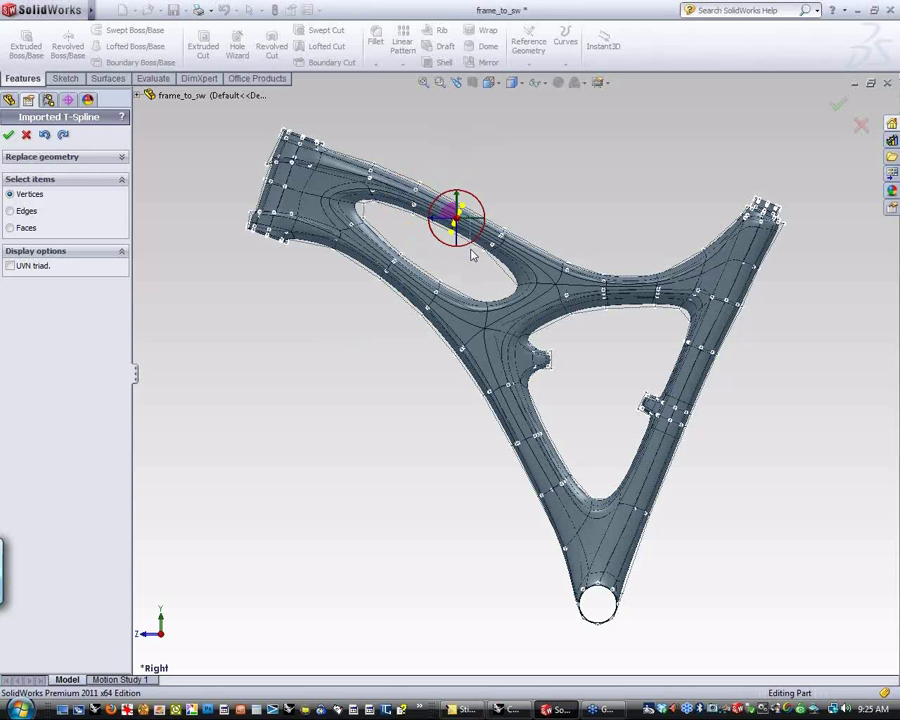
drag(461, 200, 500, 208)
click(515, 184)
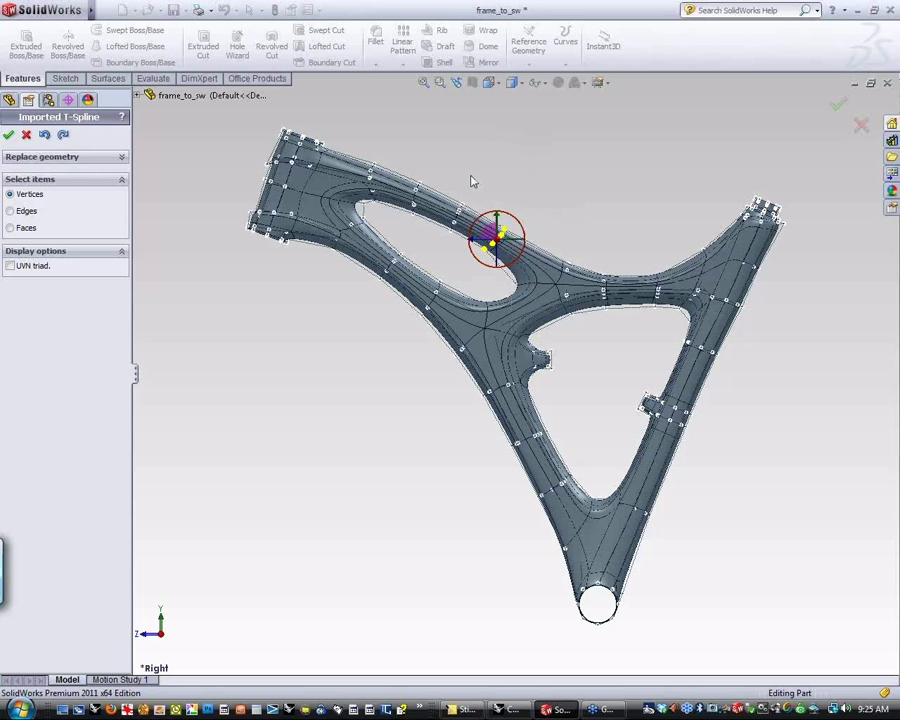
- Adjust the vertex row on the down tube behind the head tube and accept the T-Spline edit so the dependent features rebuild
click(472, 180)
drag(360, 300, 388, 261)
click(321, 307)
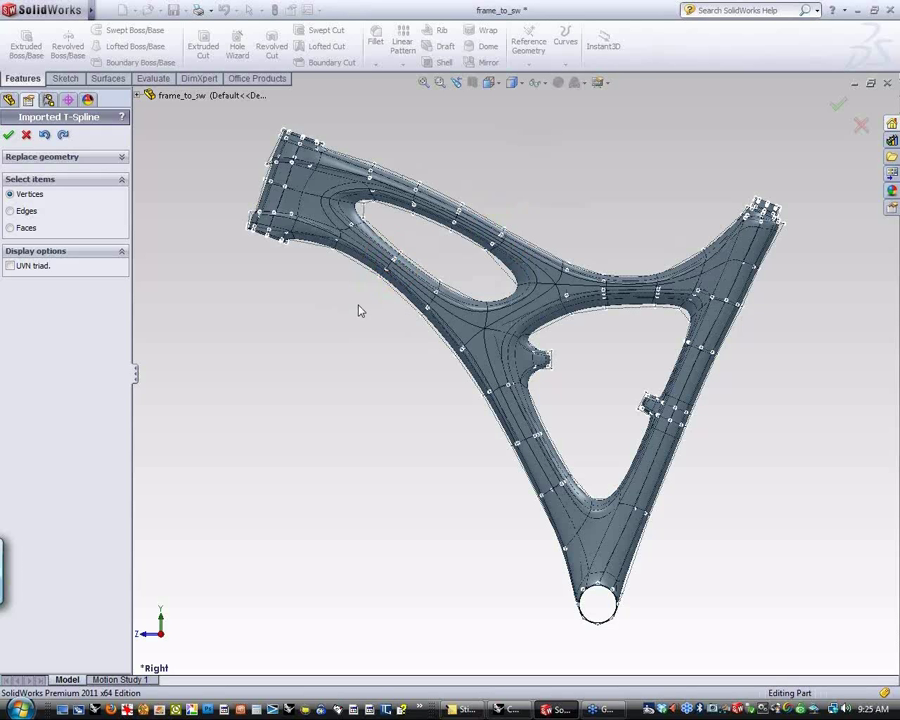
key(Return)
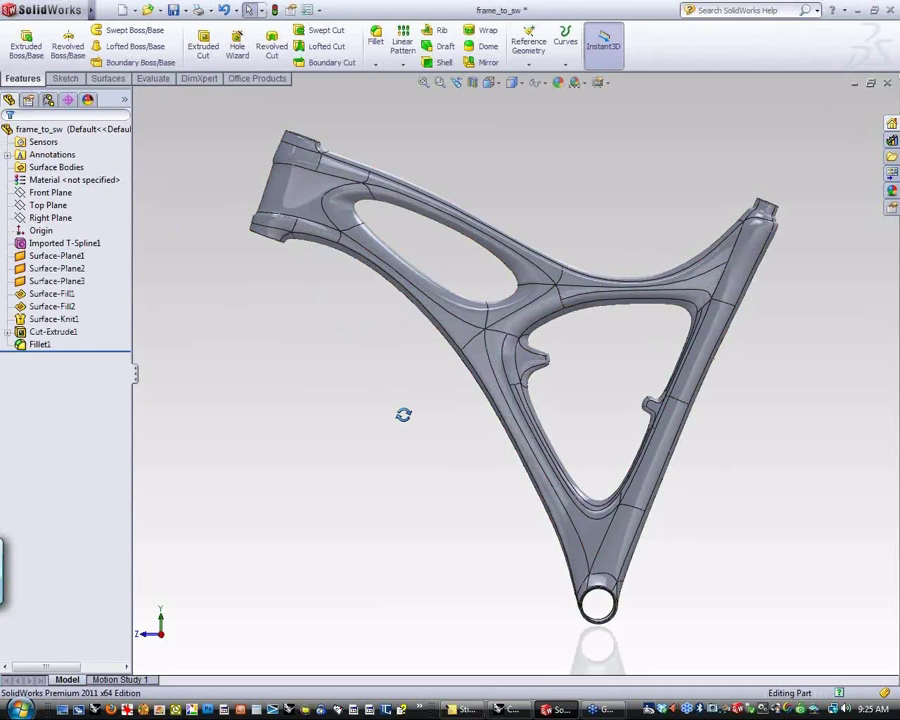
middle_drag(403, 414, 621, 565)
middle_drag(506, 504, 435, 447)
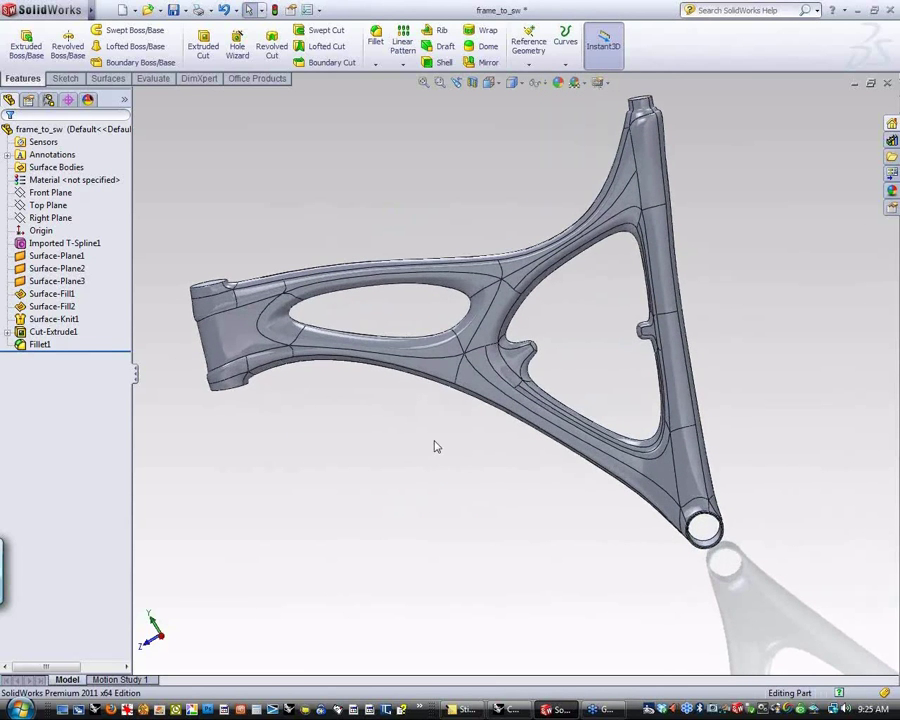
- Close the frame_to_sw part without saving it and open CompositeFrameSW.SLDPRT from the KyleWebinarInfo folder
click(888, 86)
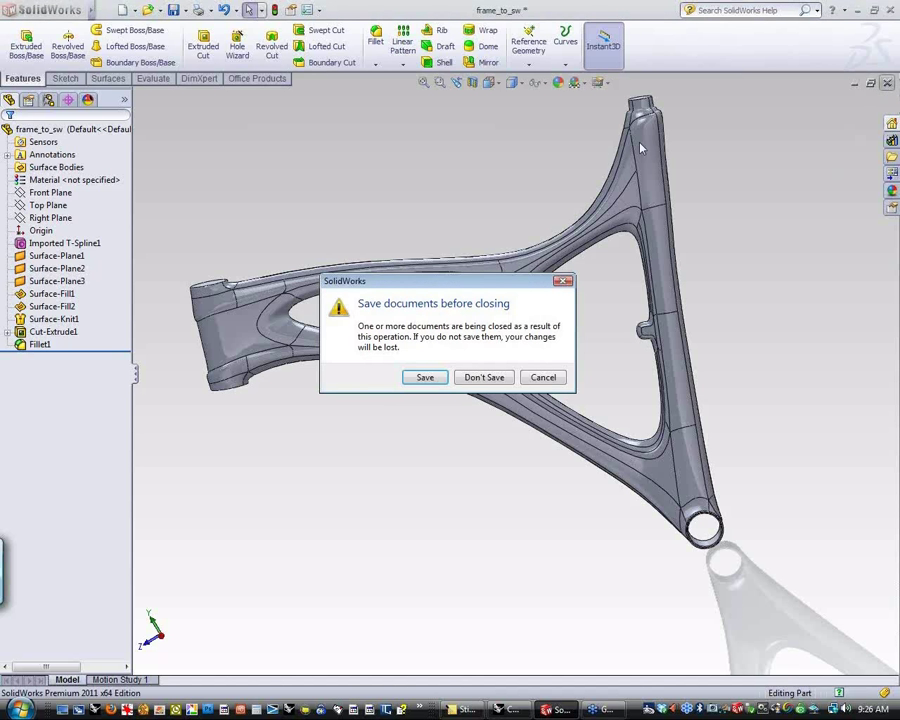
click(476, 377)
click(134, 10)
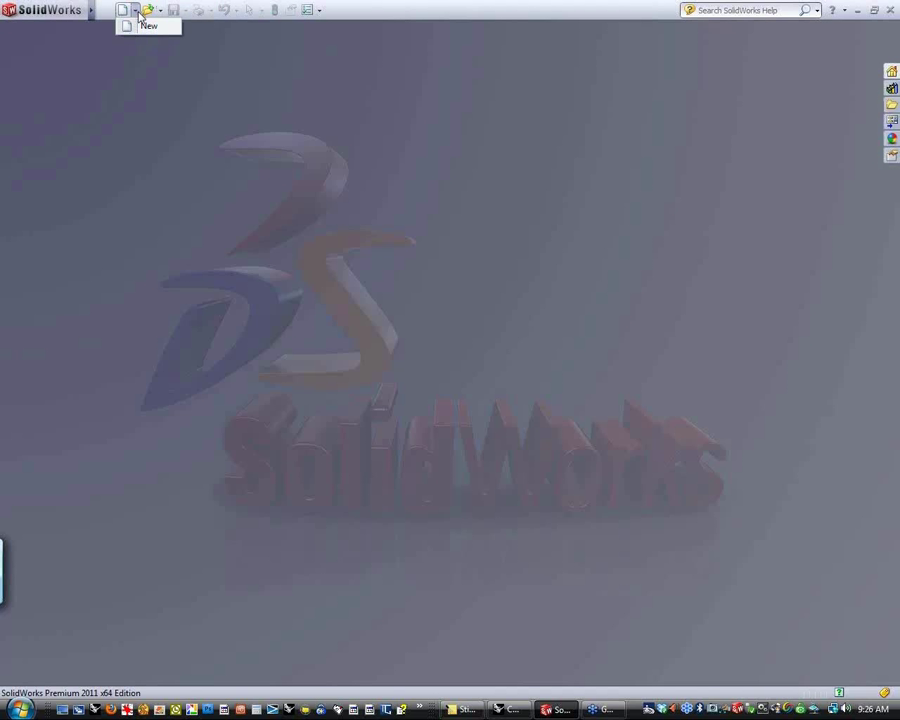
mouse_move(150, 12)
click(175, 26)
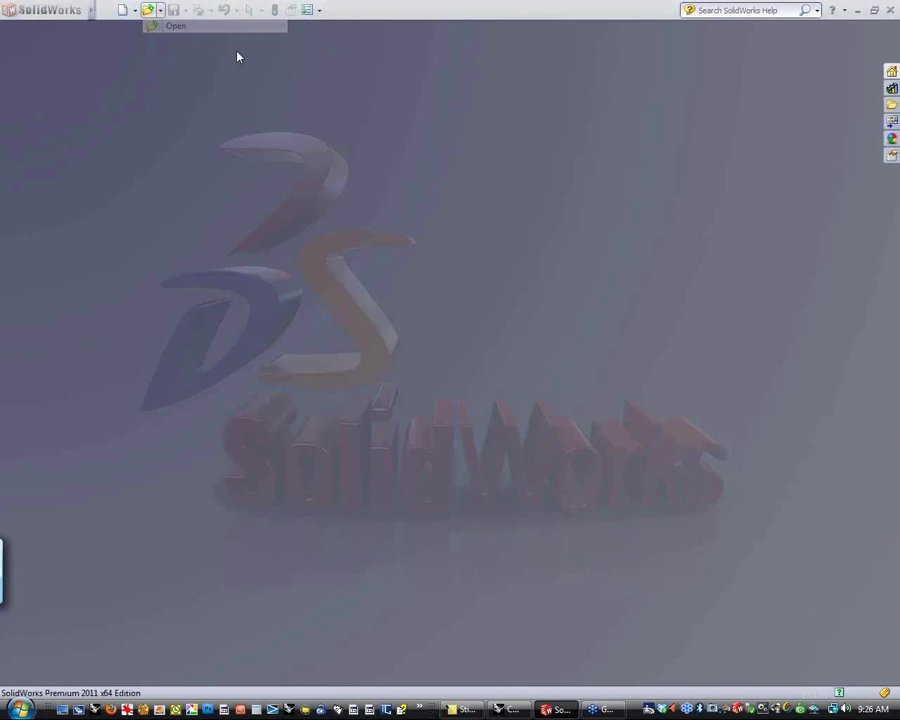
click(440, 227)
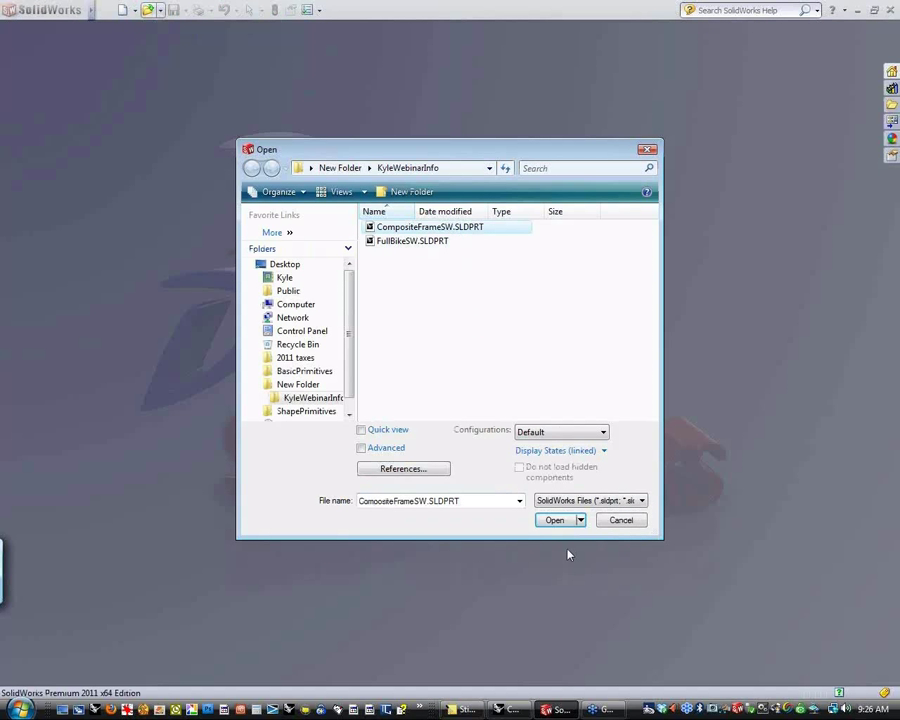
click(558, 522)
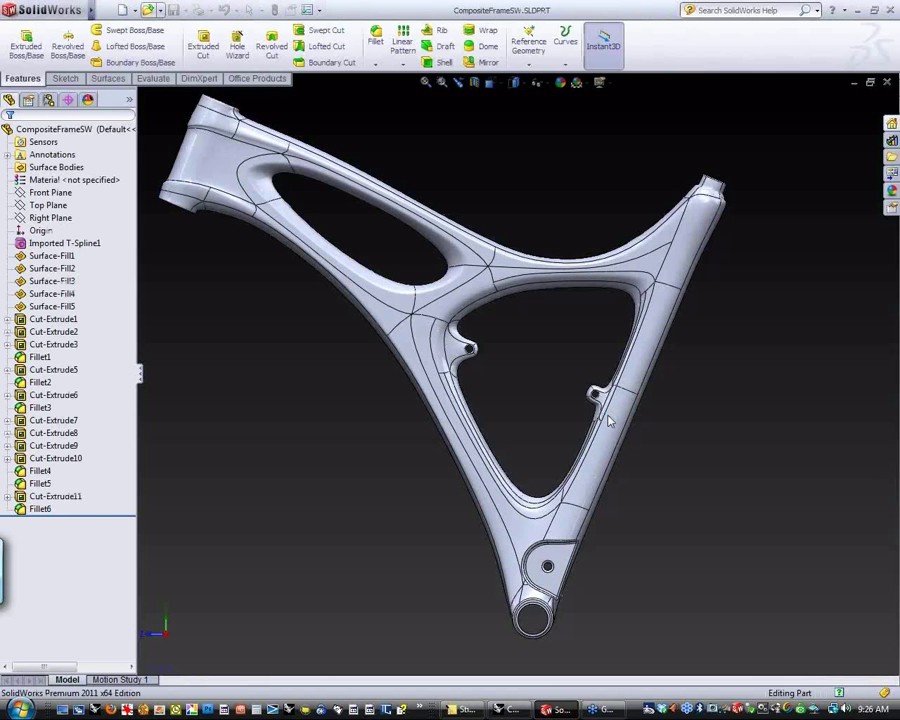
- Deepen the D-shaped pocket above the bottom bracket by pulling its flat floor face slightly further into the tube with Instant3D
middle_drag(725, 472, 697, 442)
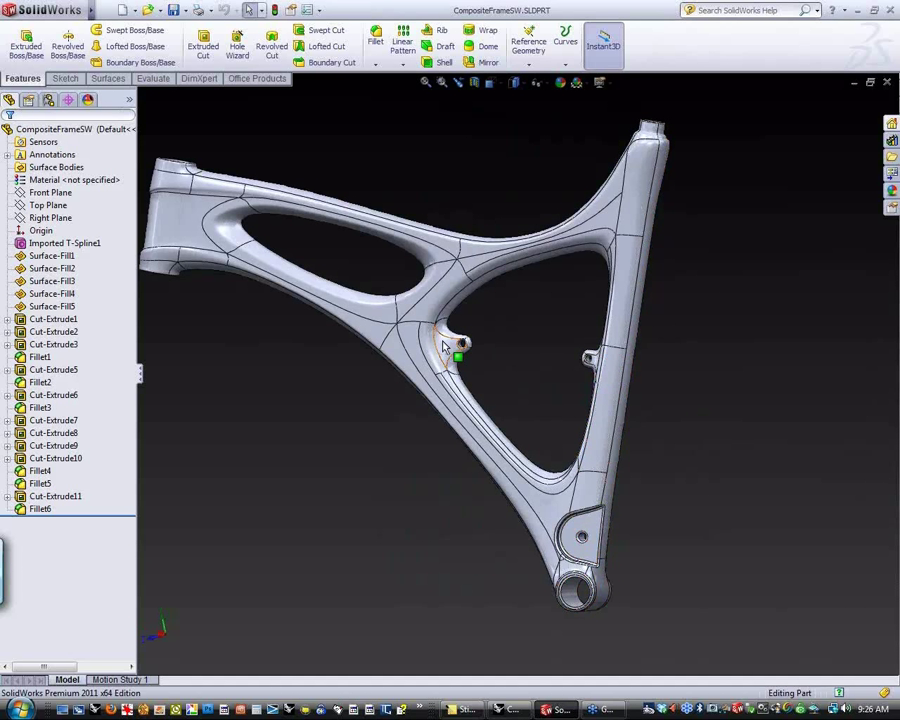
middle_drag(219, 376, 212, 474)
middle_drag(478, 566, 569, 571)
scroll(546, 535, down, 5)
scroll(519, 453, up, 8)
scroll(532, 368, up, 6)
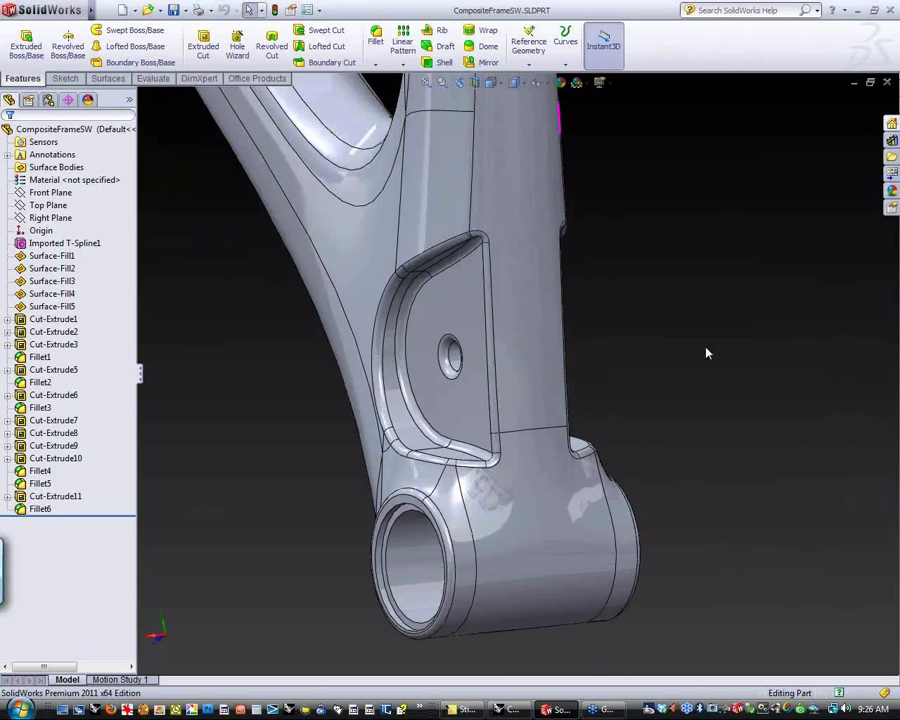
middle_drag(705, 352, 699, 382)
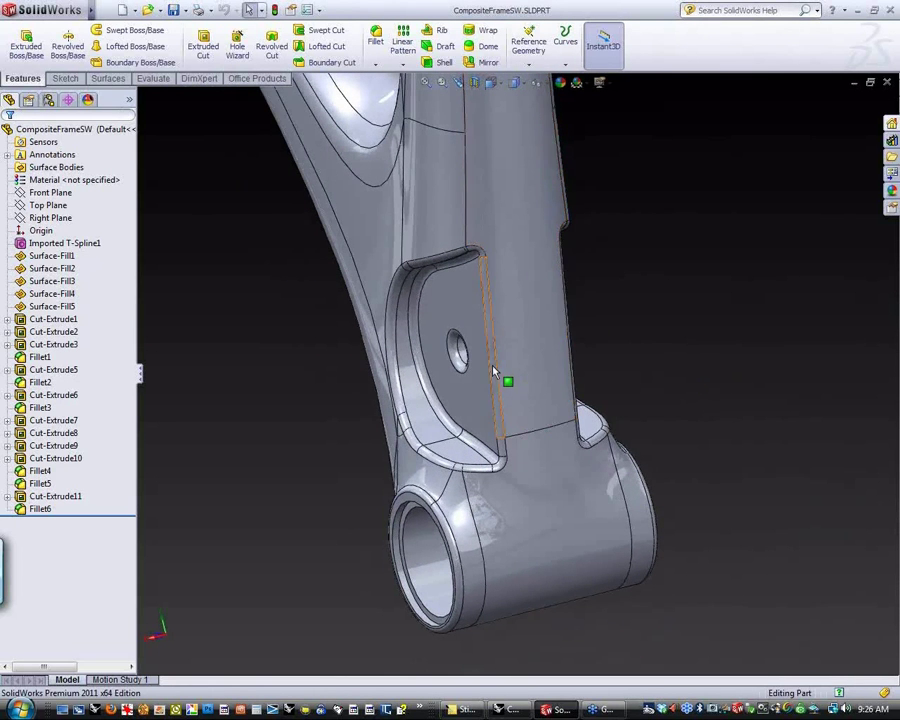
click(462, 412)
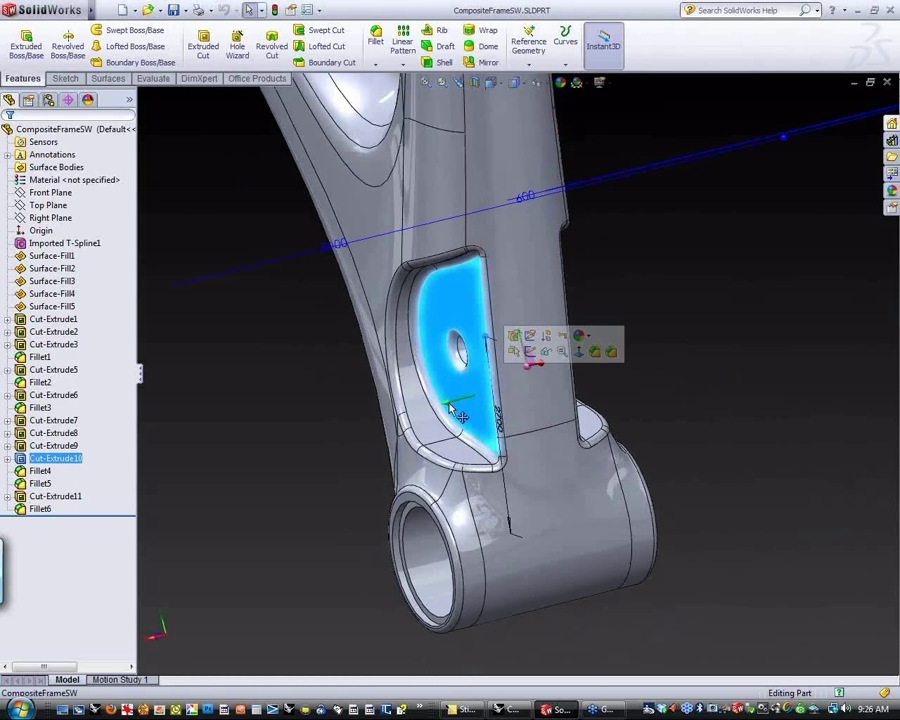
drag(458, 413, 458, 404)
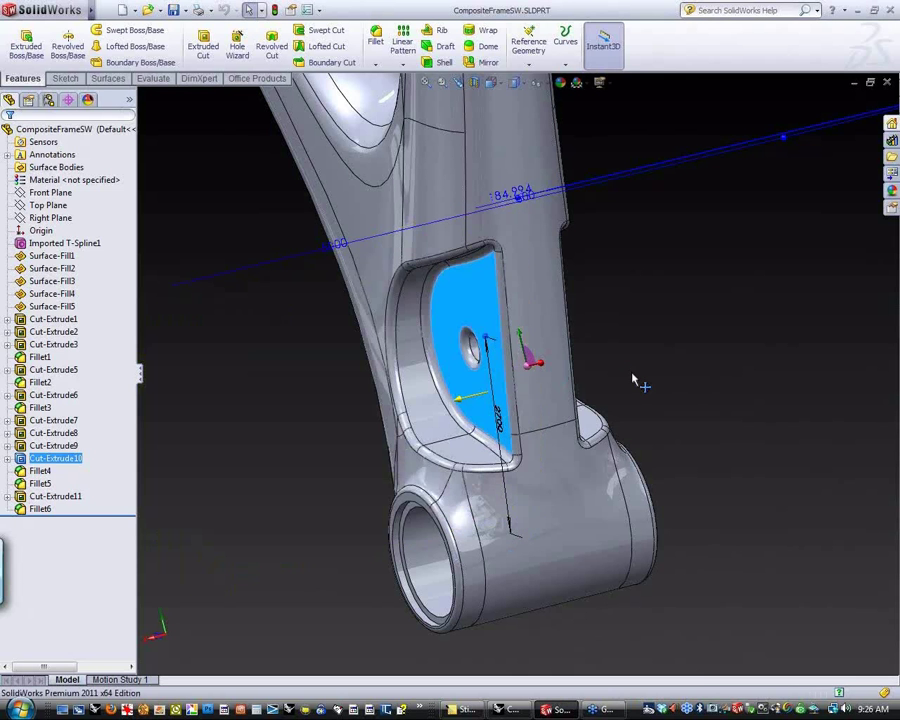
- Deepen the matching D-shaped pocket on the frame's opposite side by moving its floor face slightly into the tube
middle_drag(681, 378, 678, 348)
click(678, 348)
mouse_move(712, 342)
mouse_down()
mouse_move(704, 356)
mouse_move(718, 357)
mouse_move(701, 354)
mouse_up()
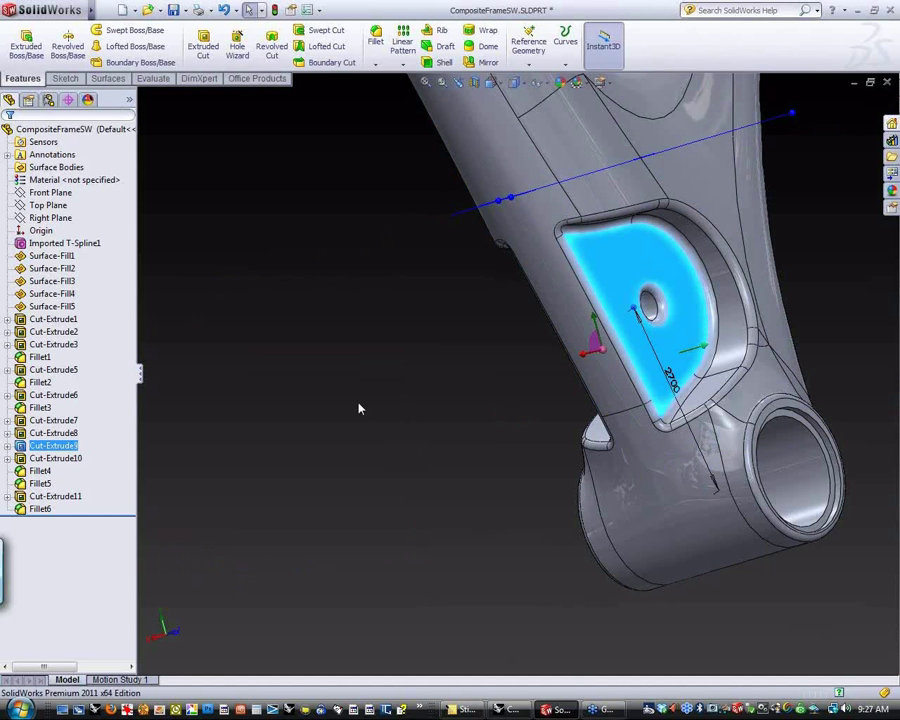
- Examine the rebuilt pocket fillets, the bottom bracket bore and the holes in the two lugs of the composite frame
middle_drag(362, 410, 586, 396)
scroll(586, 396, down, 3)
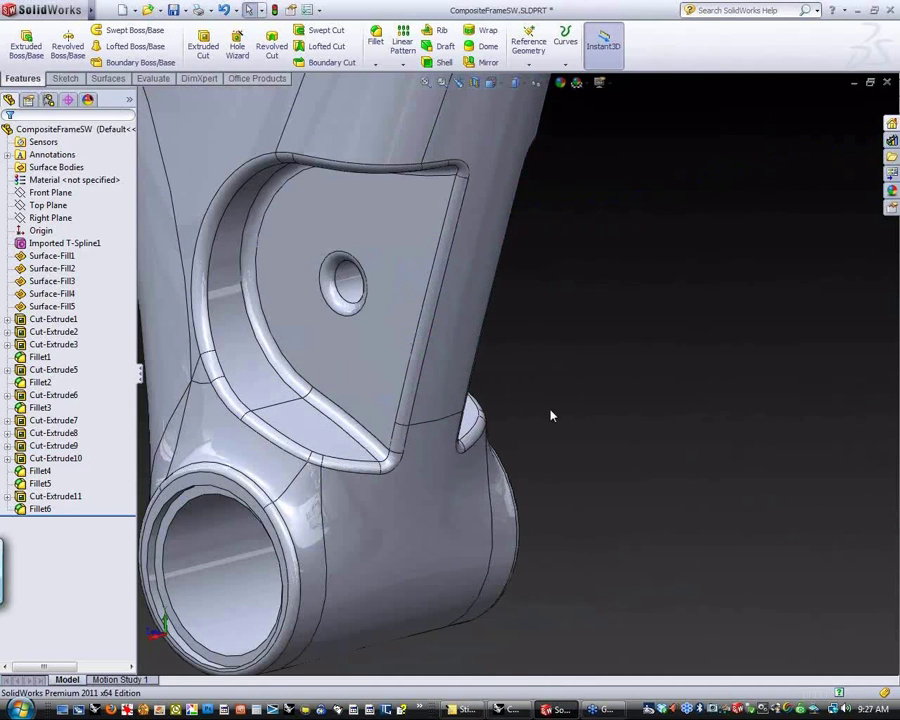
scroll(486, 485, up, 10)
middle_drag(486, 485, 512, 472)
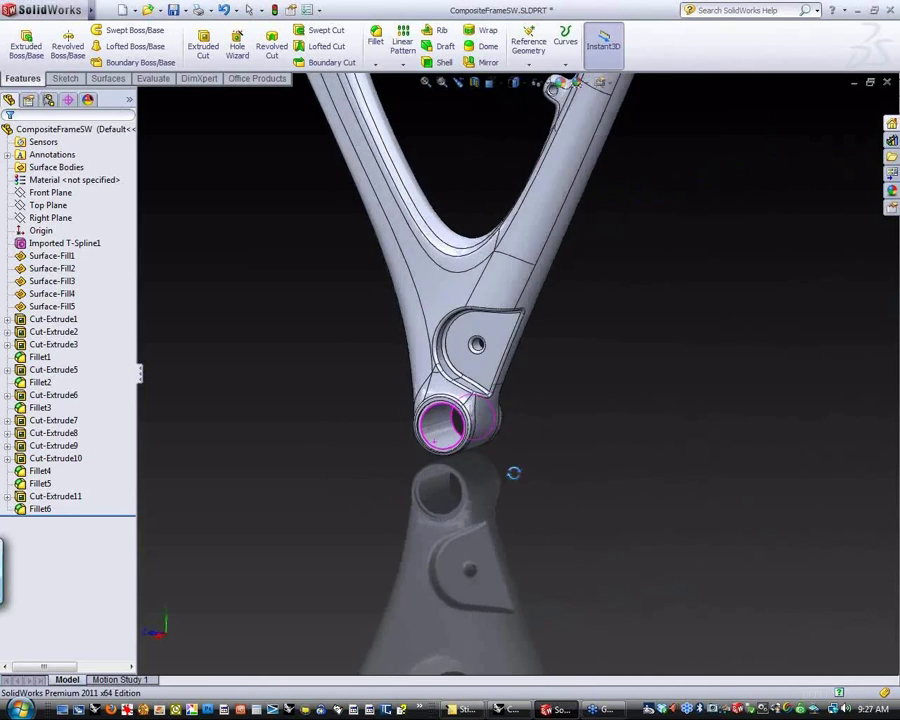
scroll(593, 366, up, 8)
scroll(527, 283, down, 10)
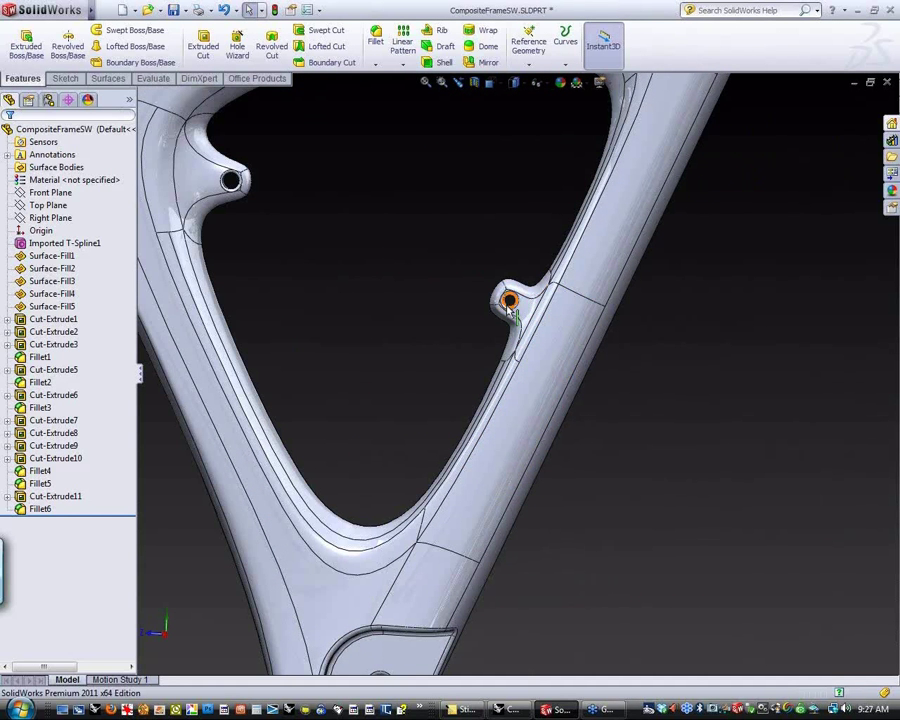
scroll(512, 304, down, 2)
scroll(510, 308, up, 5)
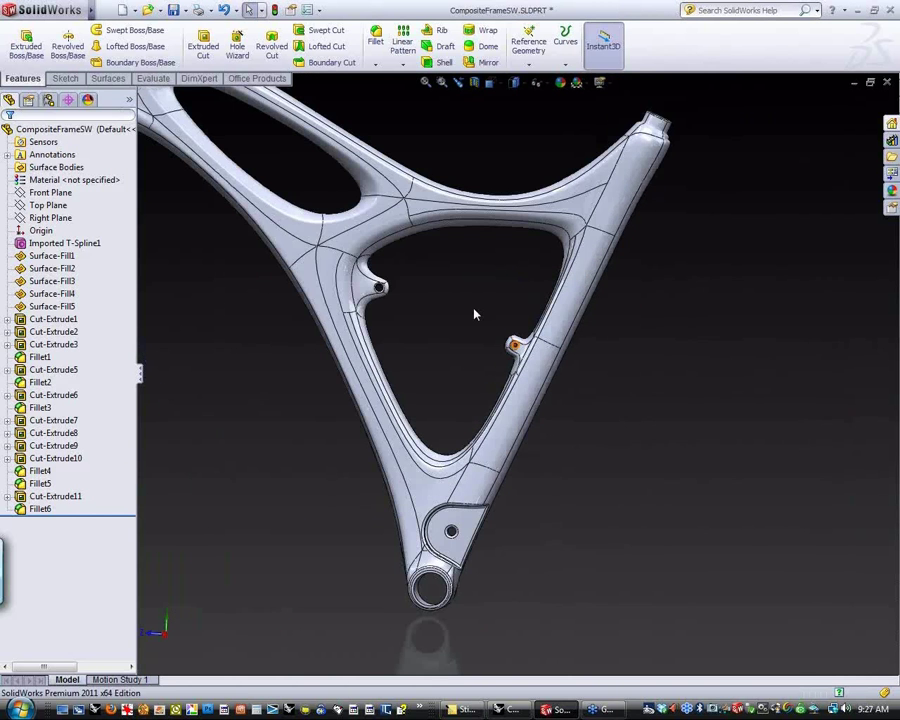
- Open the composite frame's imported T-Spline for editing and shift the vertices around the rear tube's small lug slightly towards the front
click(66, 244)
right_click(68, 245)
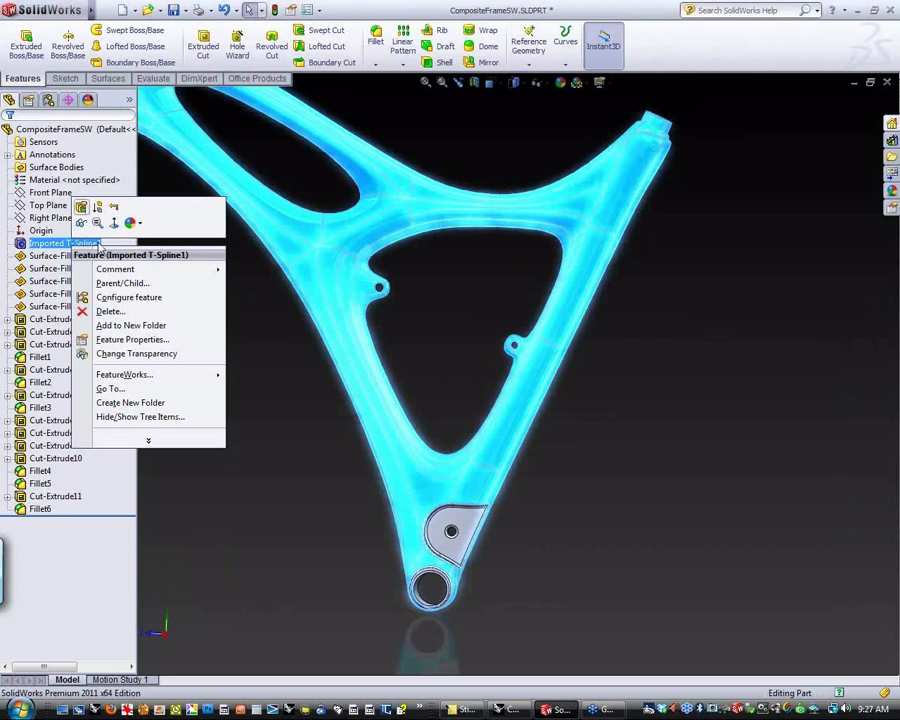
click(82, 208)
drag(480, 307, 613, 404)
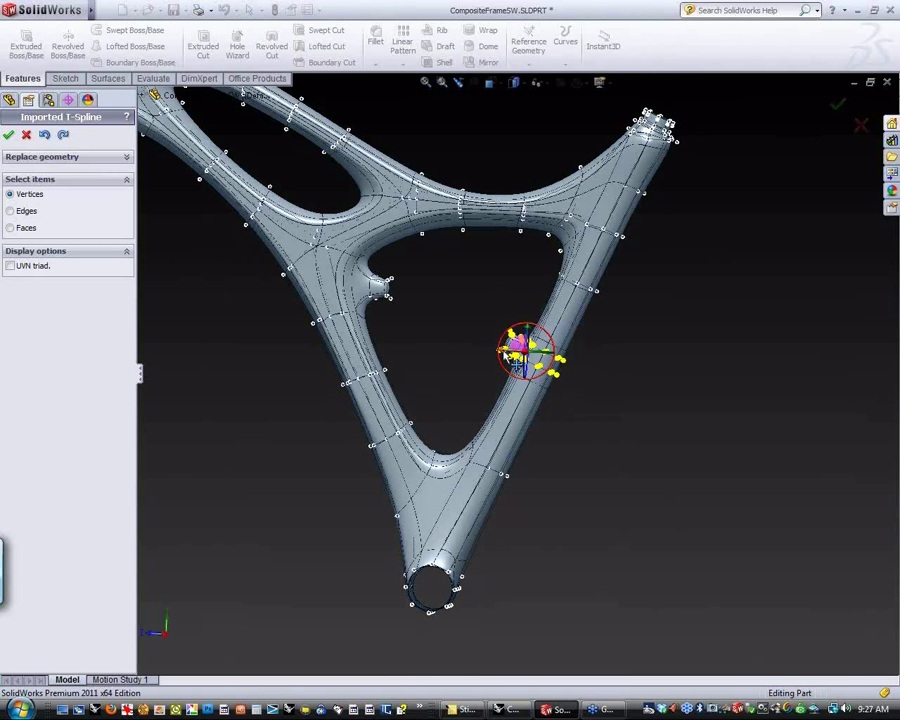
mouse_move(512, 358)
mouse_down()
mouse_move(504, 368)
mouse_move(516, 352)
mouse_up()
click(531, 274)
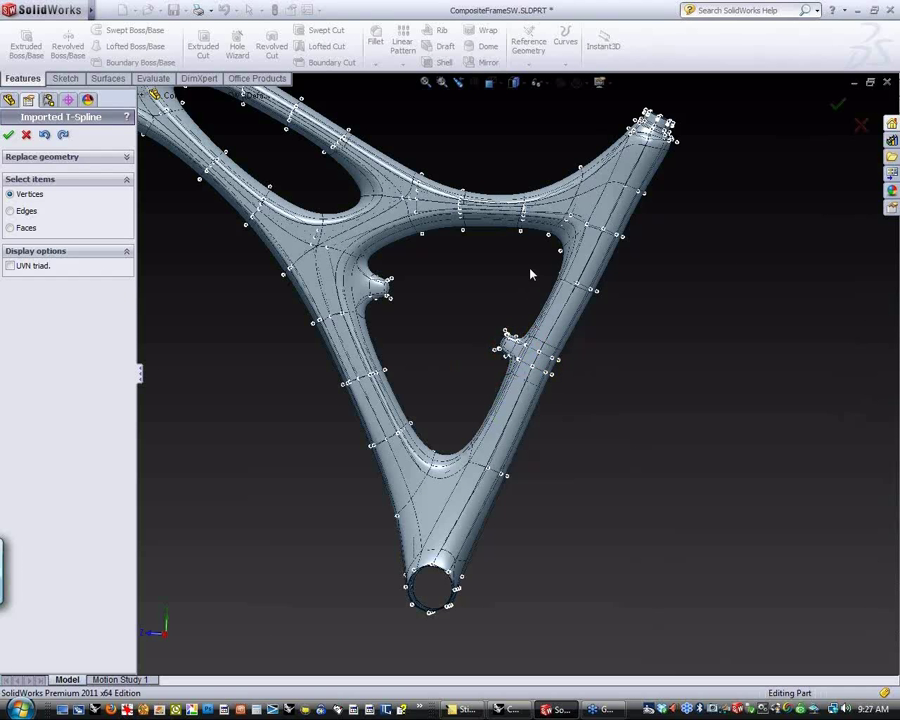
- Shift the row of control vertices on the rear tube above the small lug slightly towards the frame's front
drag(580, 289, 511, 267)
click(486, 395)
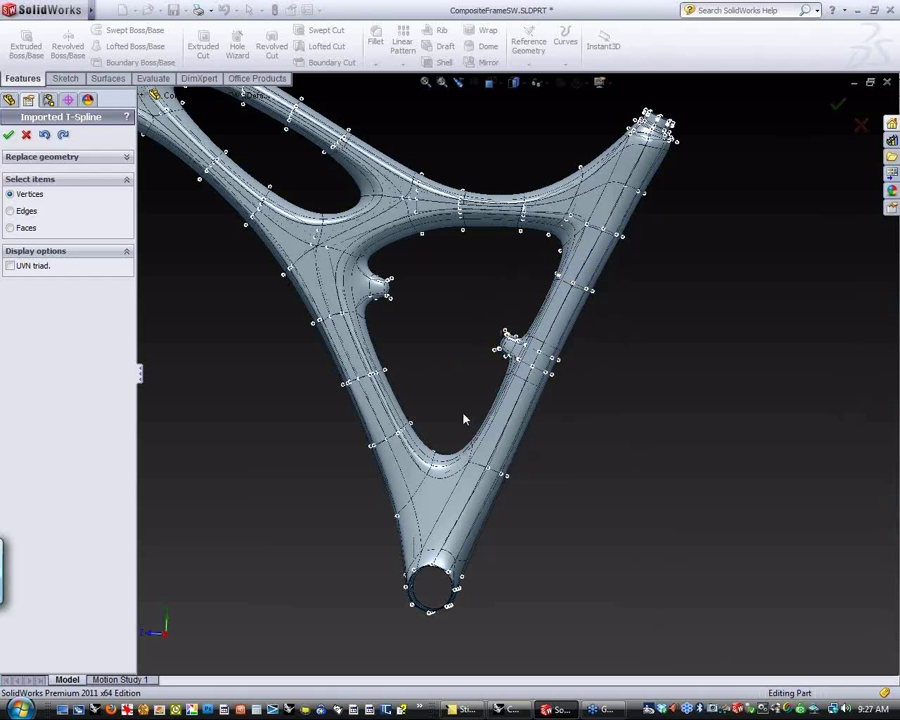
drag(464, 420, 526, 490)
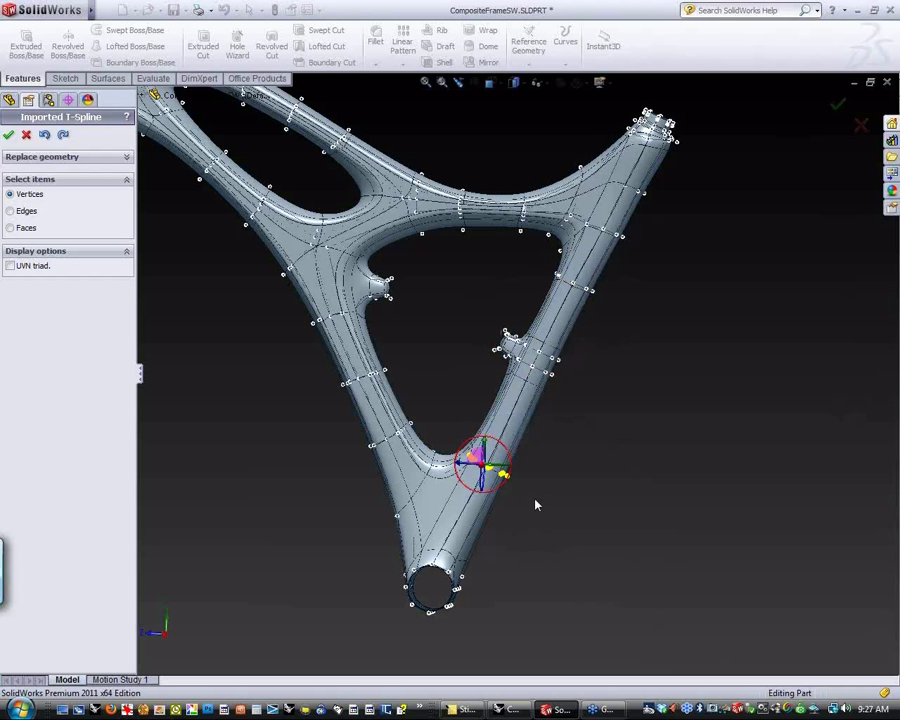
click(570, 448)
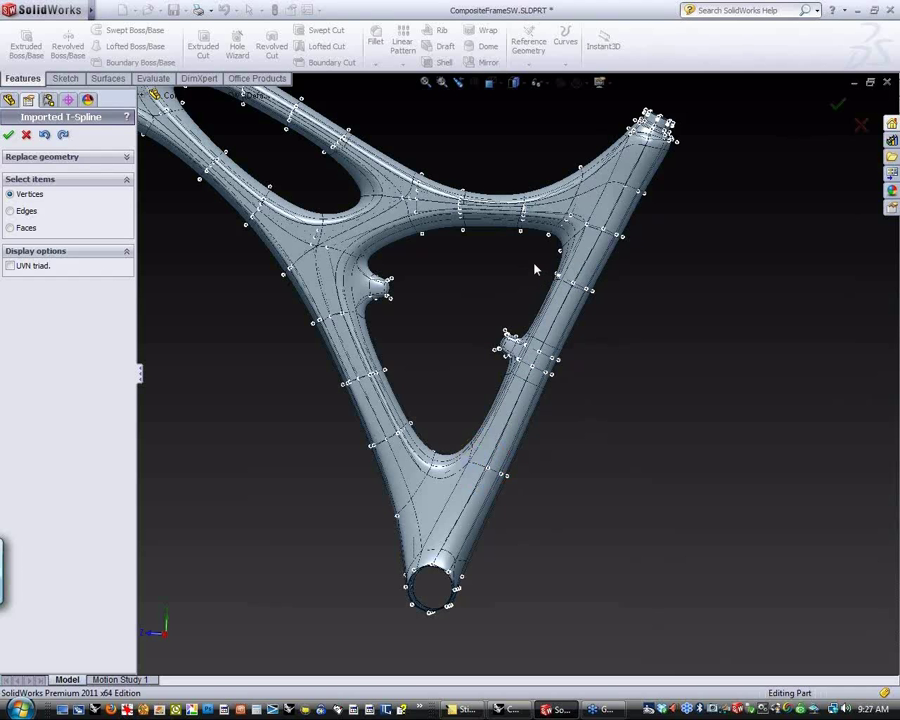
drag(535, 269, 628, 322)
drag(547, 288, 494, 280)
click(499, 315)
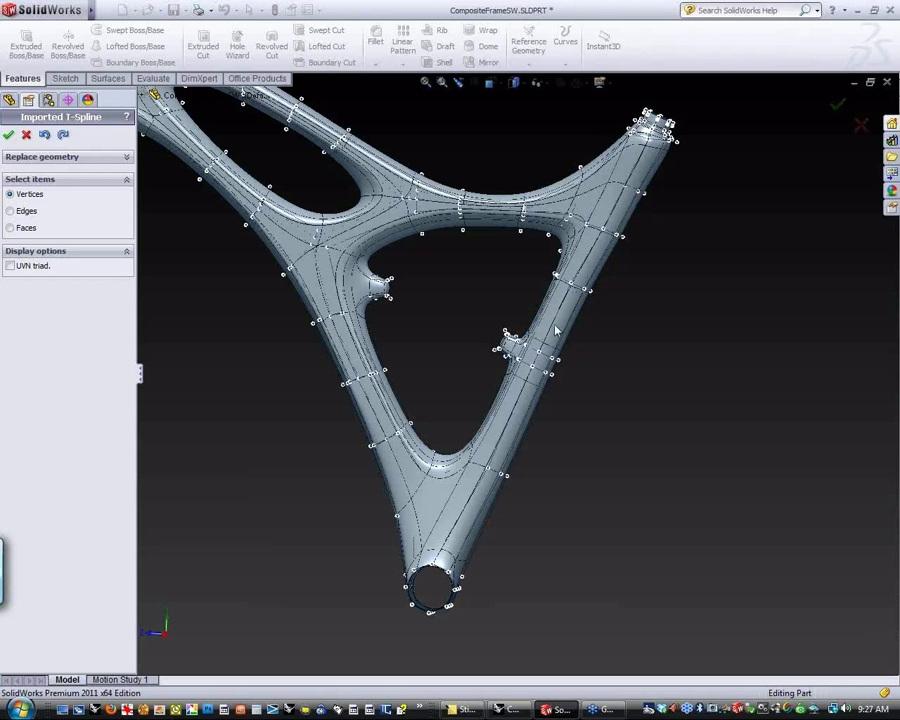
- Shift the vertices around the rear tube's small lug slightly further towards the frame's front and apply the T-Spline edit
drag(474, 309, 590, 393)
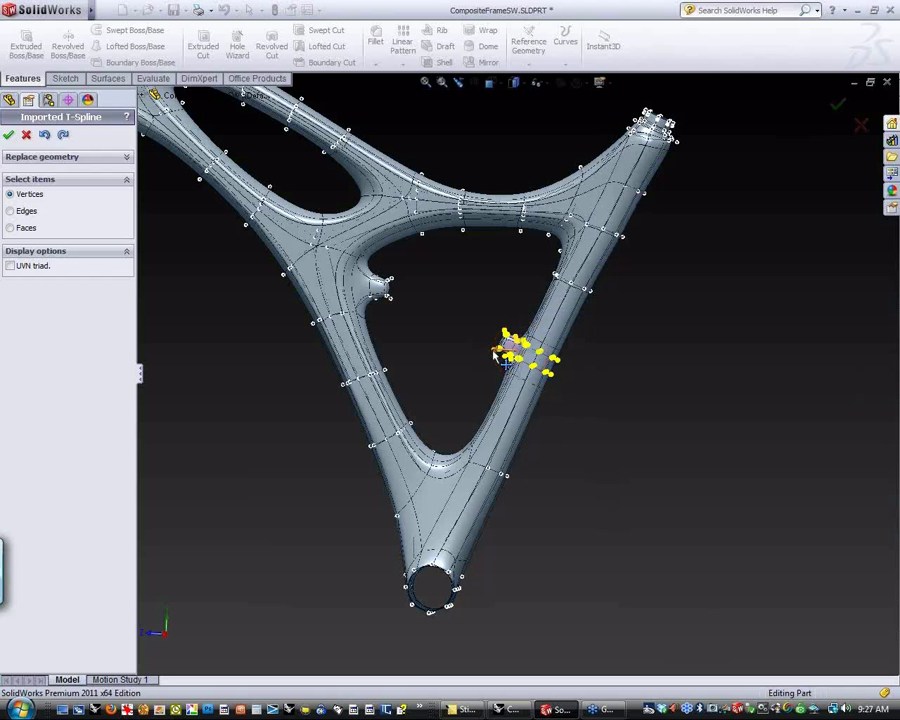
mouse_move(497, 360)
mouse_down()
mouse_move(484, 368)
mouse_move(490, 356)
mouse_up()
click(485, 309)
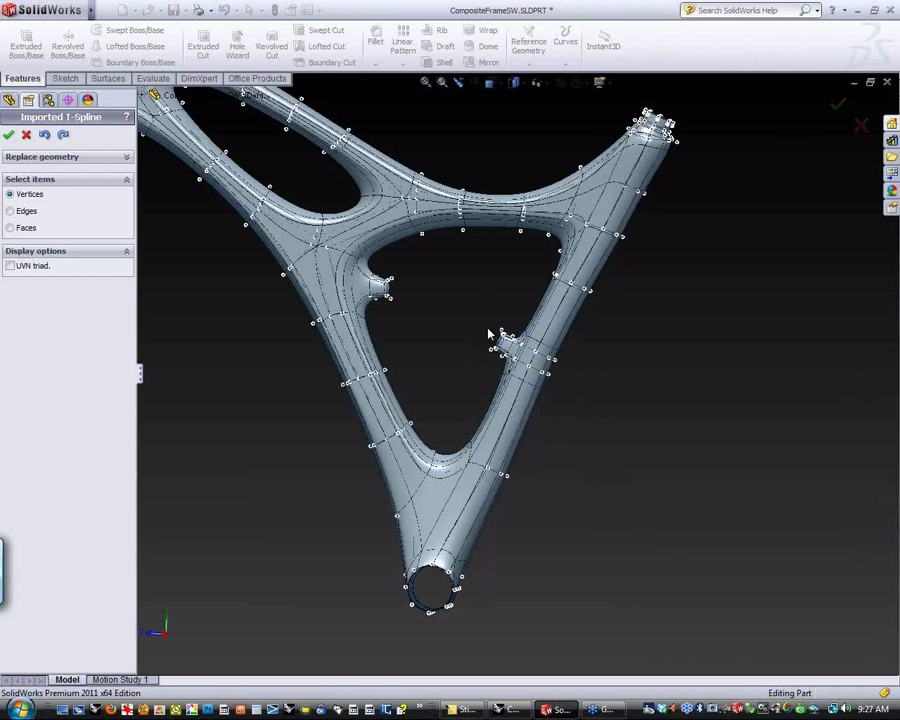
click(9, 134)
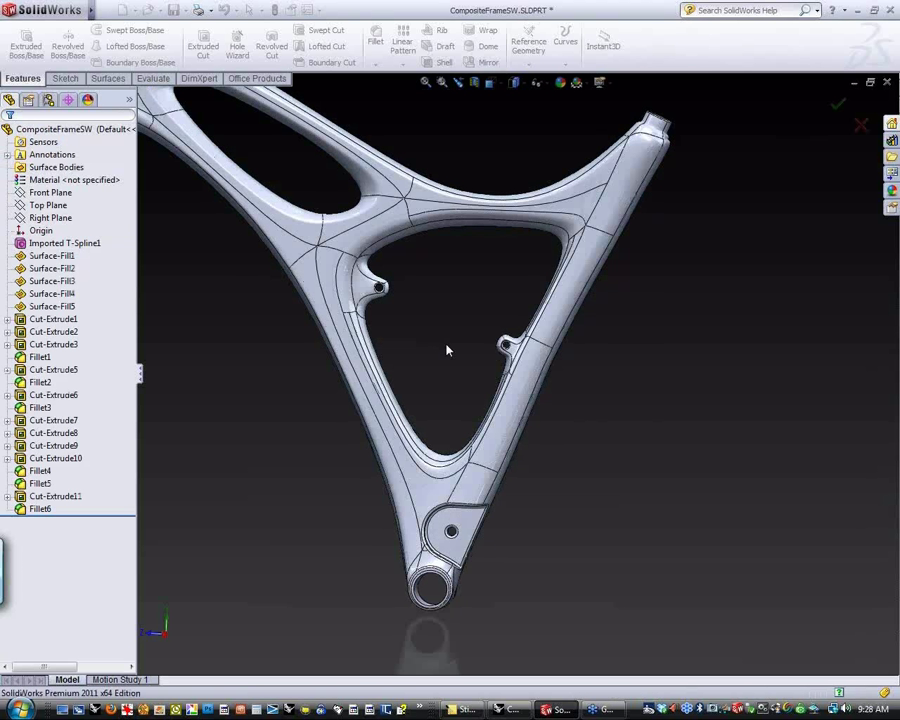
middle_drag(502, 347, 478, 356)
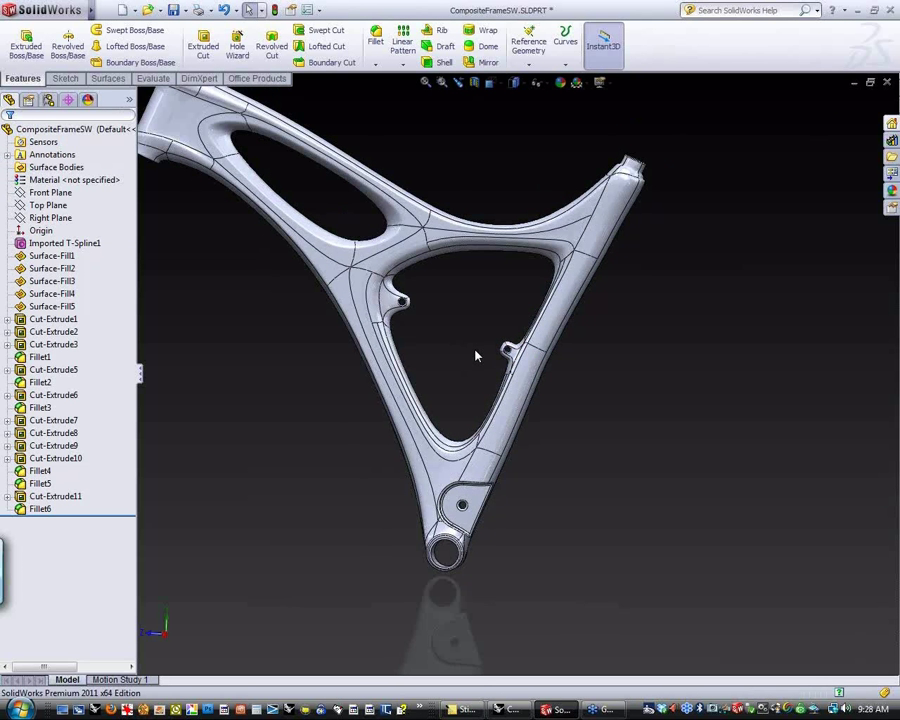
scroll(476, 356, up, 3)
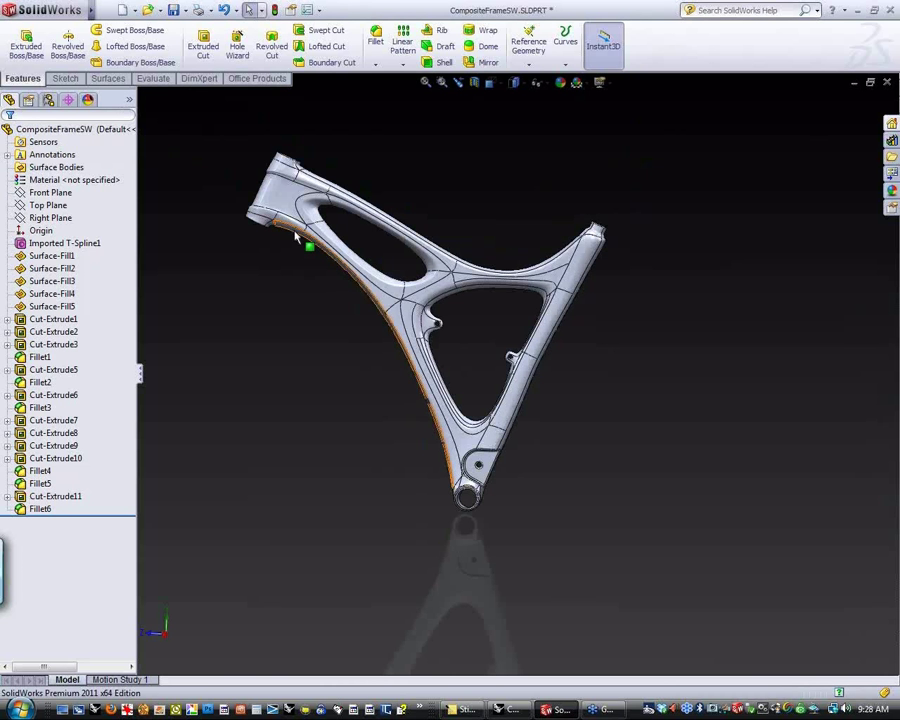
- Open the imported T-Spline for editing again and move all vertices of the head tube end slightly straight down
scroll(303, 240, down, 4)
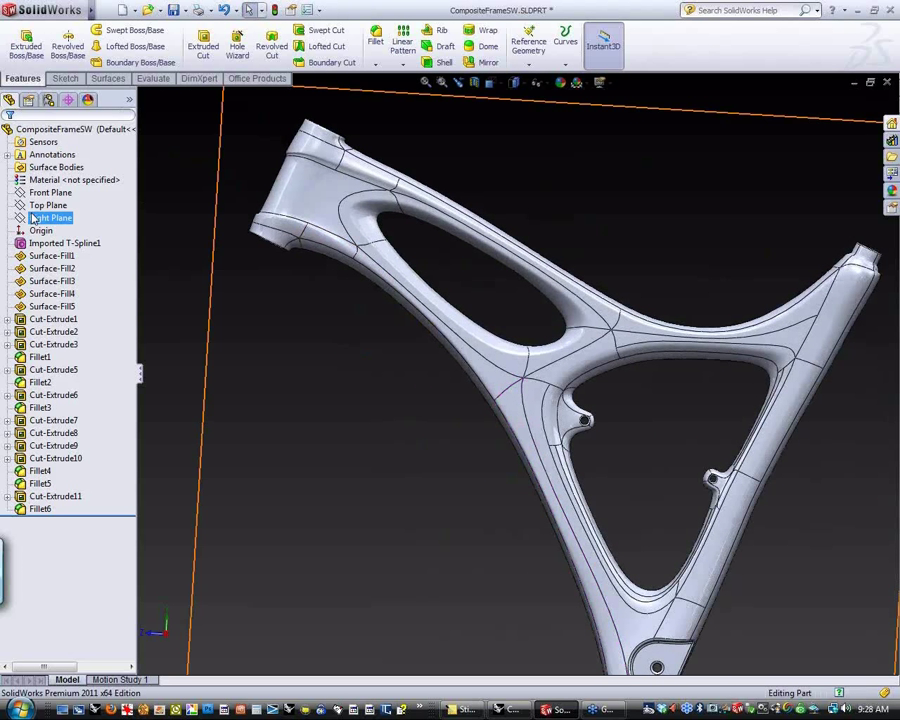
key(f)
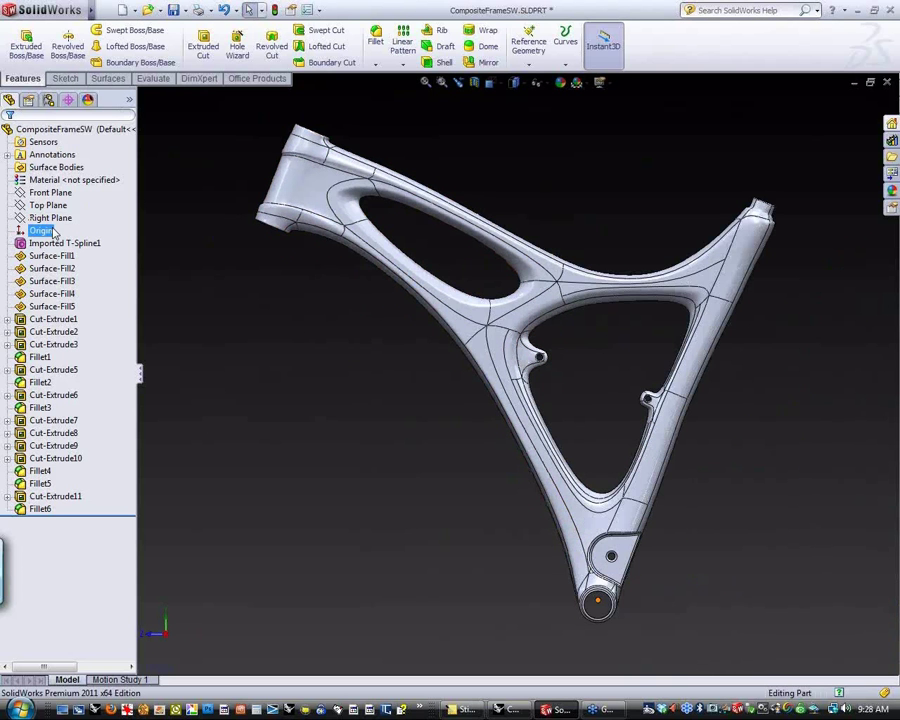
right_click(55, 244)
click(78, 205)
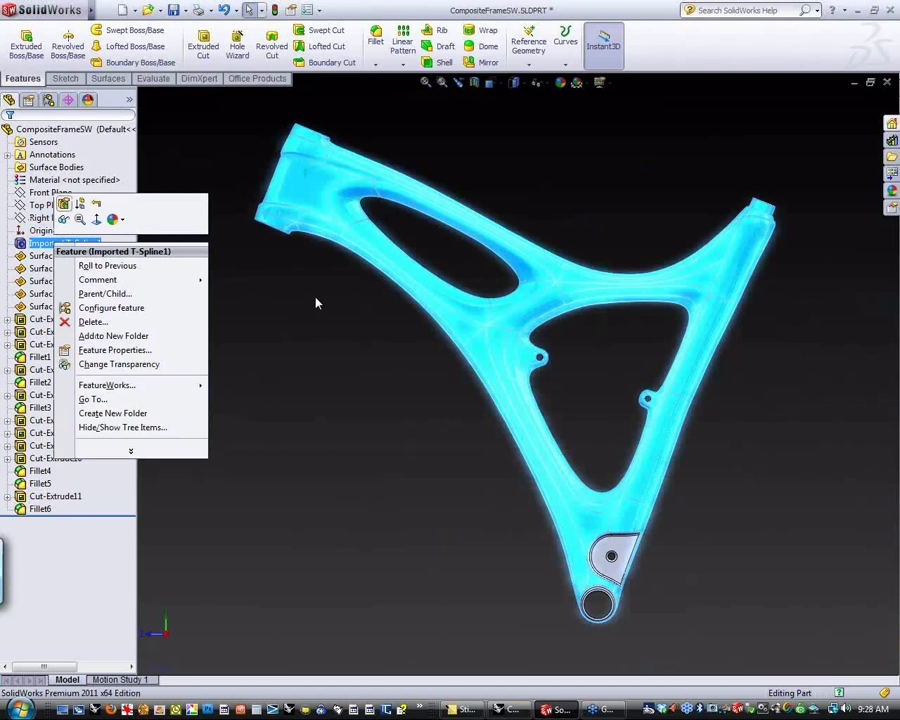
drag(222, 104, 398, 256)
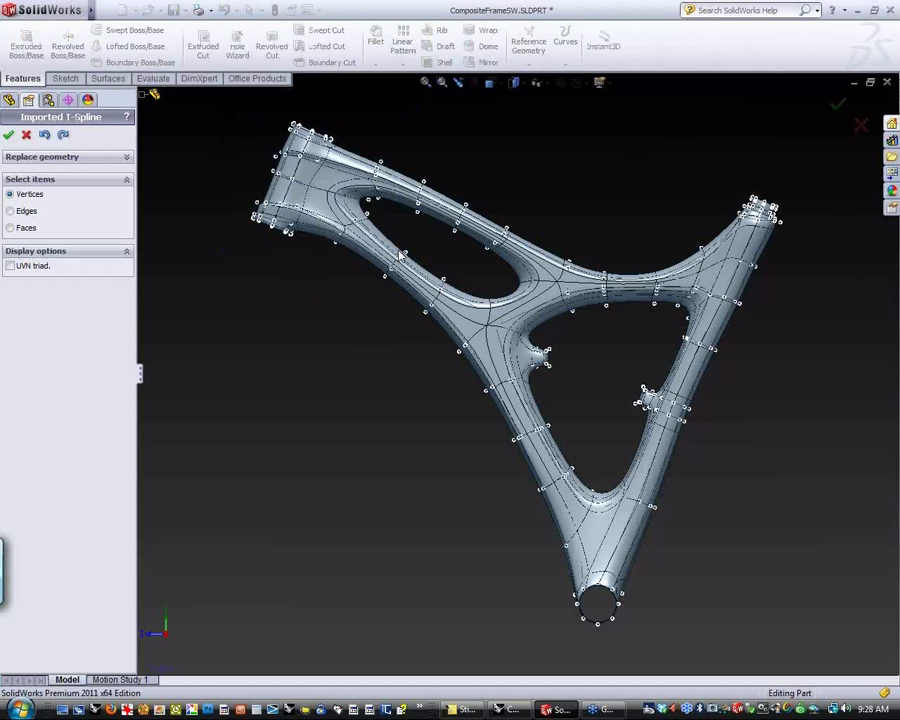
middle_drag(316, 272, 190, 106)
drag(230, 118, 402, 268)
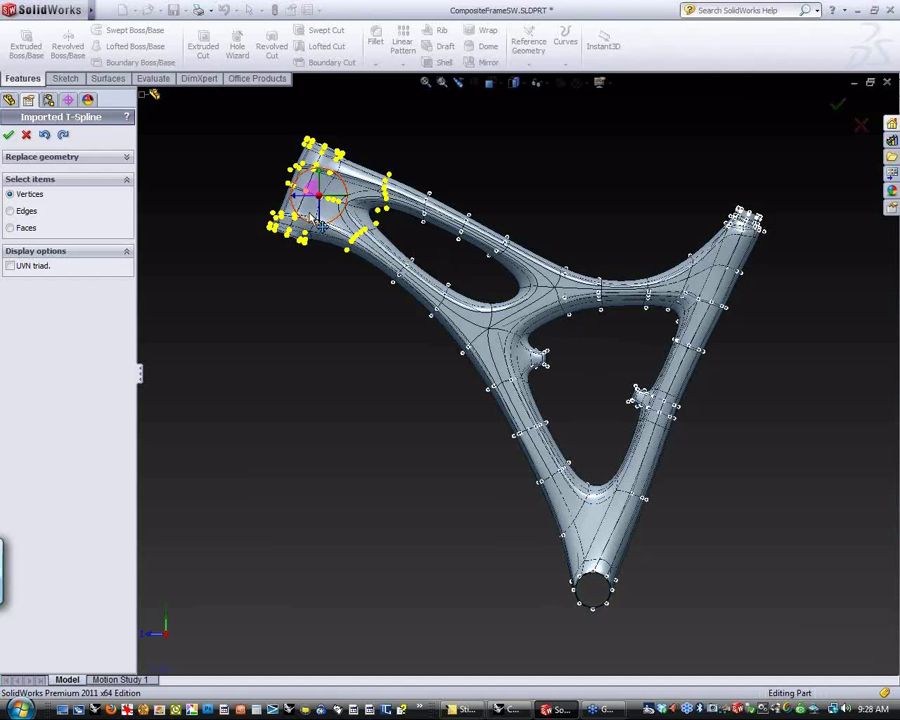
drag(357, 210, 352, 203)
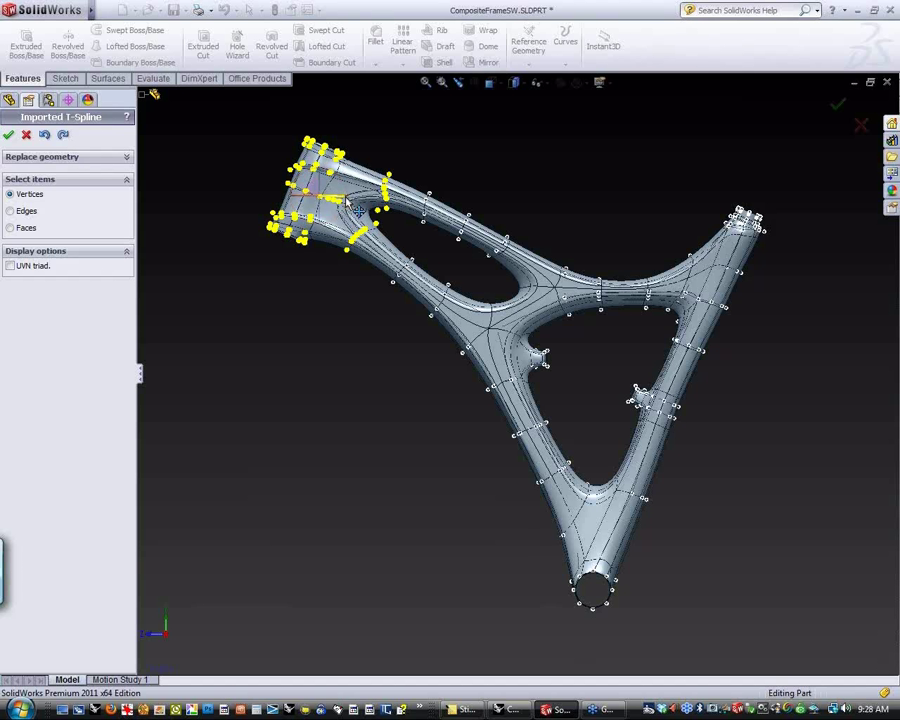
click(320, 192)
drag(324, 180, 333, 188)
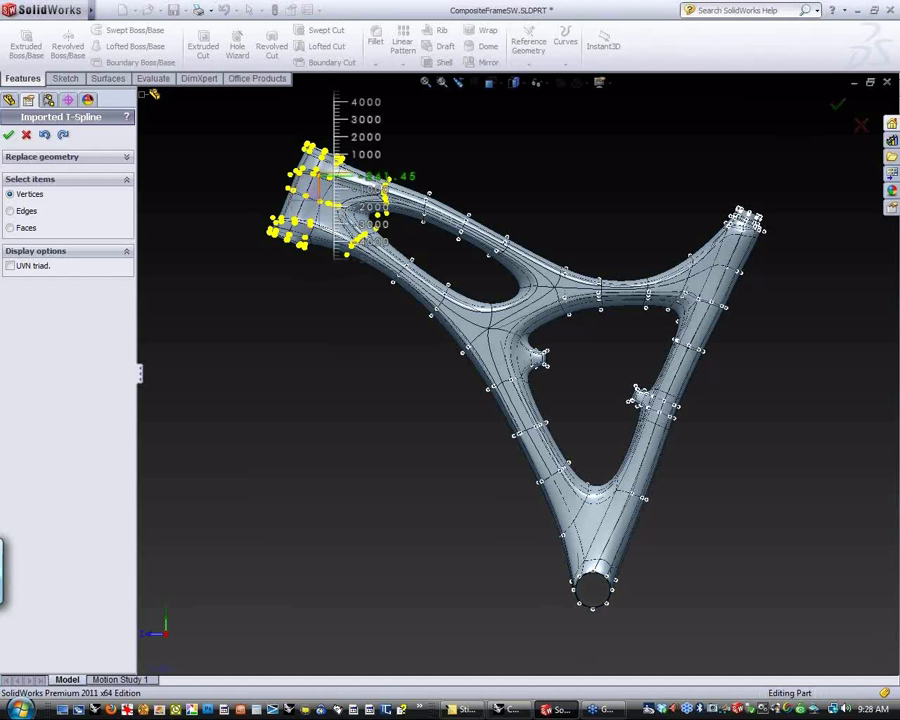
click(418, 162)
drag(414, 162, 425, 200)
click(497, 168)
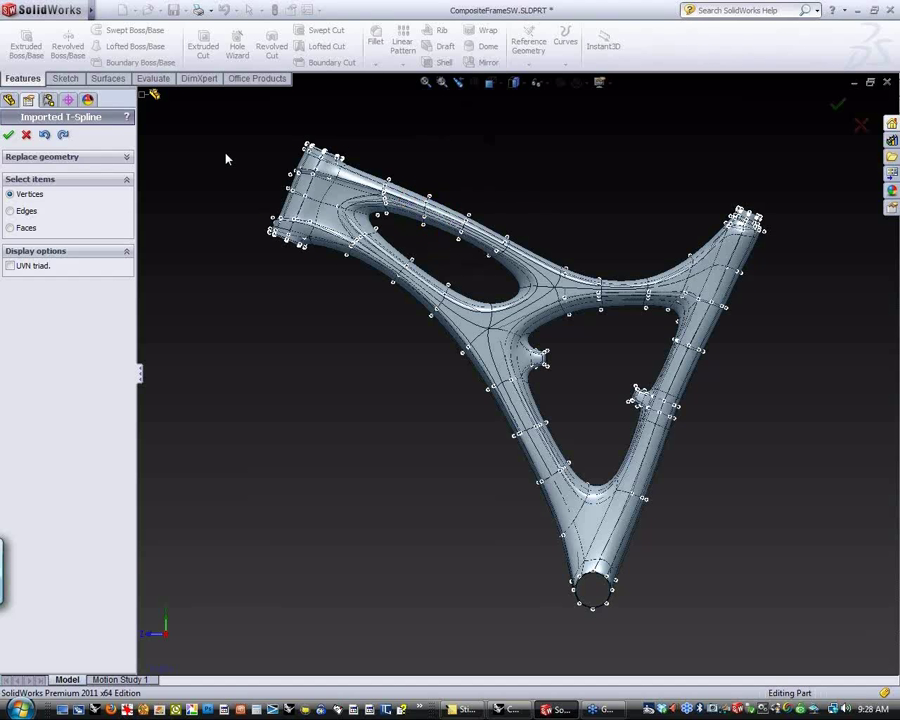
- Rotate the head tube's vertices slightly counterclockwise in the side view
drag(232, 133, 399, 265)
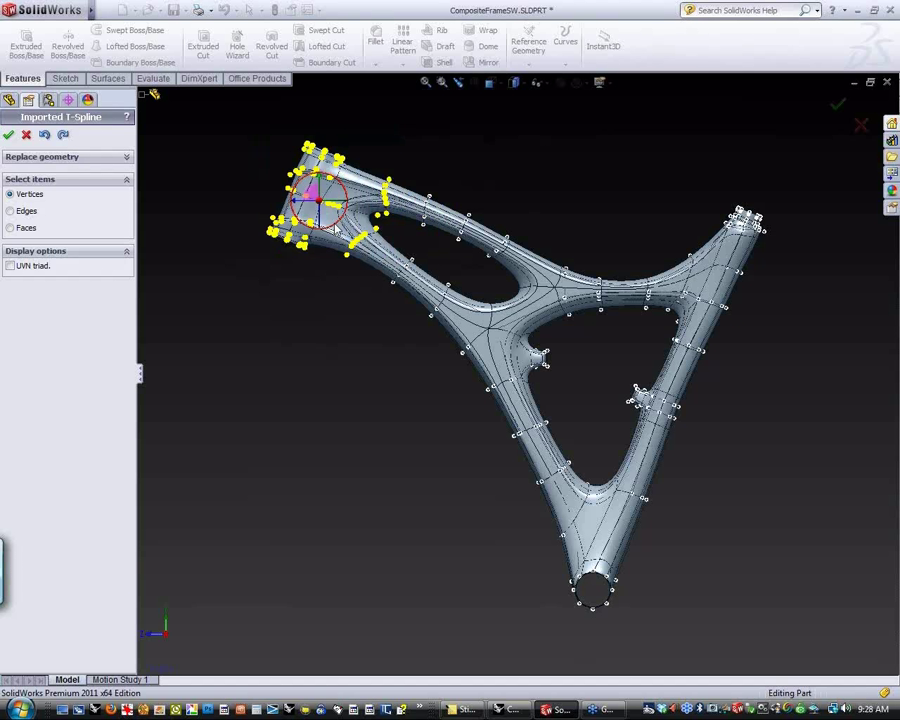
drag(338, 228, 366, 277)
click(378, 289)
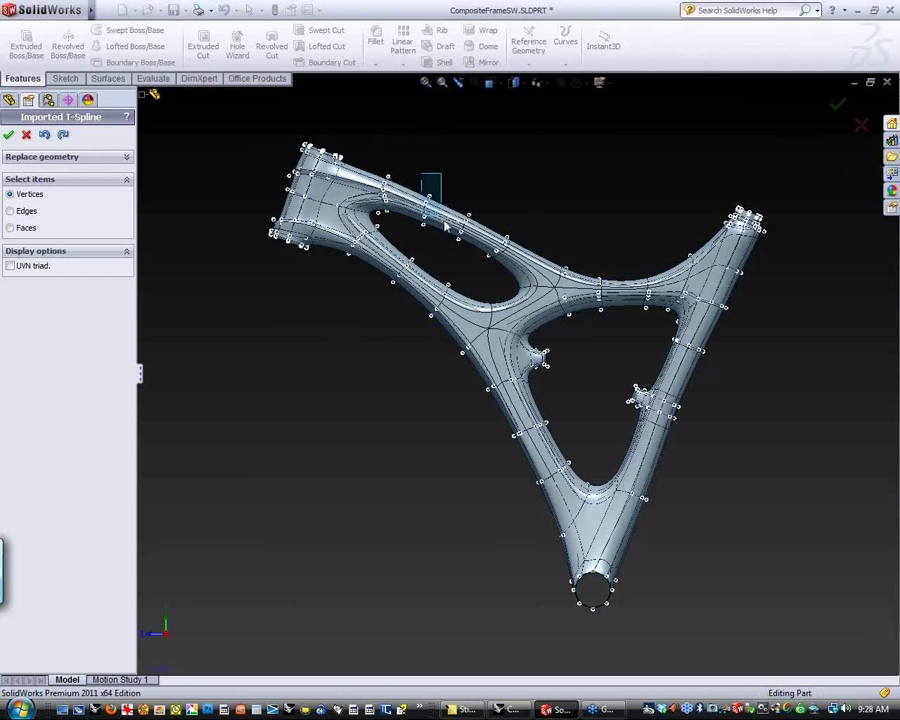
- Adjust the row of vertices on the top tube above the oval opening and apply the T-Spline edit
drag(447, 226, 424, 196)
click(490, 188)
right_drag(368, 336, 366, 358)
click(8, 134)
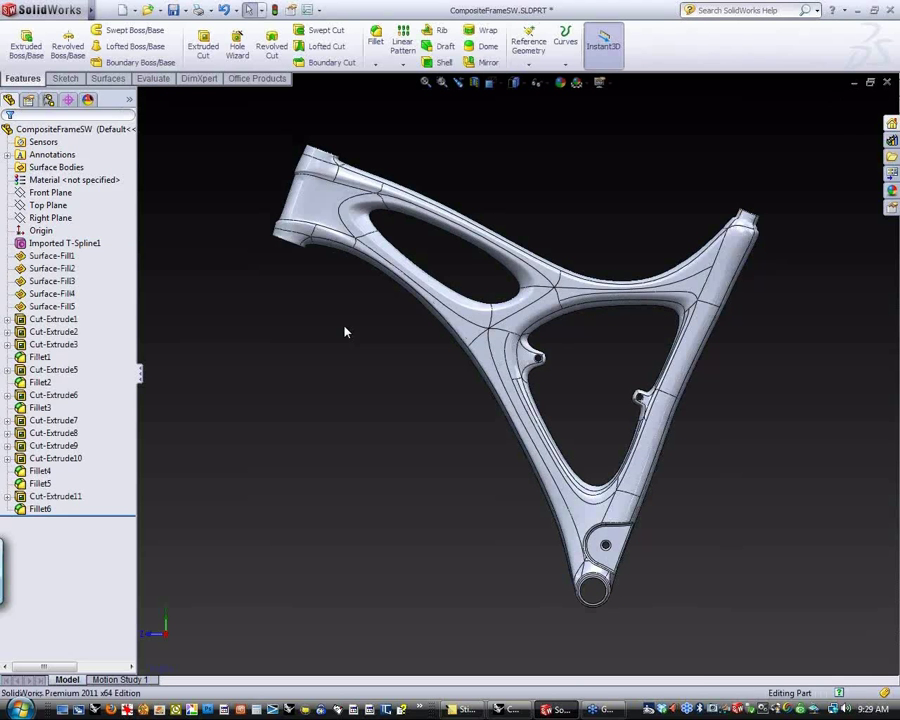
- Check all solids and surfaces of the frame for invalid faces and edges with the stringent solid/surface check
mouse_move(344, 328)
middle_down()
mouse_move(297, 478)
mouse_move(305, 346)
mouse_move(243, 347)
mouse_move(382, 368)
mouse_move(331, 340)
middle_up()
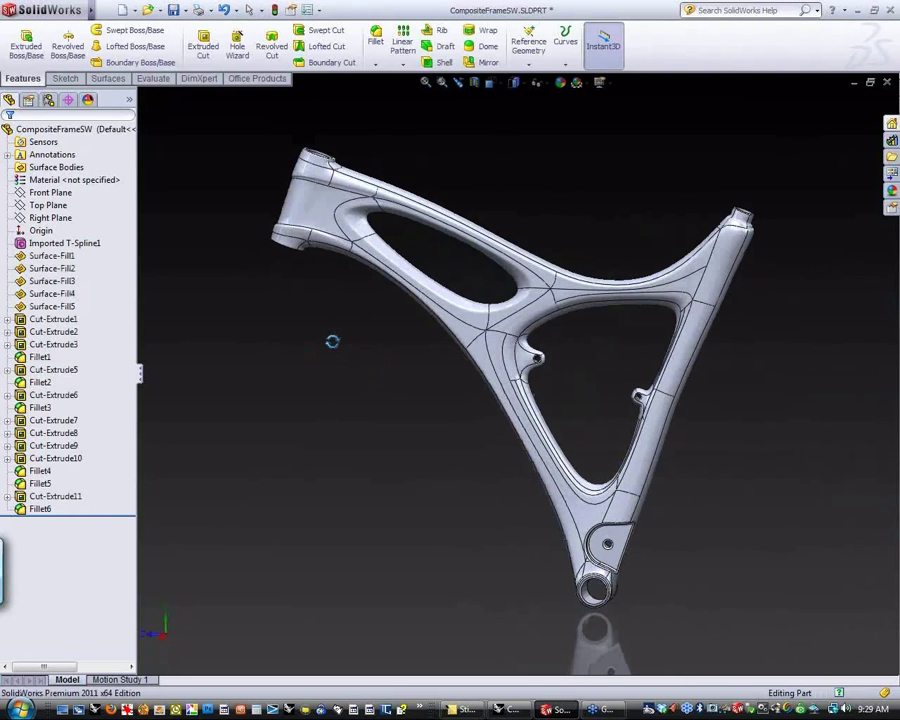
click(155, 79)
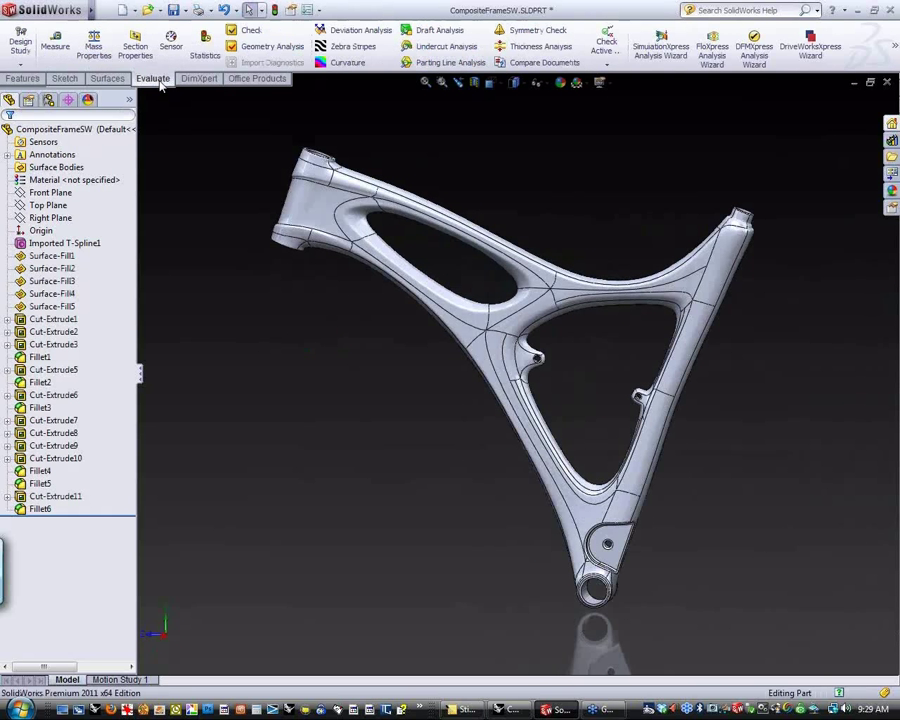
click(252, 30)
click(141, 428)
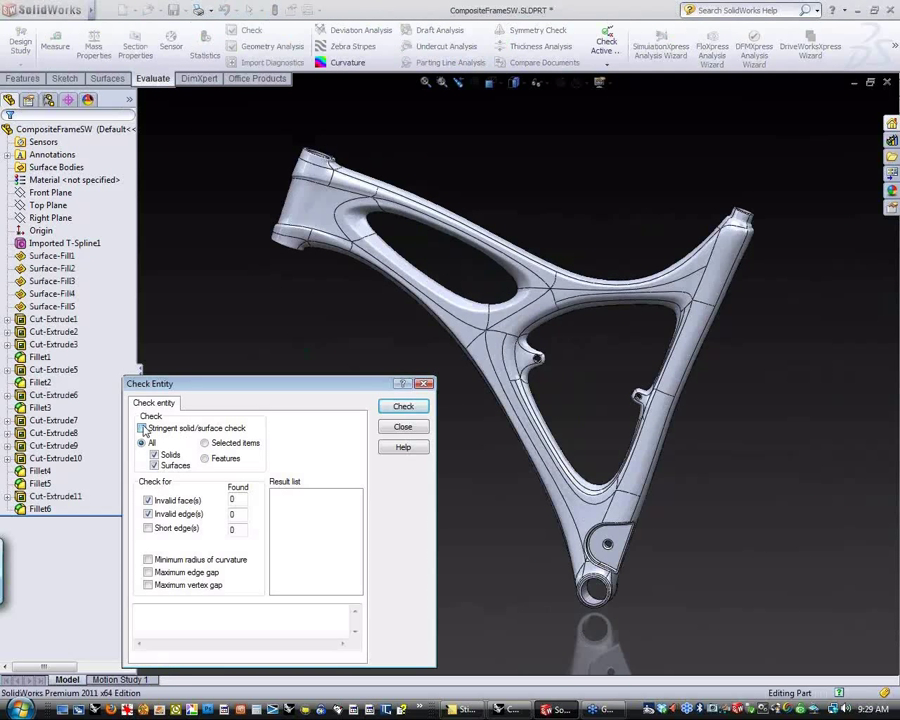
click(405, 407)
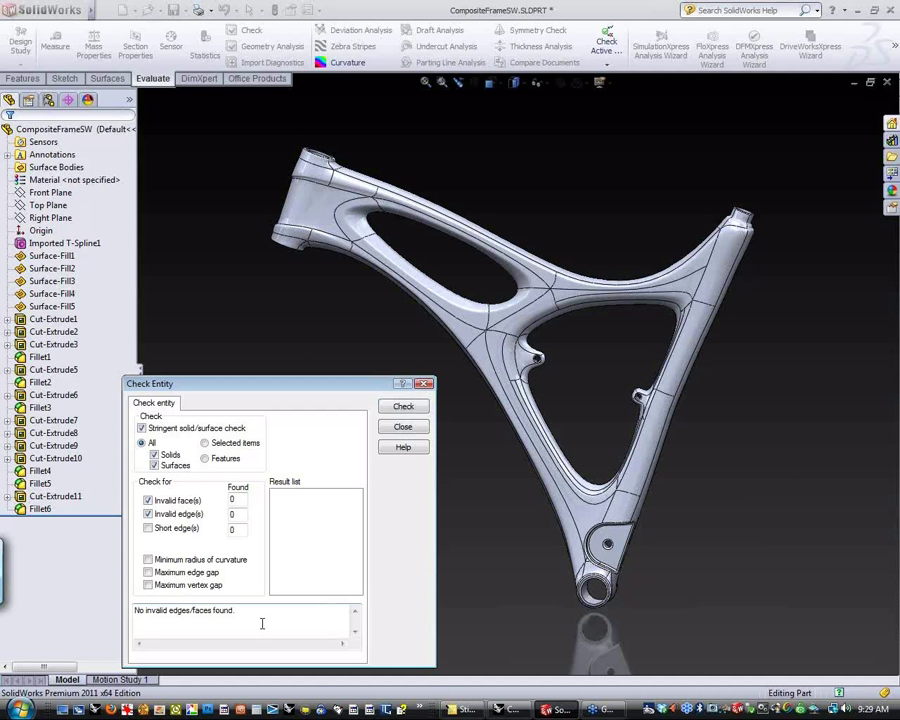
click(418, 427)
- Deepen the bore at the top of the rear tube by moving its floor face down into the tube
middle_drag(430, 430, 418, 470)
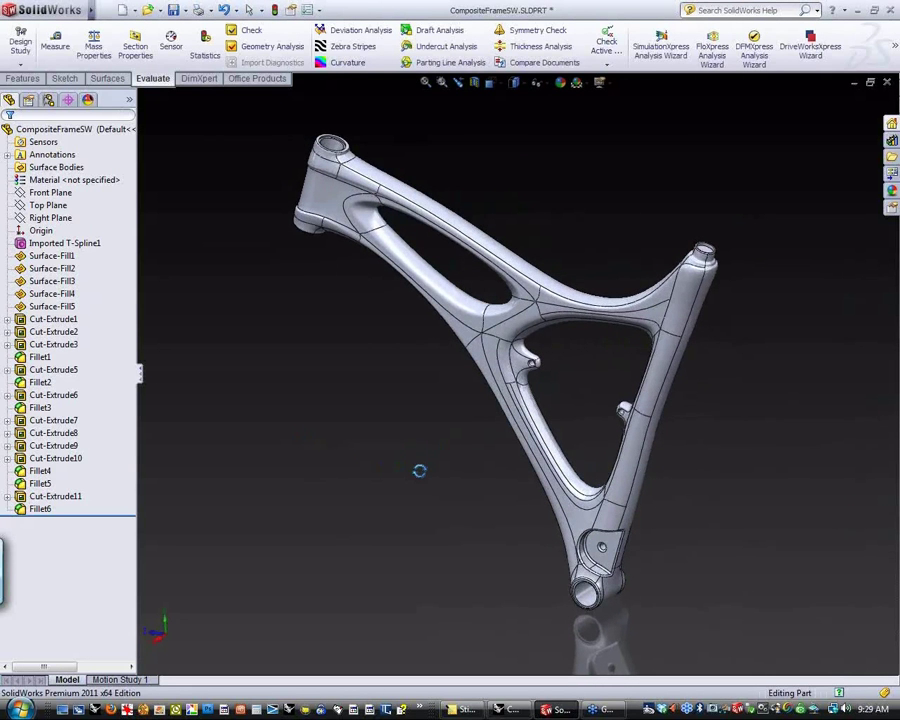
scroll(715, 258, down, 2)
scroll(715, 258, down, 5)
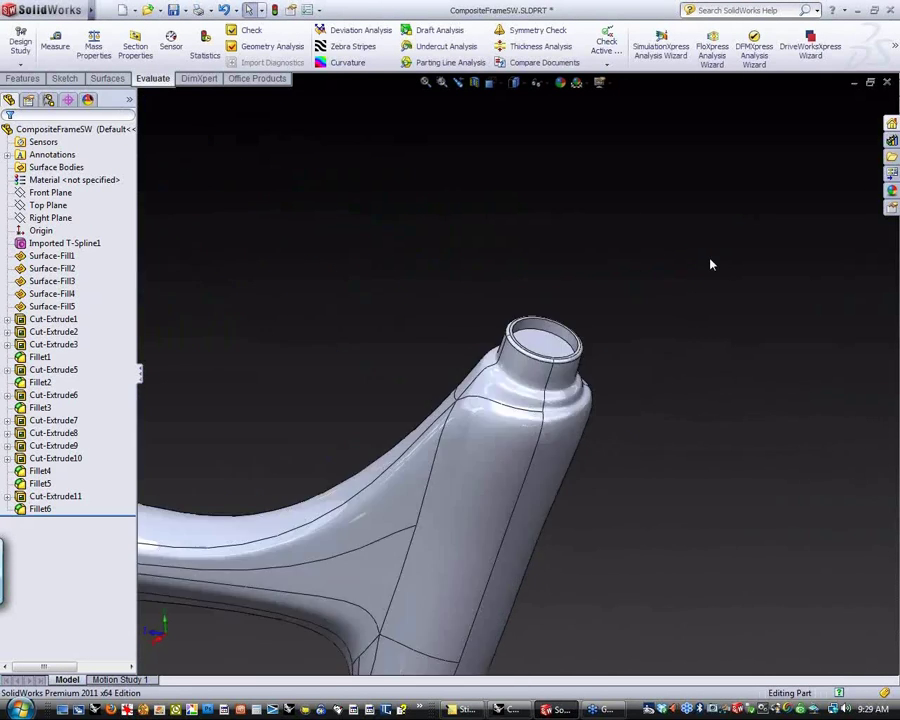
middle_drag(649, 321, 537, 360)
click(538, 357)
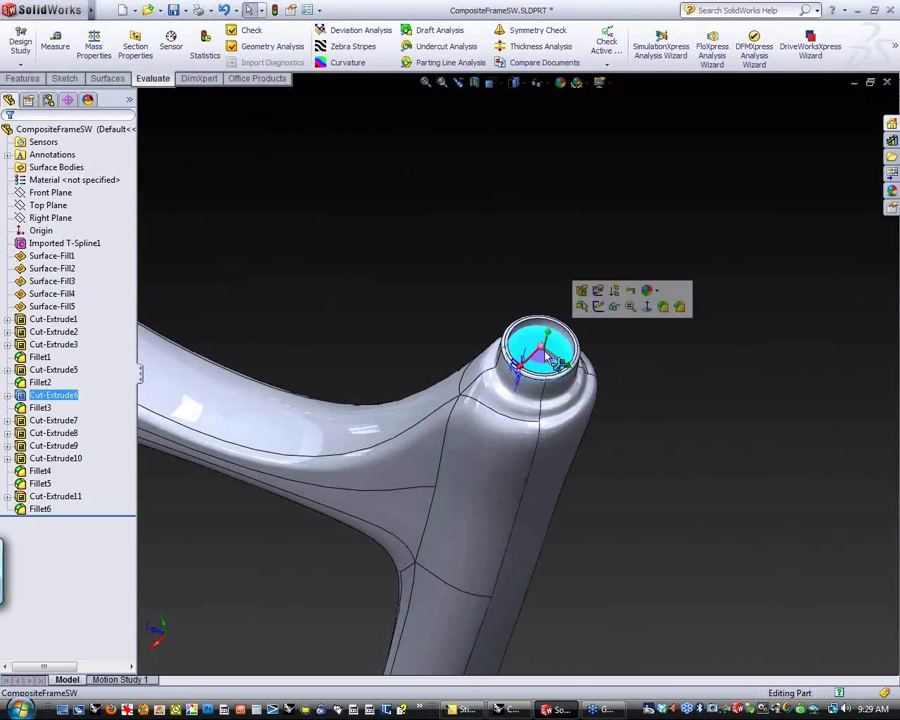
drag(560, 345, 527, 420)
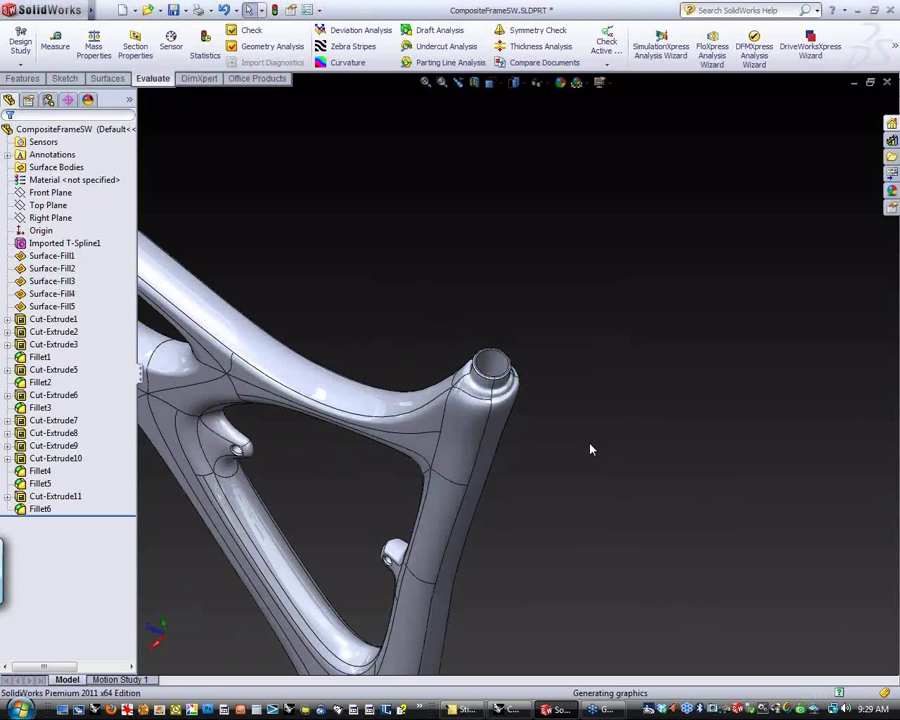
right_drag(318, 442, 345, 440)
mouse_move(472, 450)
right_down()
mouse_move(470, 458)
mouse_move(486, 458)
right_up()
middle_drag(486, 458, 427, 474)
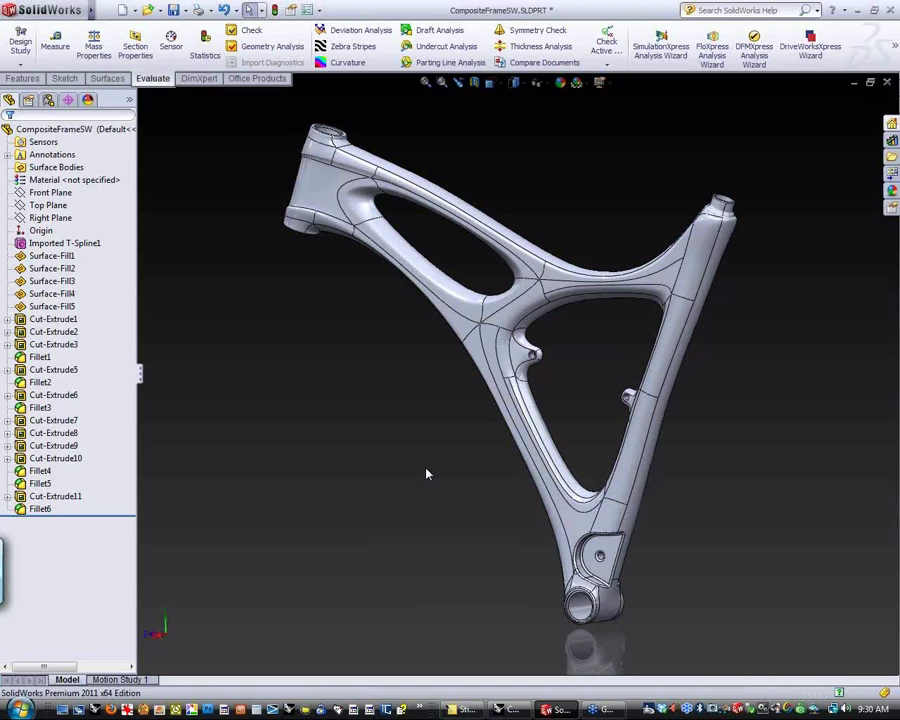
middle_drag(388, 464, 366, 448)
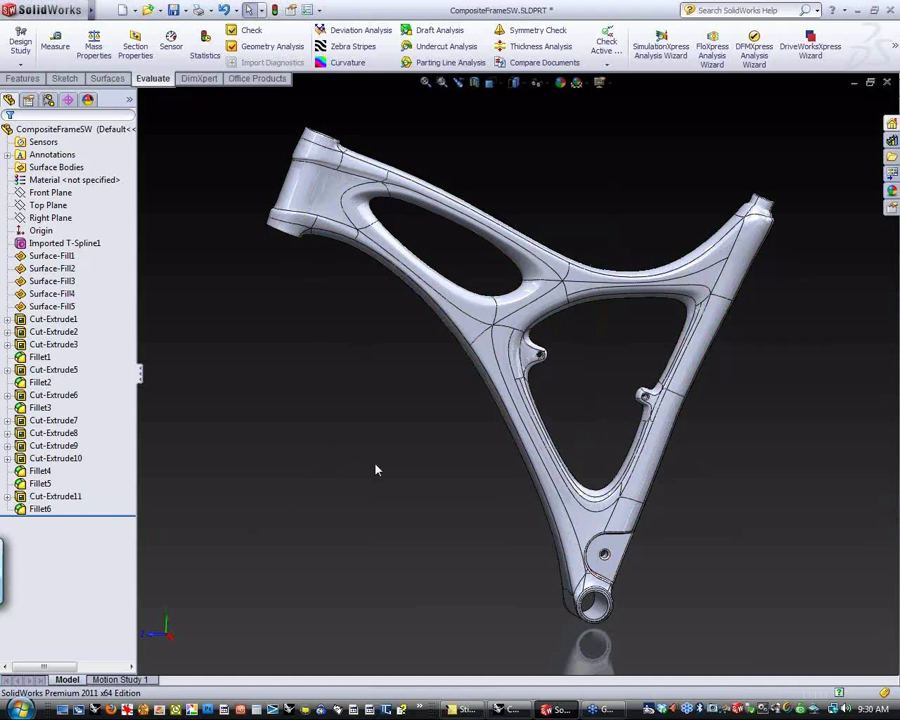
mouse_move(378, 468)
middle_down()
mouse_move(256, 474)
mouse_move(197, 466)
mouse_move(342, 482)
mouse_move(390, 470)
middle_up()
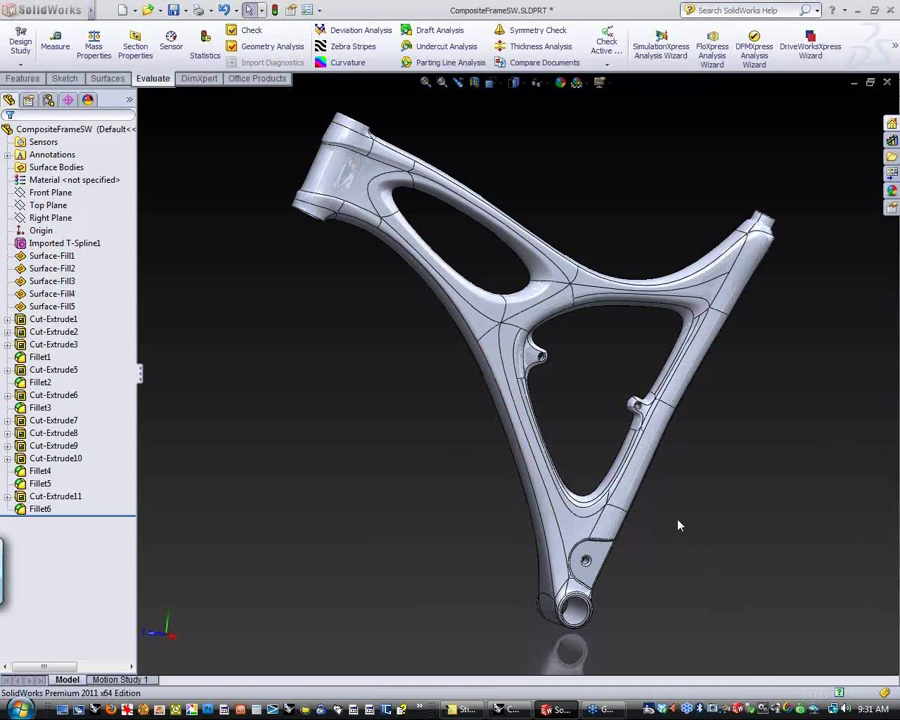
middle_drag(675, 522, 652, 514)
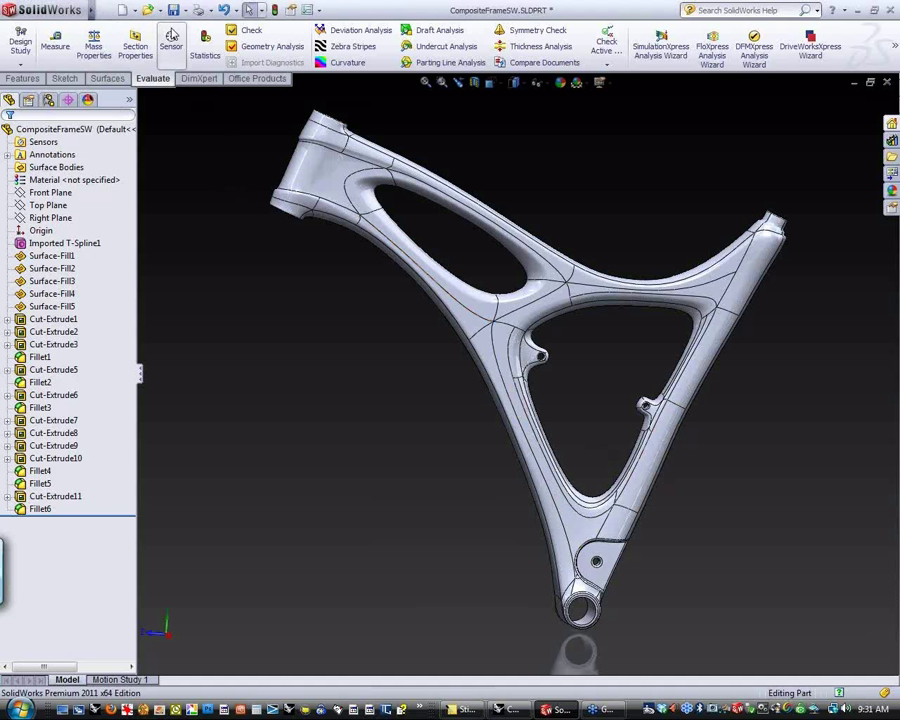
- Open the T-Splines file Box5x5x5(10x10x10).tsm from the BasicPrimitives folder
click(148, 10)
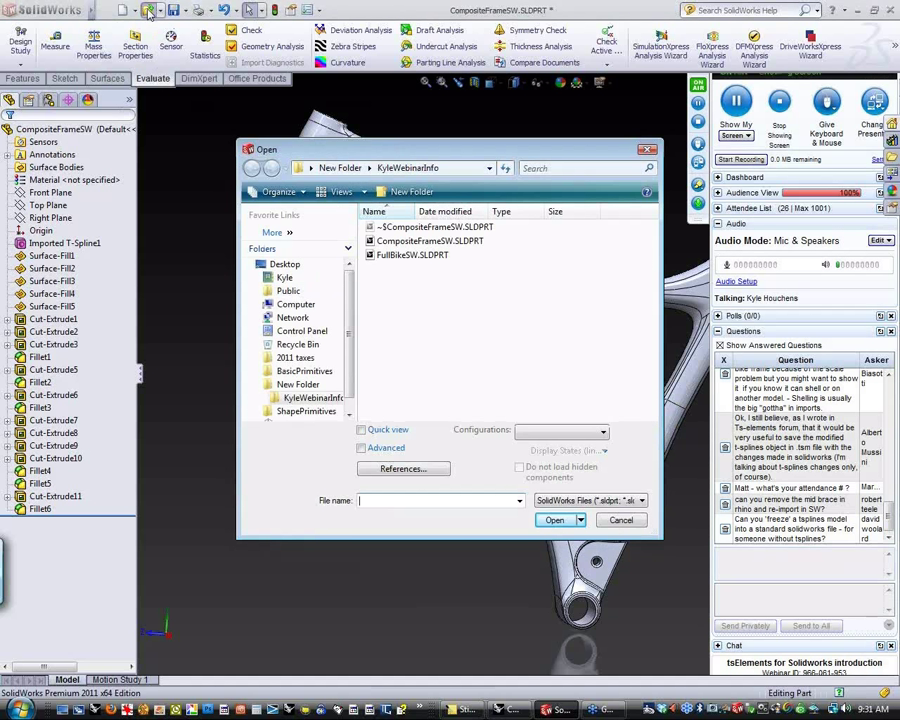
click(314, 372)
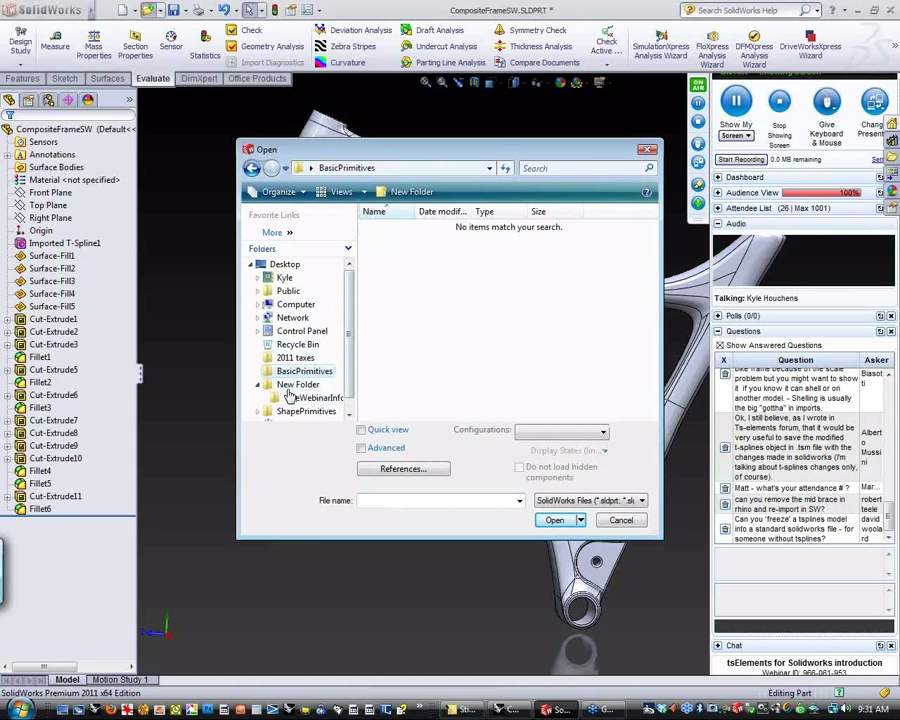
click(570, 502)
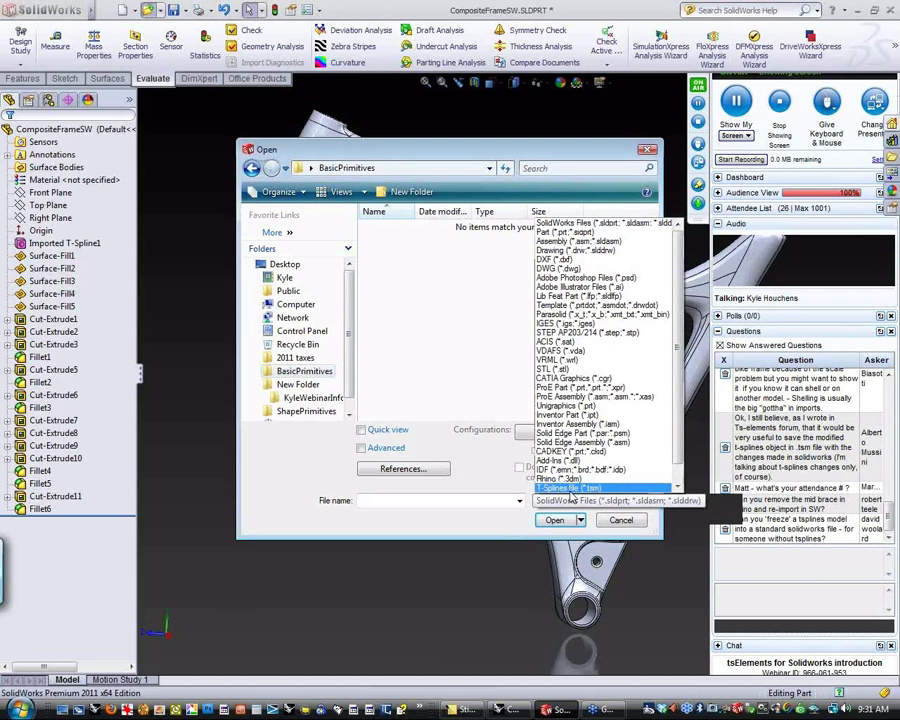
click(625, 482)
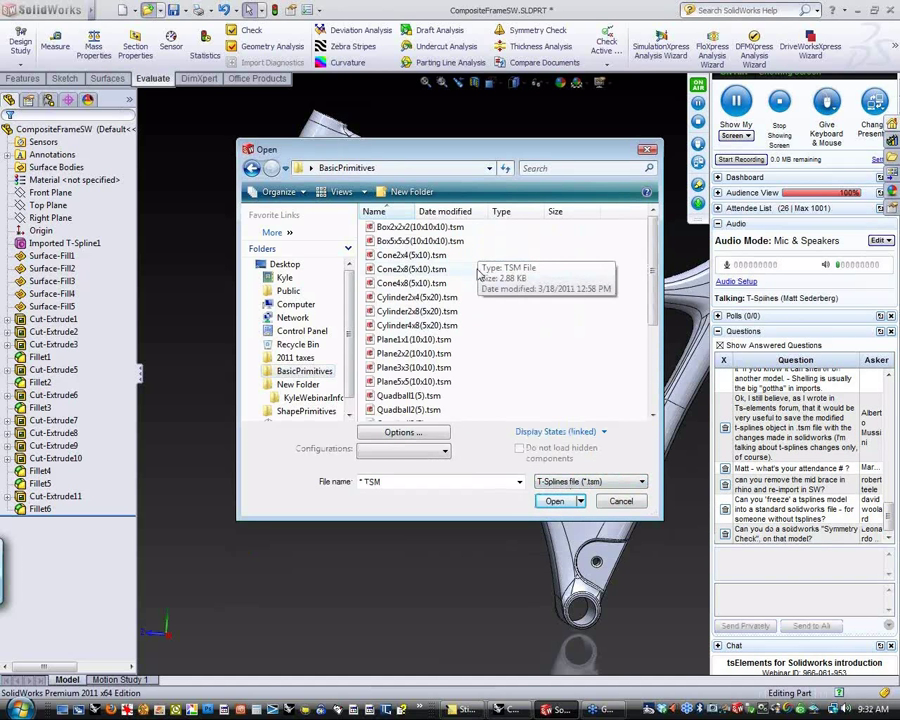
mouse_move(658, 291)
mouse_down()
mouse_move(657, 400)
mouse_move(653, 302)
mouse_up()
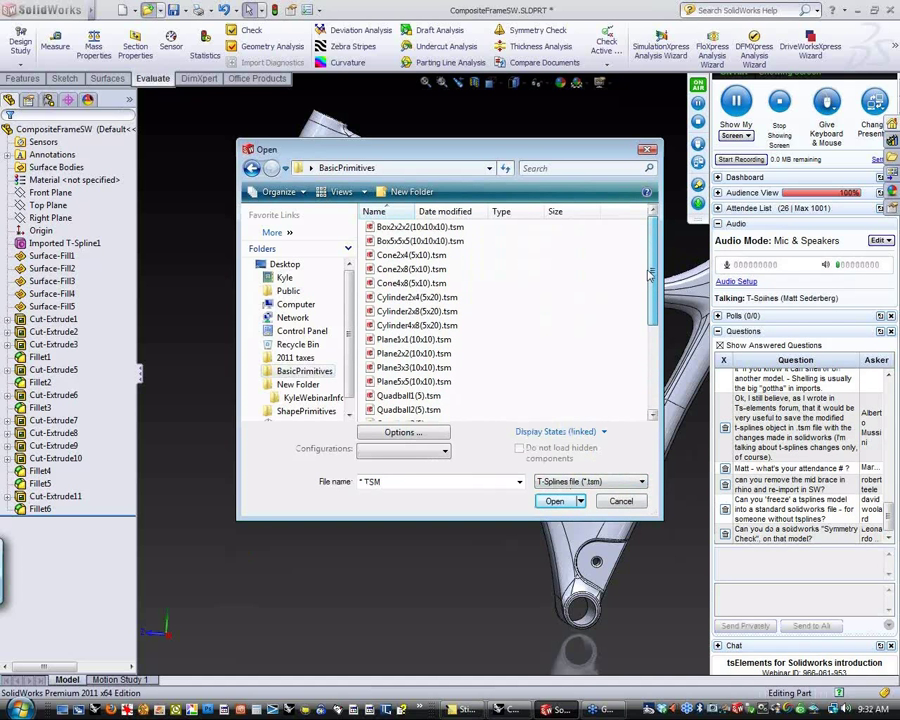
click(399, 243)
click(555, 501)
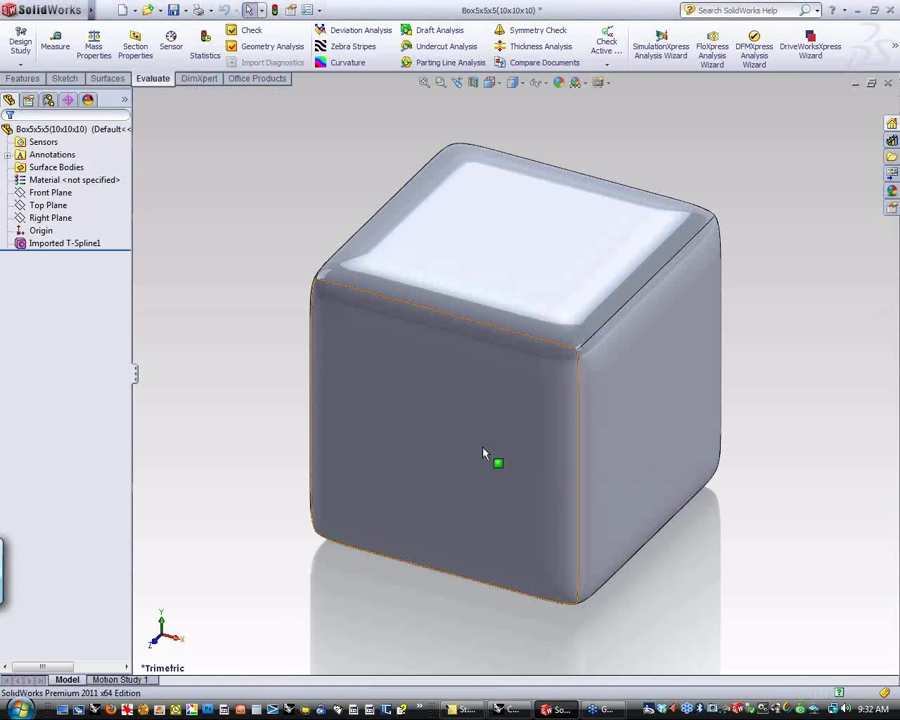
middle_drag(496, 462, 474, 432)
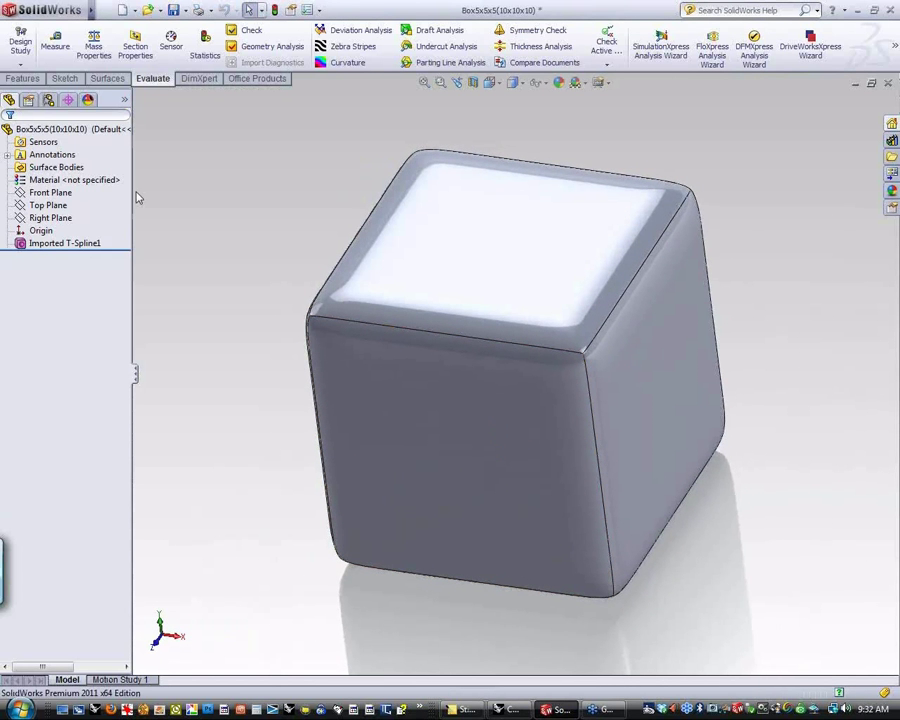
- Edit the imported T-Spline and pull the box's top front corner vertex outward along the X axis
click(22, 78)
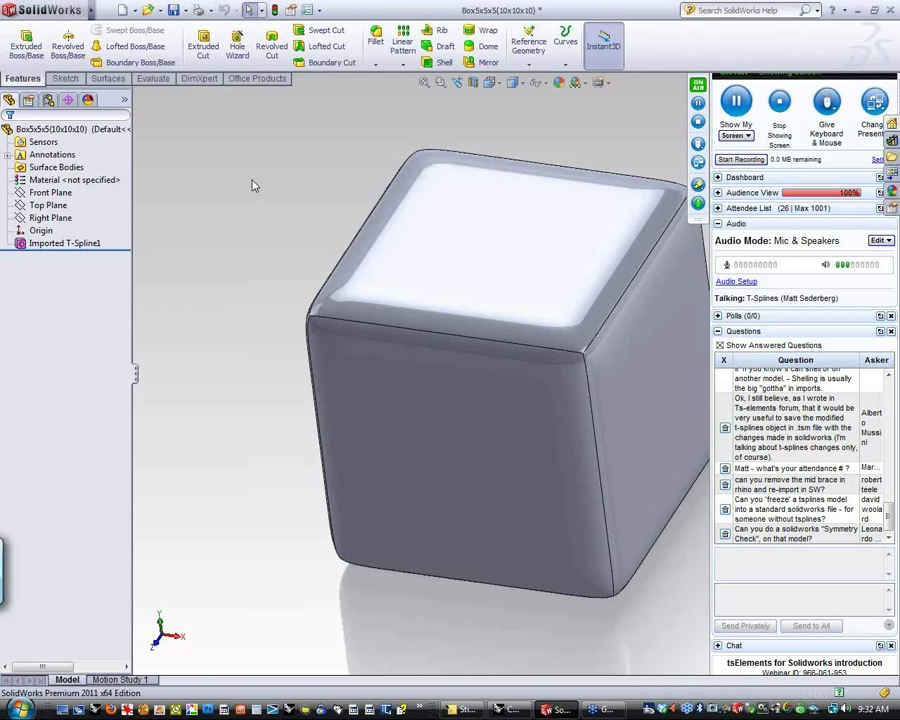
right_click(60, 243)
click(68, 207)
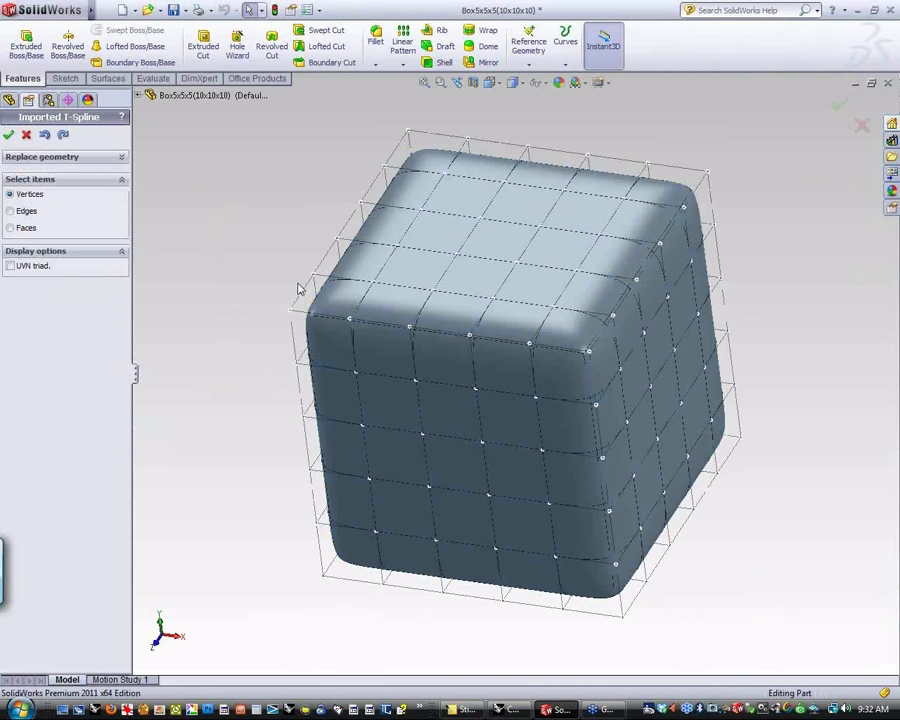
click(292, 308)
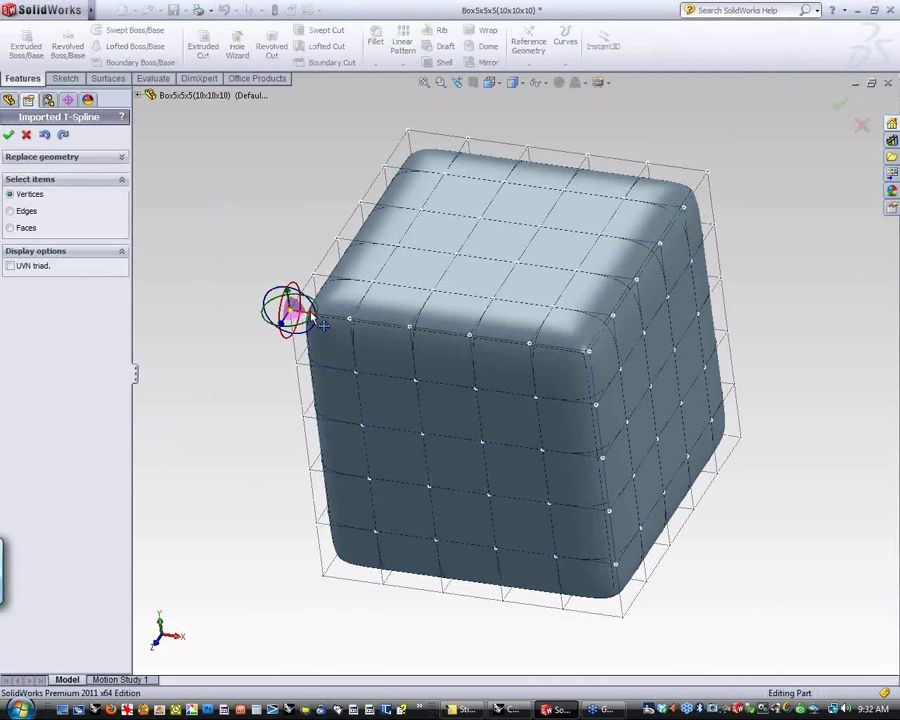
drag(298, 316, 310, 280)
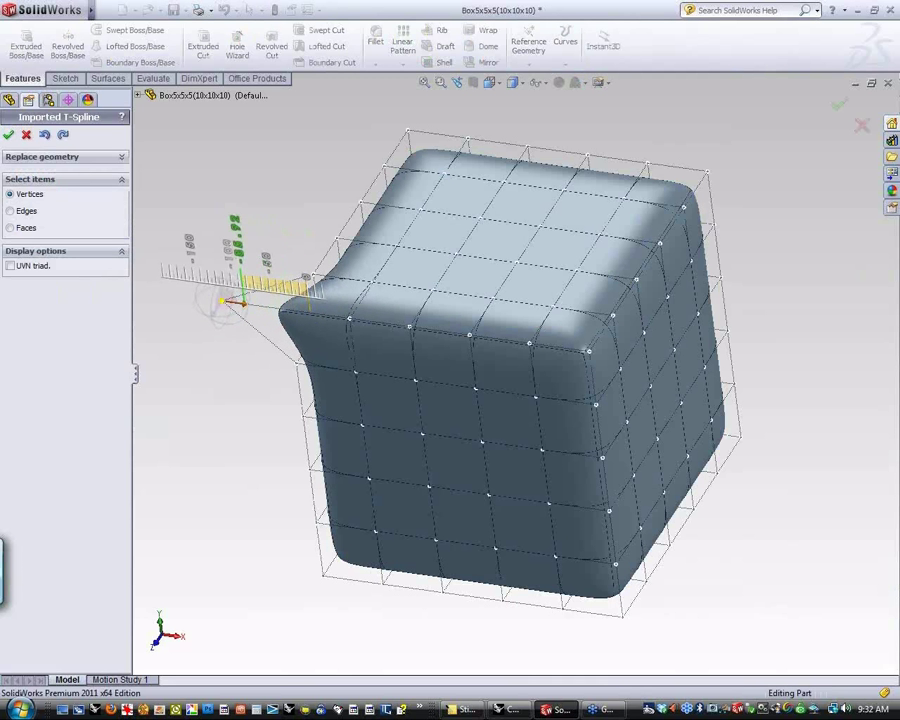
- Raise the three vertices next to the pulled corner along the top front edge to form a crest
click(349, 319)
drag(352, 307, 348, 280)
click(409, 326)
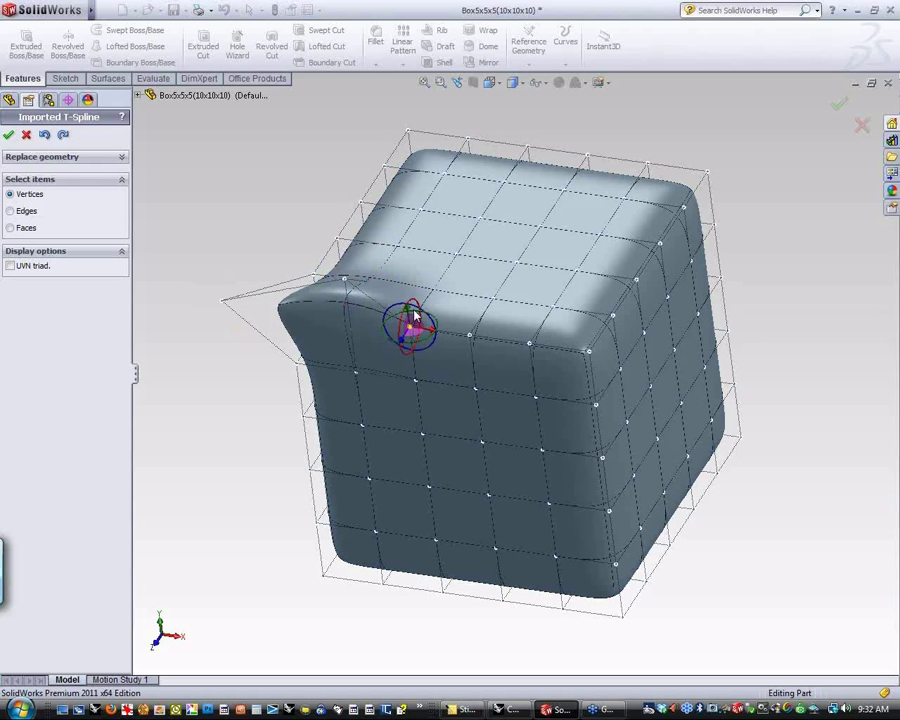
drag(410, 316, 404, 276)
click(470, 334)
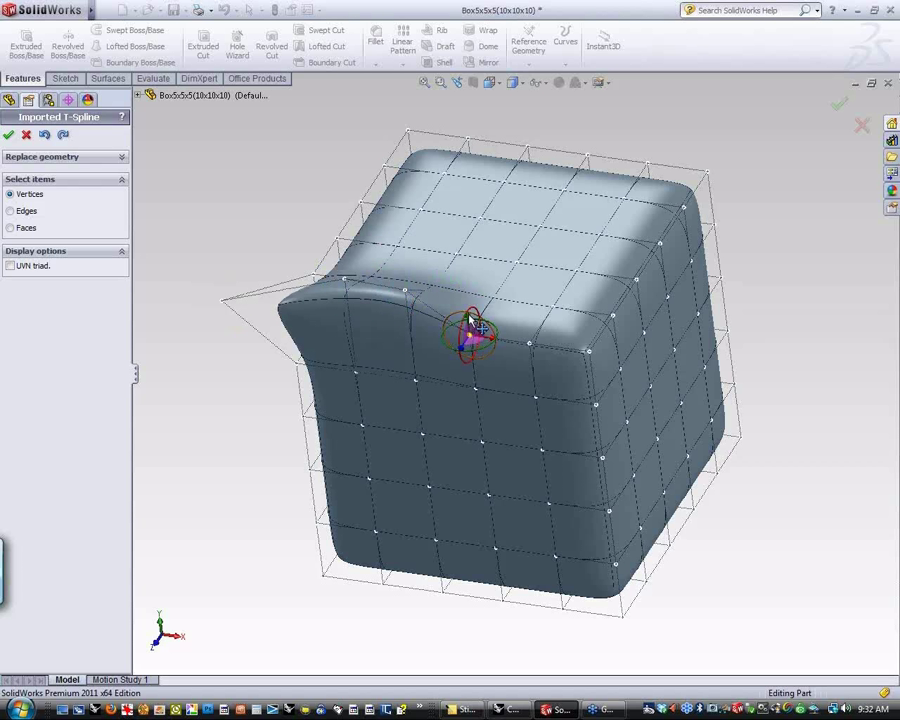
drag(468, 324, 465, 294)
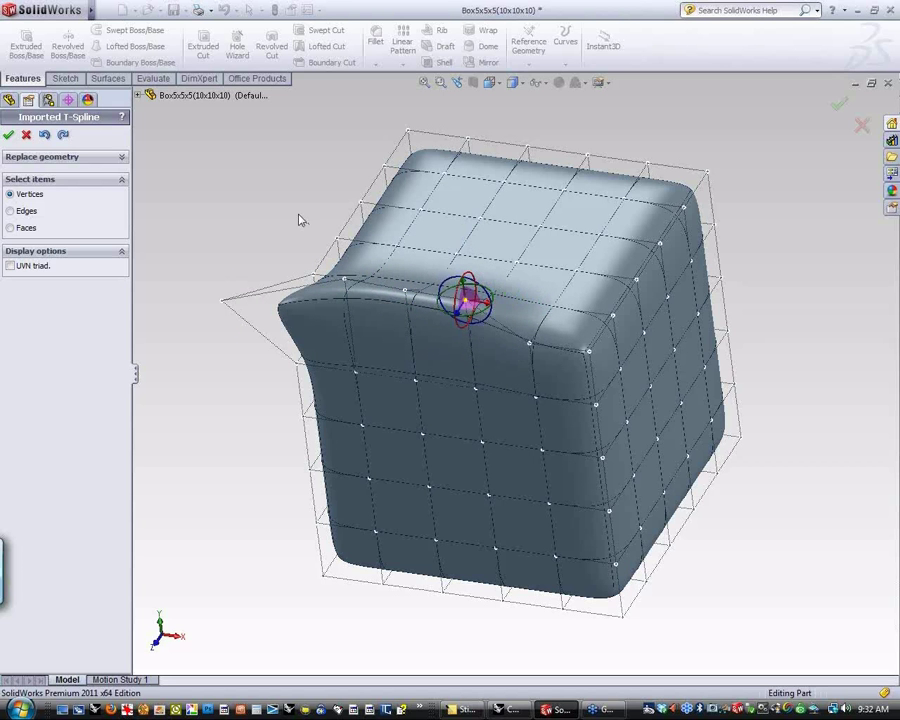
click(301, 221)
- Pull a 2 by 3 block of faces on the box's front side outward into a bulge and apply the T-Spline edit
middle_drag(327, 484, 386, 476)
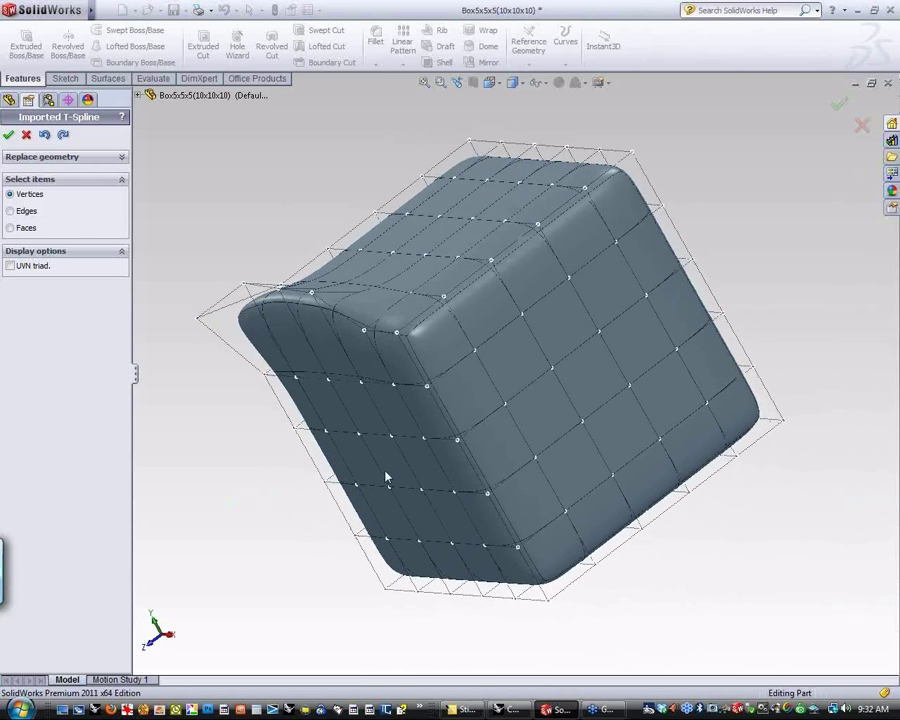
click(24, 228)
click(362, 418)
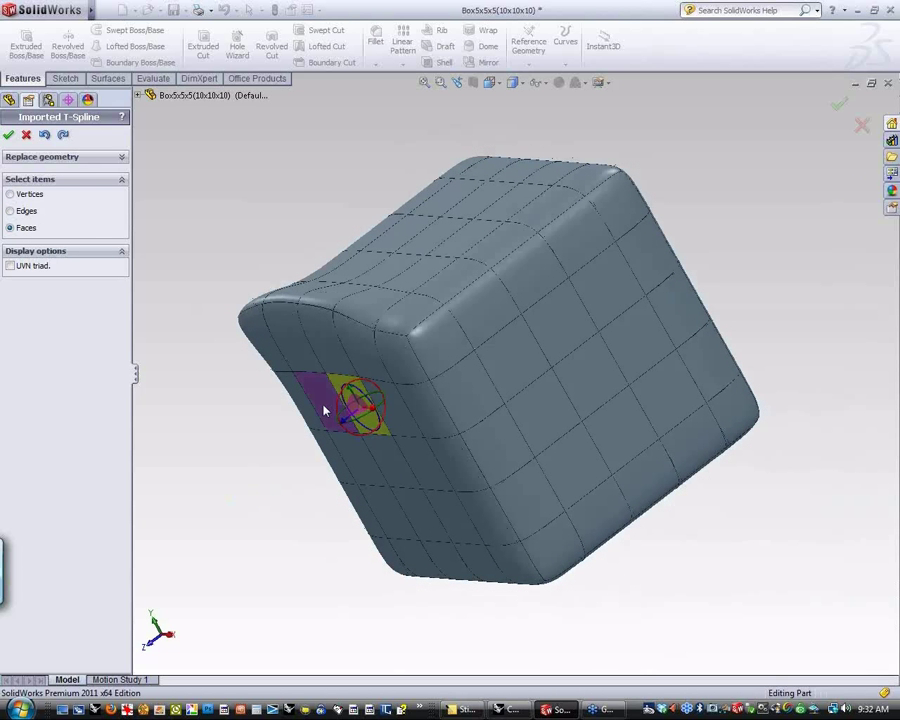
ctrl+click(324, 408)
ctrl+click(340, 455)
ctrl+click(392, 472)
ctrl+click(402, 508)
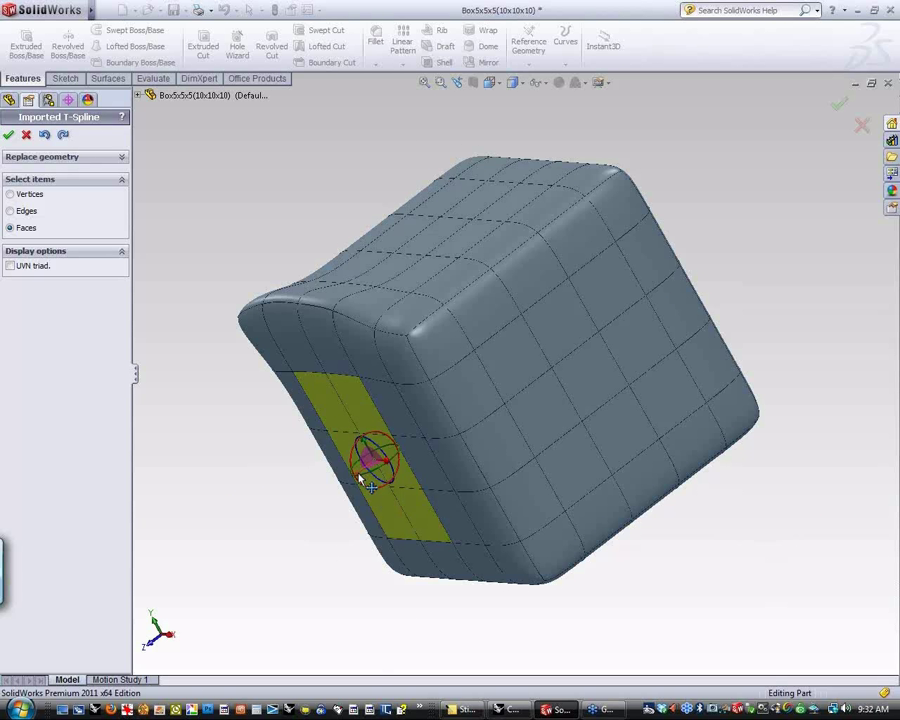
drag(360, 478, 283, 530)
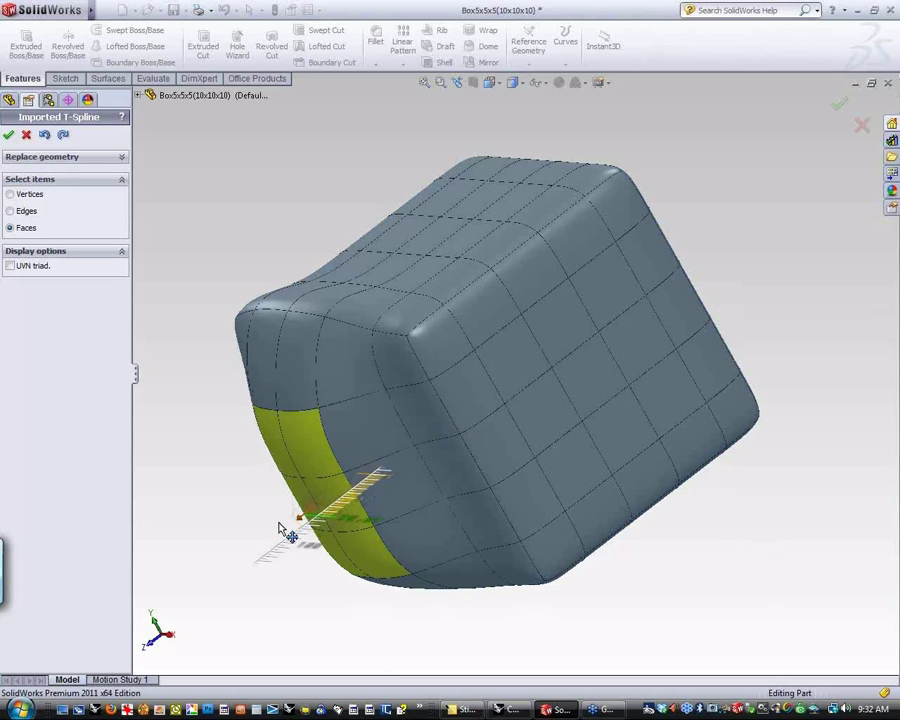
click(189, 398)
scroll(221, 349, down, 2)
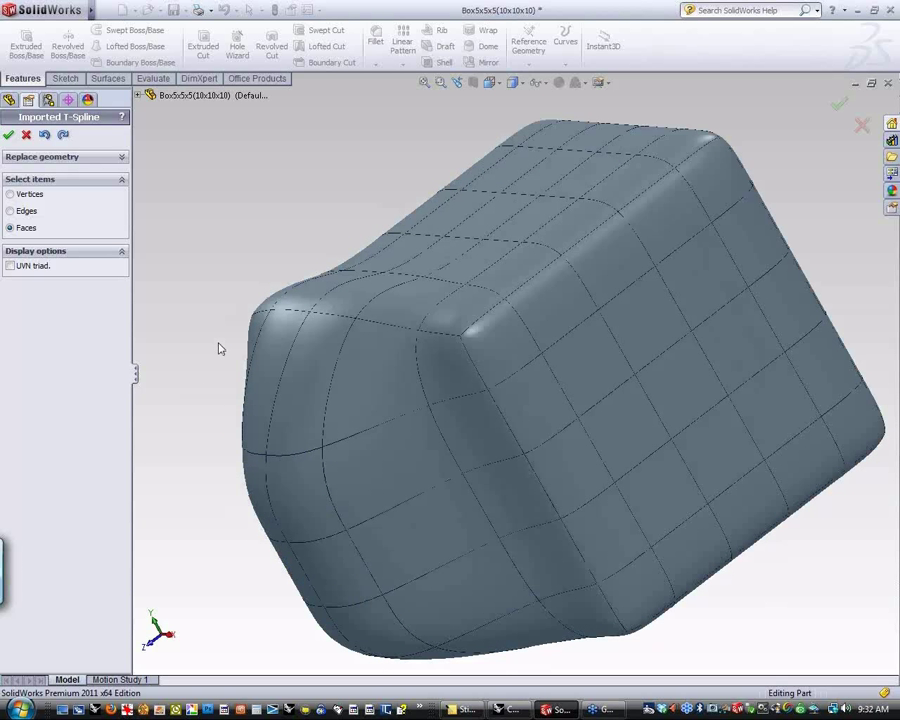
key(ctrl+7)
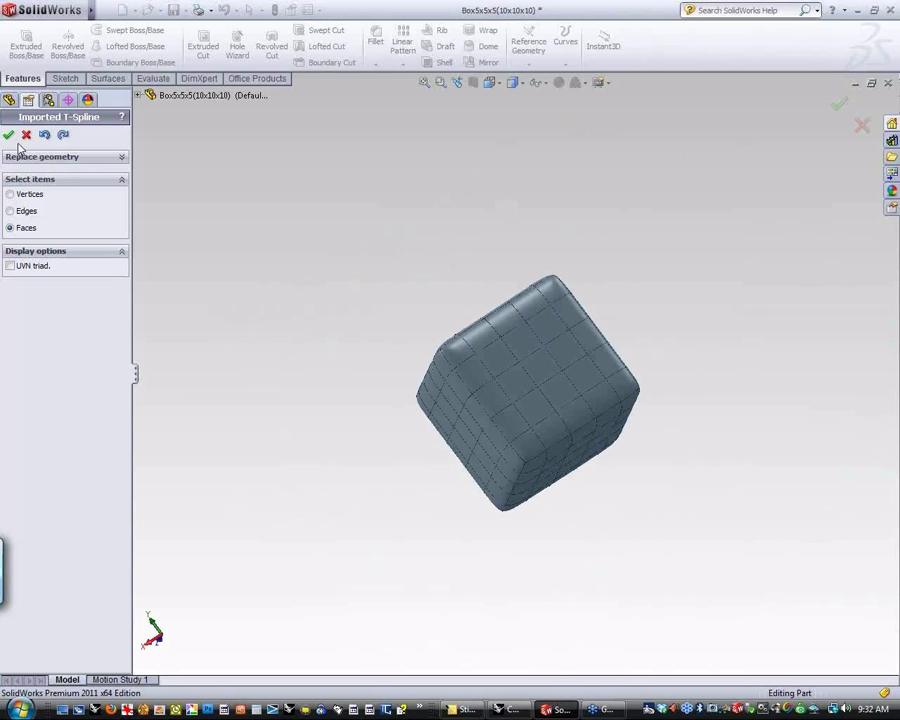
click(8, 134)
- Shell the box to a 0.10 in wall, removing the face opposite the bulge, and inspect the inside
middle_drag(388, 319, 315, 302)
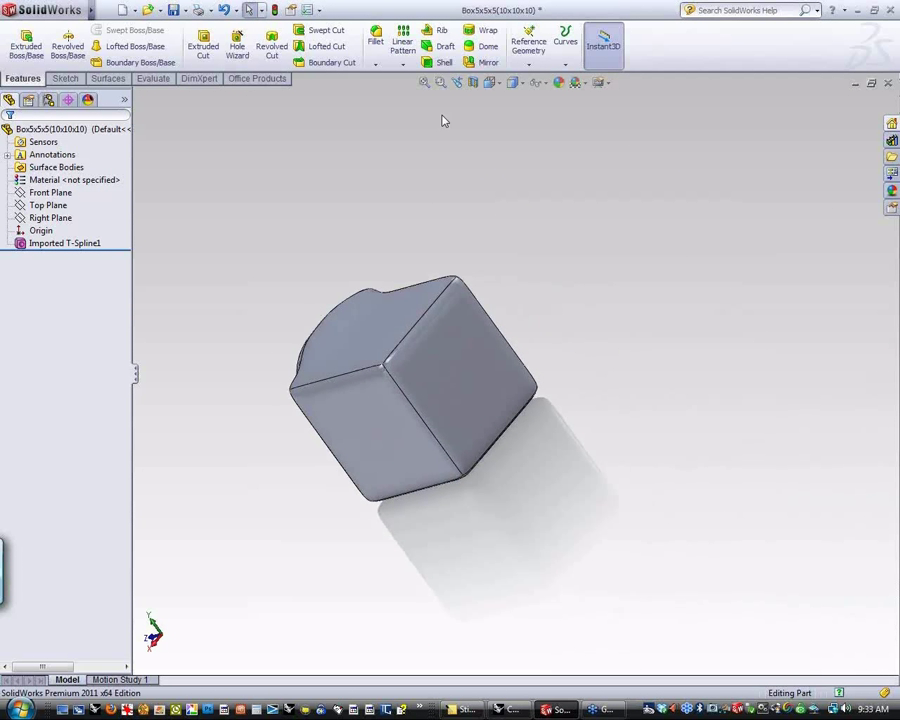
click(437, 62)
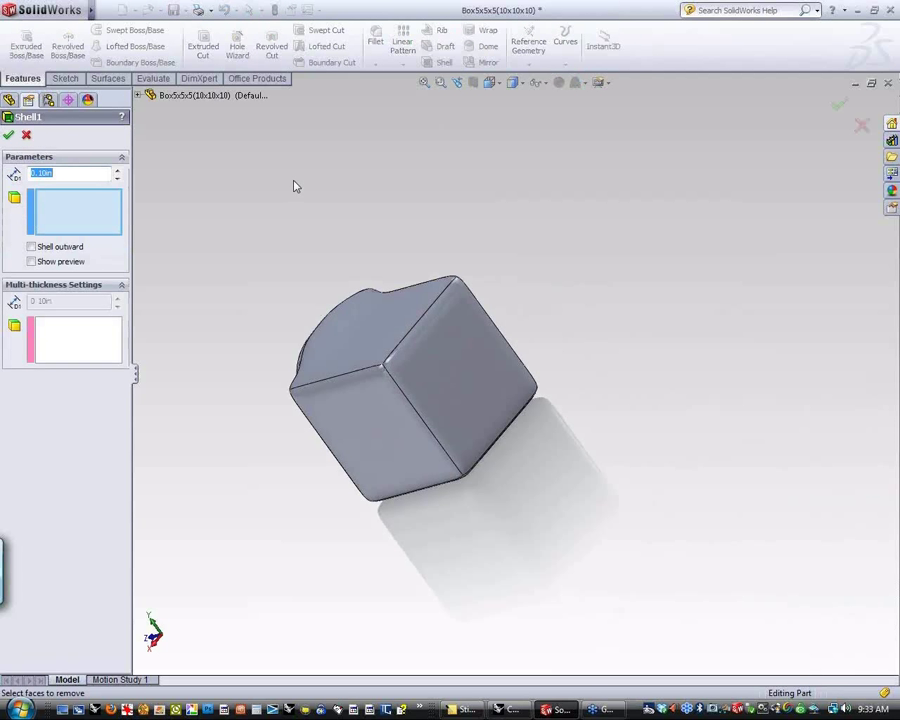
click(445, 407)
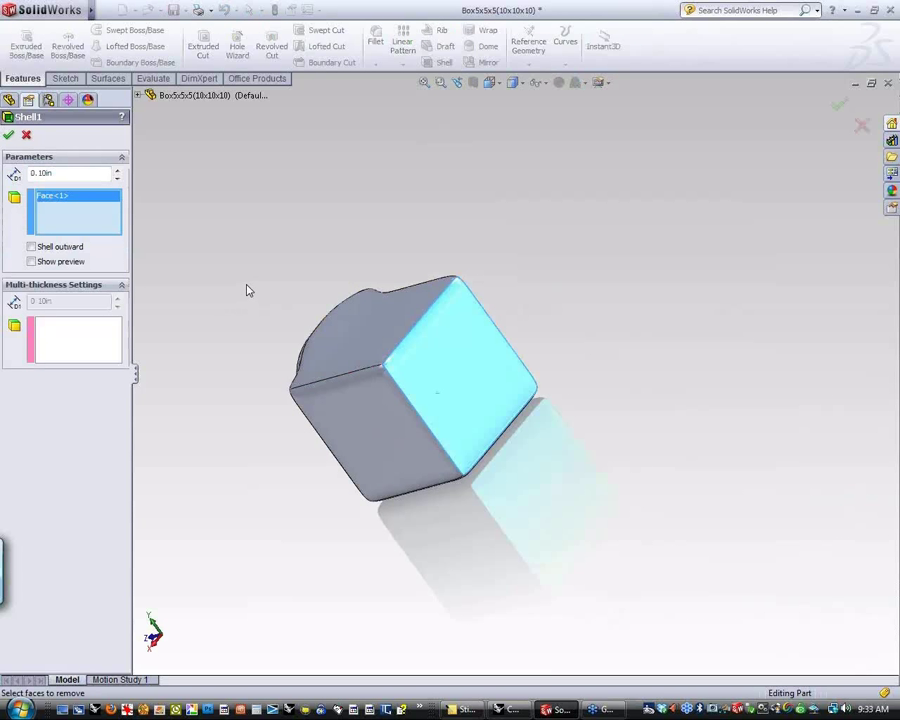
right_click(238, 279)
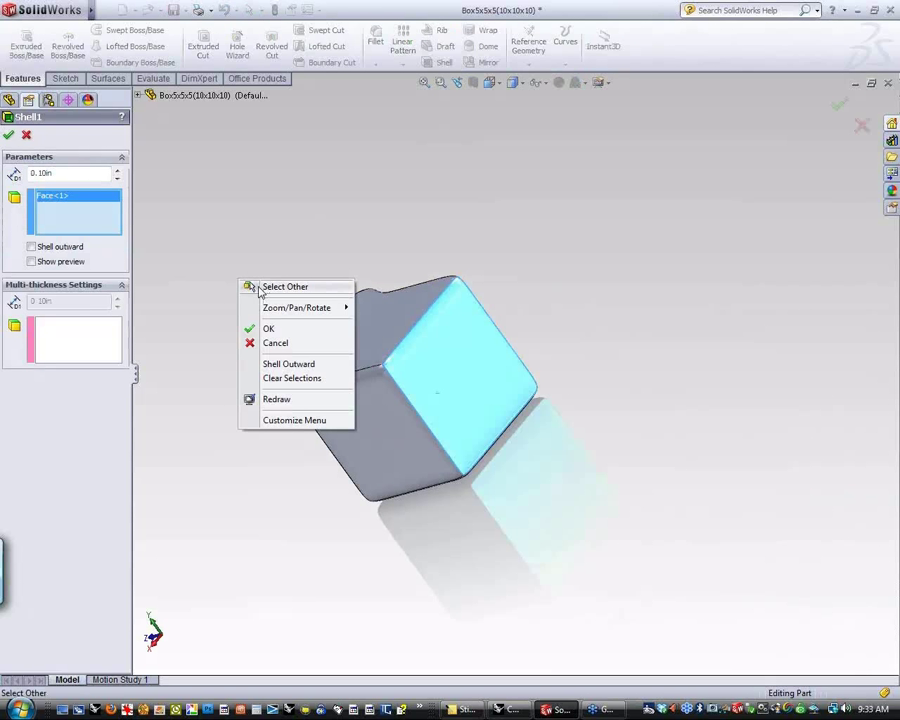
click(322, 331)
middle_drag(482, 436, 422, 446)
scroll(418, 442, down, 5)
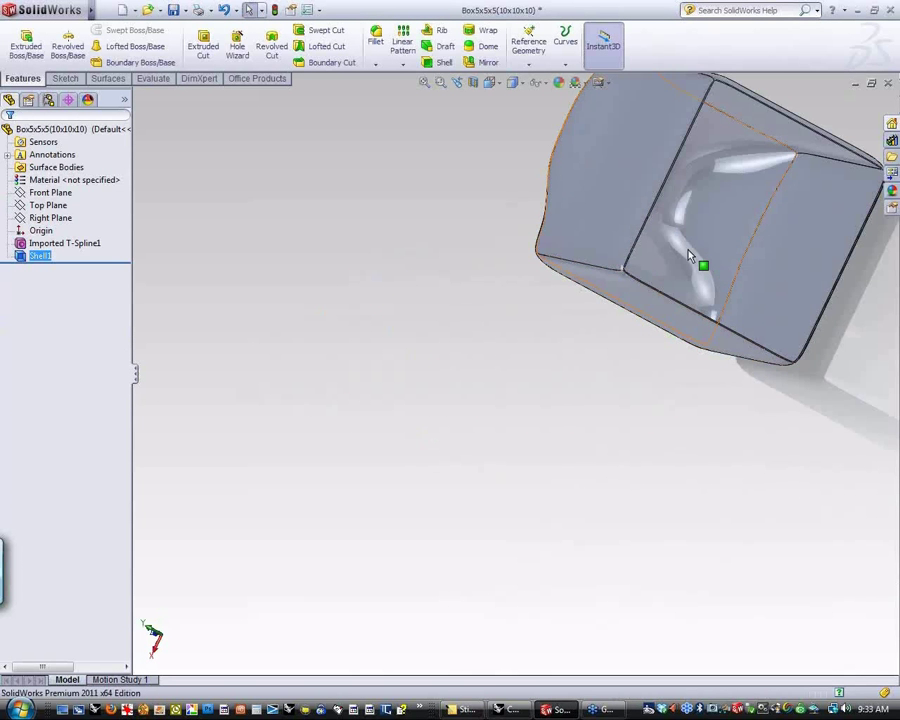
scroll(688, 255, down, 10)
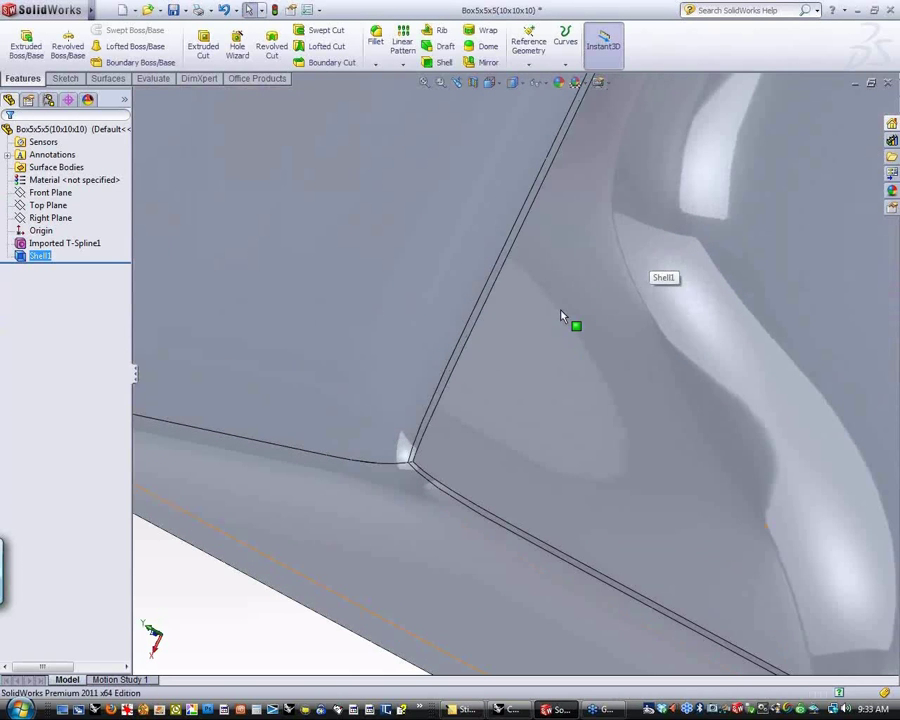
scroll(561, 317, up, 10)
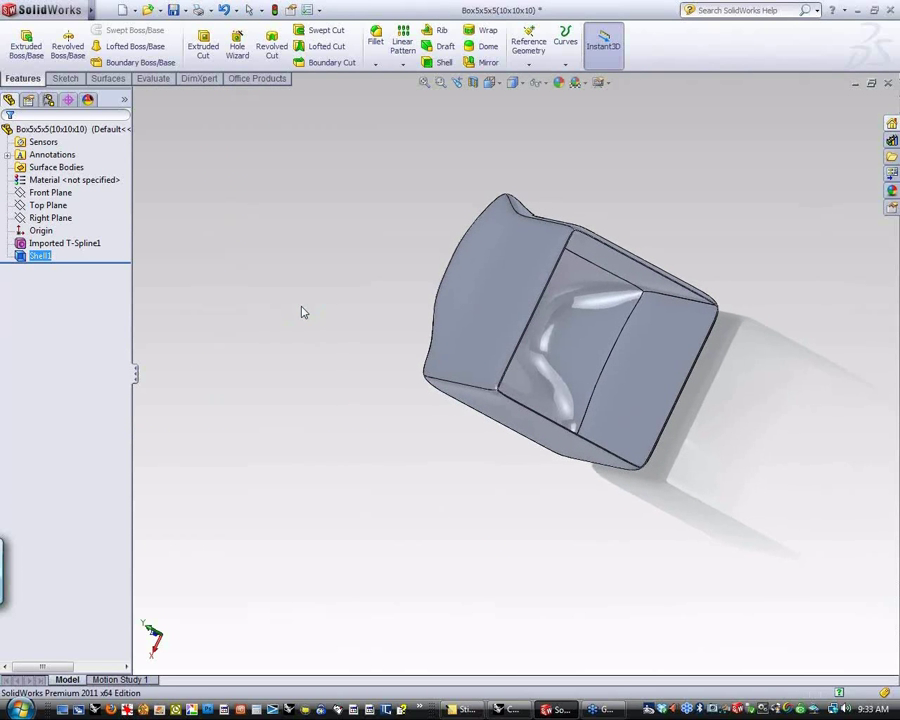
- Set the shell's wall thickness to 0.40 in and check the hollowed interior
right_click(40, 258)
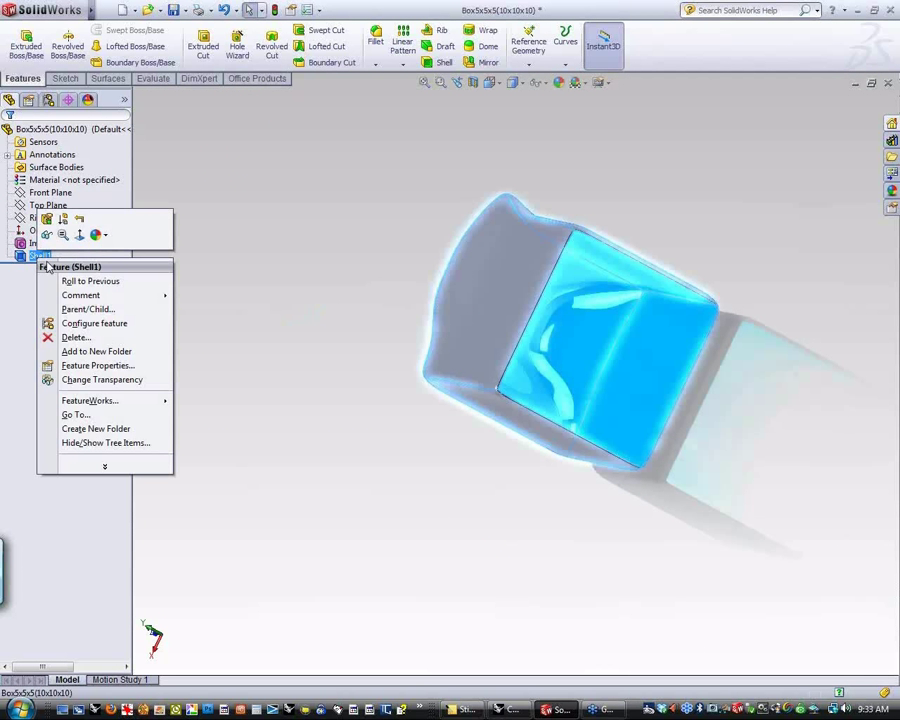
click(46, 218)
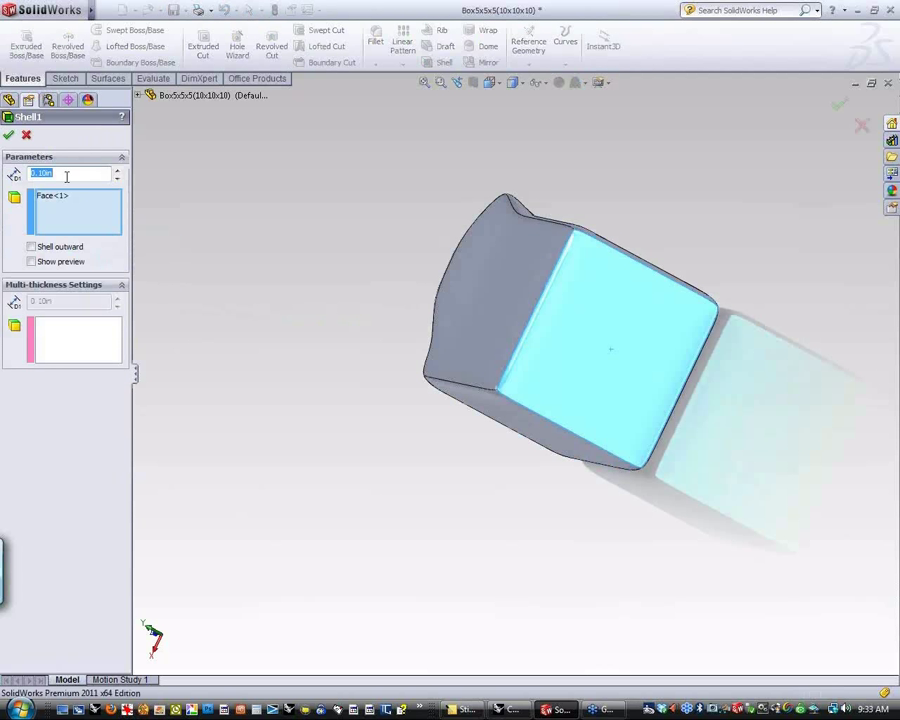
click(51, 174)
text(0.4)
click(8, 134)
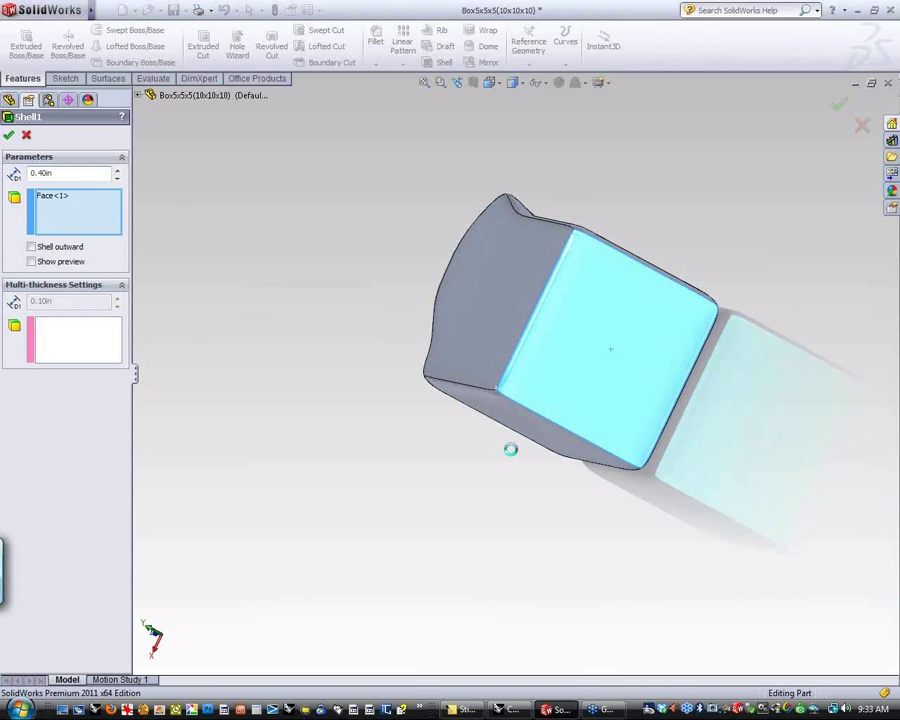
scroll(604, 344, down, 6)
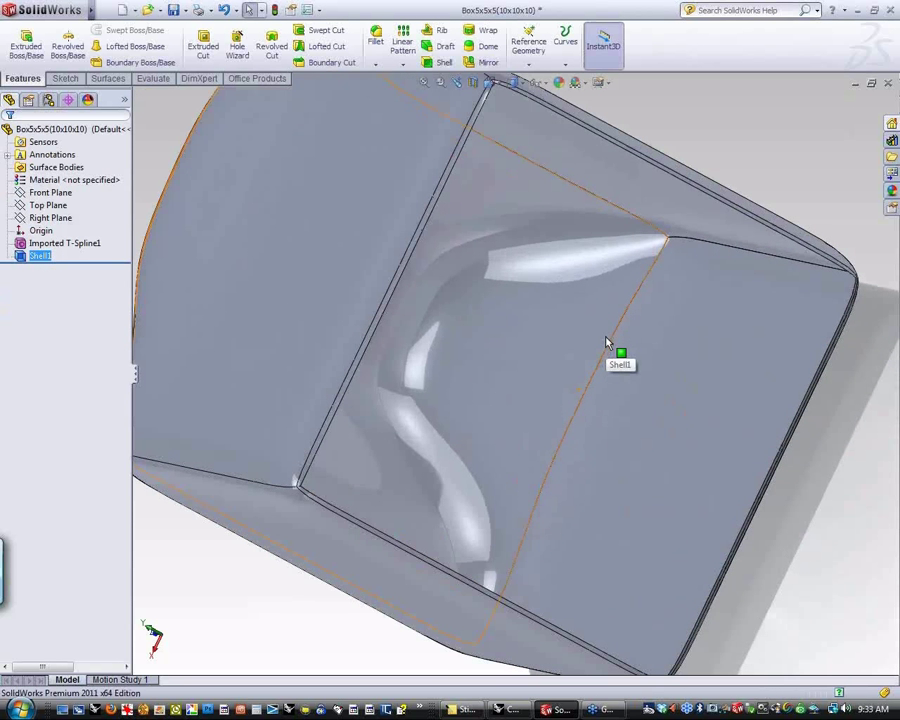
scroll(604, 344, up, 5)
middle_drag(542, 354, 470, 455)
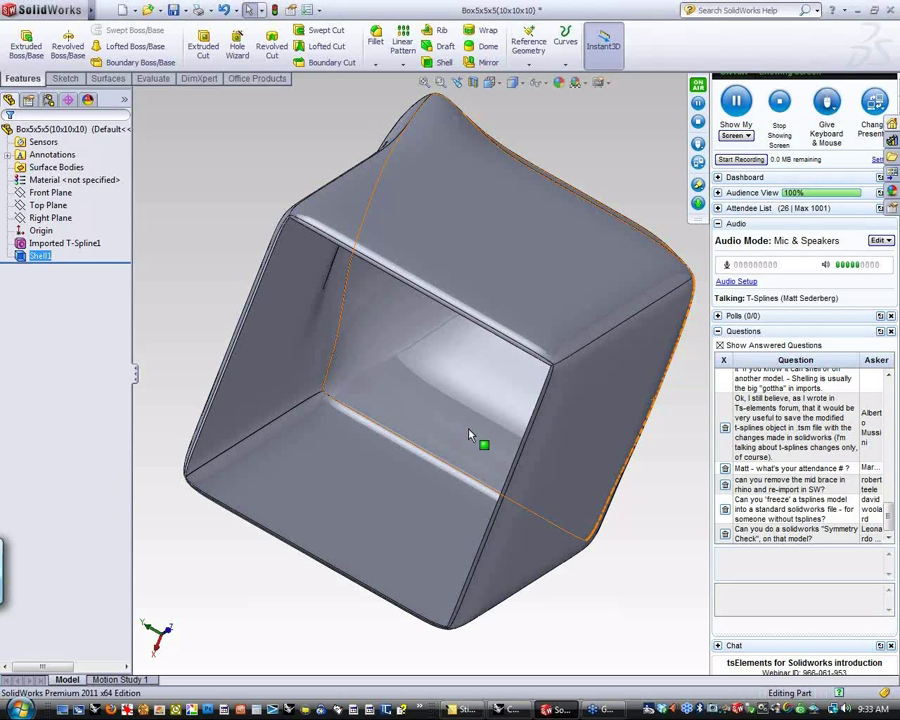
- Examine the shelled box in wireframe display and restore the shaded display with edges
click(521, 83)
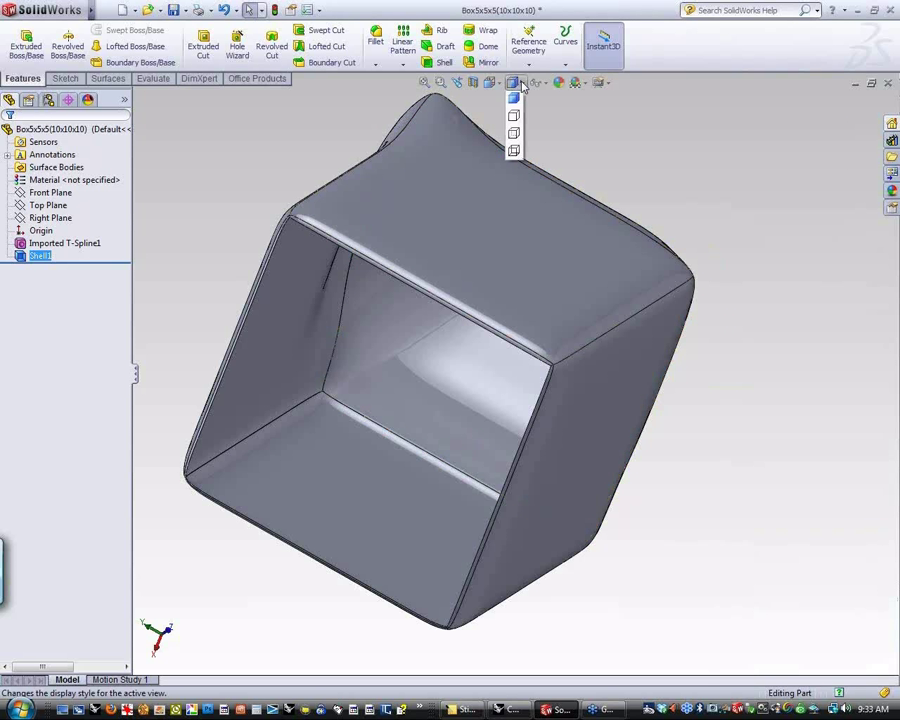
click(514, 151)
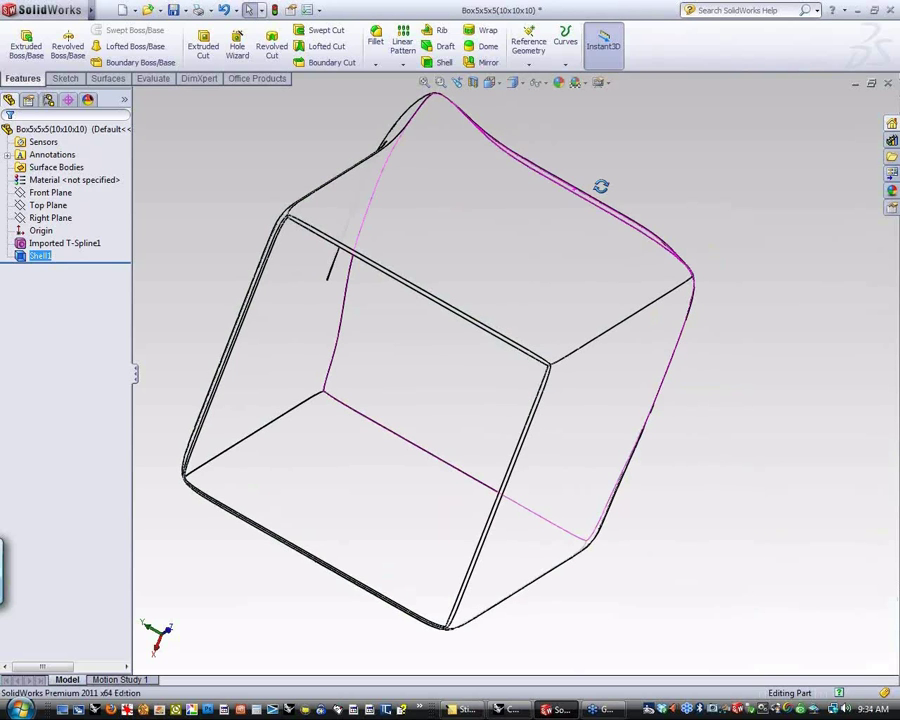
middle_drag(601, 186, 621, 235)
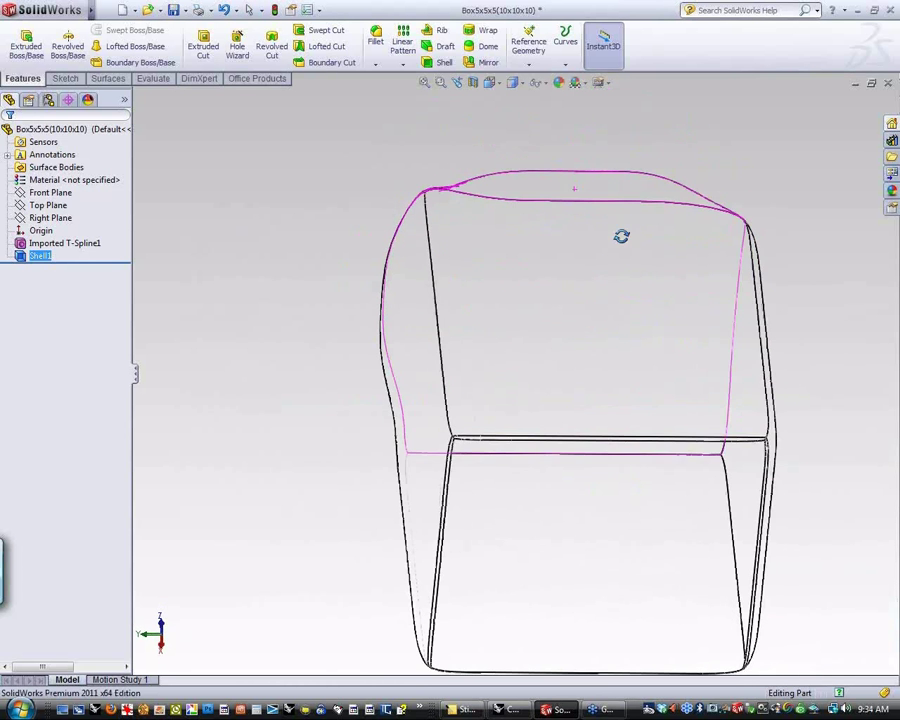
click(518, 83)
click(512, 167)
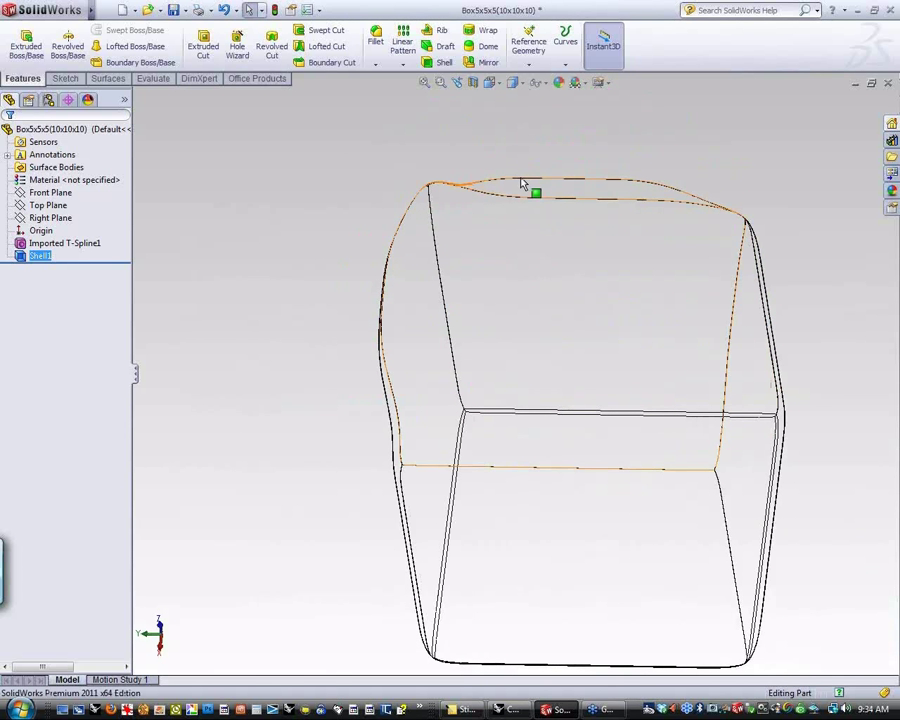
click(515, 83)
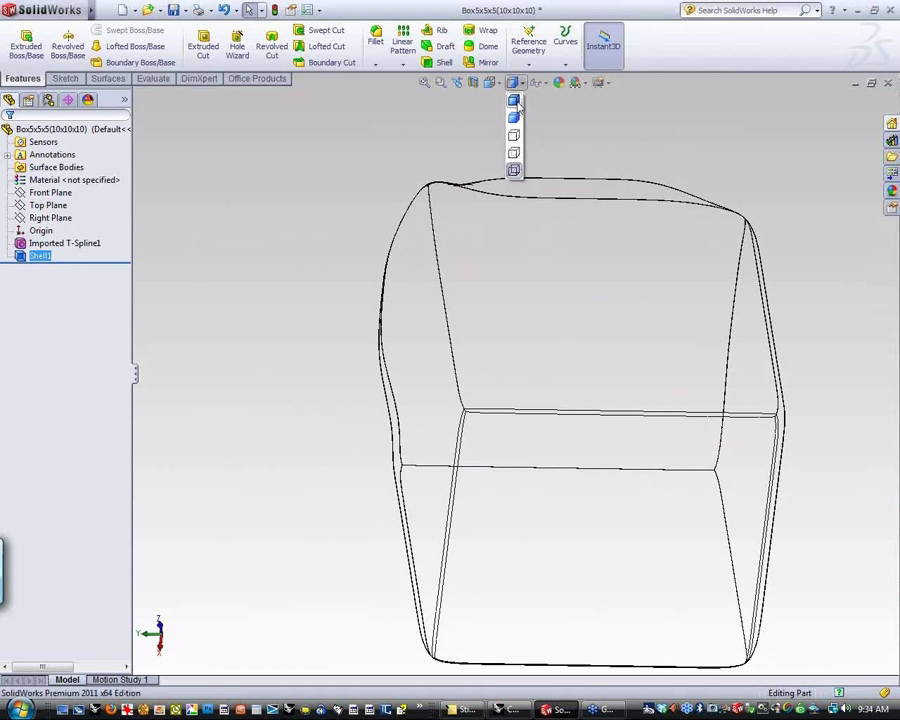
click(513, 101)
- Calculate a deviation analysis along the edge between the two outer side faces running from the crest to the shell opening
scroll(508, 225, down, 2)
mouse_move(508, 225)
middle_down()
mouse_move(472, 300)
mouse_move(464, 289)
mouse_move(476, 255)
mouse_move(583, 287)
mouse_move(573, 276)
middle_up()
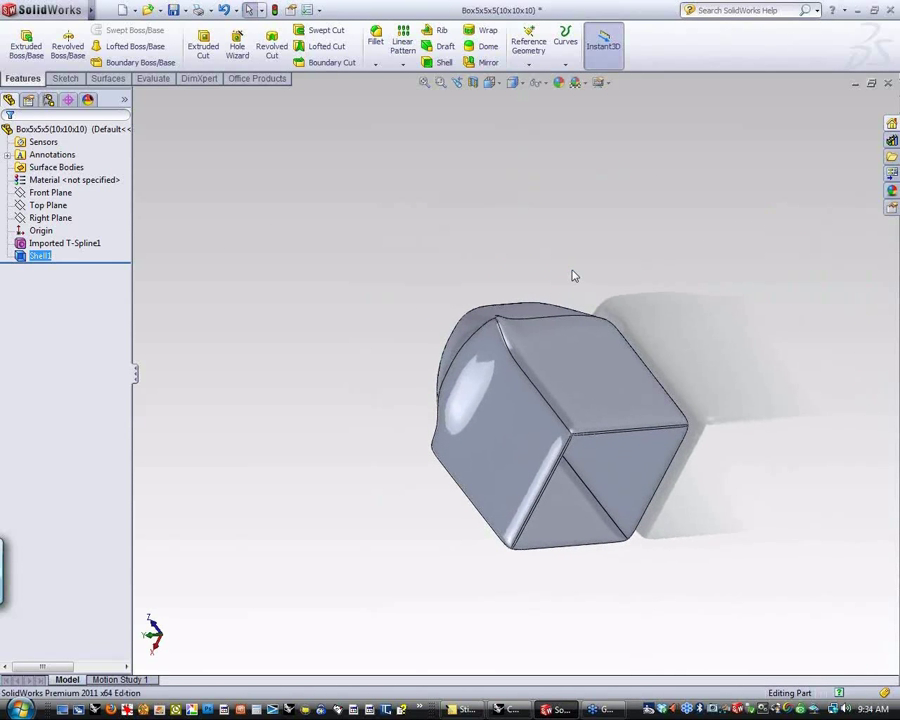
click(156, 79)
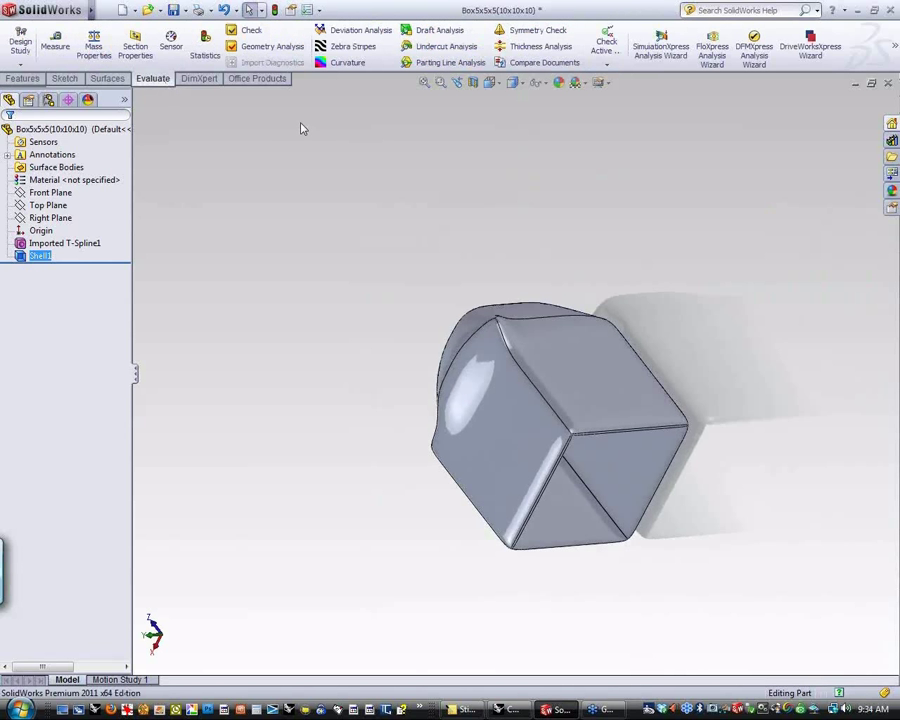
click(348, 30)
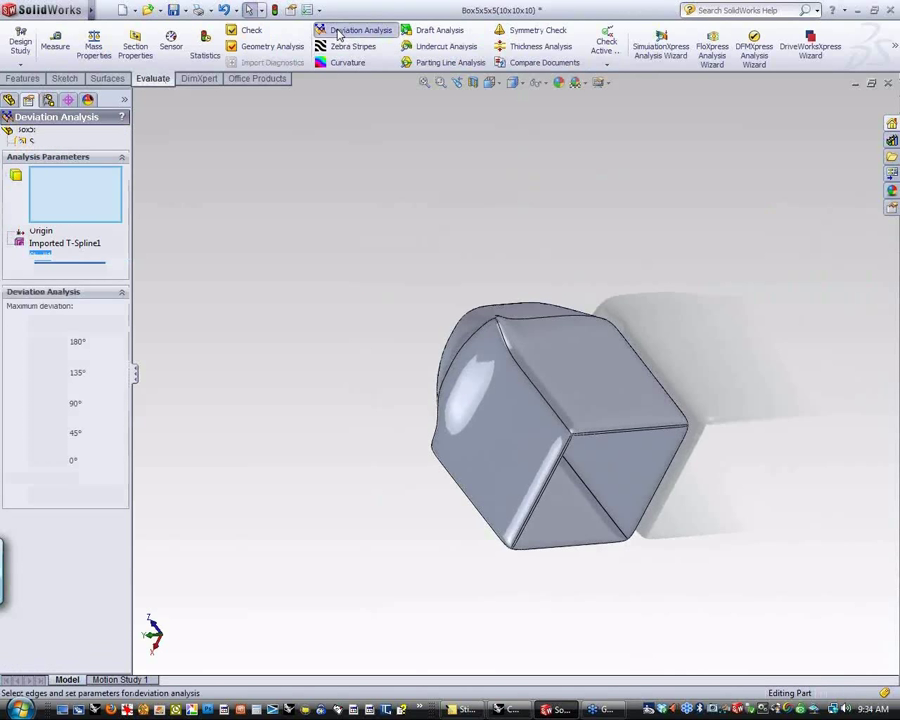
click(527, 384)
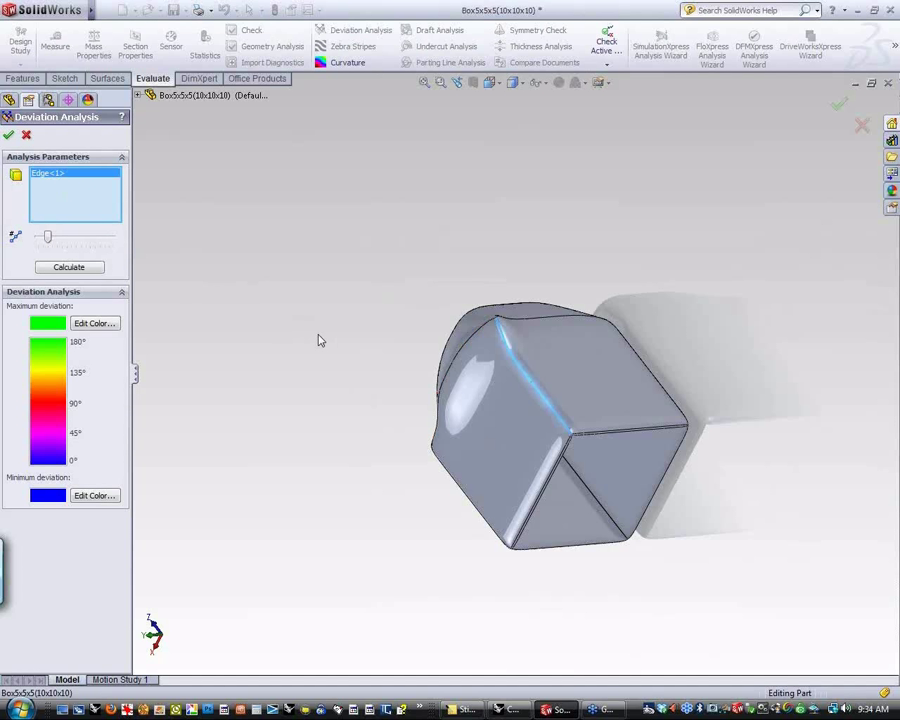
click(57, 267)
scroll(548, 297, up, 2)
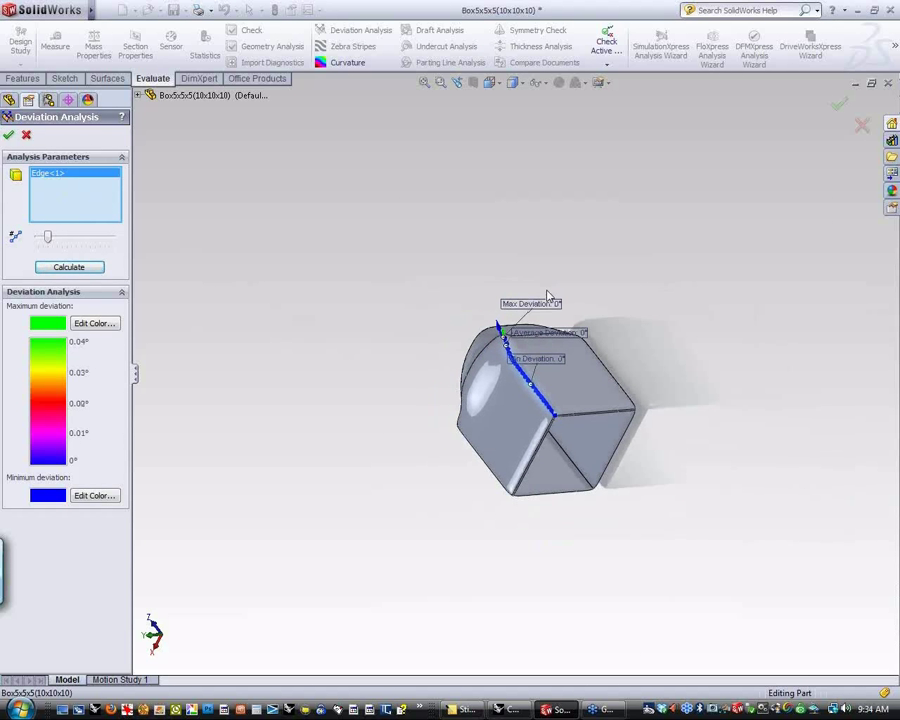
- Examine the deviation vectors along the analysed edge up close and from the side, and close the deviation analysis
scroll(549, 315, down, 6)
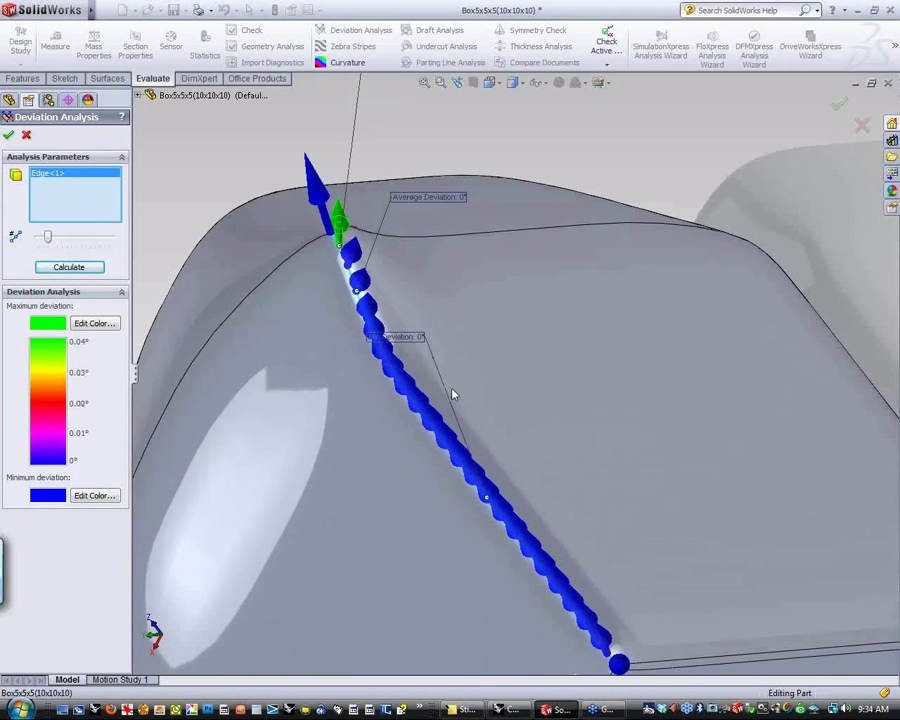
scroll(430, 360, down, 2)
scroll(416, 239, up, 2)
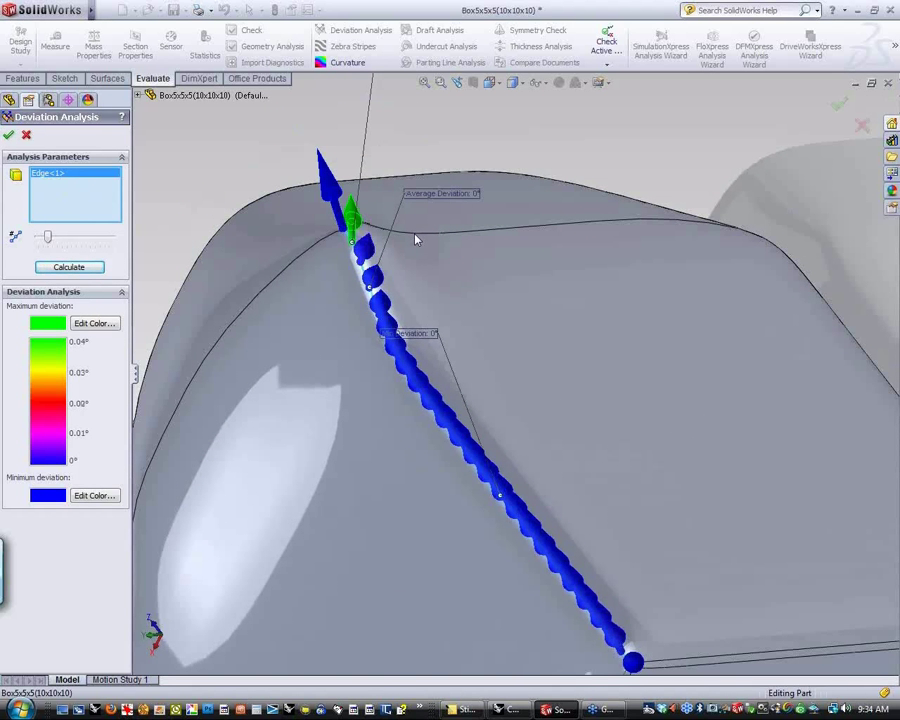
scroll(416, 238, up, 3)
middle_drag(366, 370, 529, 367)
scroll(529, 367, up, 3)
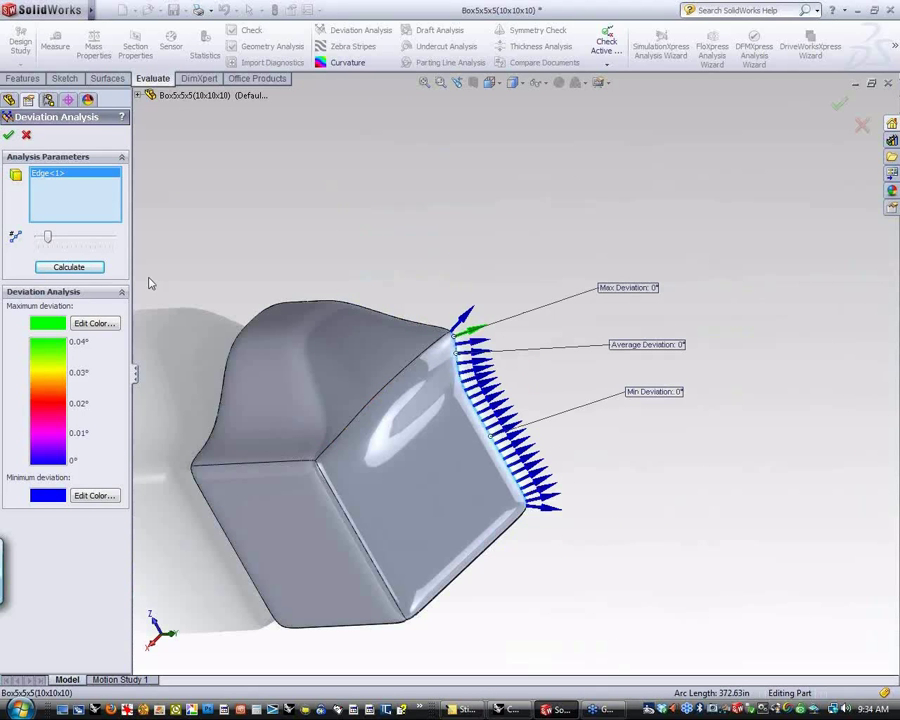
click(9, 100)
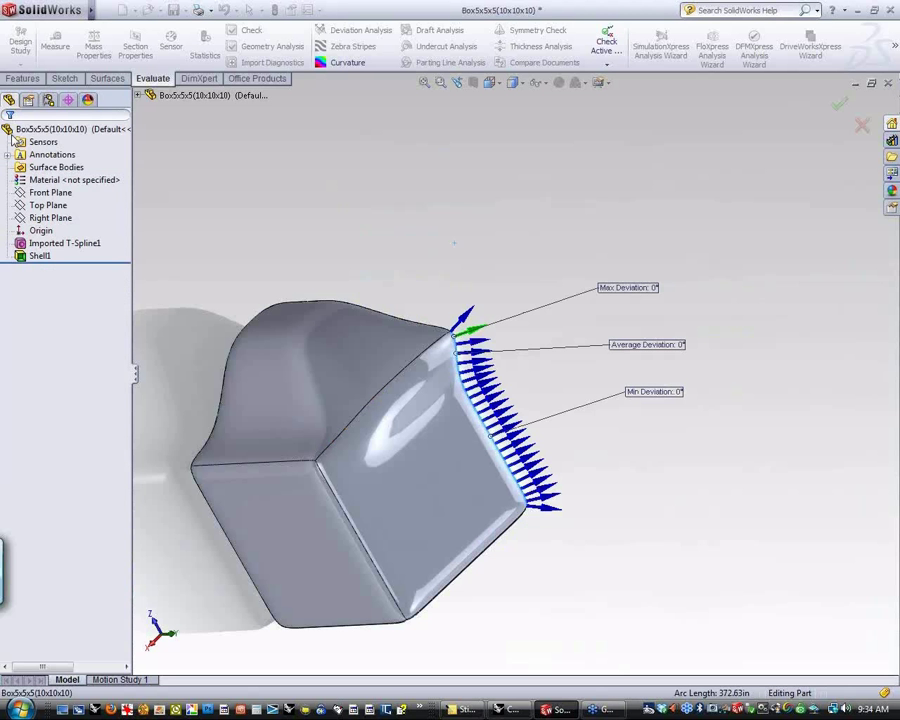
middle_drag(554, 287, 312, 72)
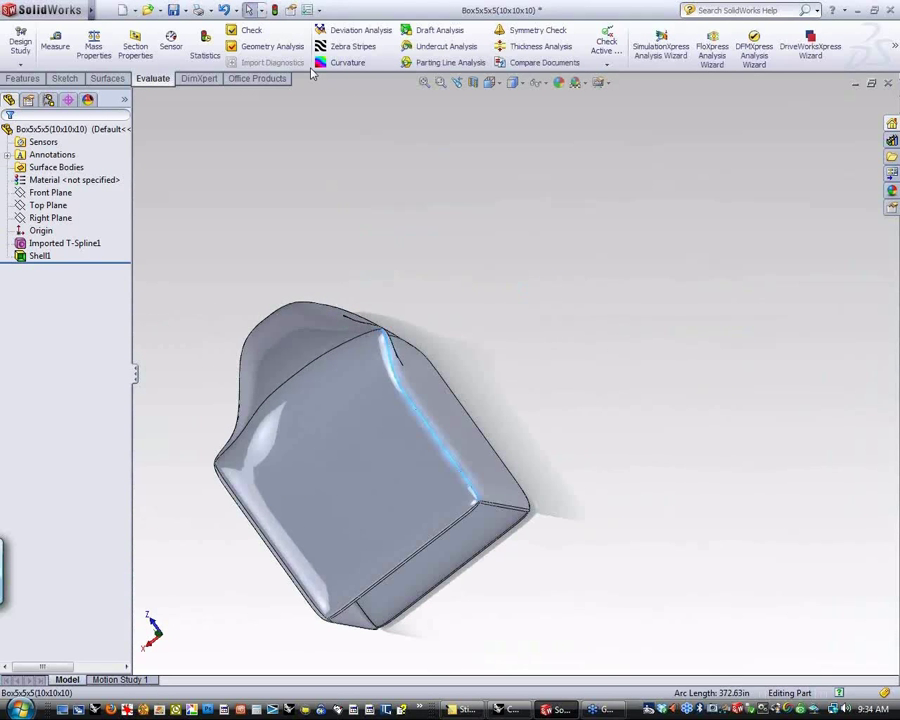
- Apply zebra stripes to the shelled box, inspect the stripe flow across its faces and bulge, and keep them displayed
click(353, 46)
middle_drag(270, 248, 437, 407)
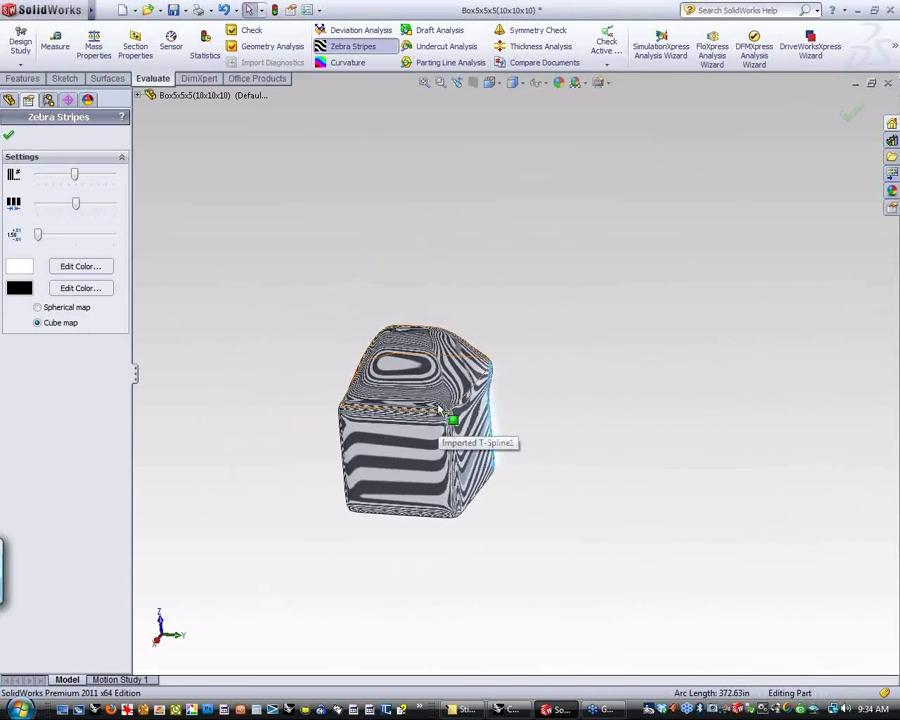
scroll(440, 410, down, 6)
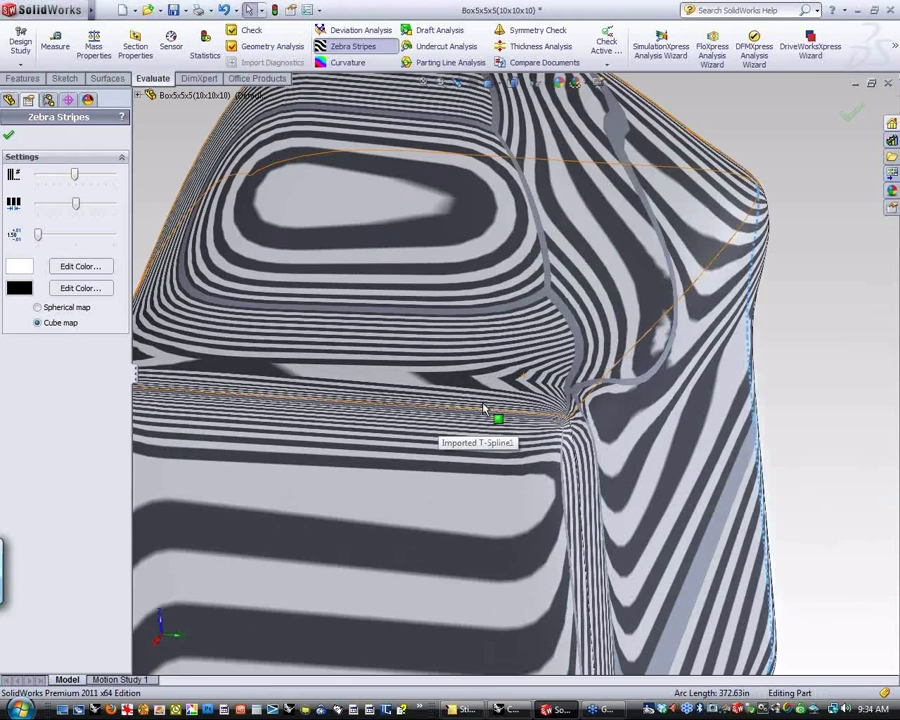
scroll(484, 410, up, 10)
middle_drag(470, 456, 445, 535)
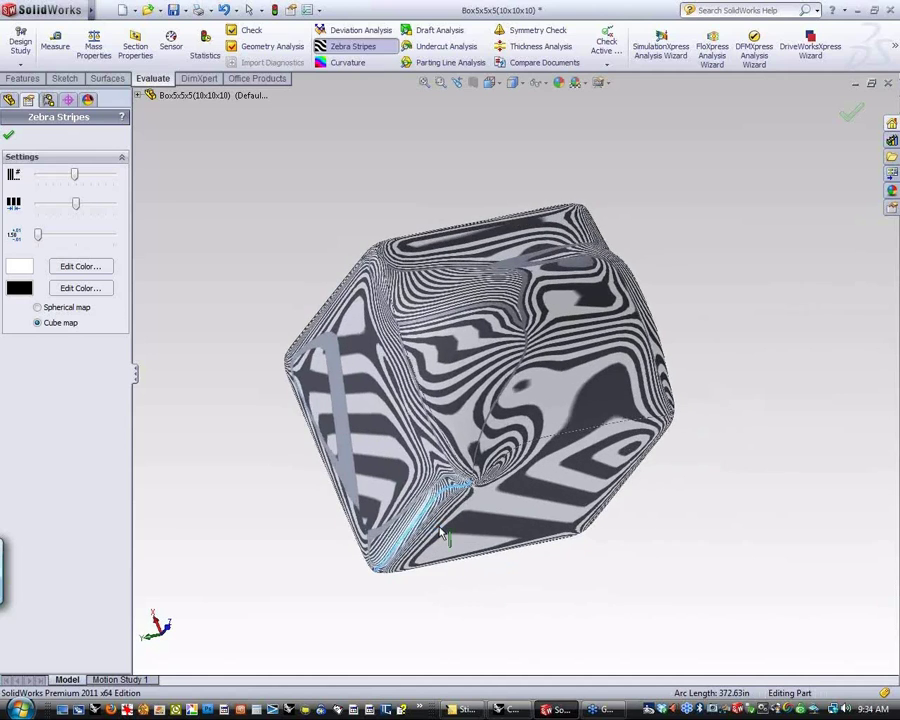
scroll(555, 347, down, 5)
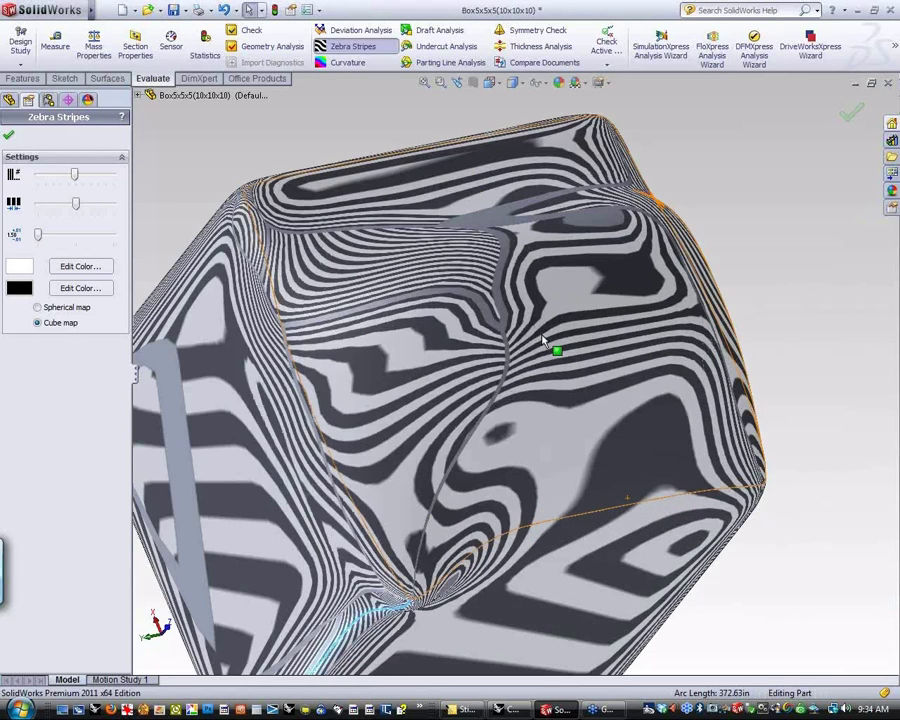
scroll(543, 341, down, 3)
key(Return)
scroll(507, 348, up, 2)
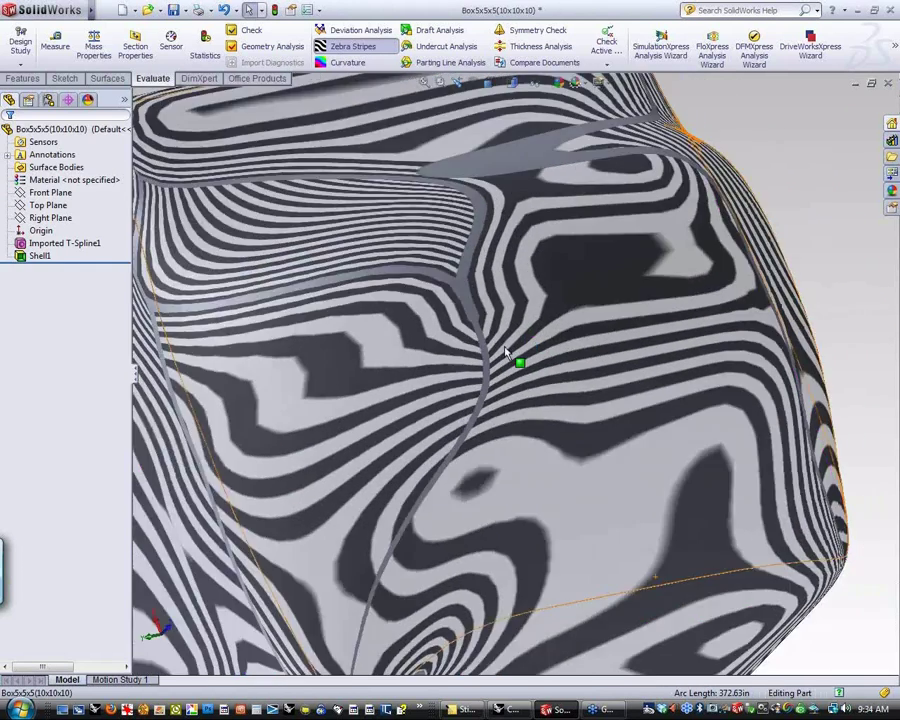
scroll(507, 355, up, 4)
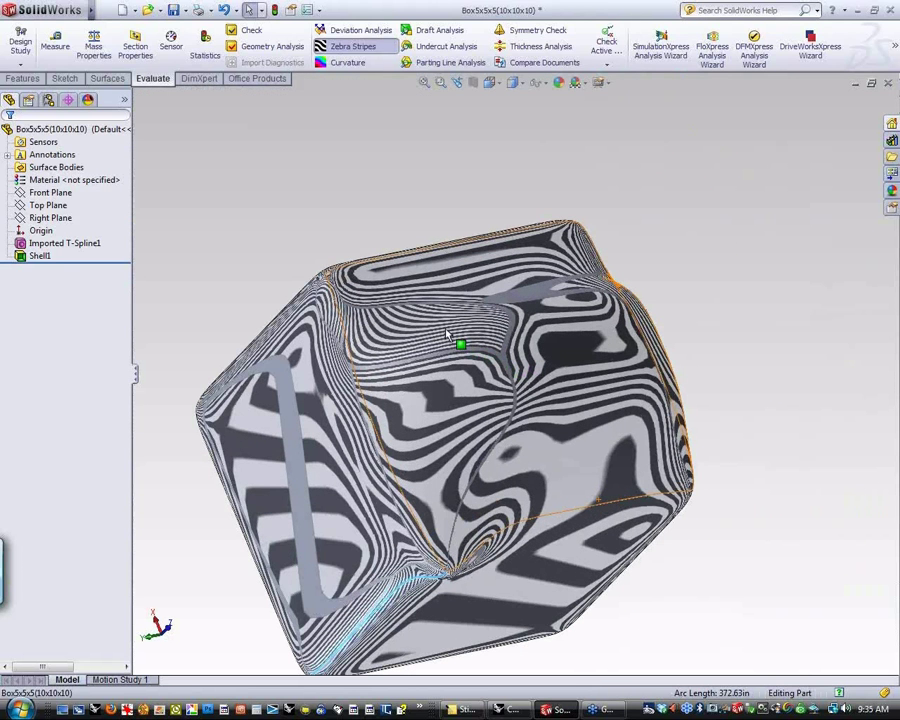
middle_drag(388, 478, 300, 430)
- Edit the imported T-Spline by pulling the control vertex at the box corner beside the bulge outward along X into a peak
click(62, 243)
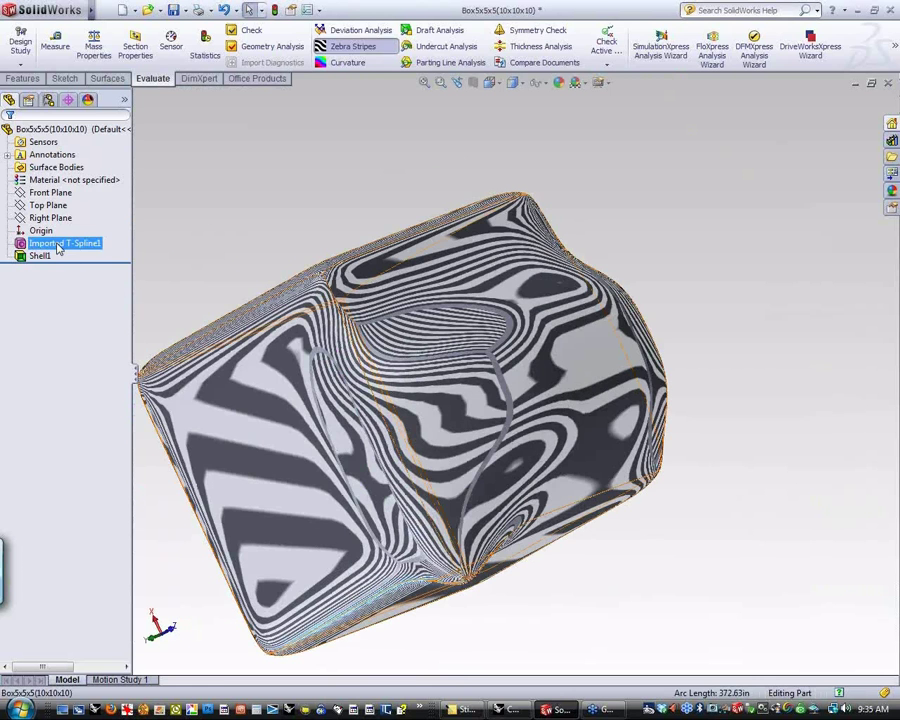
right_click(62, 243)
click(72, 207)
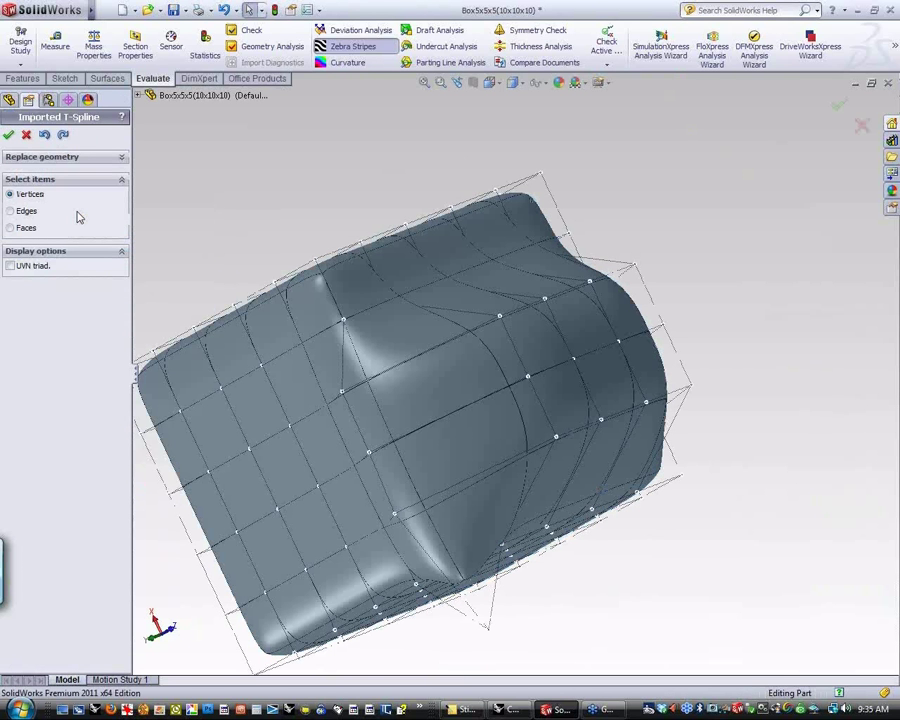
click(316, 258)
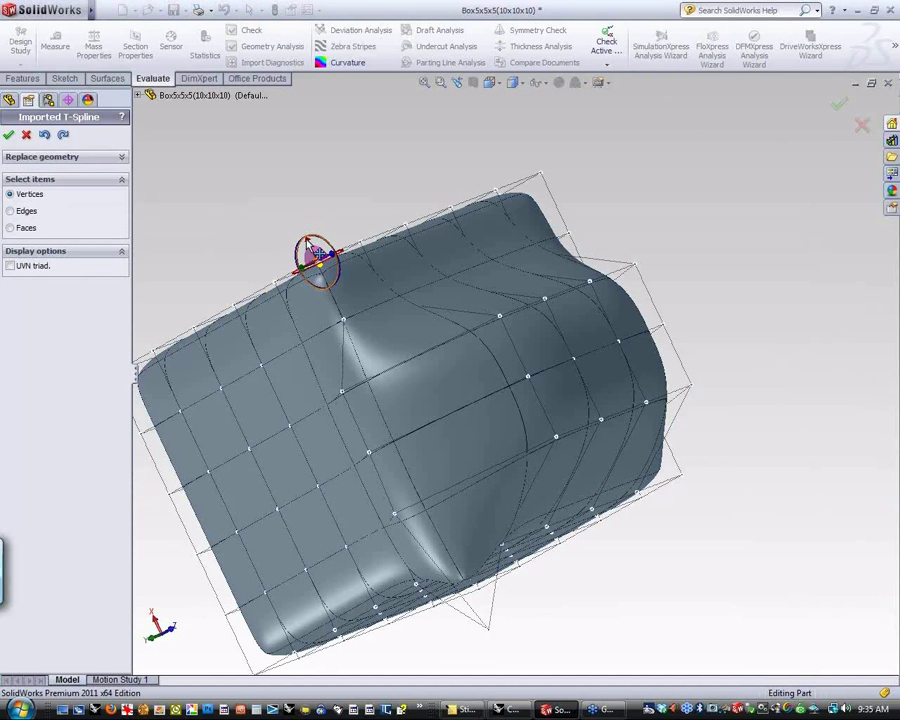
drag(313, 248, 266, 121)
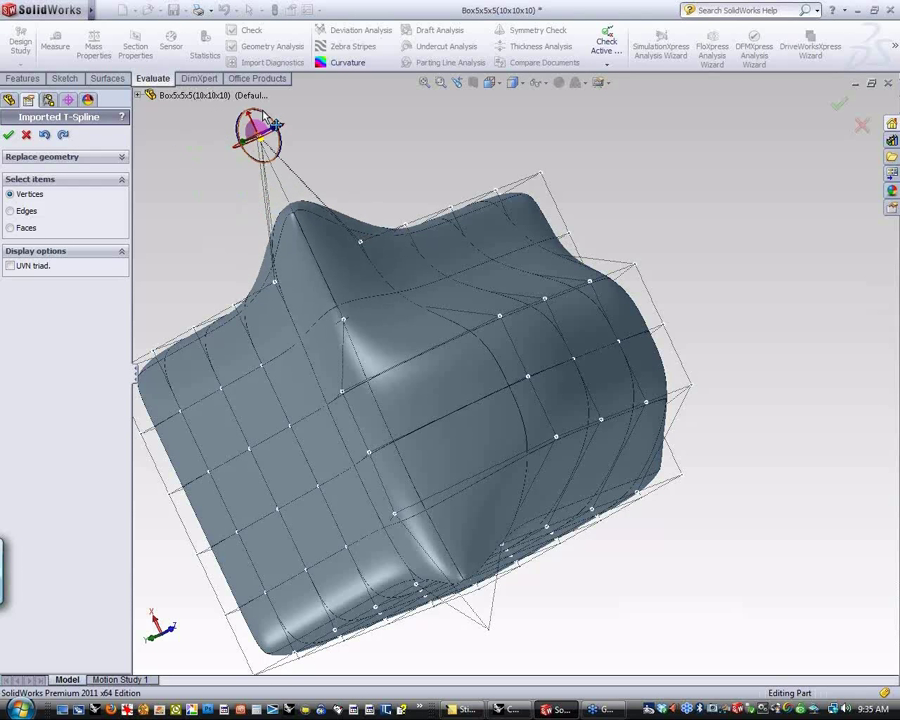
click(8, 134)
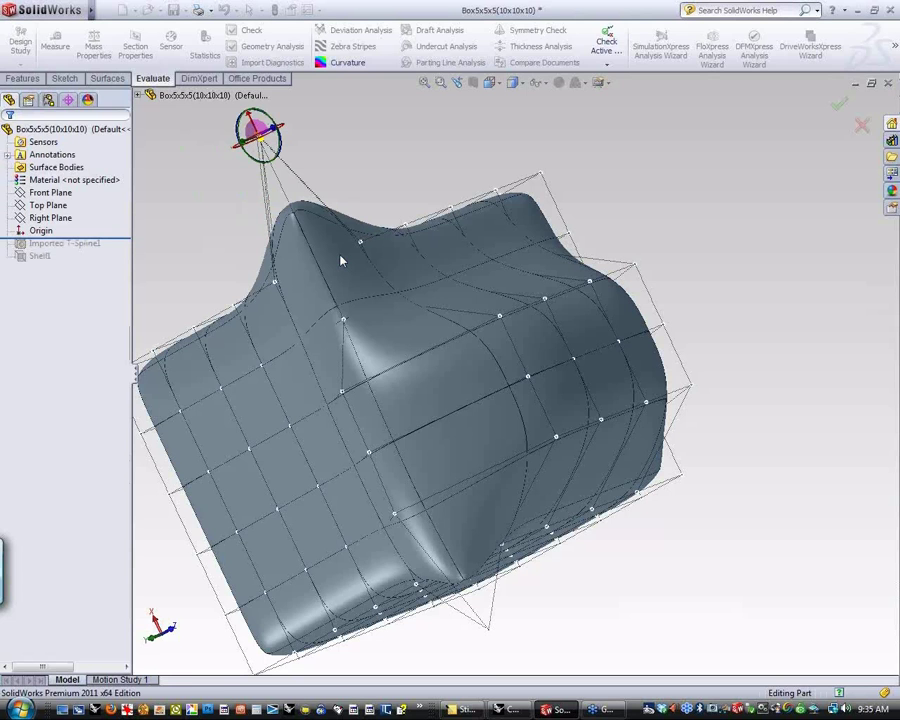
- Examine the zebra stripes around the newly pulled corner peak
mouse_move(352, 268)
middle_down()
mouse_move(362, 191)
mouse_move(376, 227)
mouse_move(346, 257)
middle_up()
scroll(330, 258, down, 3)
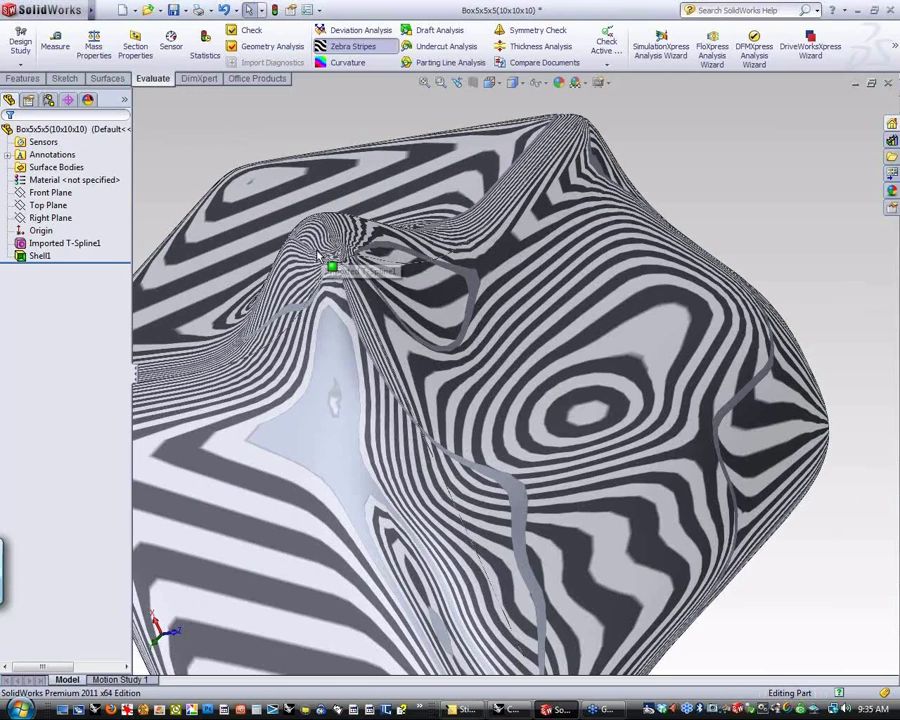
scroll(319, 256, down, 4)
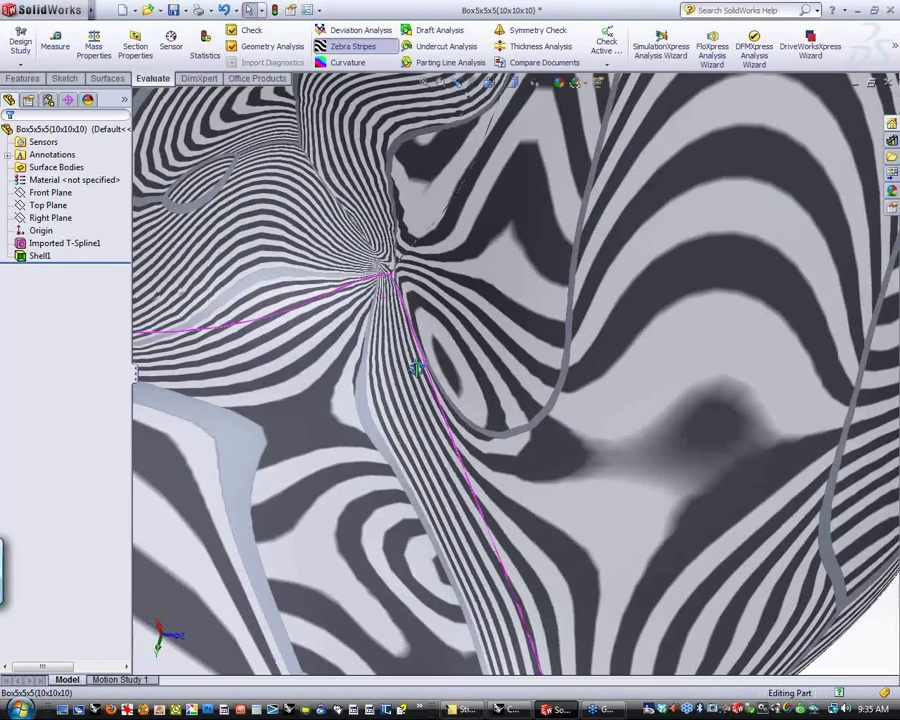
middle_drag(416, 368, 373, 383)
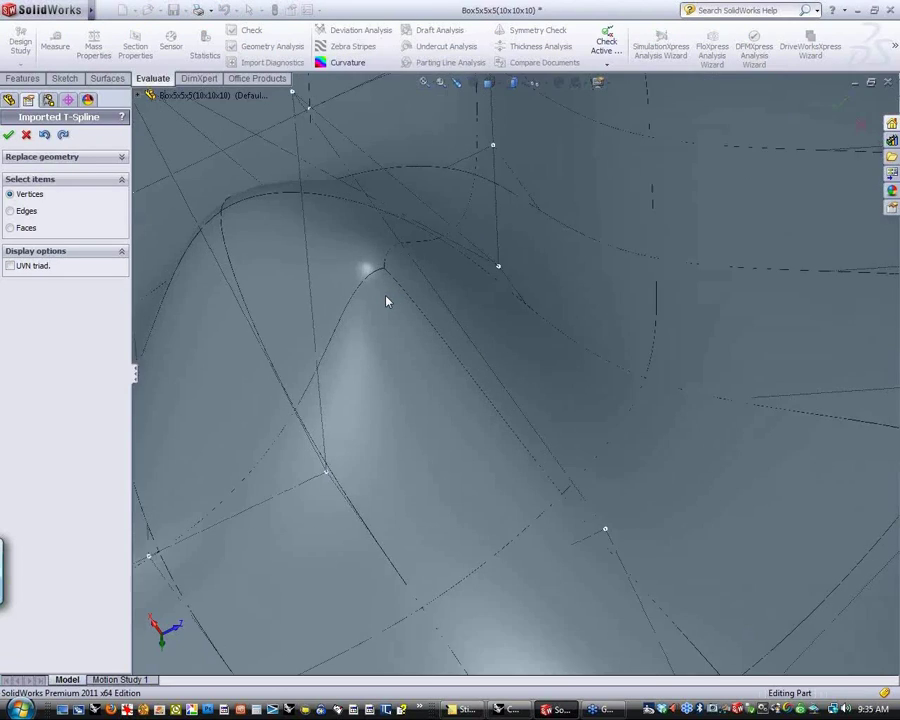
- Reopen the T-Spline to inspect its control mesh around the peak and a box corner vertex, and cancel the edit
scroll(273, 394, up, 5)
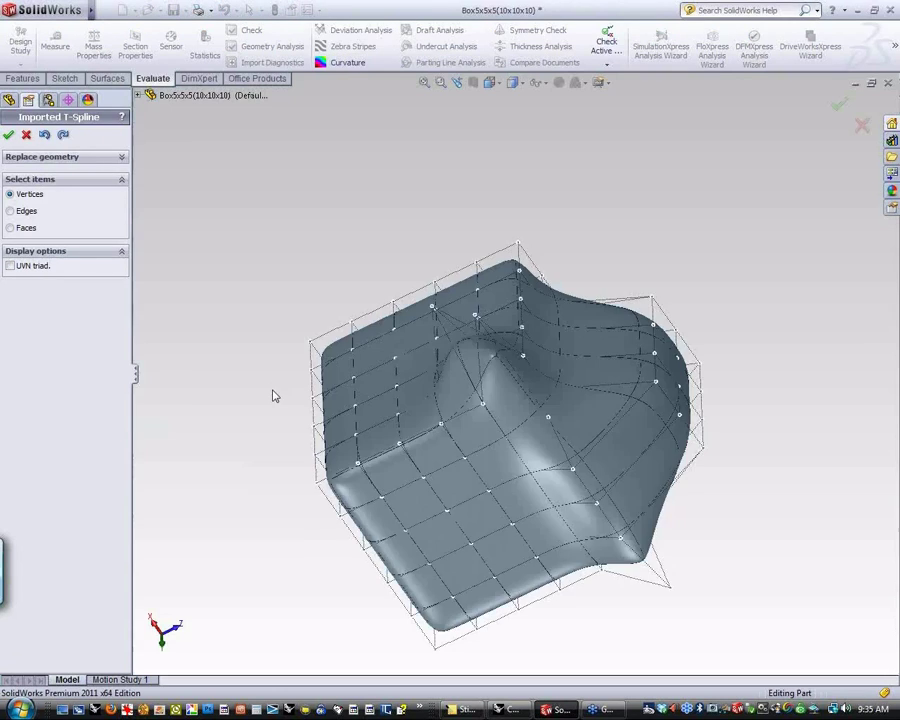
middle_drag(273, 394, 261, 341)
scroll(288, 360, down, 5)
scroll(412, 384, down, 5)
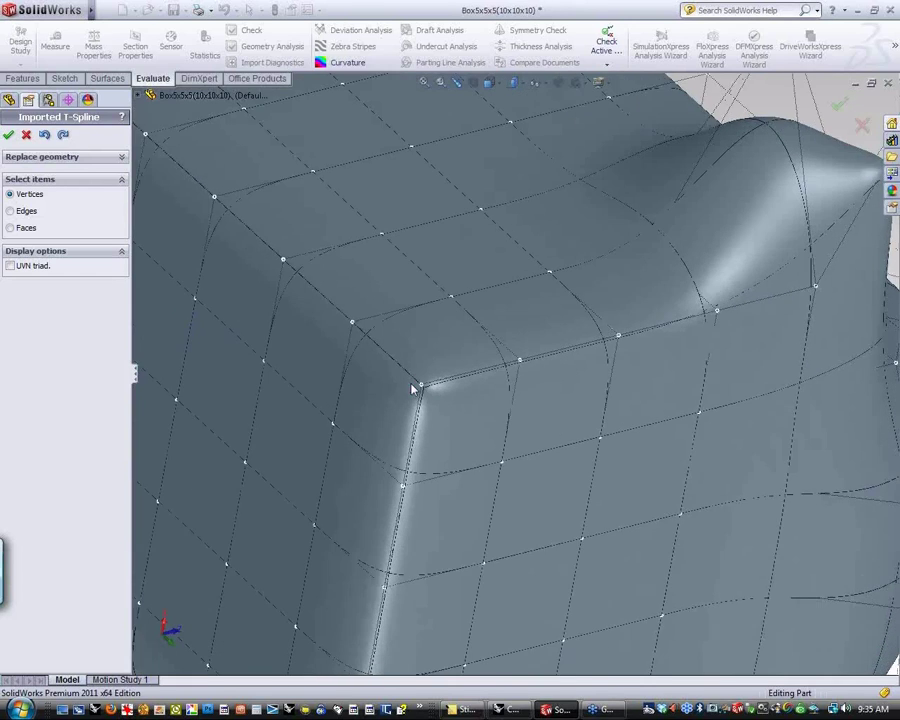
click(428, 386)
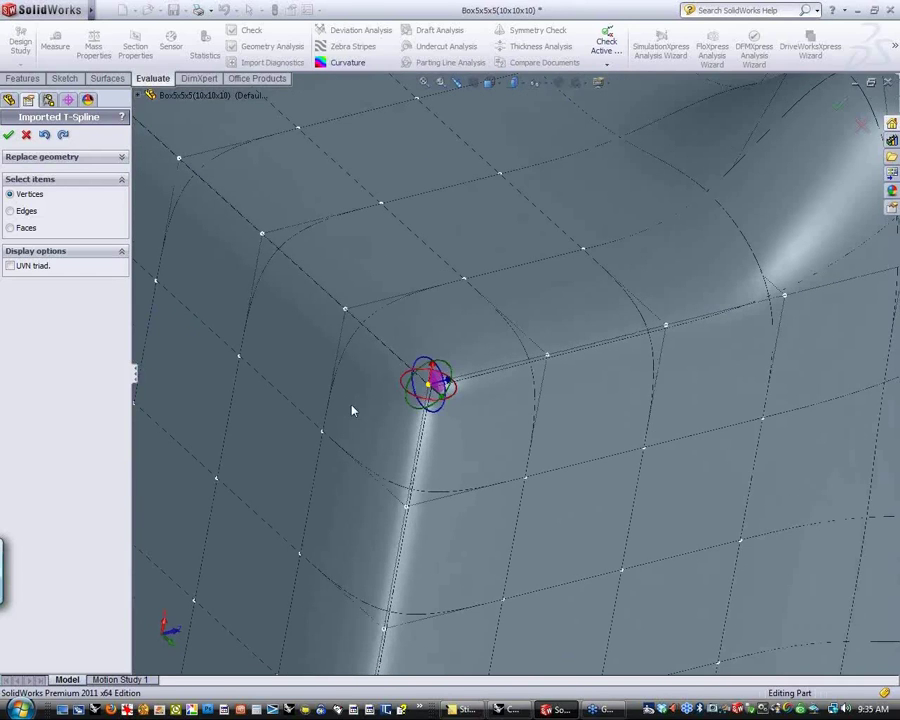
scroll(378, 405, down, 1)
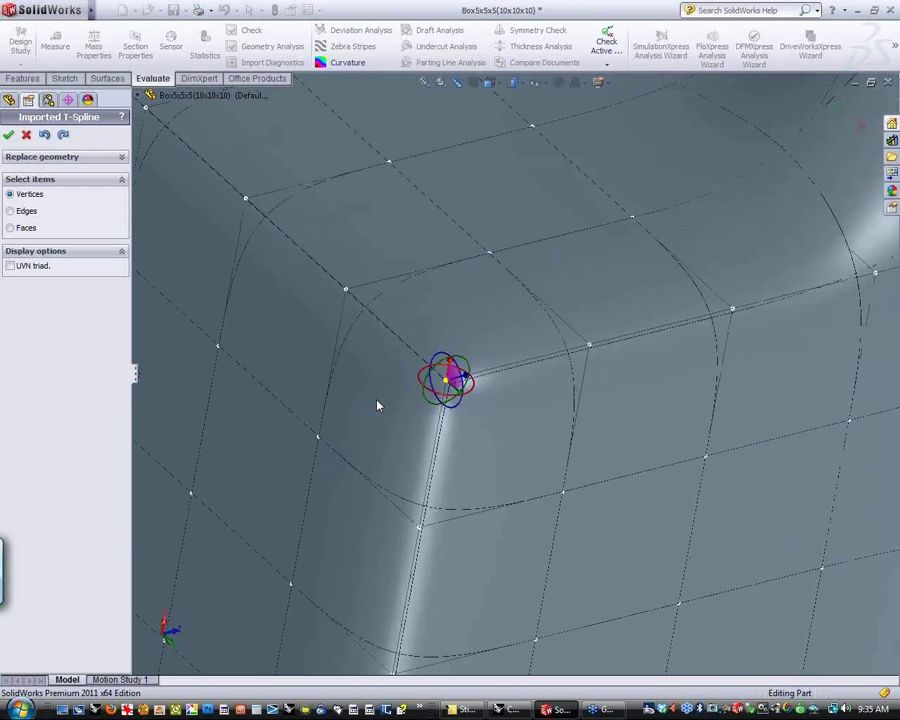
key(f)
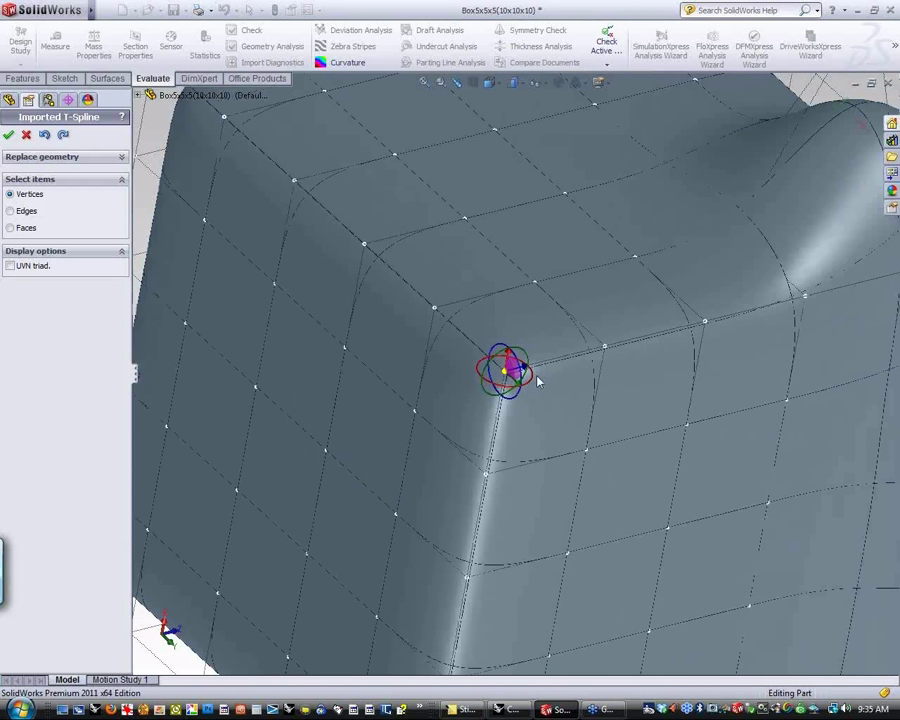
scroll(536, 378, down, 2)
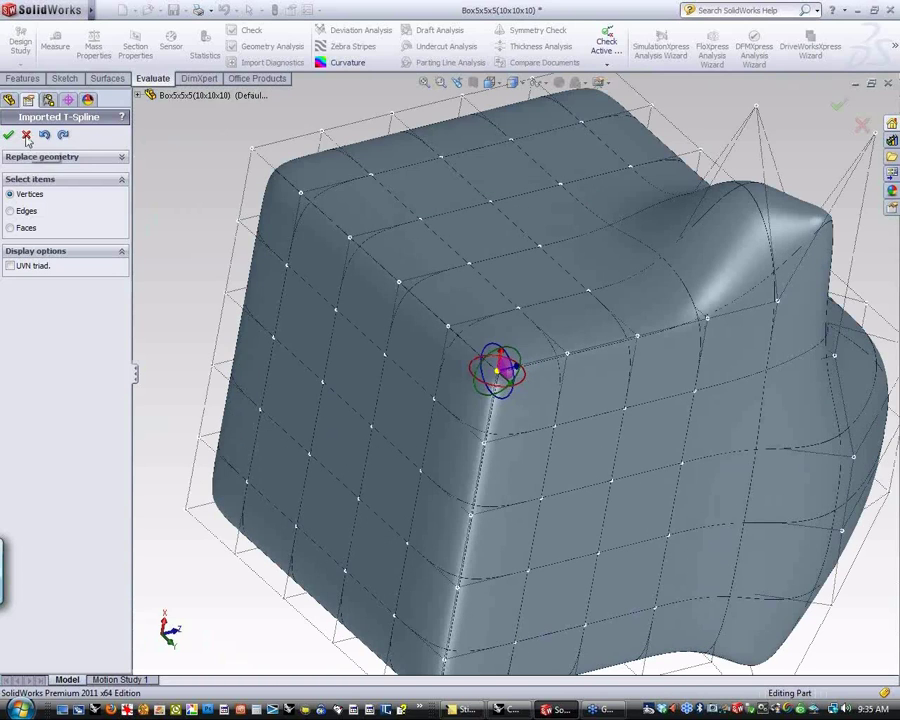
click(27, 136)
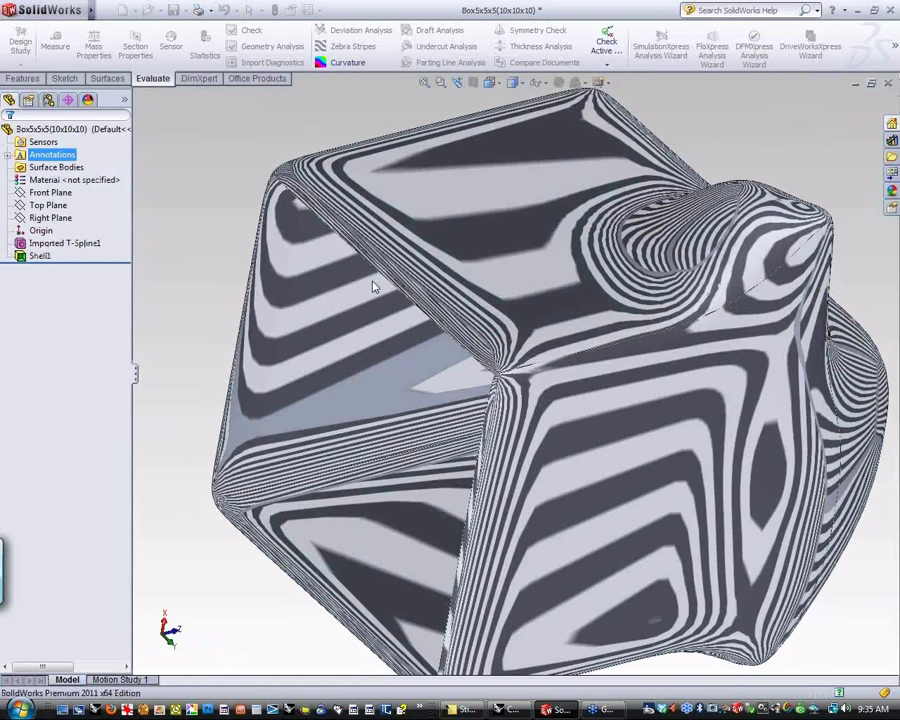
- Inspect the zebra stripes where the faces meet at the corner of the shell opening
middle_drag(500, 366, 522, 340)
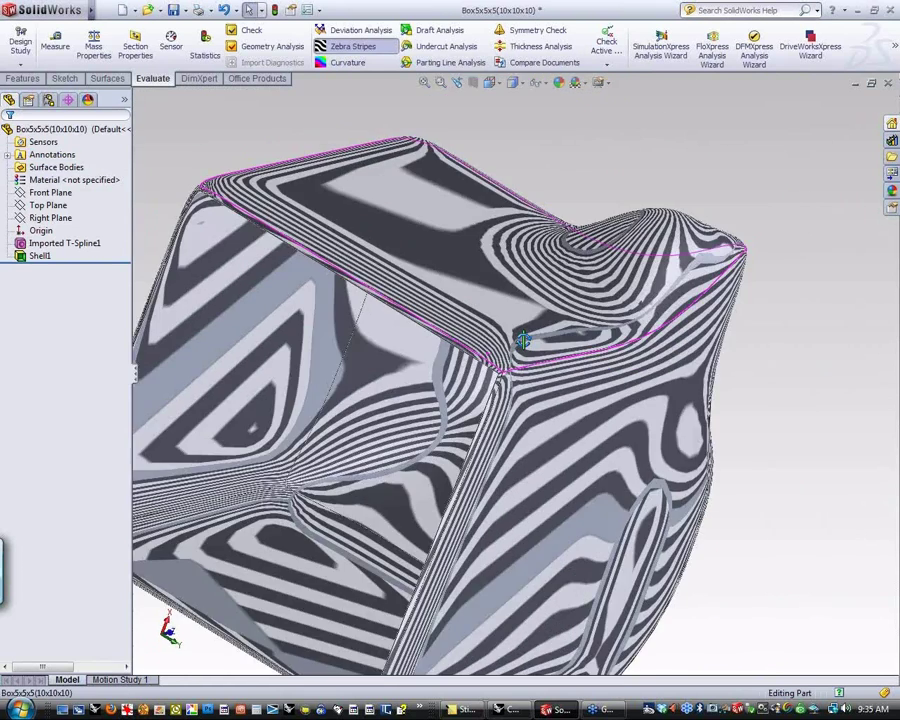
scroll(497, 385, down, 3)
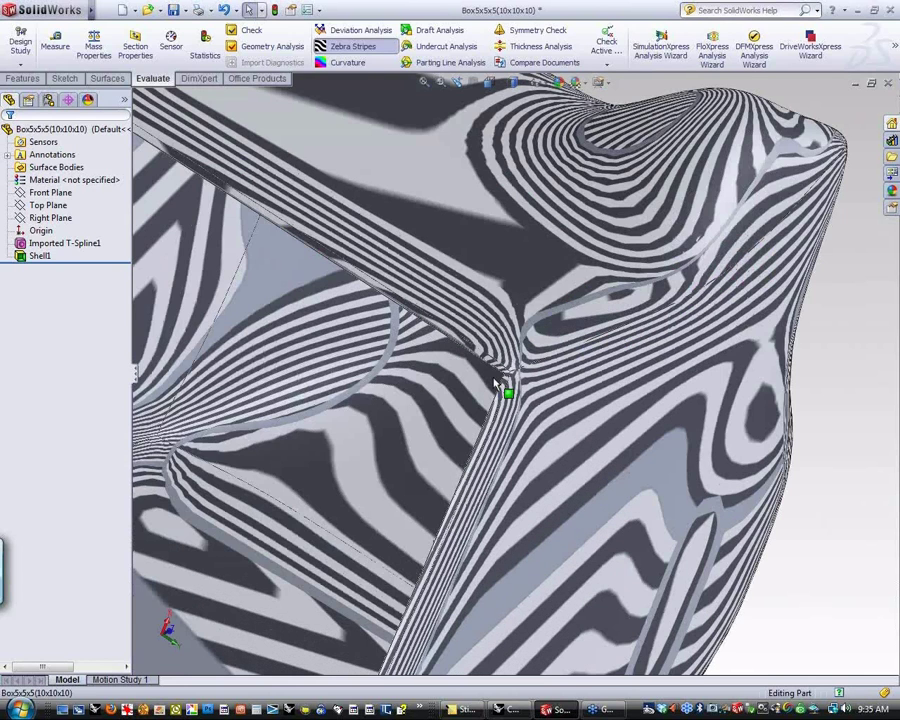
scroll(520, 370, down, 3)
scroll(520, 368, down, 3)
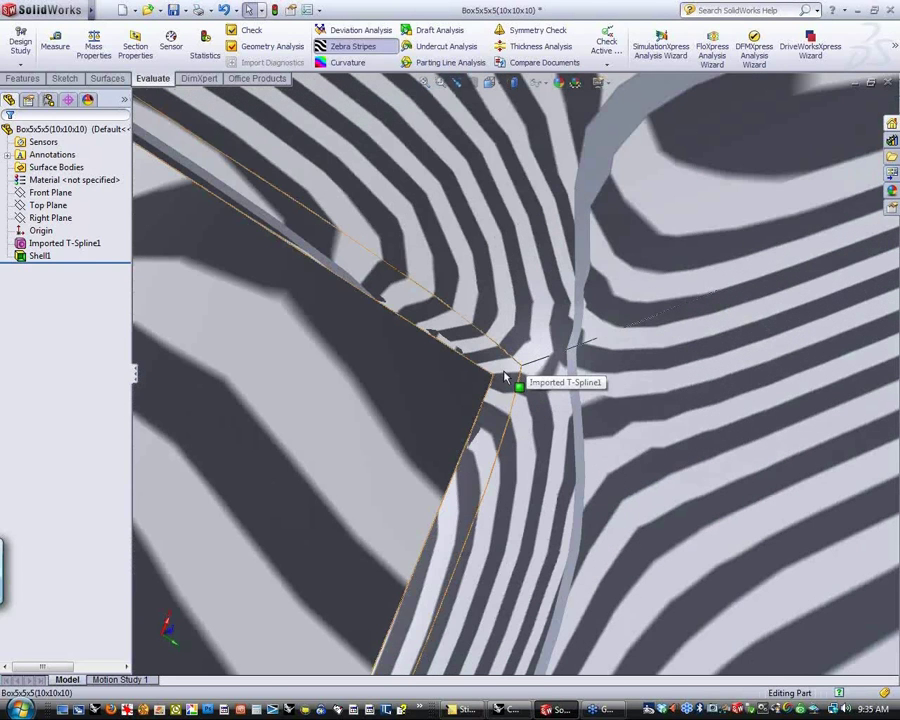
scroll(509, 382, up, 2)
scroll(510, 388, down, 3)
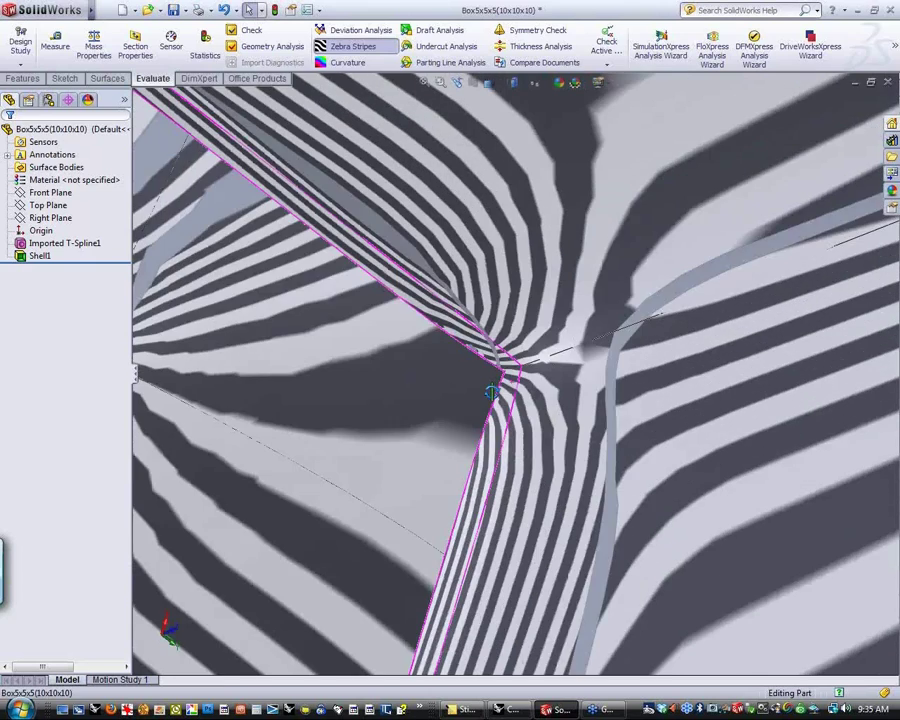
scroll(510, 392, up, 3)
scroll(500, 391, up, 5)
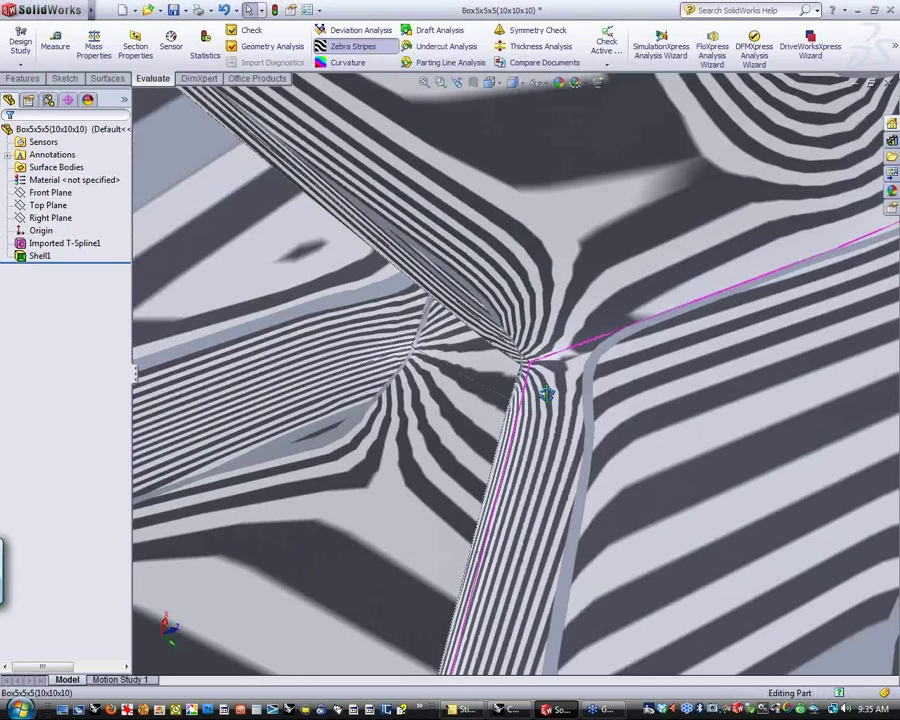
scroll(477, 392, up, 1)
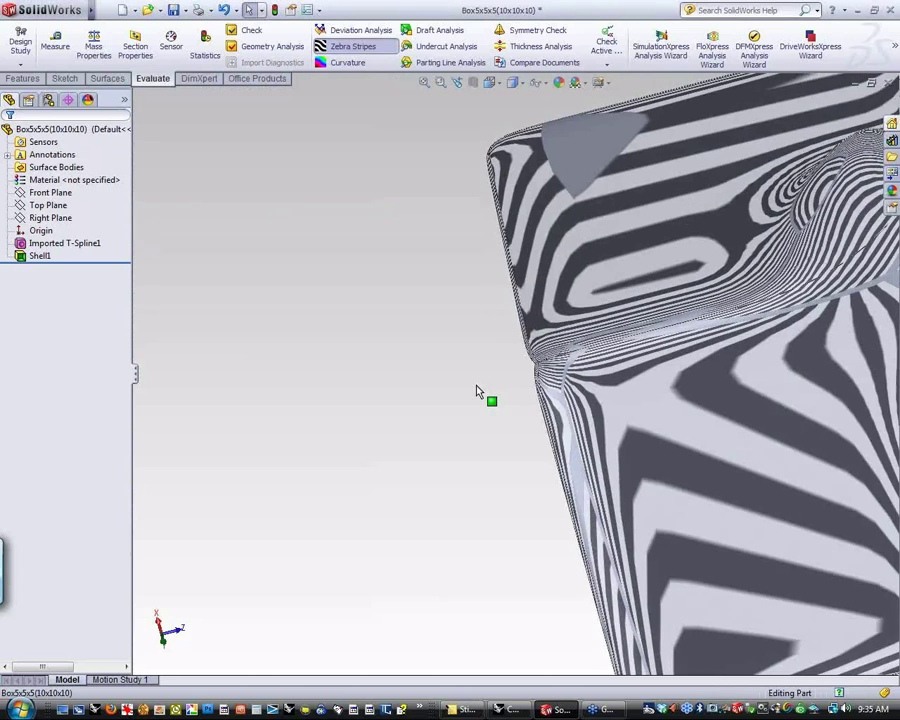
- Inspect the stripe continuity across the face boundaries at the tip of the pulled peak
middle_drag(477, 392, 421, 440)
scroll(460, 355, down, 3)
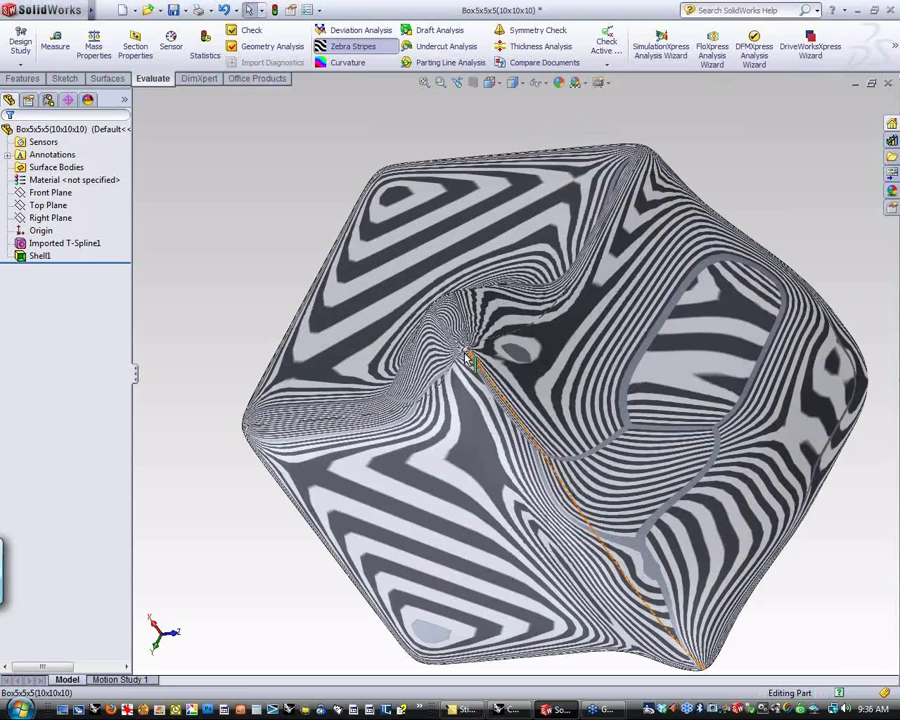
scroll(468, 358, down, 3)
scroll(506, 361, down, 3)
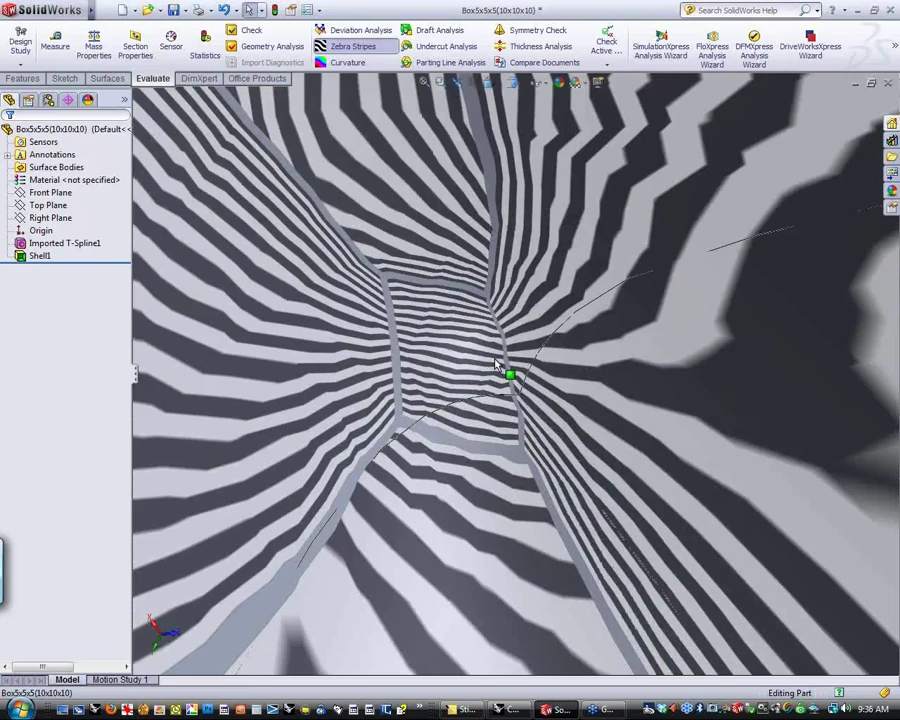
scroll(500, 364, down, 2)
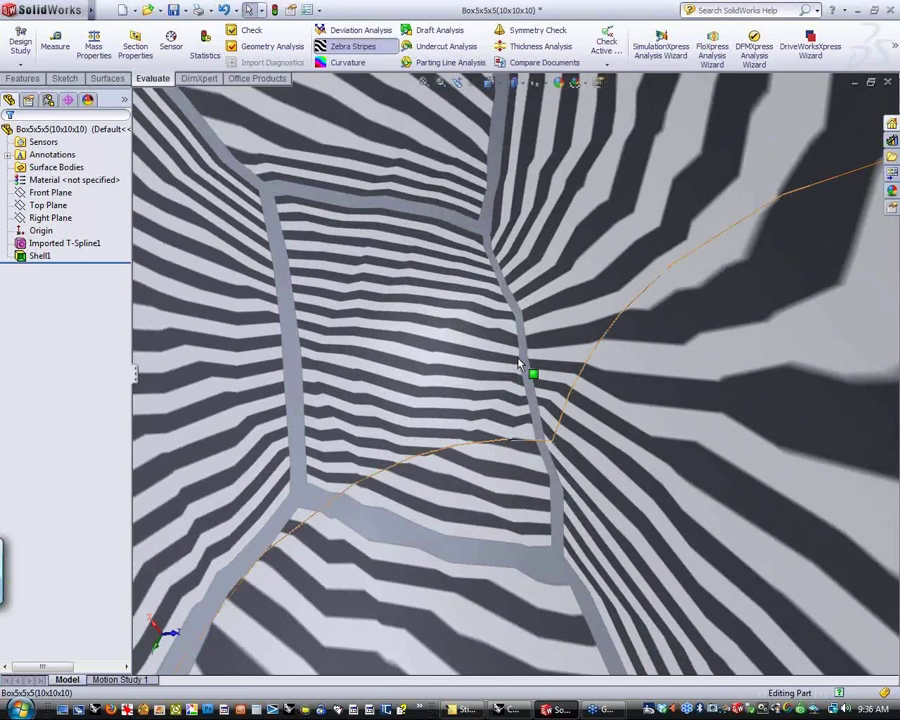
- Examine the zebra stripe flow along the shell edges and the surrounding outer faces from several sides of the pulled peak
scroll(517, 362, down, 3)
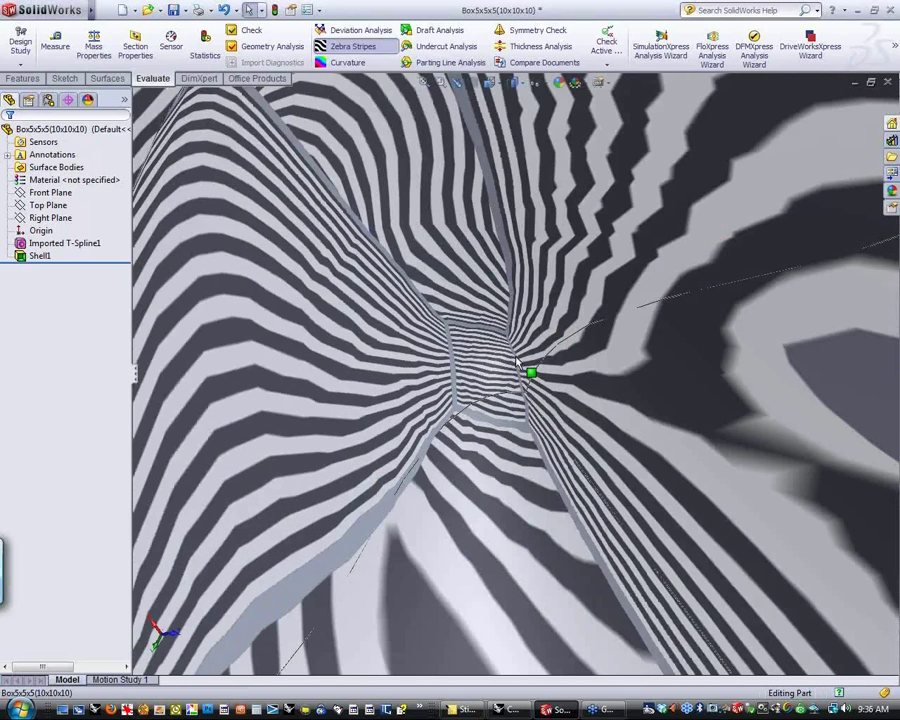
scroll(517, 362, up, 5)
scroll(517, 362, up, 5)
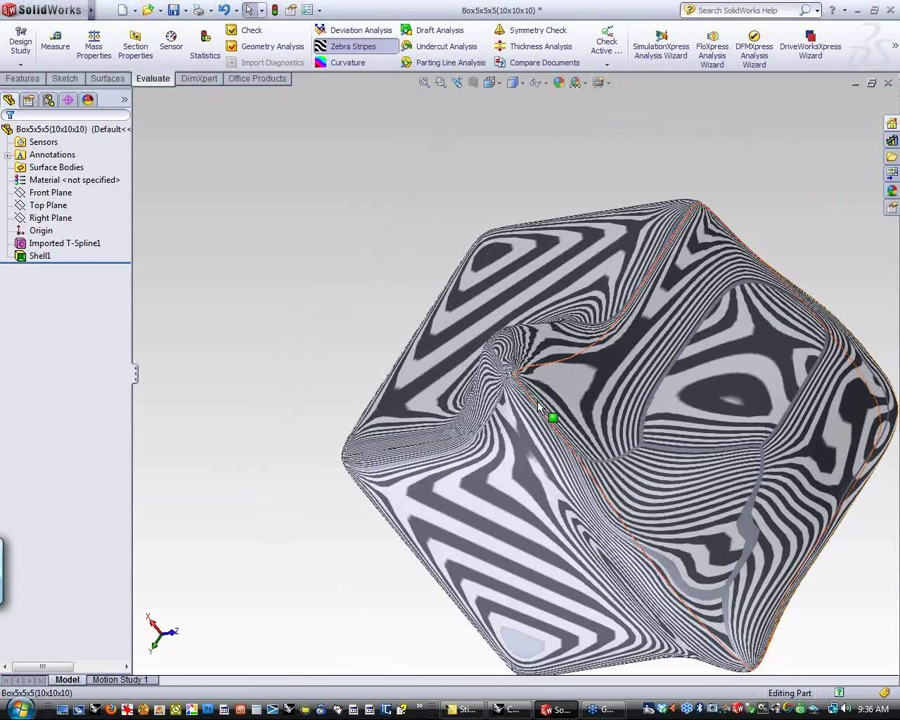
scroll(530, 405, down, 3)
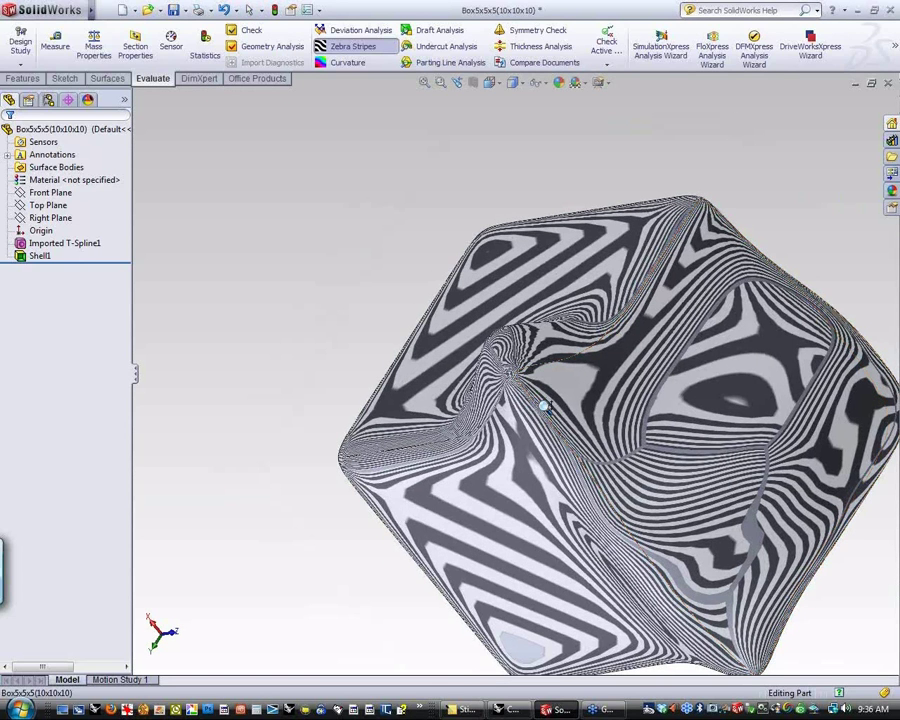
scroll(538, 400, down, 2)
scroll(546, 330, down, 3)
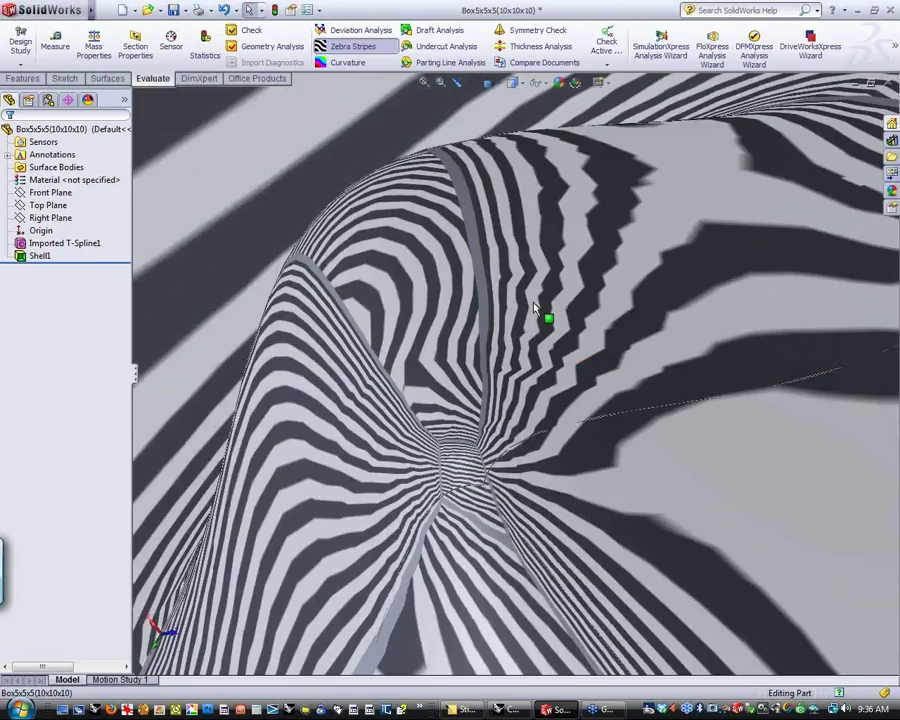
scroll(552, 410, up, 2)
middle_drag(552, 415, 519, 543)
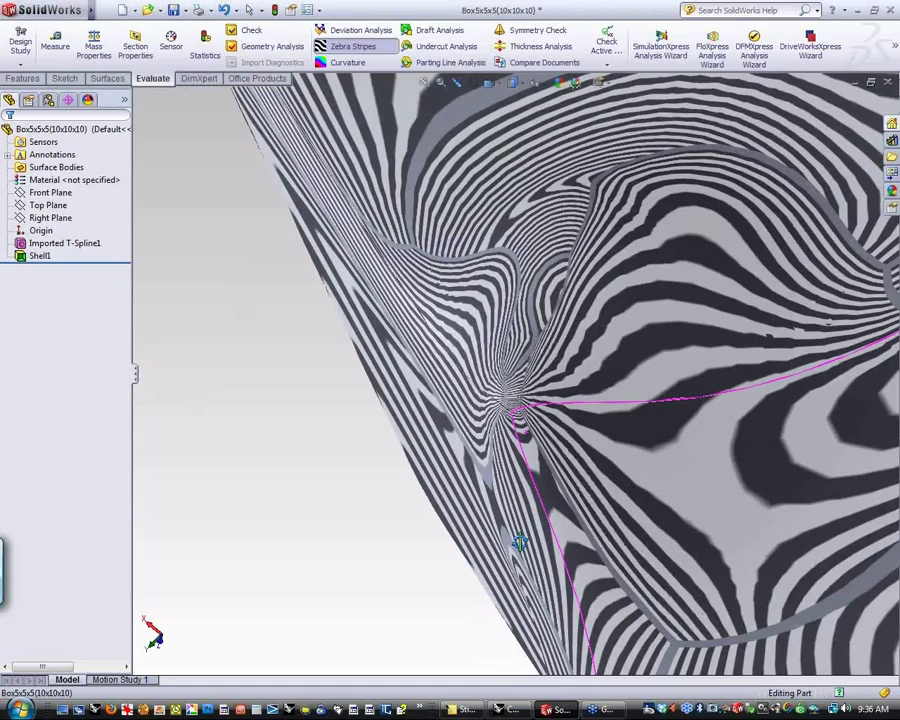
scroll(482, 510, down, 3)
scroll(482, 510, down, 2)
- Turn off the zebra stripes display and show the shelled box in the Right view
click(353, 46)
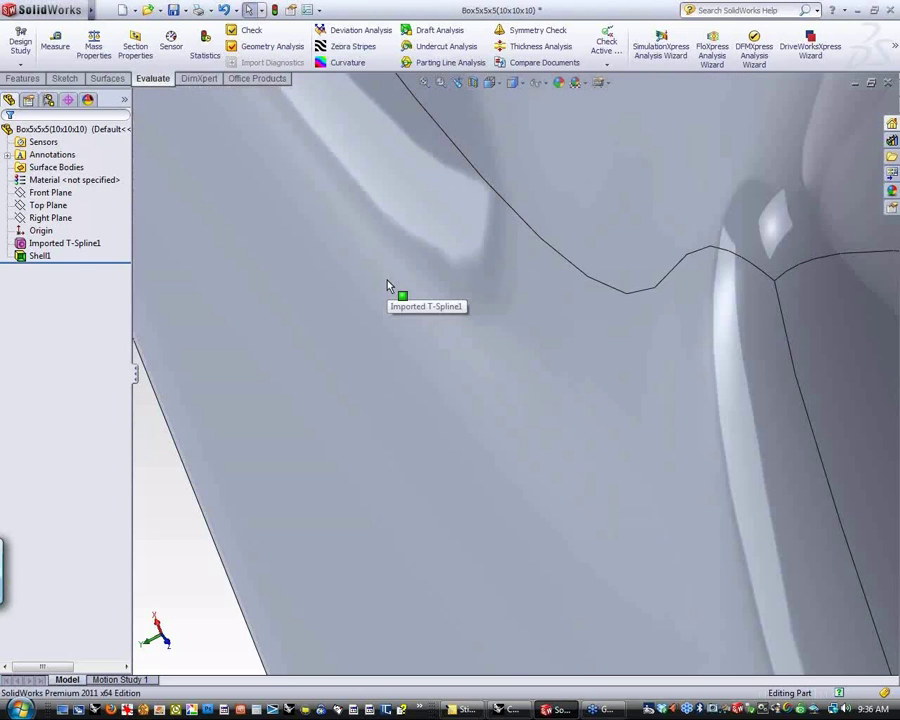
key(ctrl+4)
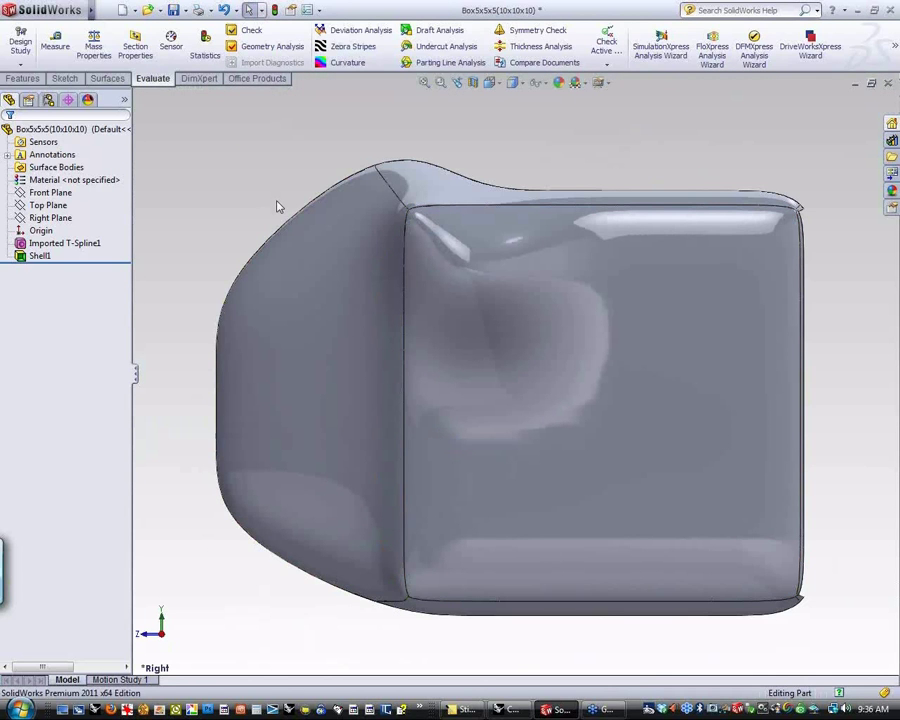
mouse_move(54, 20)
click(152, 8)
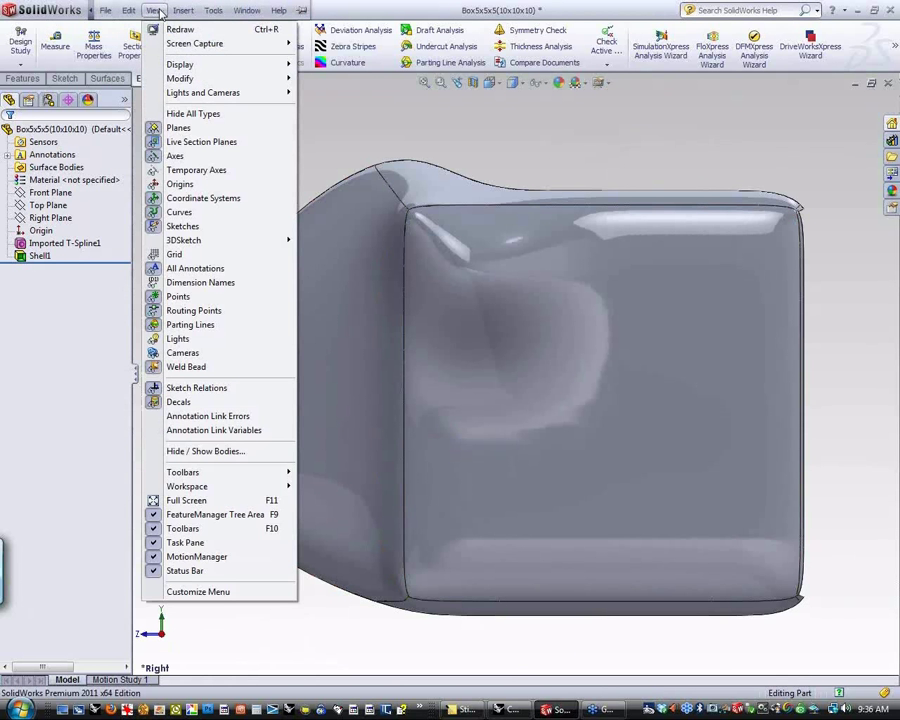
click(740, 100)
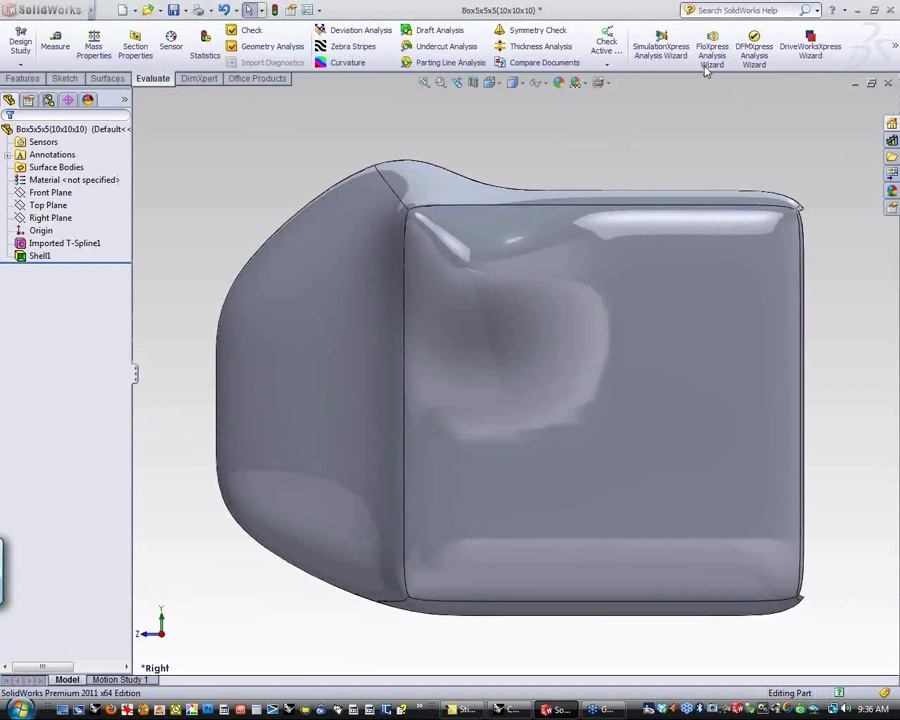
- Close the shelled box part and the CompositeFrameSW part without saving either document
click(888, 83)
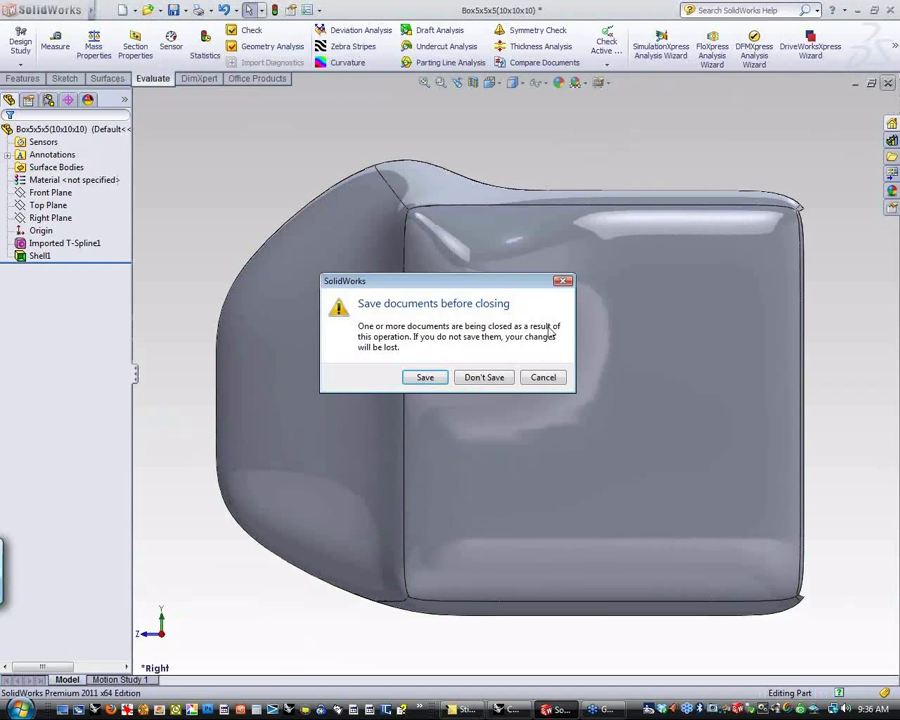
click(484, 375)
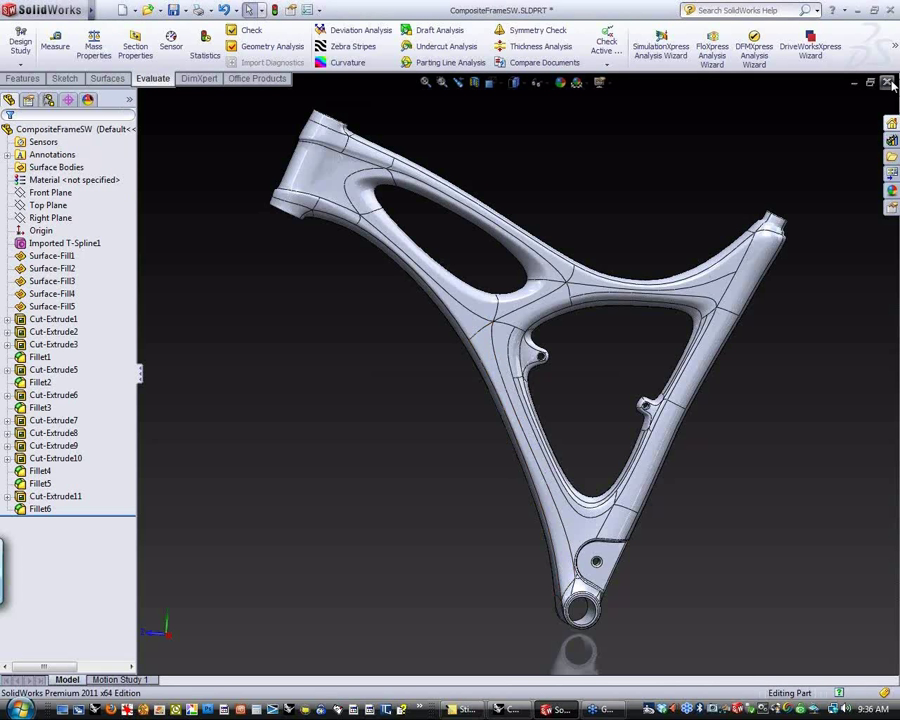
click(888, 83)
click(532, 376)
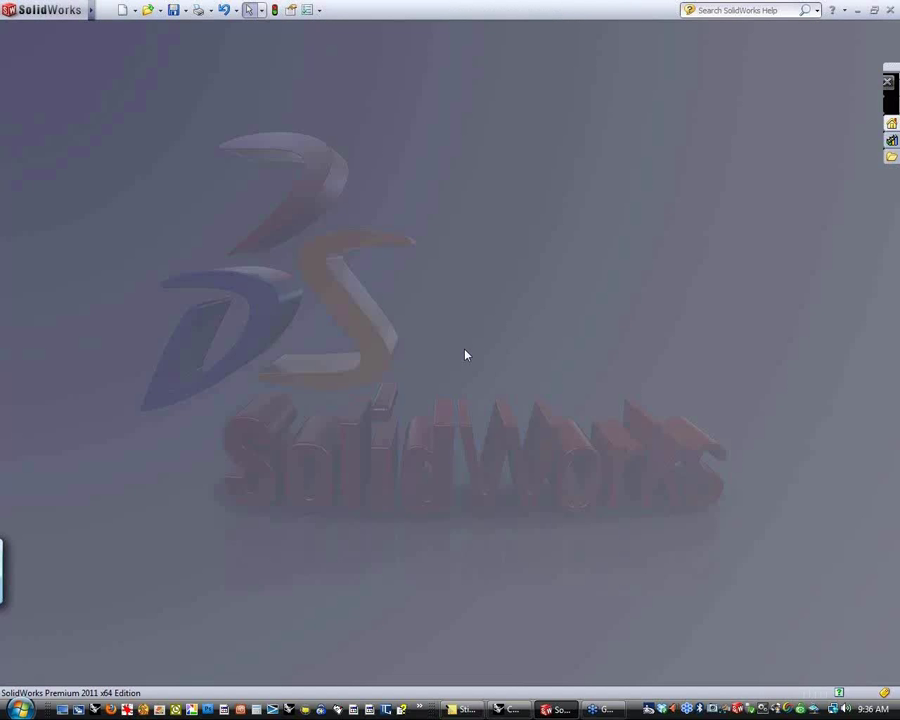
- Open Head.tsm from the ShapePrimitives folder as a T-Splines file
click(160, 10)
click(173, 27)
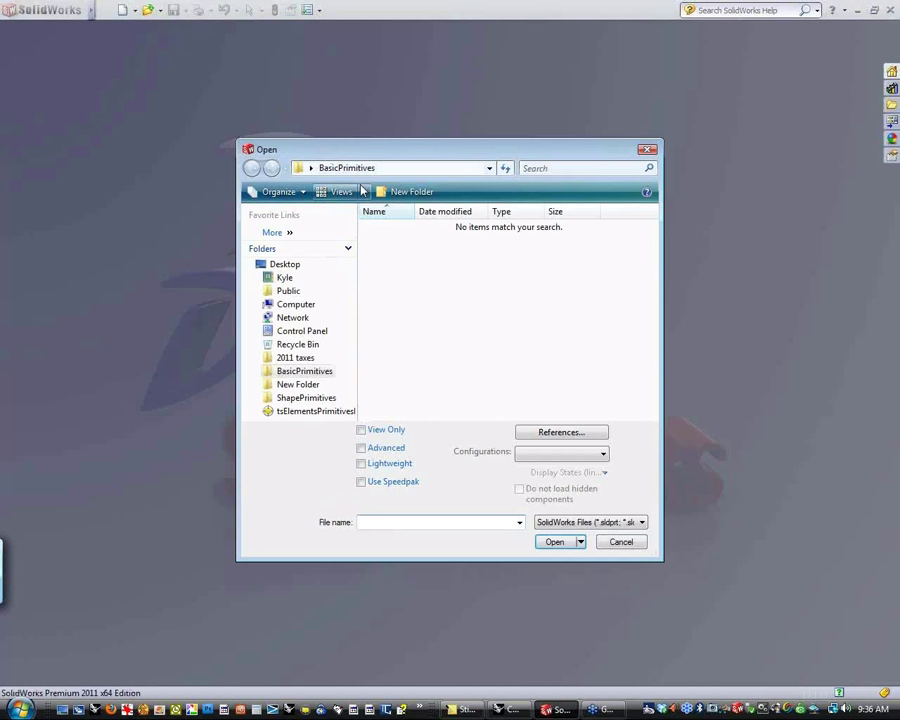
click(576, 524)
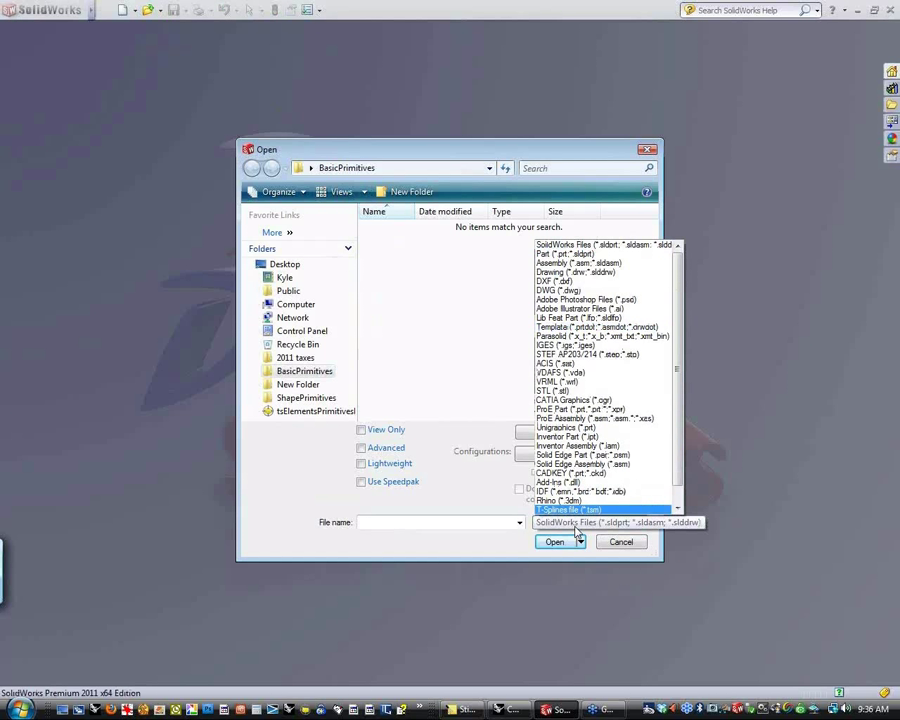
click(570, 510)
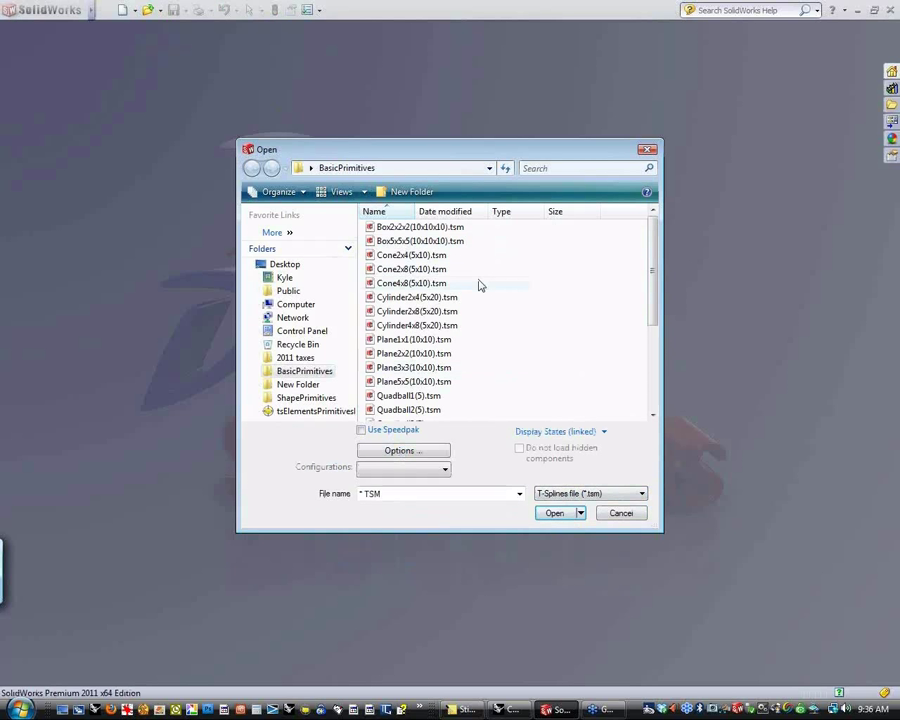
click(306, 397)
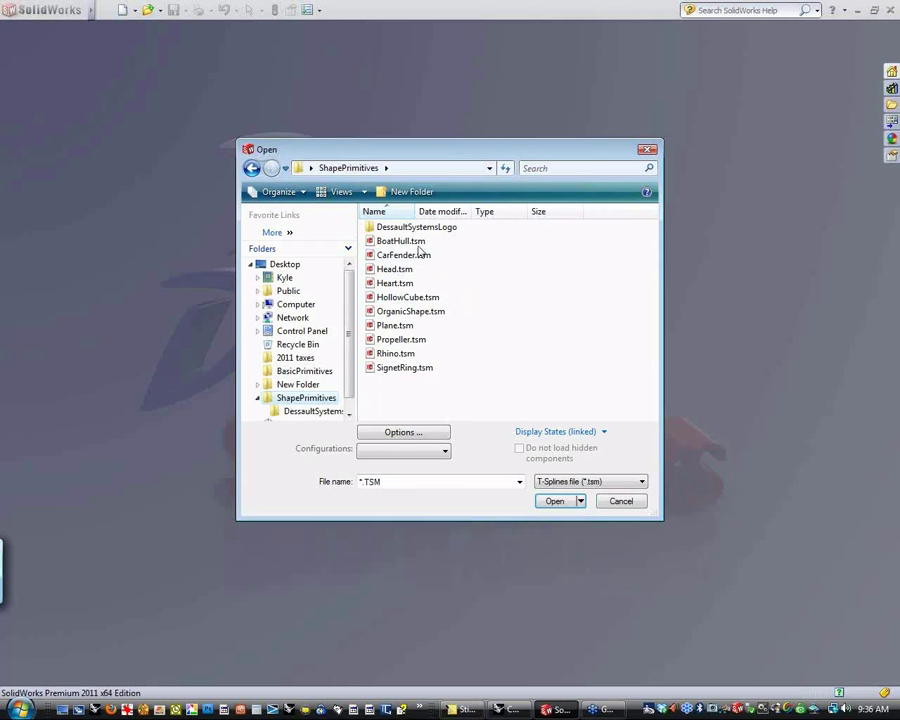
click(393, 270)
click(556, 501)
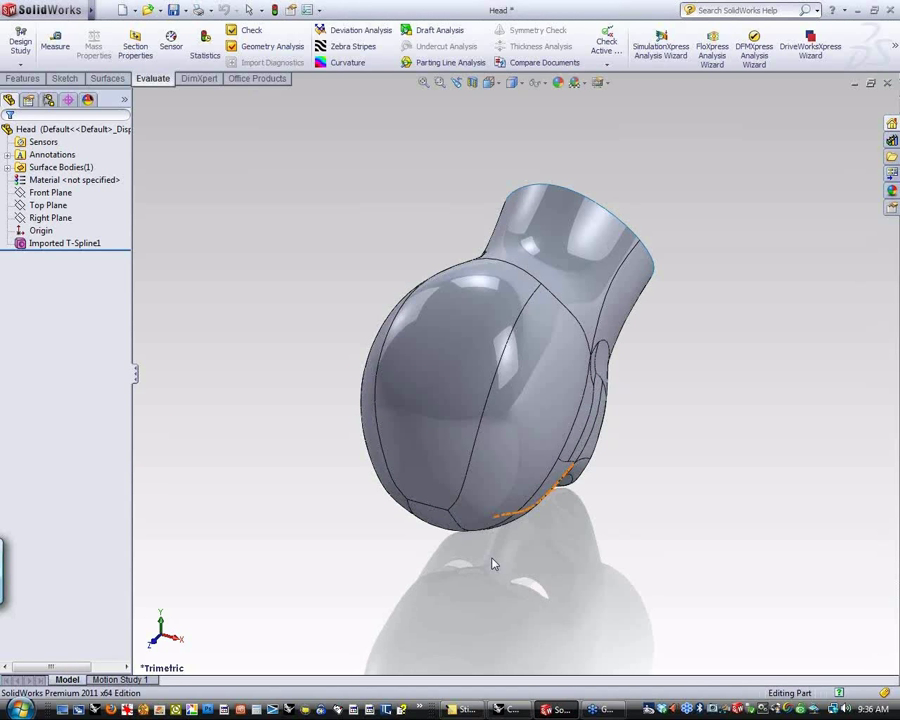
- Edit the head's imported T-Spline by pulling the nose tip control vertices outward in the Left view, and accept the change
middle_drag(492, 565, 404, 281)
scroll(458, 295, down, 2)
scroll(458, 295, down, 2)
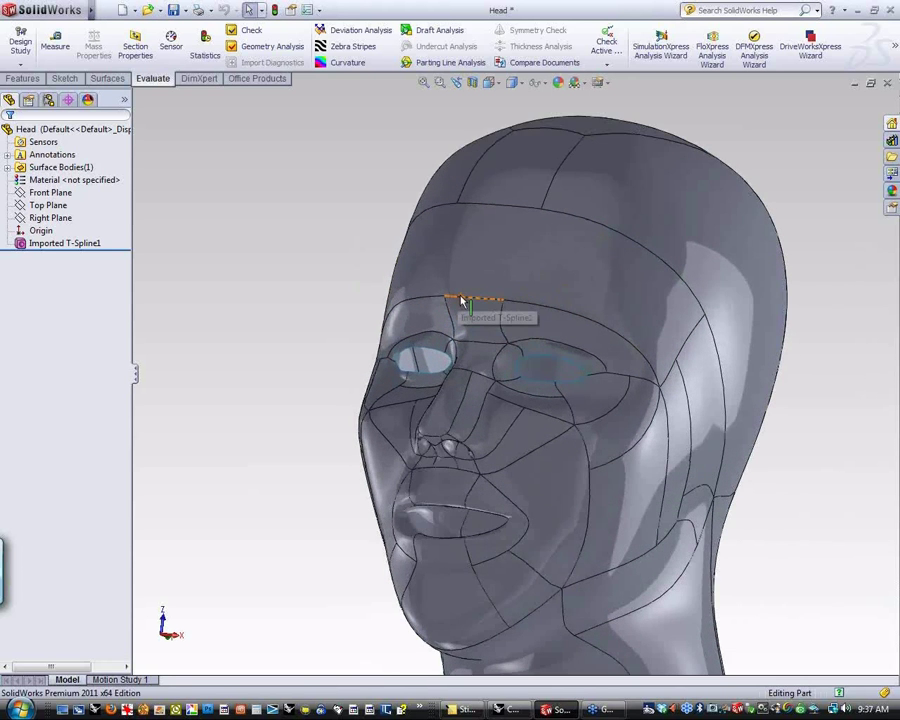
scroll(456, 300, up, 8)
scroll(450, 370, down, 5)
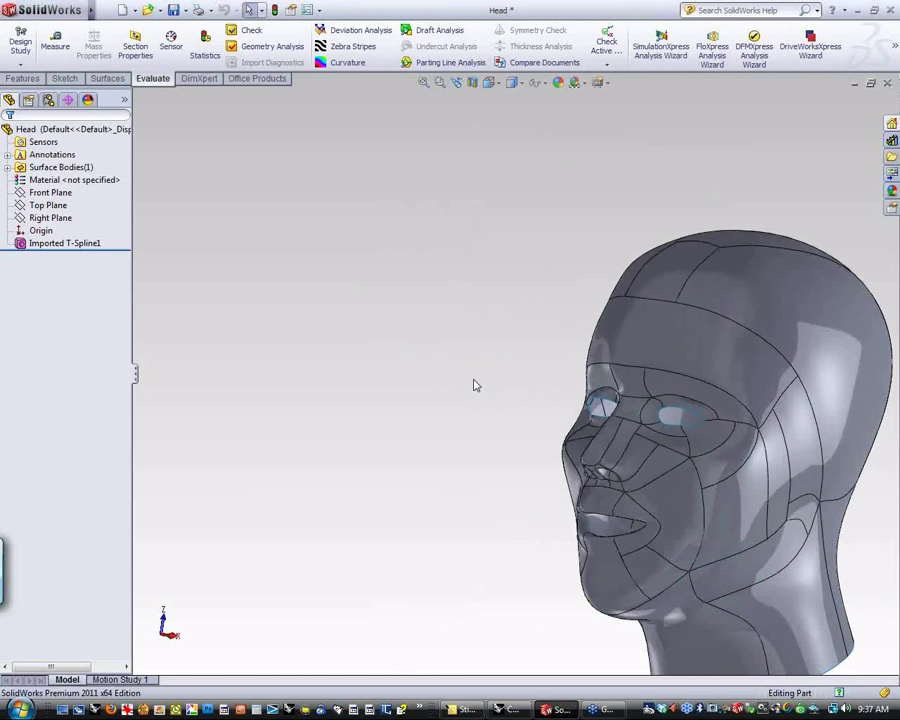
right_click(45, 243)
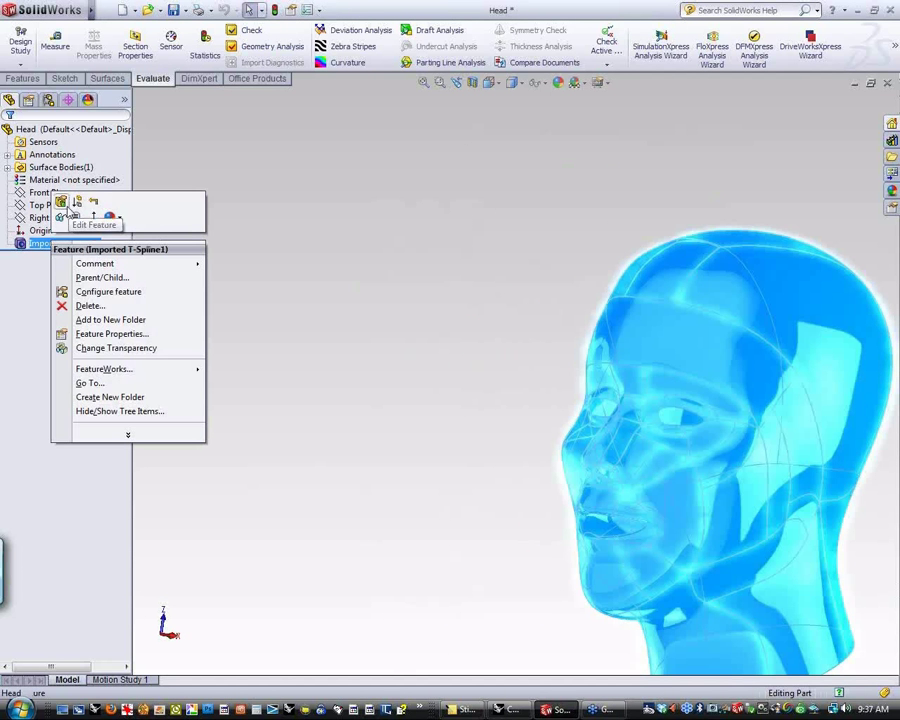
click(61, 201)
right_drag(594, 486, 492, 492)
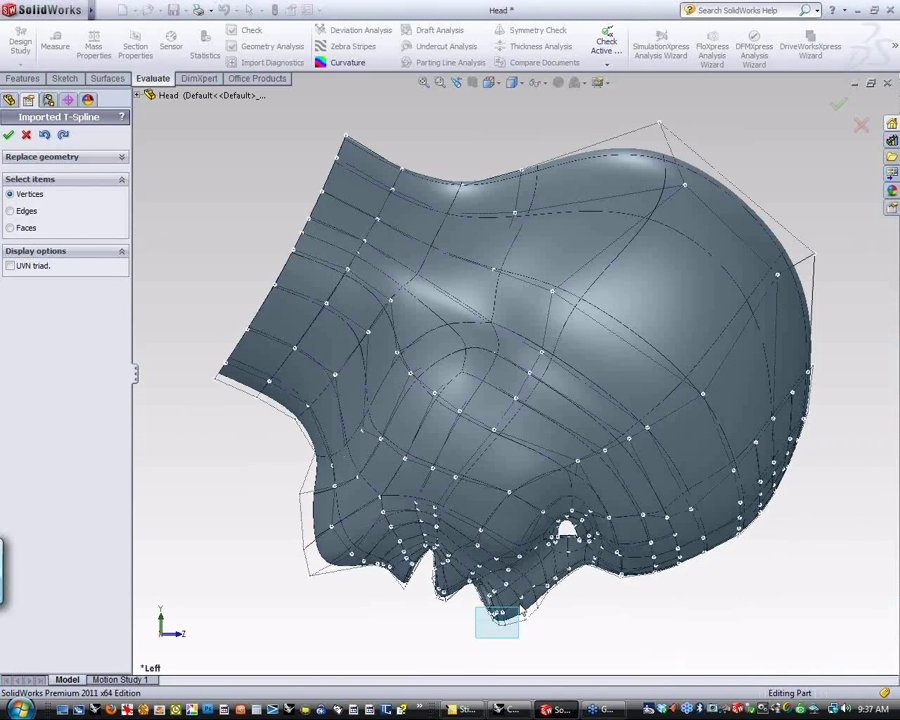
click(497, 607)
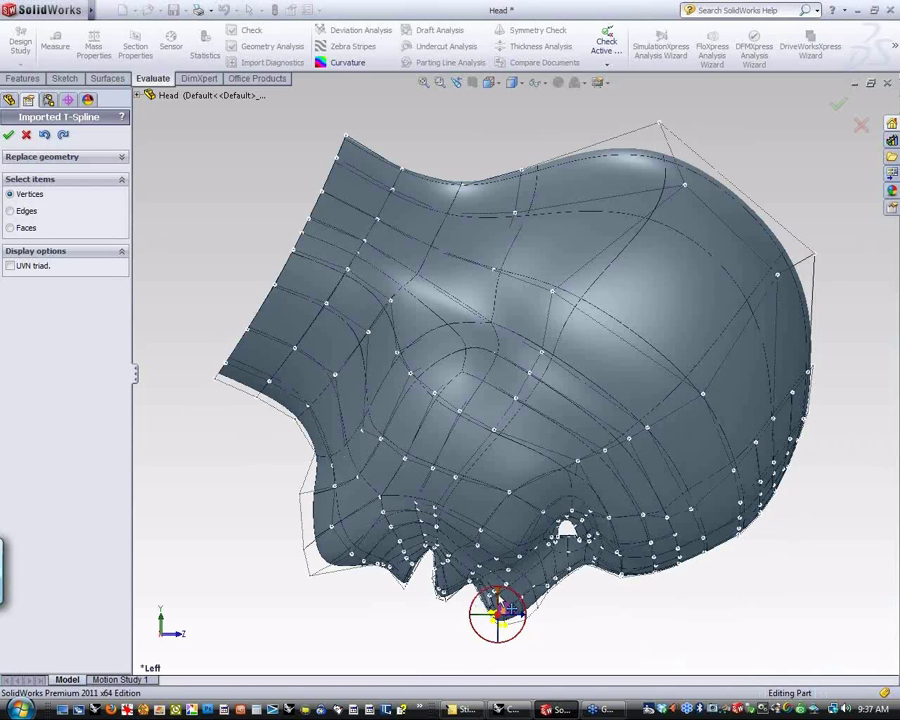
drag(497, 607, 497, 614)
click(9, 135)
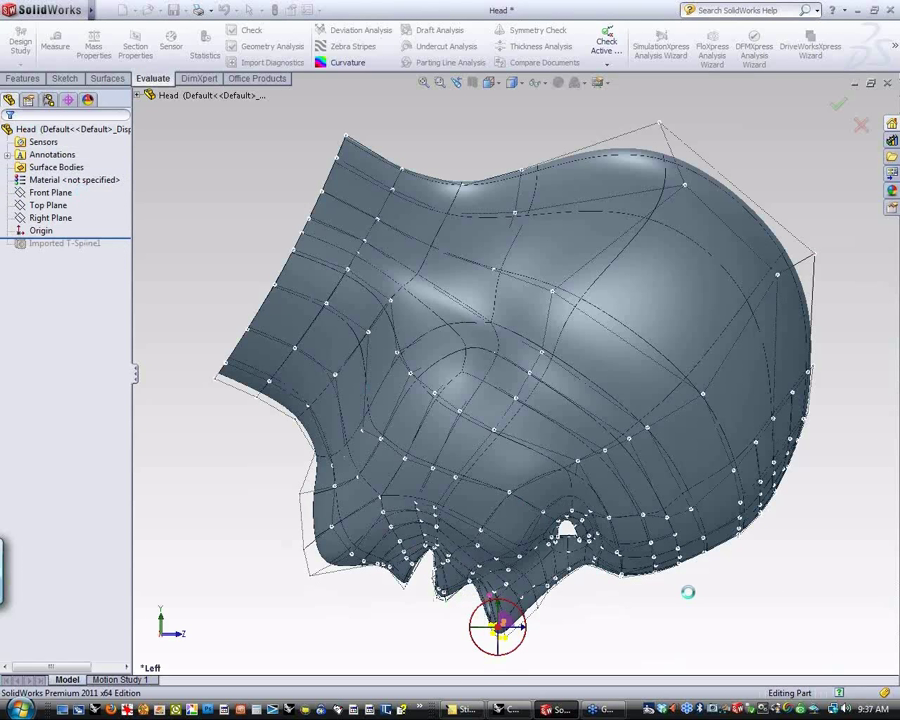
middle_drag(697, 578, 490, 285)
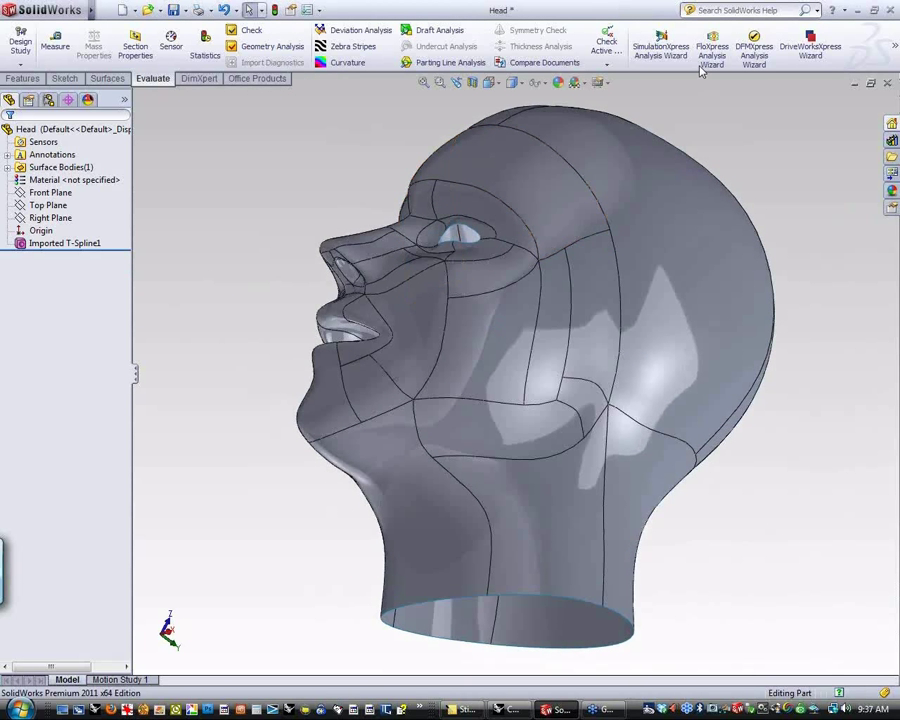
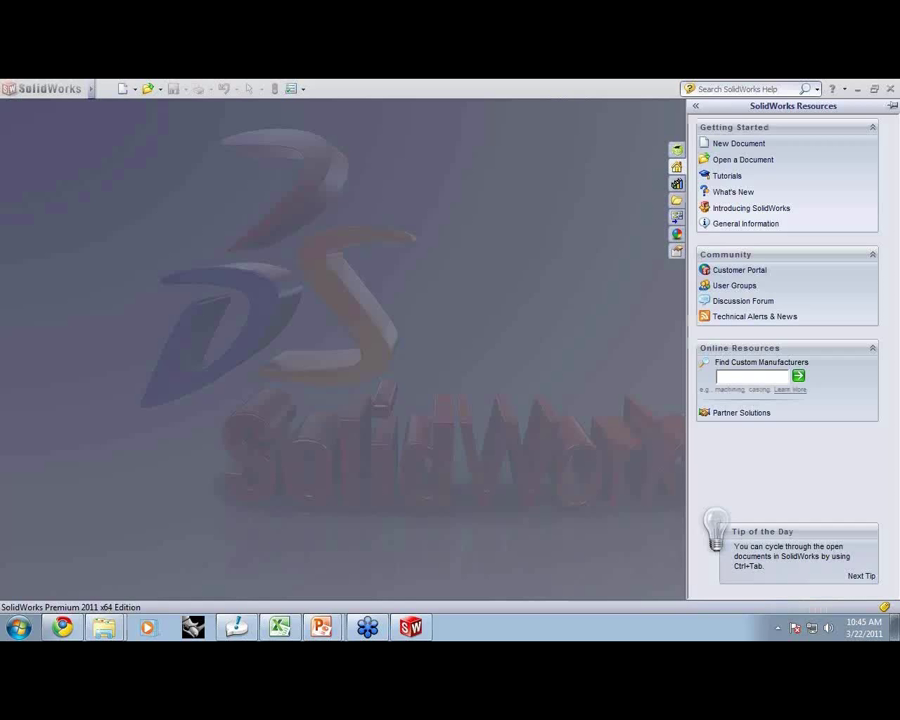
click(695, 105)
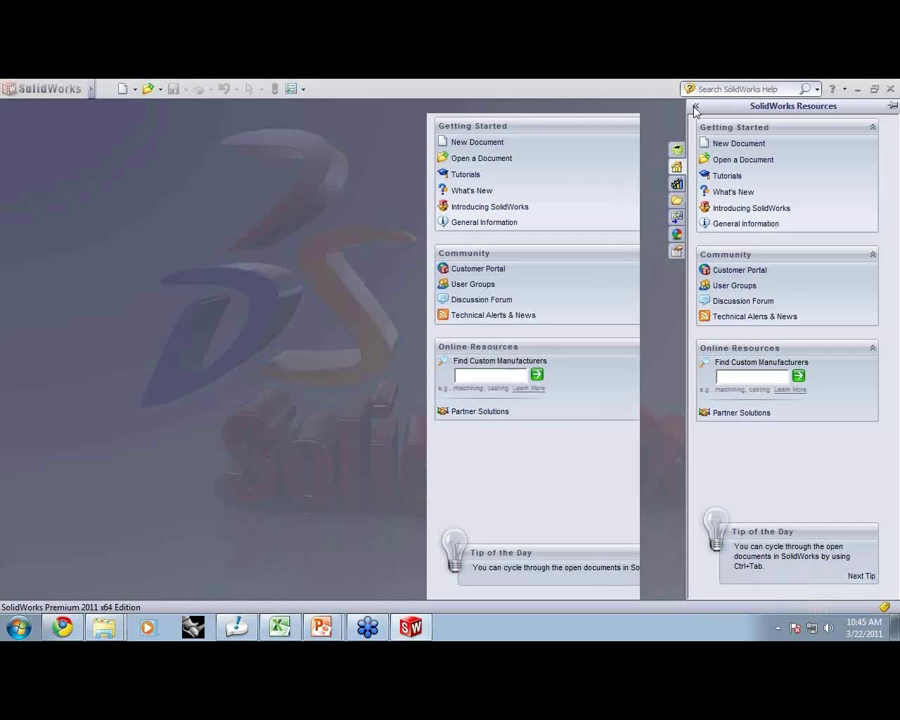
click(436, 107)
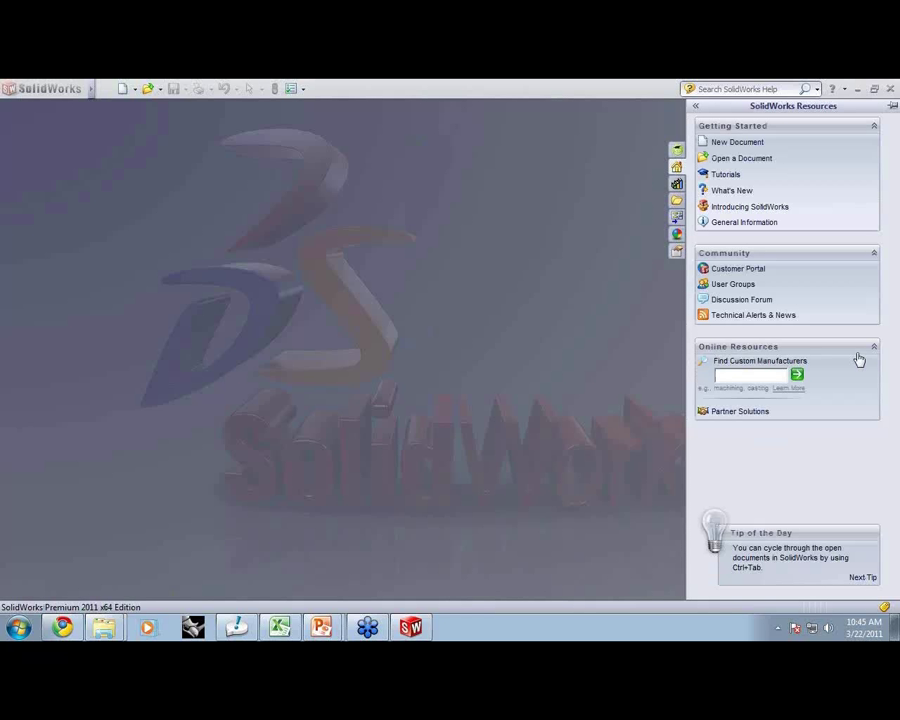
- Open "propeller finished.obj" from the Downloads folder using the OBJ as T-Spline file type
click(148, 89)
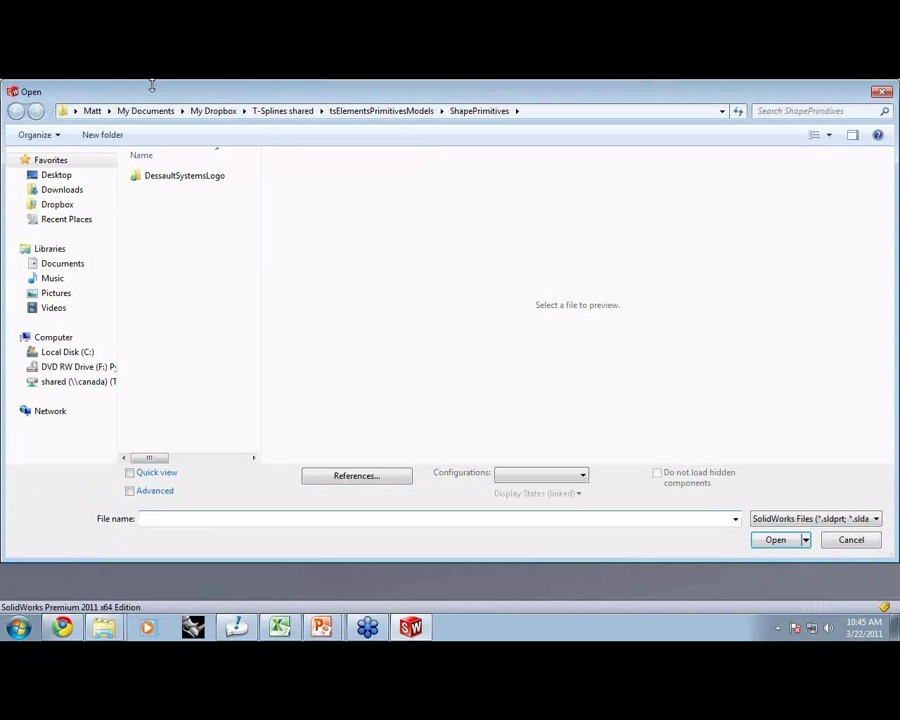
click(62, 191)
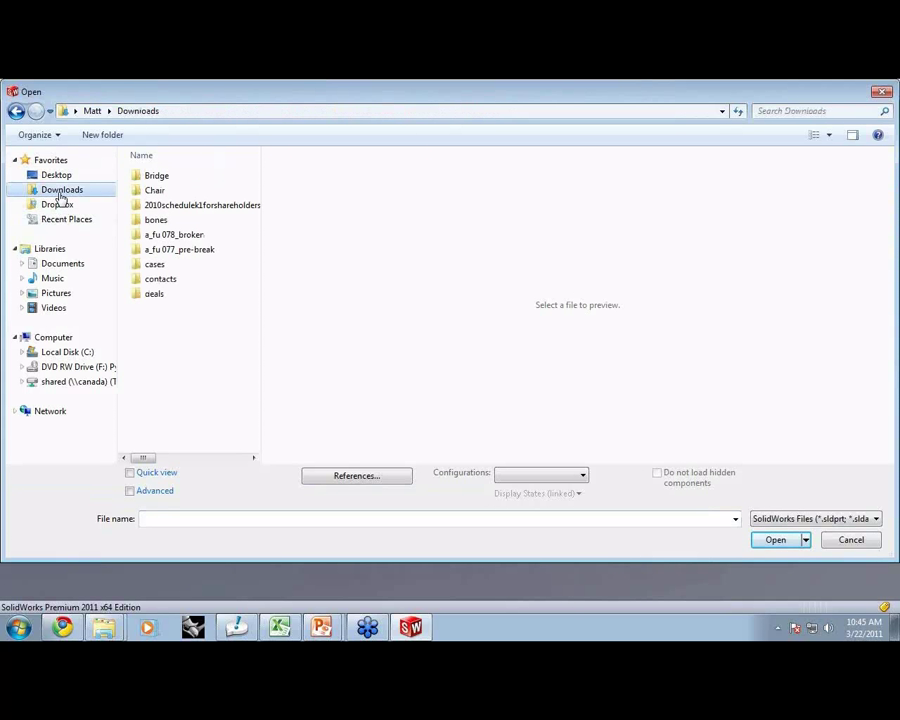
scroll(255, 311, down, 3)
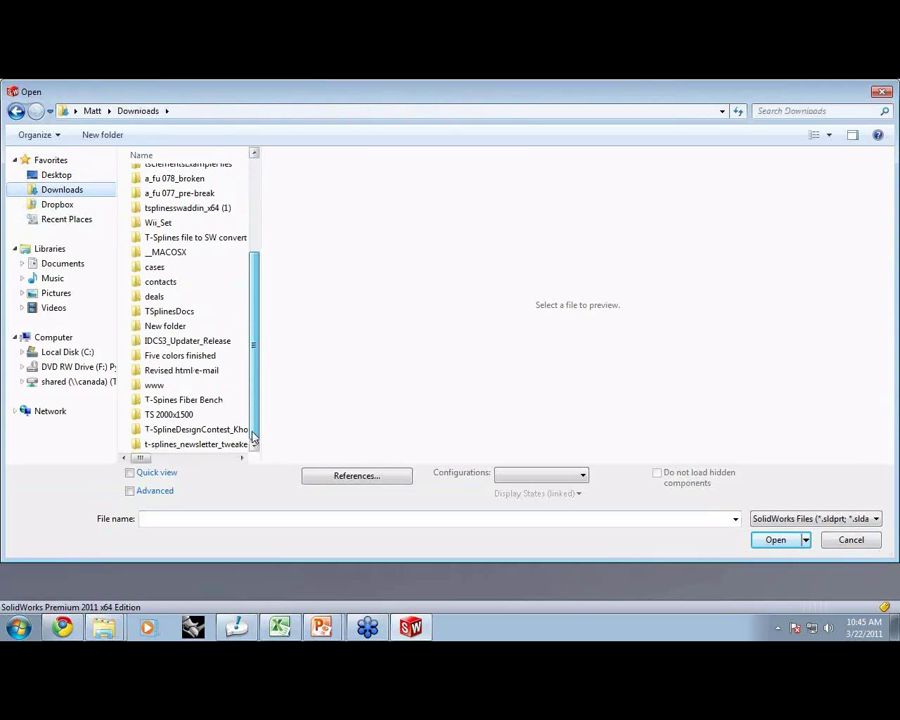
click(796, 518)
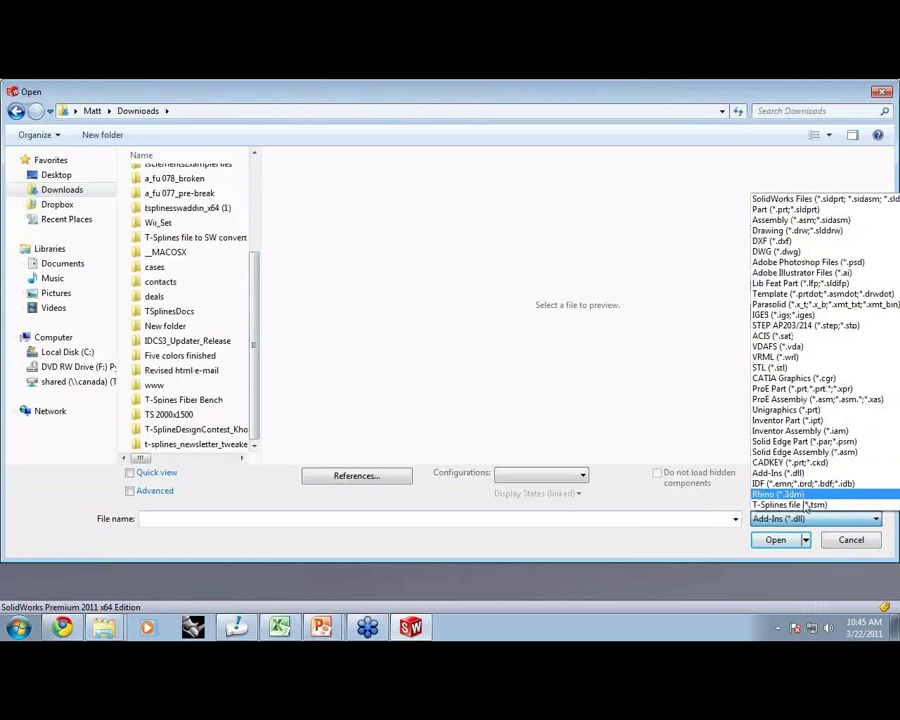
scroll(808, 507, down, 1)
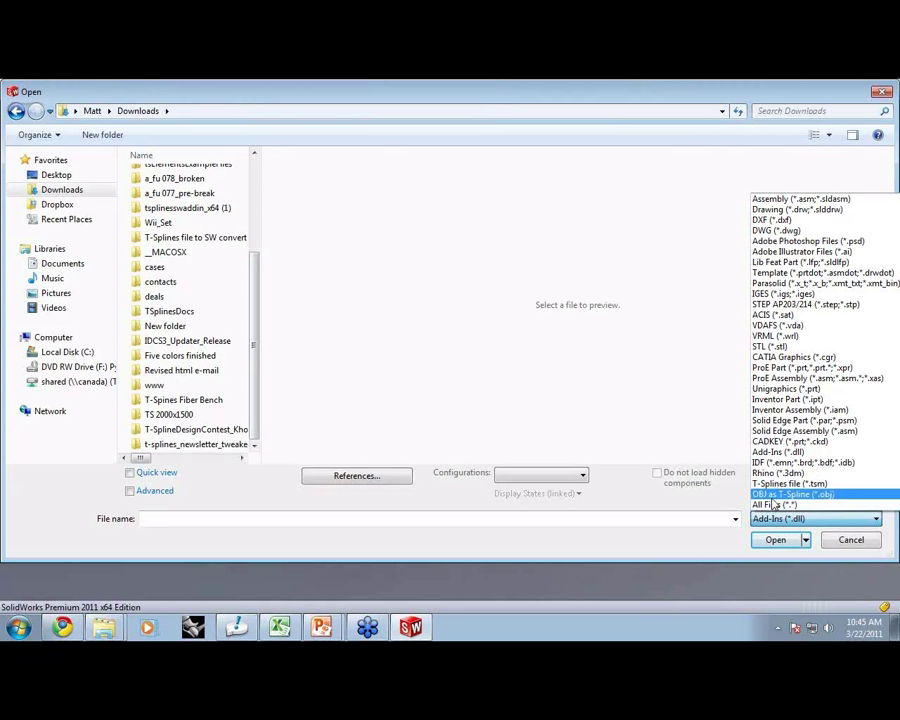
click(776, 495)
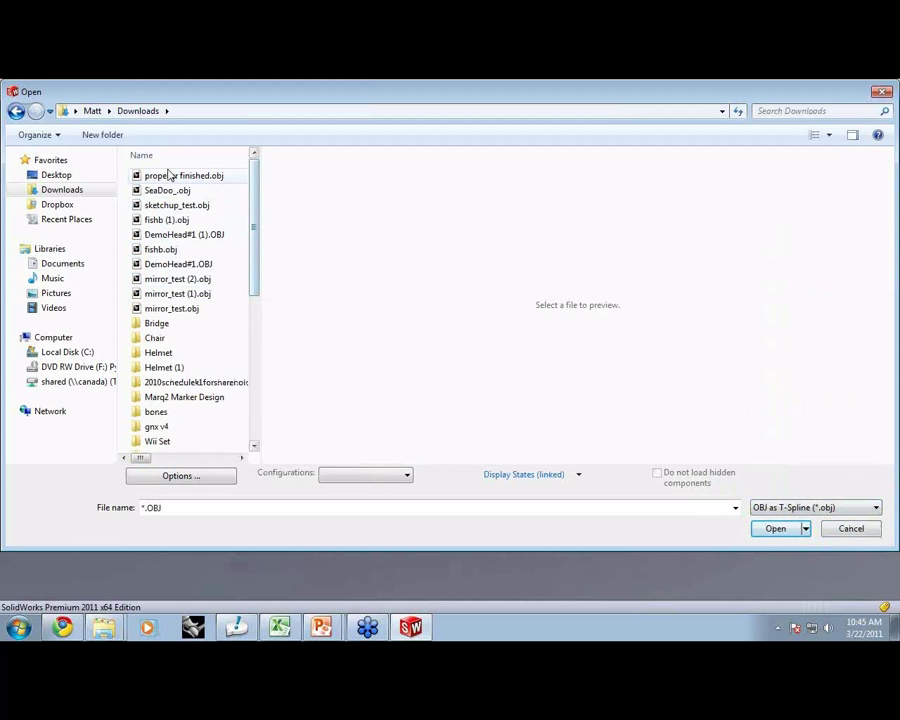
click(170, 176)
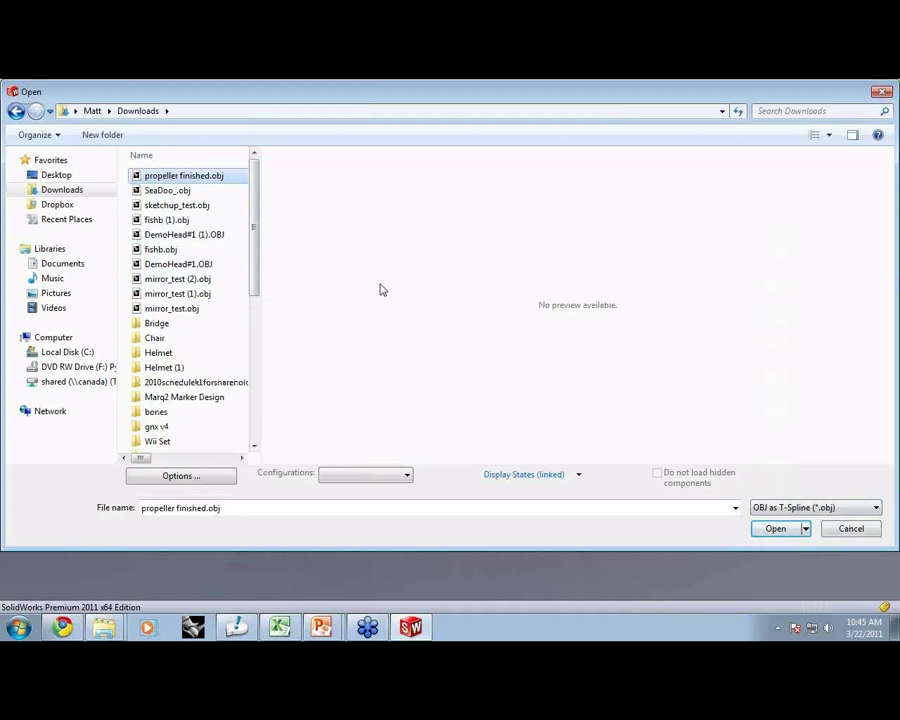
click(770, 530)
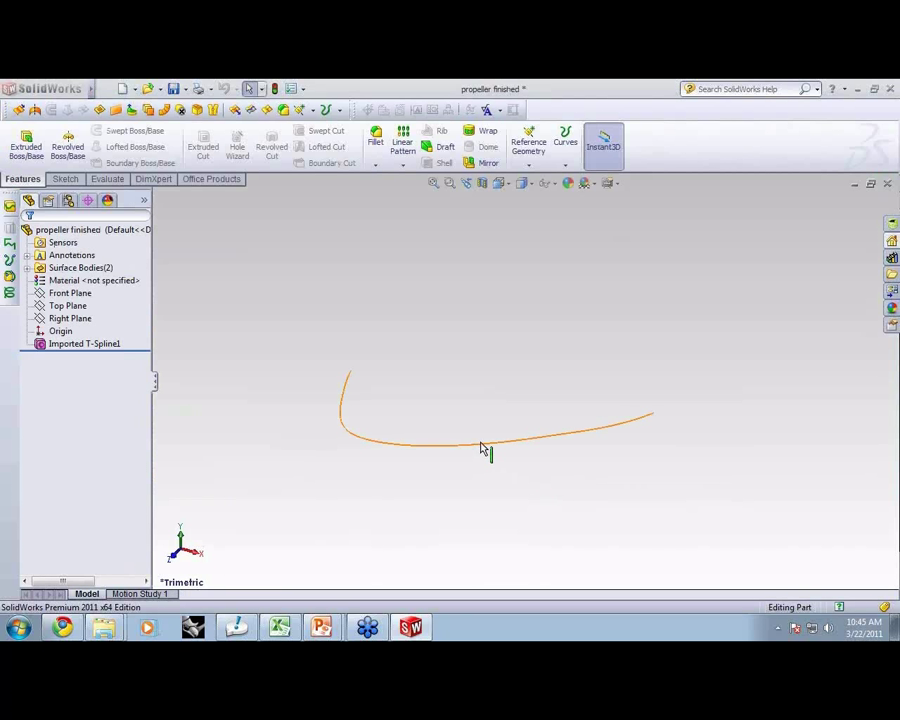
- Open the propeller blade's imported T-Spline for editing with vertex selection
click(42, 345)
click(48, 304)
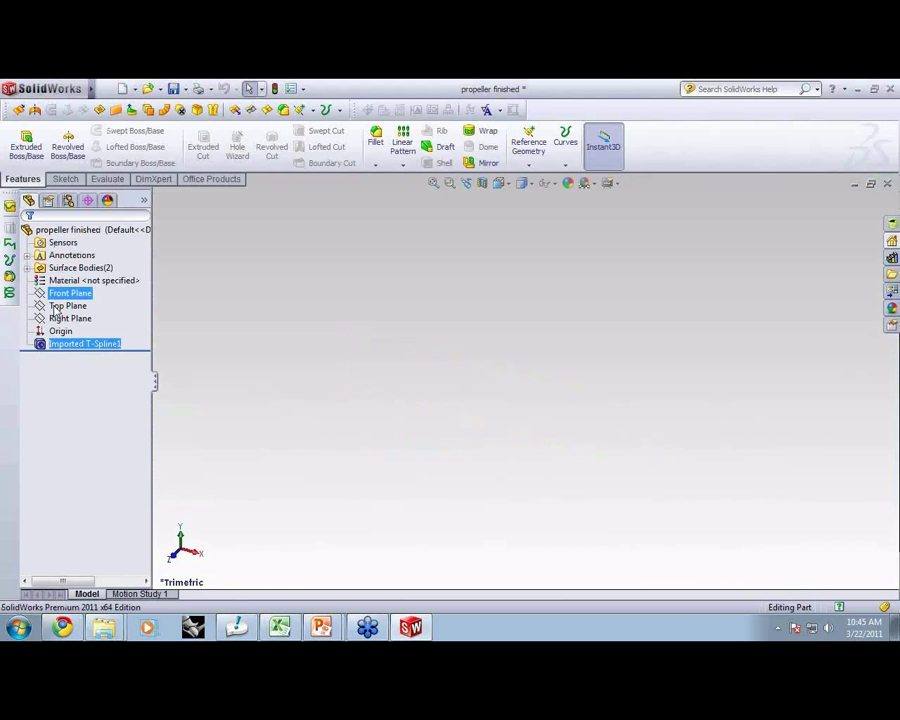
middle_drag(568, 432, 565, 480)
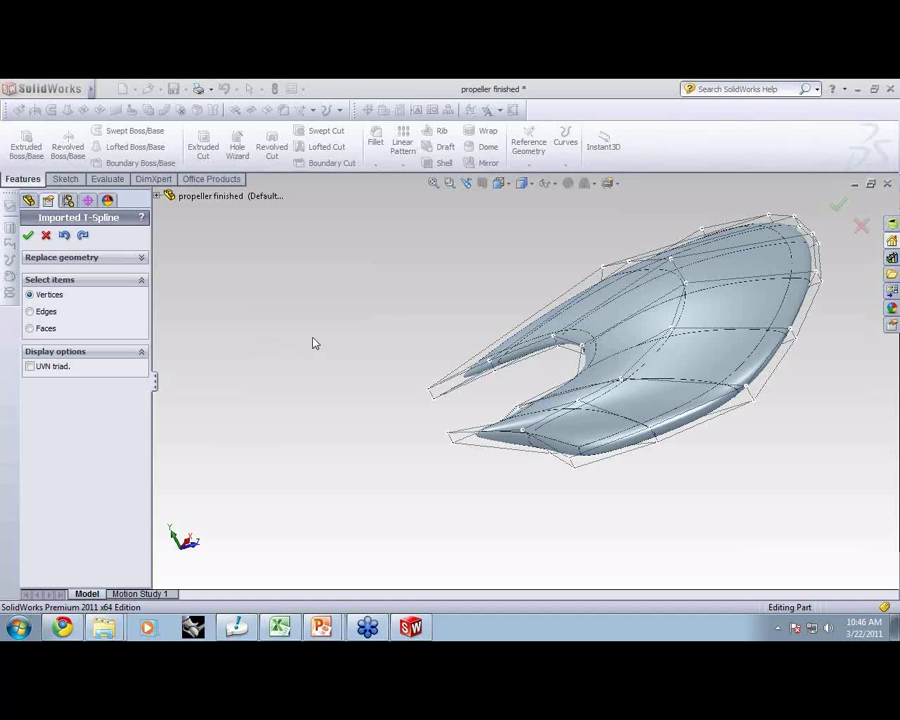
middle_drag(313, 343, 446, 367)
scroll(377, 347, up, 2)
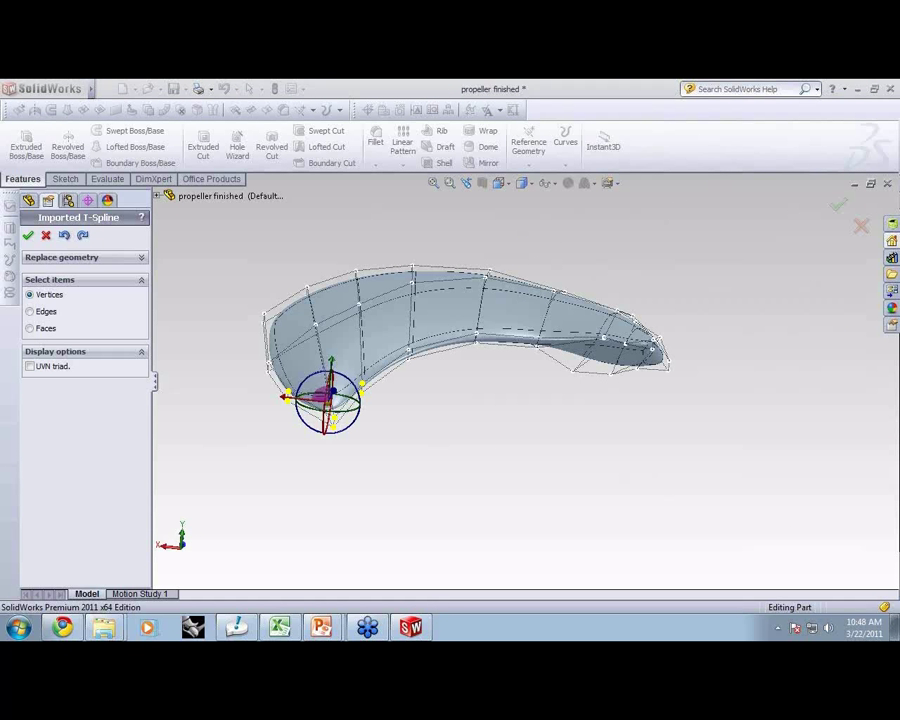